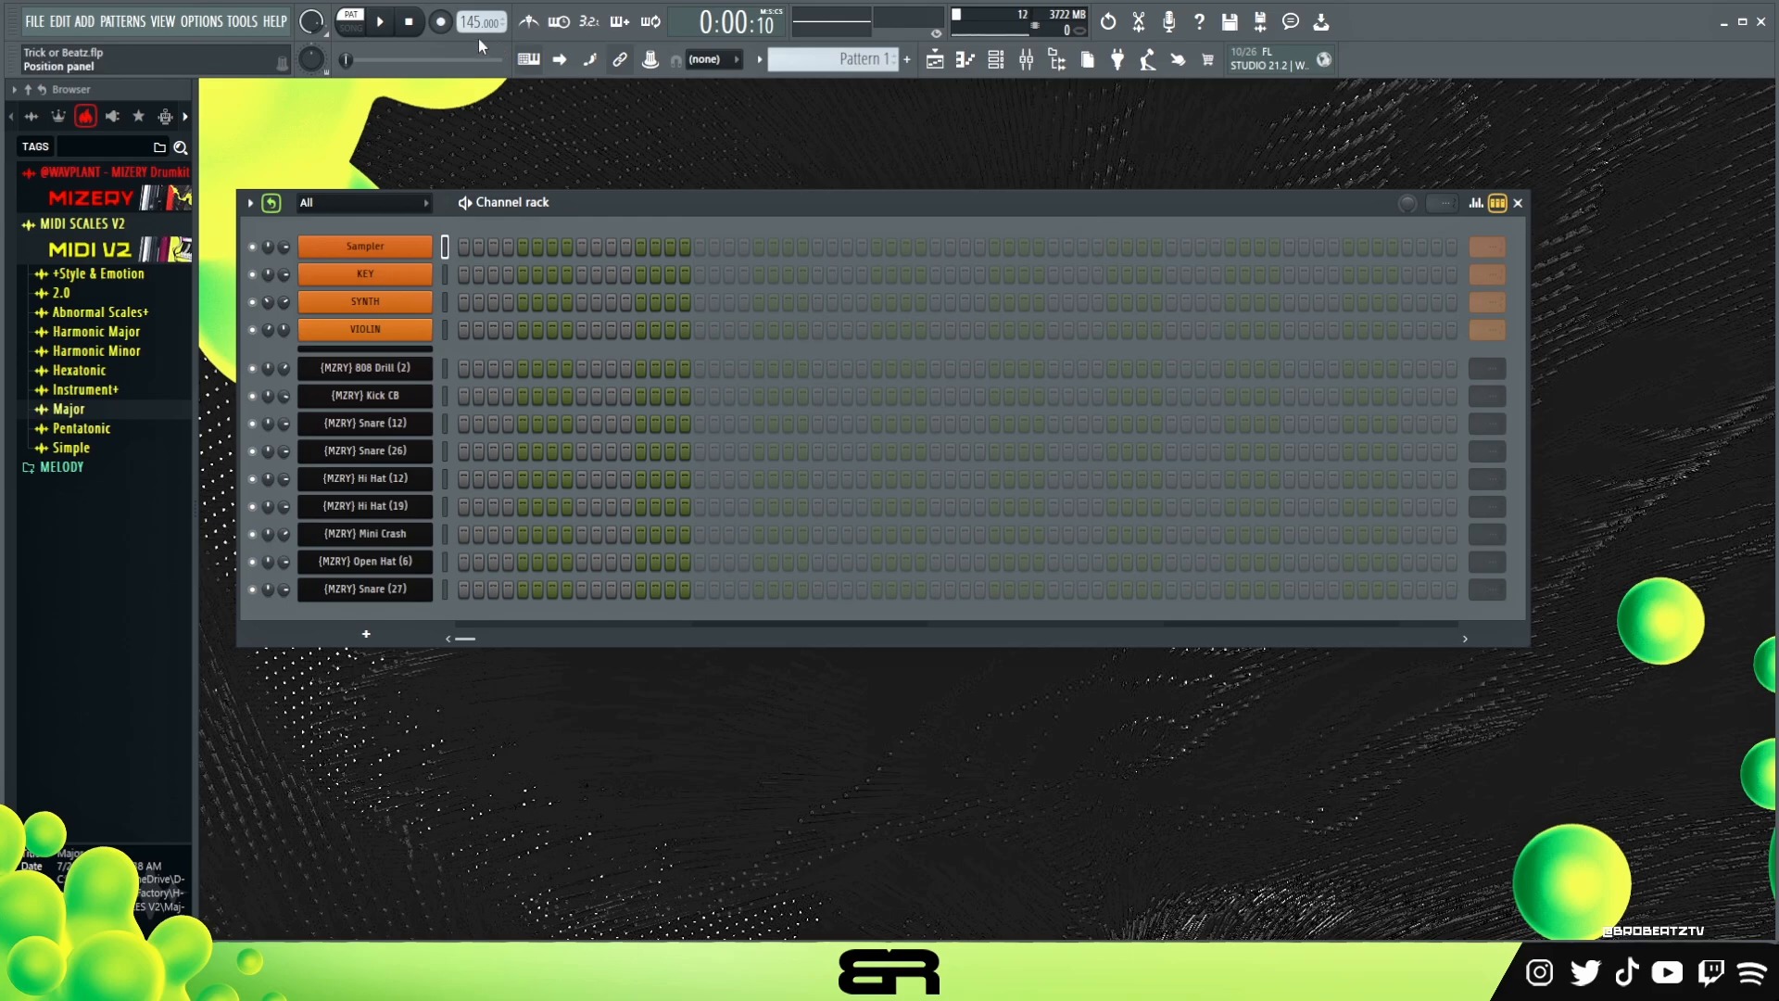
# Step: Set the tempo to 146 BPM and load the C# Harmonic Min scale from MIDI Scales V2 into the Sampler channel
pyautogui.scroll(-1, 468, 25)
pyautogui.scroll(2, 468, 25)
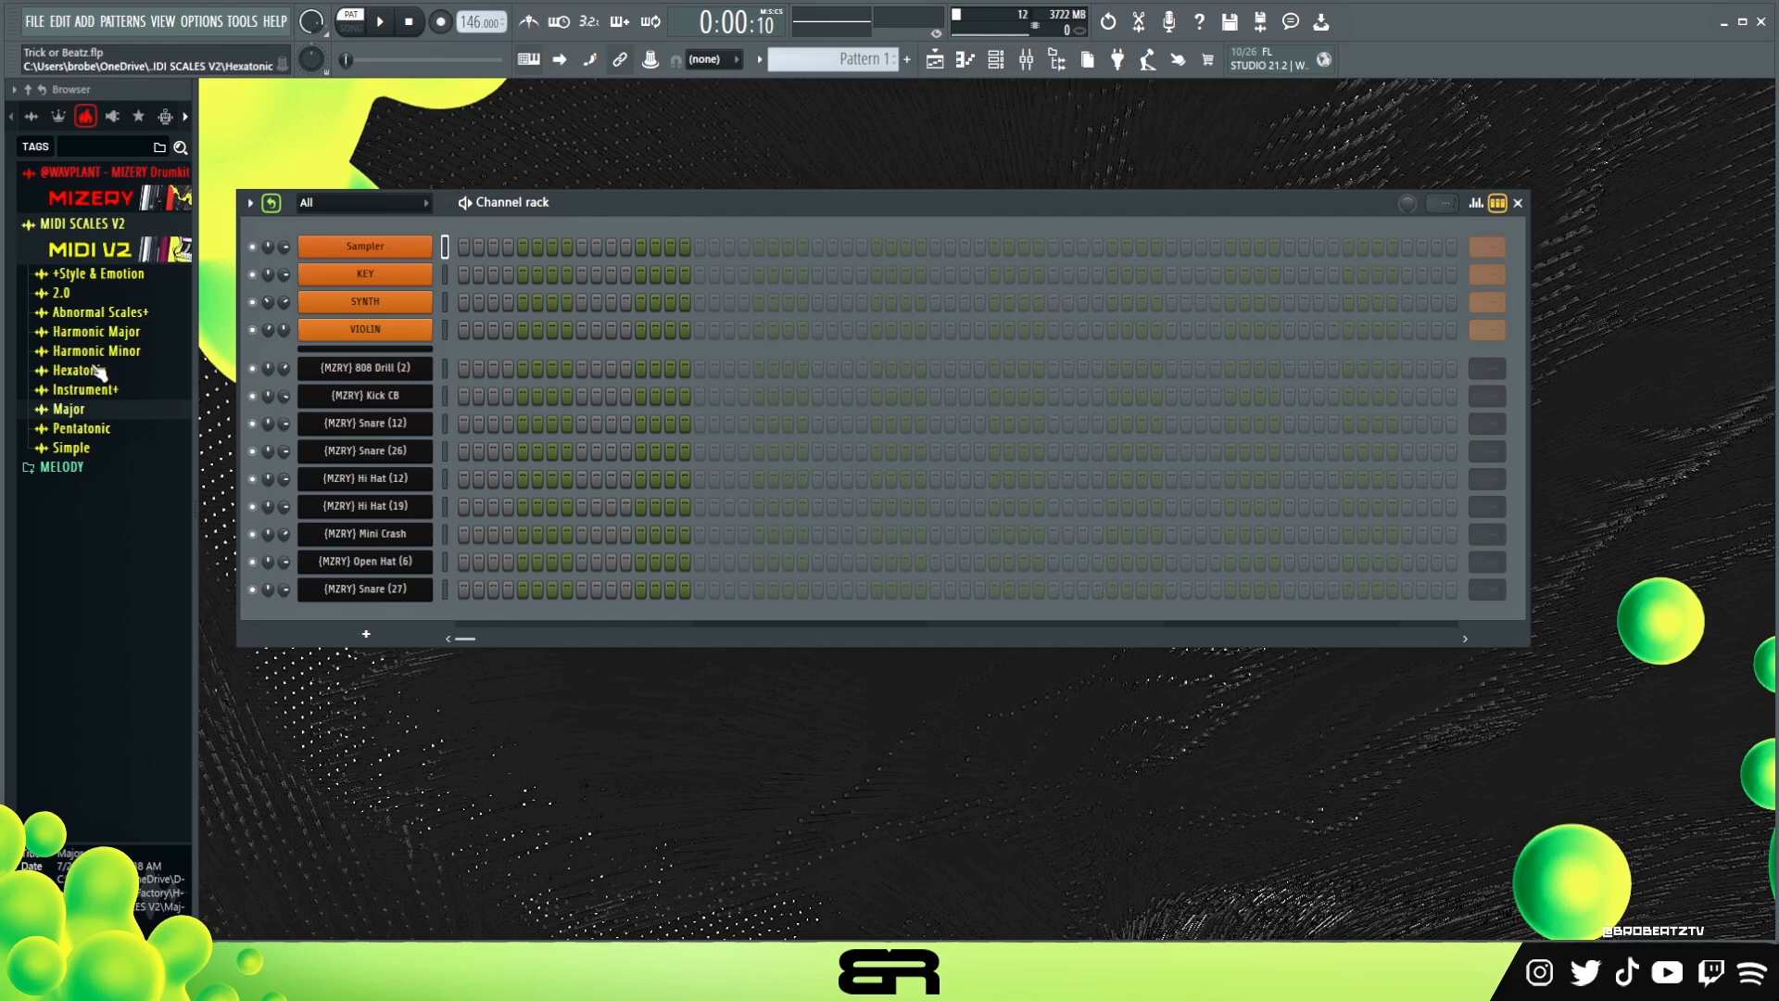
pyautogui.click(102, 351)
pyautogui.click(102, 372)
pyautogui.moveTo(93, 468); pyautogui.dragTo(371, 247)
# Step: Rename the Sampler channel as "C# Harm Min"
pyautogui.rightClick(408, 245)
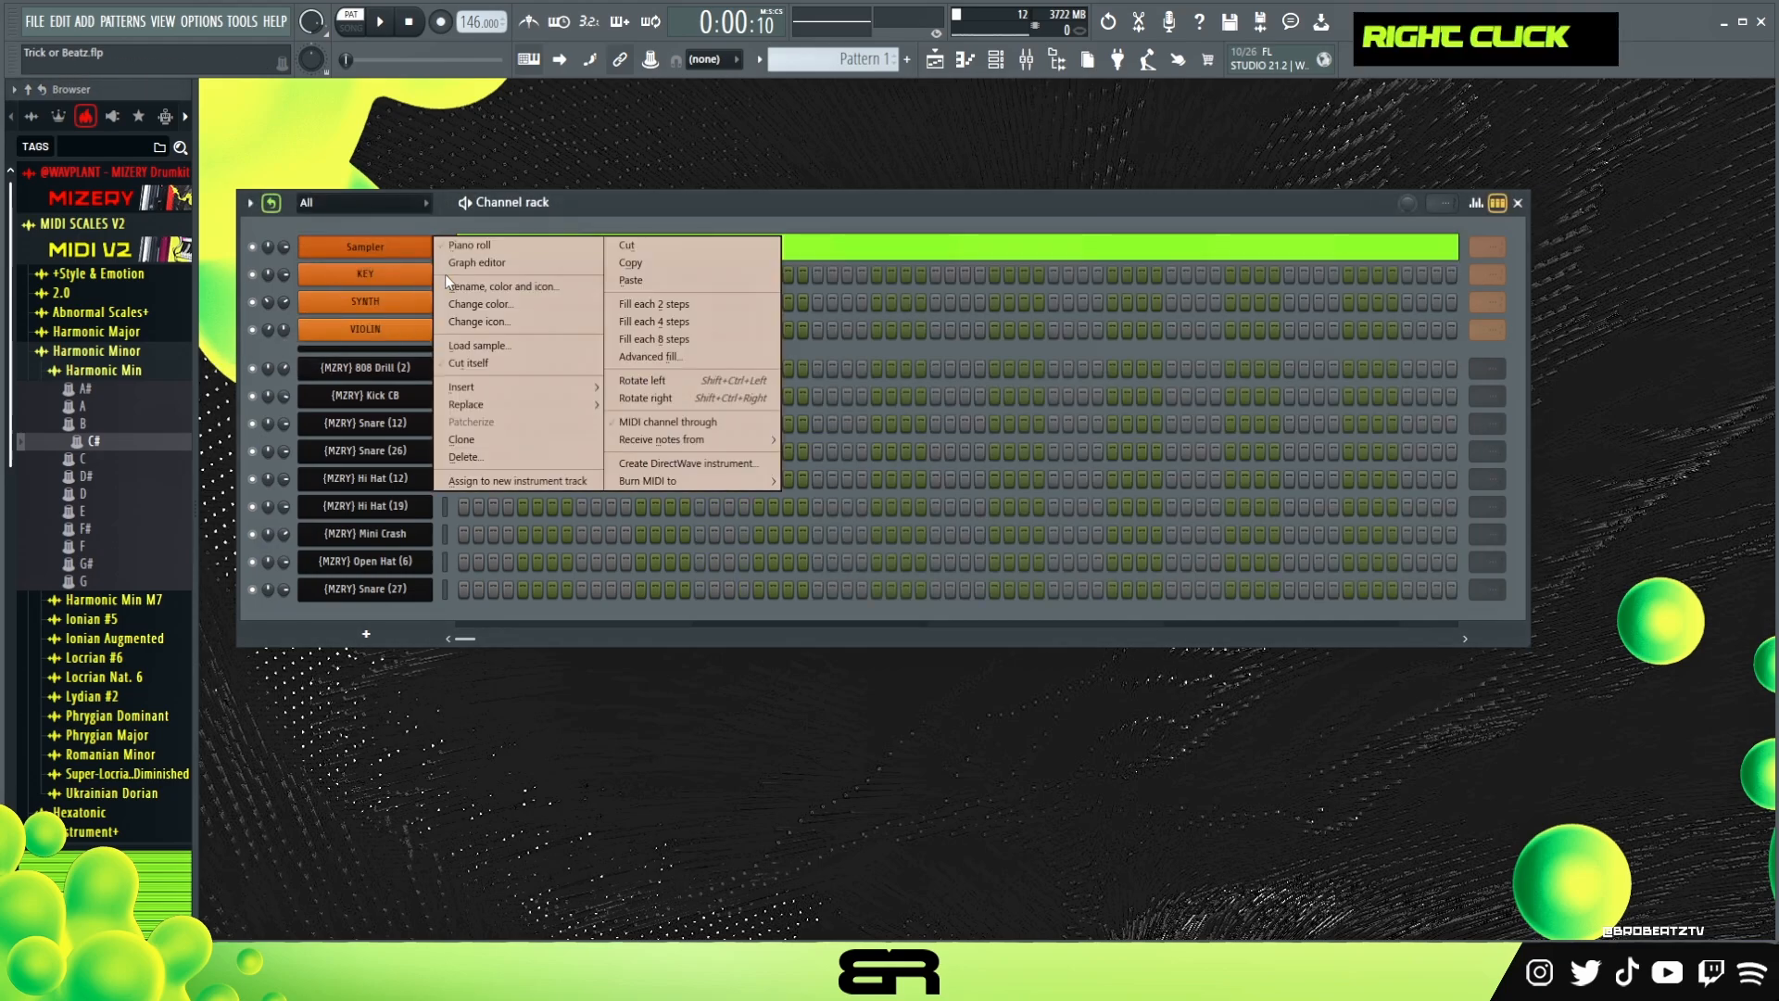
pyautogui.click(446, 285)
pyautogui.write('C# Harm ')
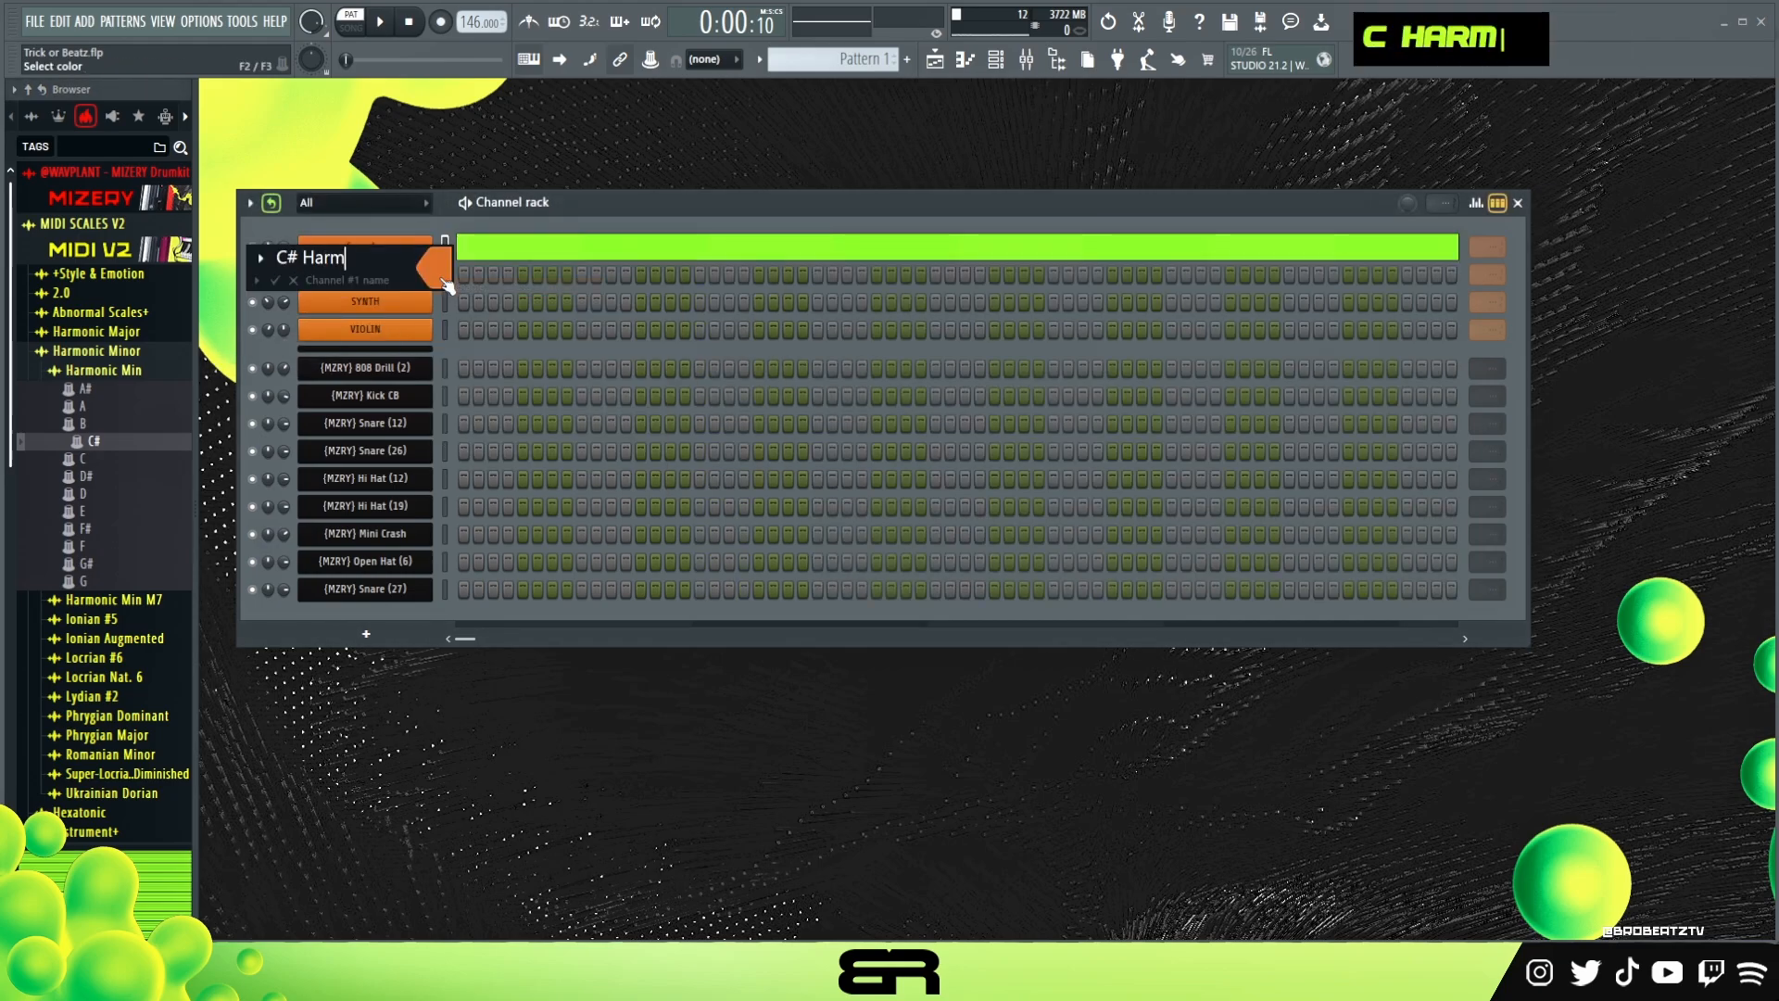
pyautogui.write('Min')
pyautogui.press('Return')
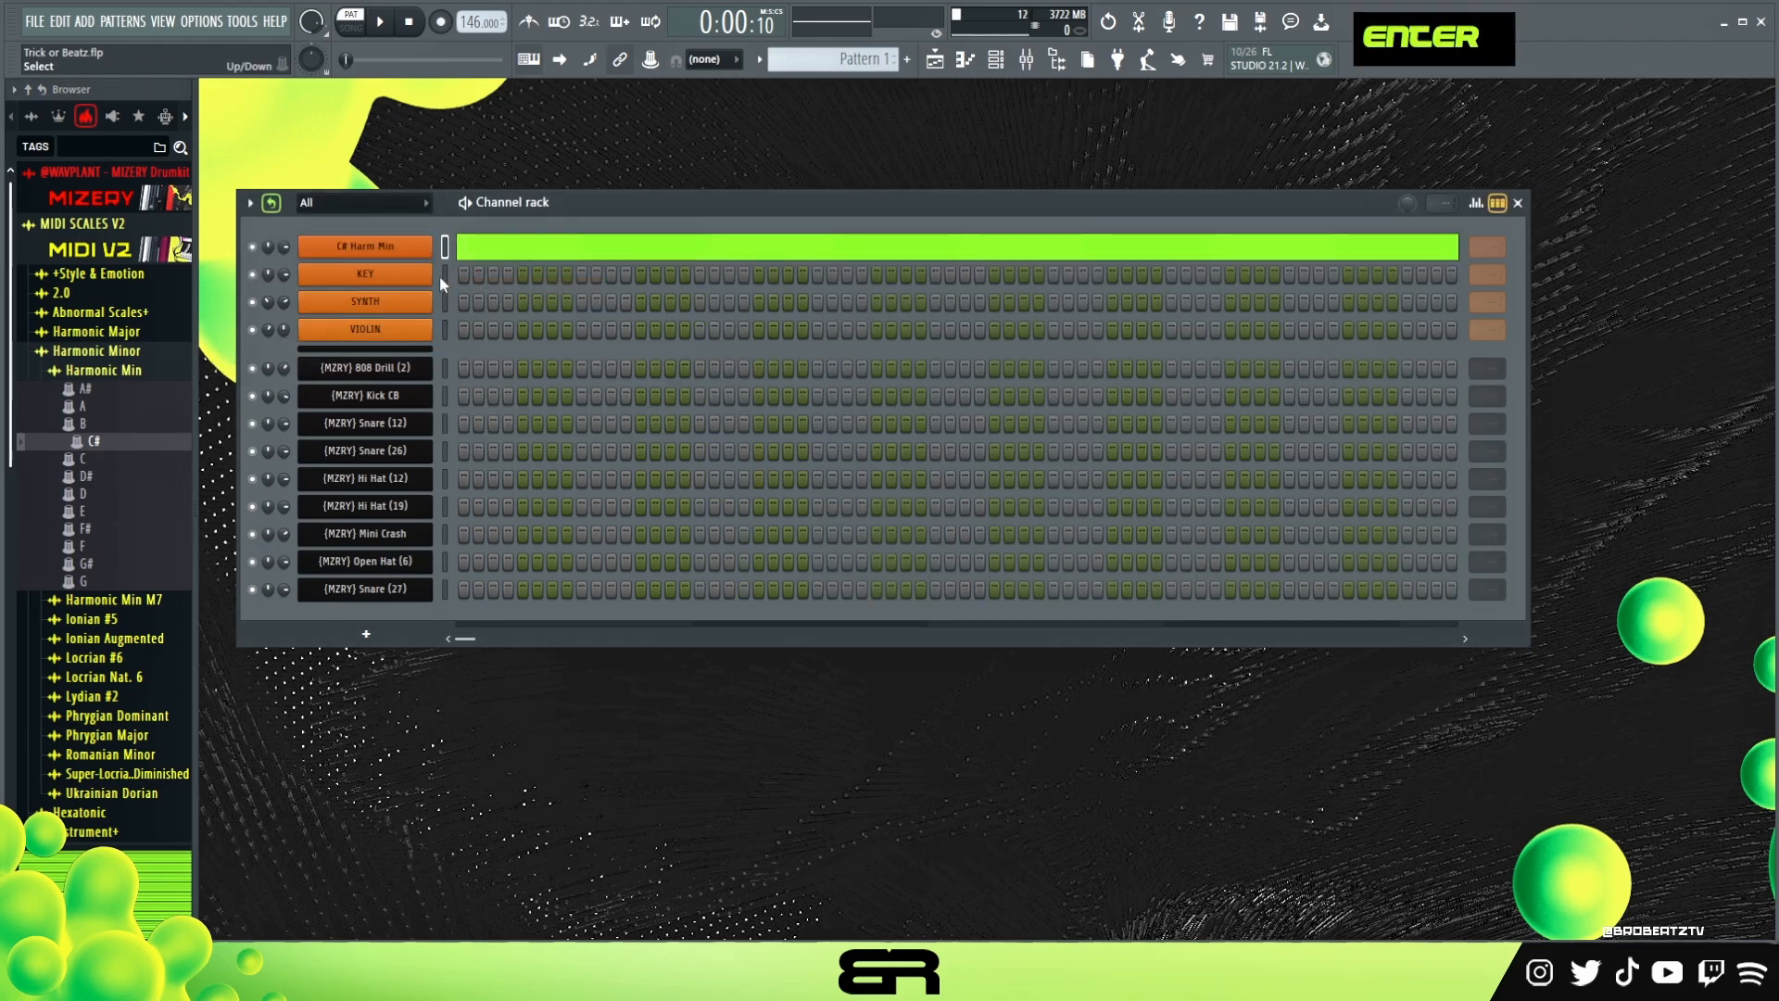
# Step: Audition the Hollow Synth preset of the KEY channel by playing a few notes, and close the plugin
pyautogui.click(381, 280)
pyautogui.moveTo(999, 116); pyautogui.dragTo(965, 104)
pyautogui.press('s')
pyautogui.press('e')
pyautogui.press('g')
pyautogui.press('s')
pyautogui.press('e')
pyautogui.press('g')
pyautogui.press('s')
pyautogui.press('e')
pyautogui.press('g')
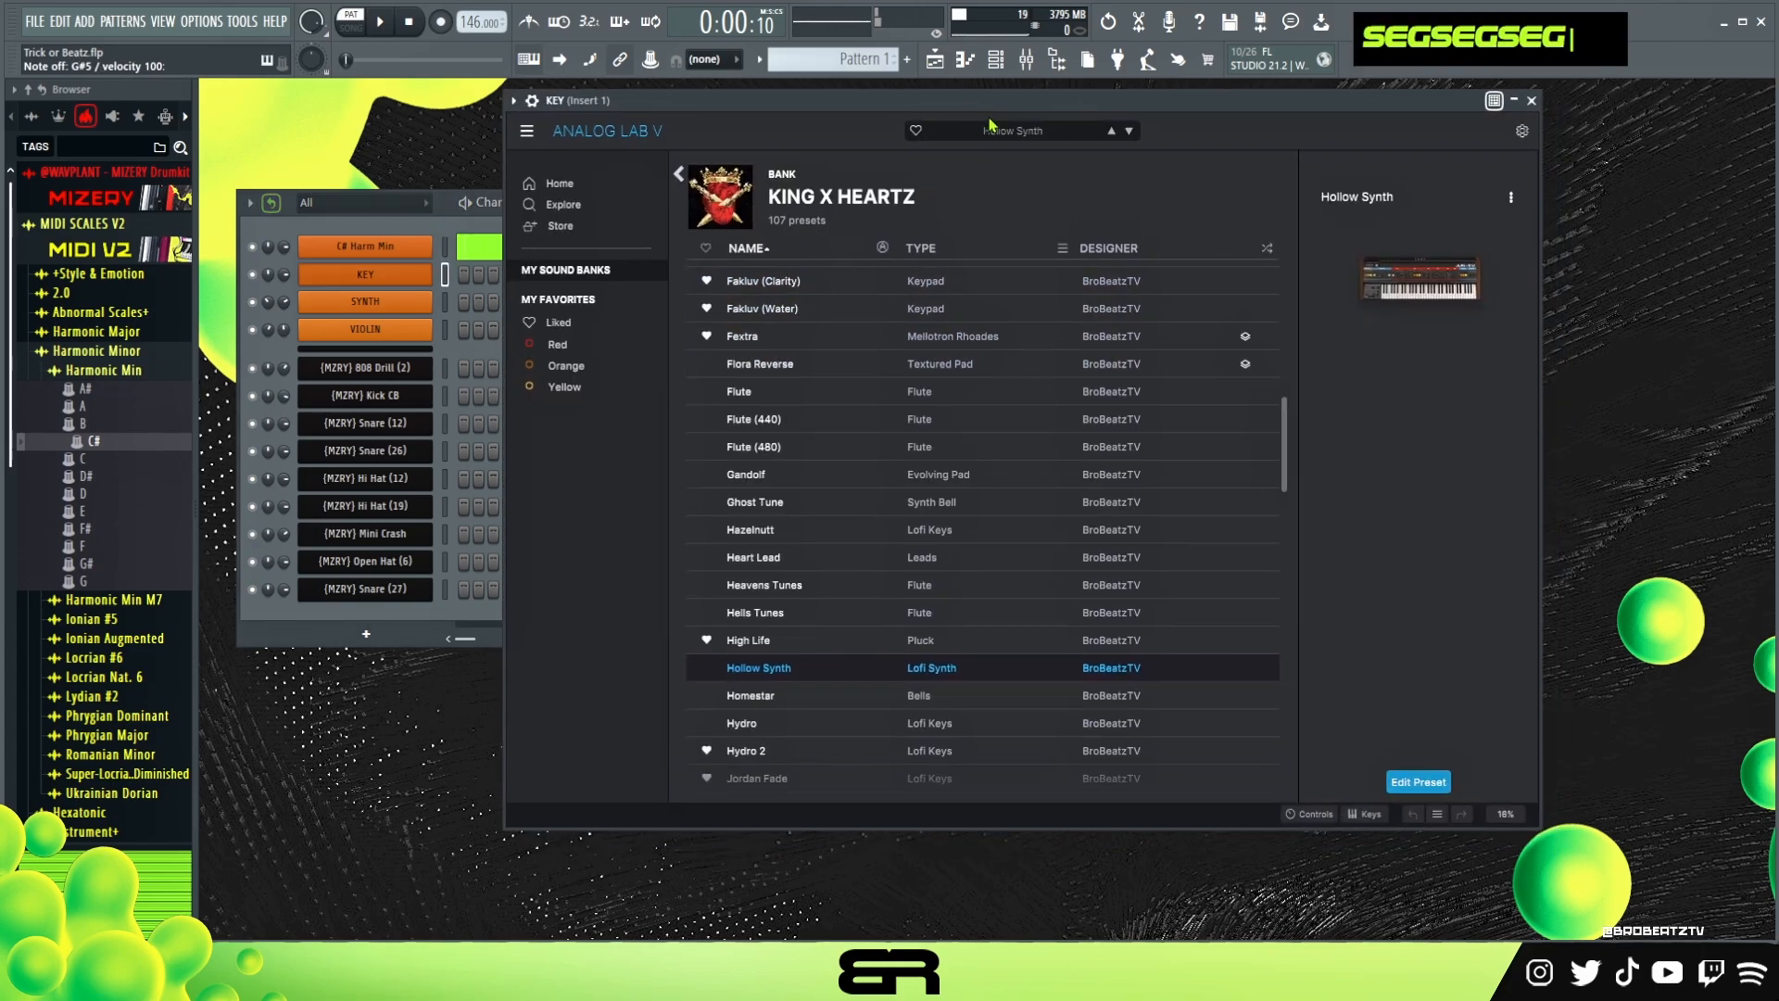
pyautogui.moveTo(975, 96)
pyautogui.mouseDown()
pyautogui.moveTo(953, 102)
pyautogui.moveTo(966, 109)
pyautogui.mouseUp()
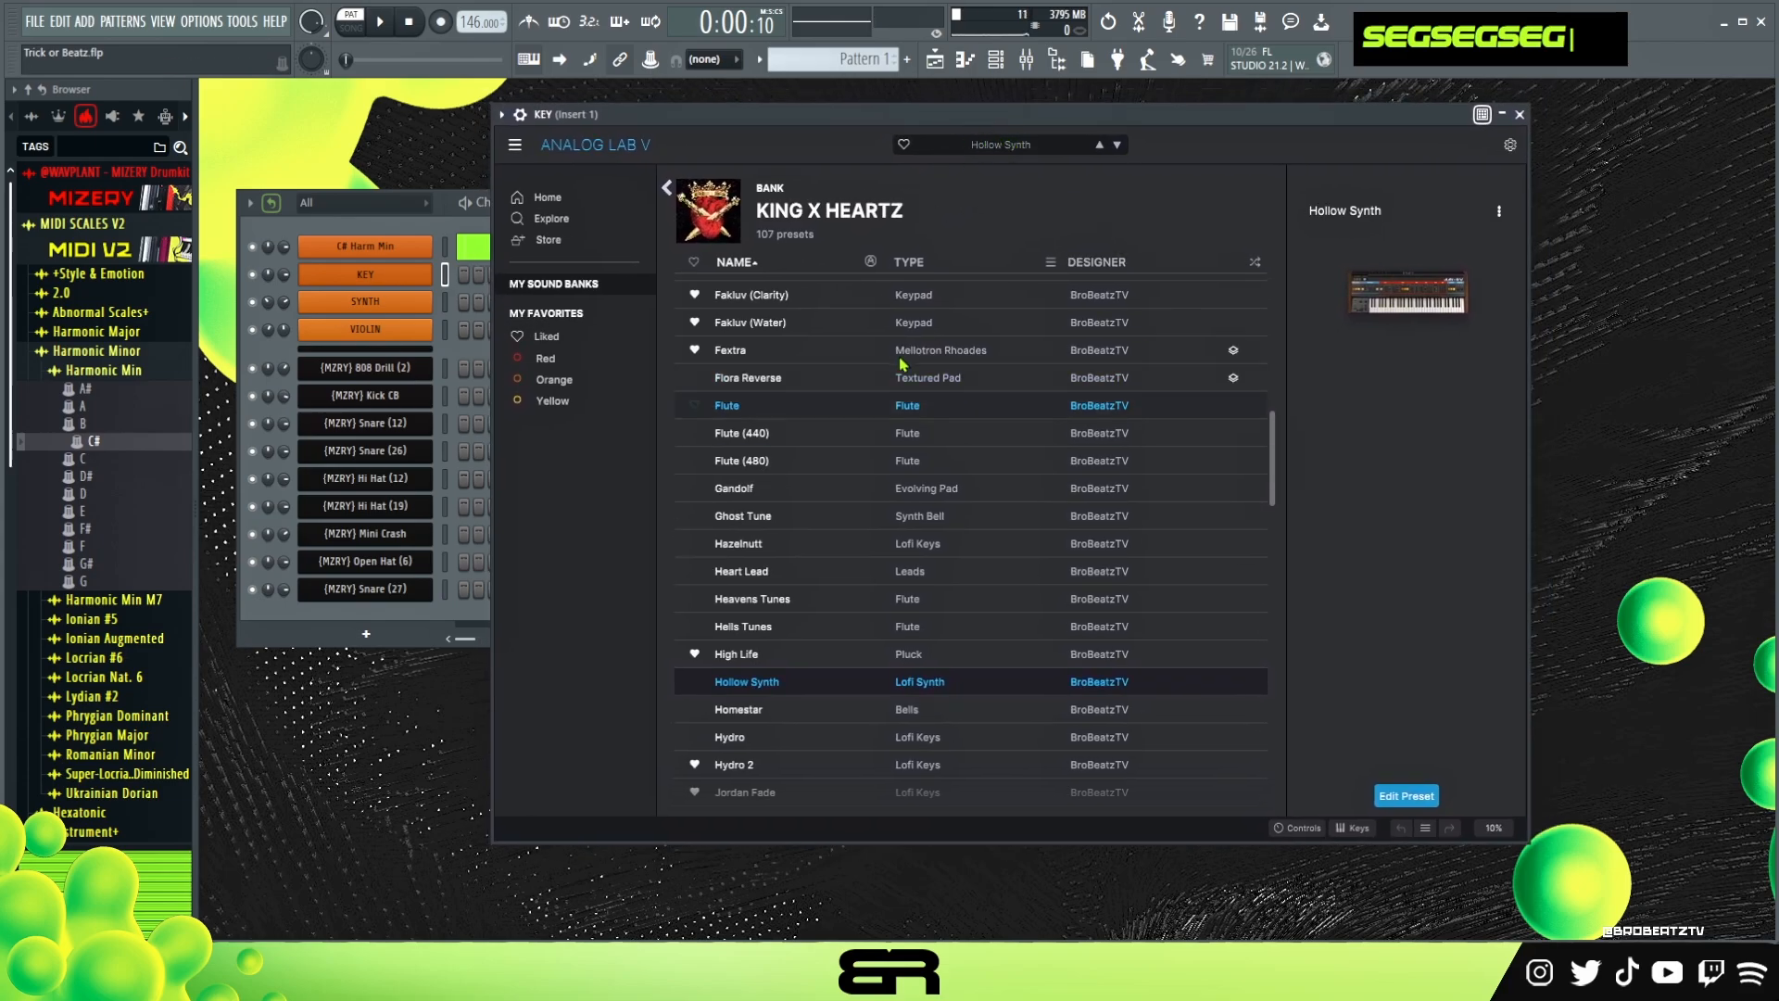
pyautogui.moveTo(1059, 107); pyautogui.dragTo(1040, 93)
pyautogui.press('s')
pyautogui.press('e')
pyautogui.press('g')
pyautogui.press('s')
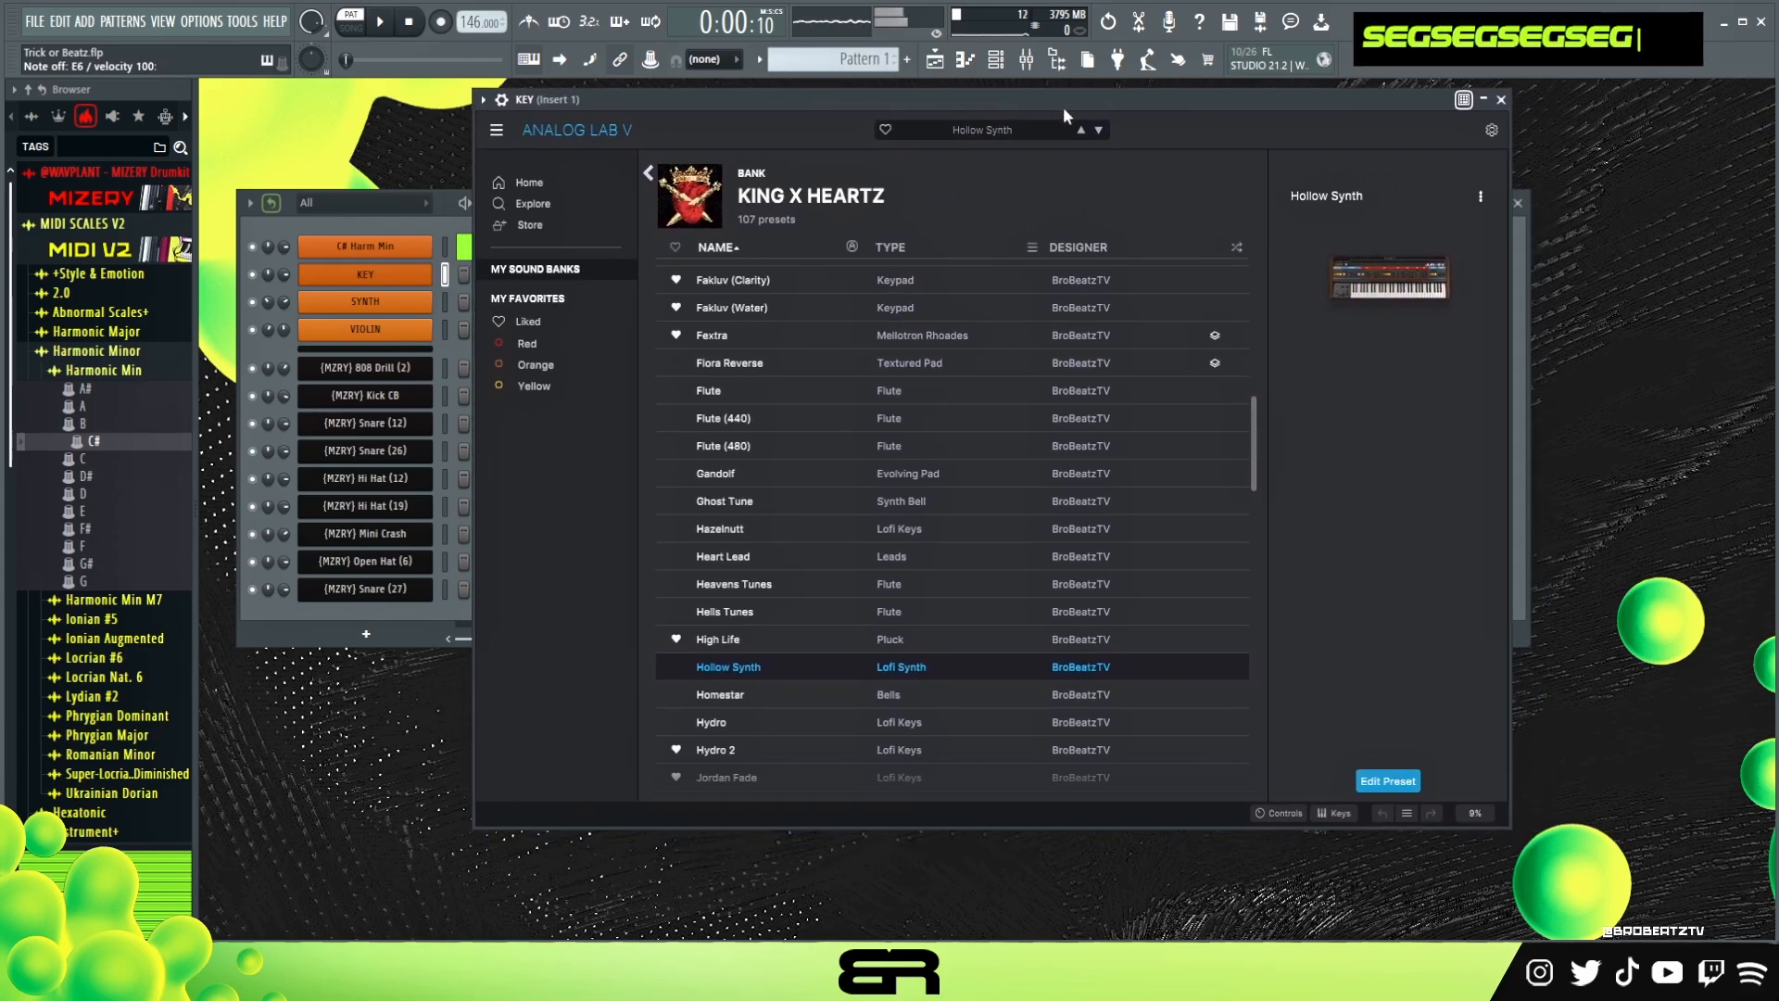
pyautogui.click(1502, 100)
# Step: Open the piano roll of the KEY channel and collapse the MIDI Scales V2 folder in the browser
pyautogui.rightClick(407, 278)
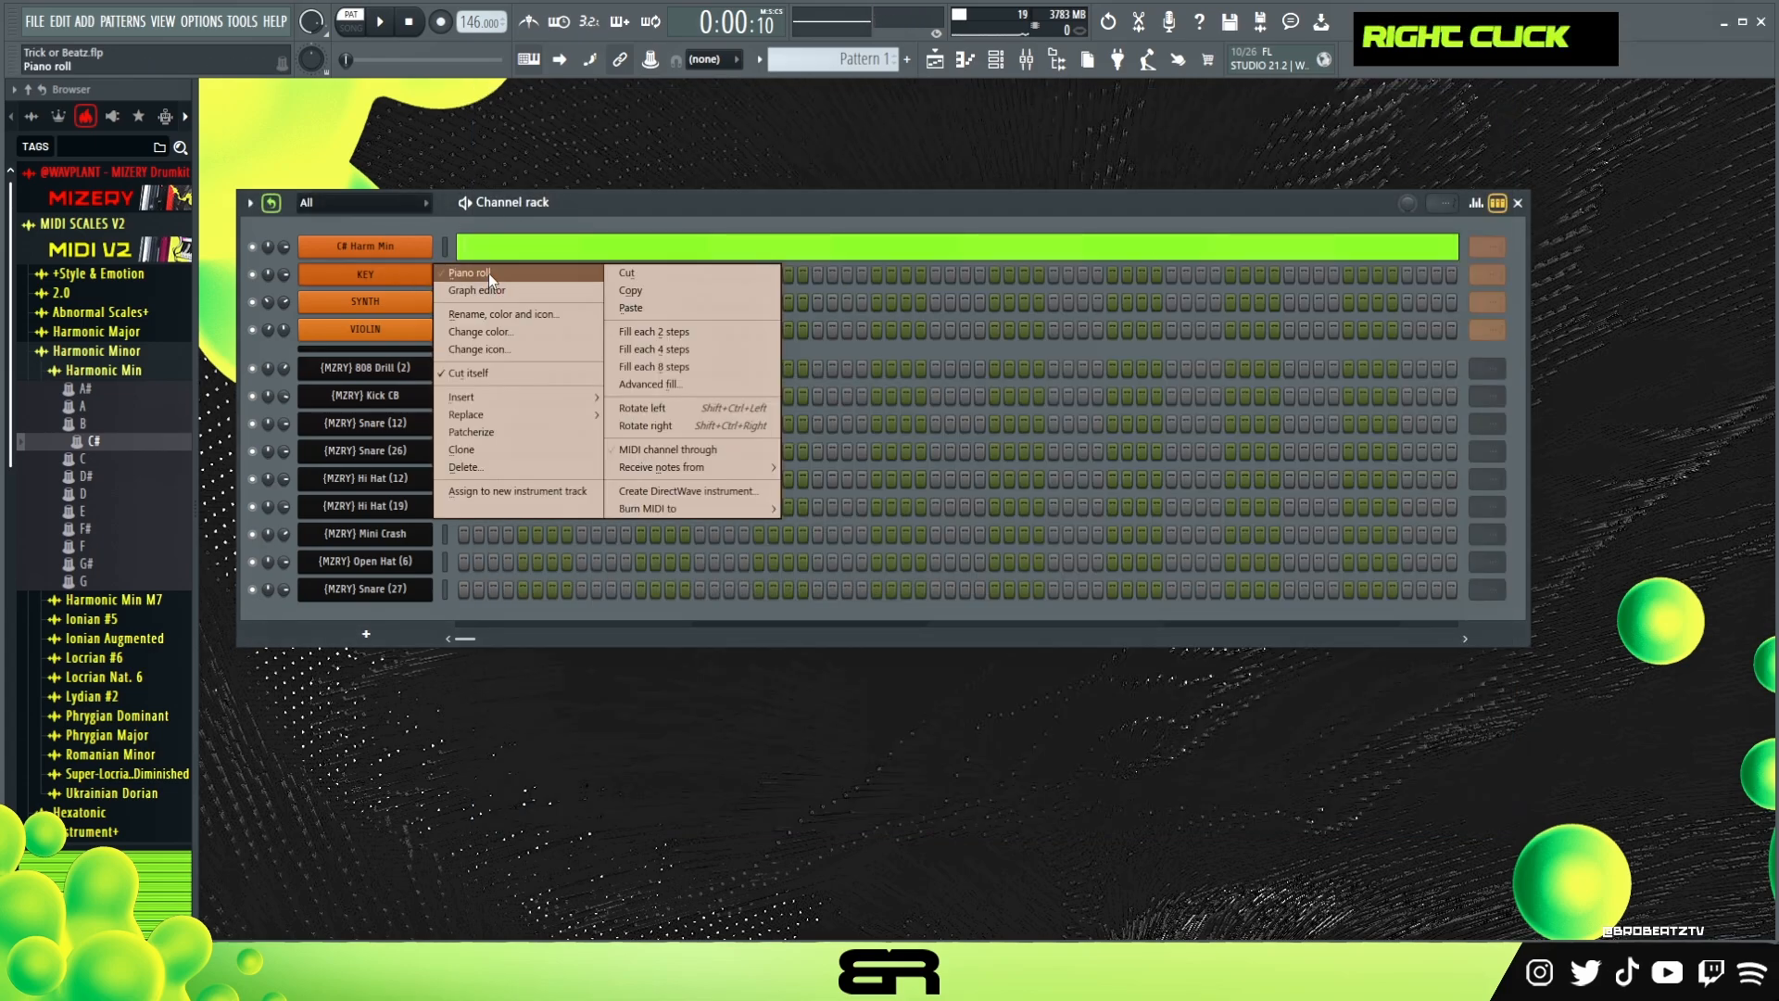
pyautogui.click(488, 275)
pyautogui.click(308, 136)
pyautogui.click(278, 136)
pyautogui.click(117, 250)
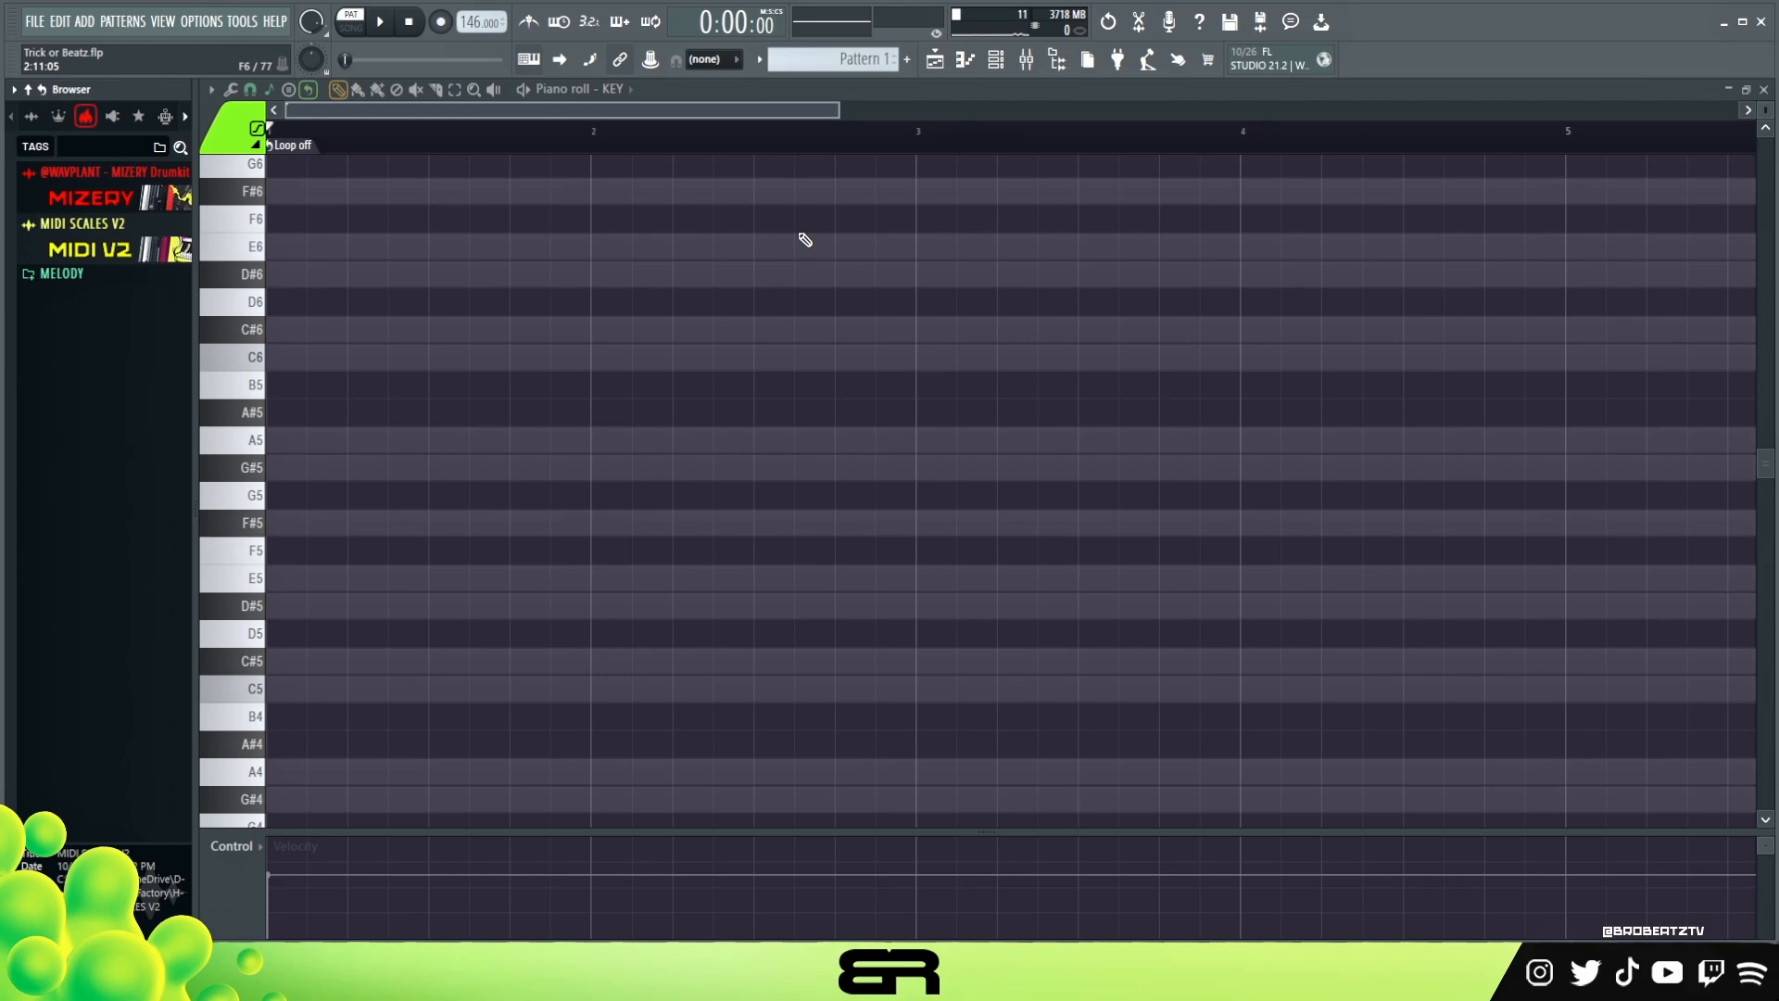
pyautogui.click(301, 524)
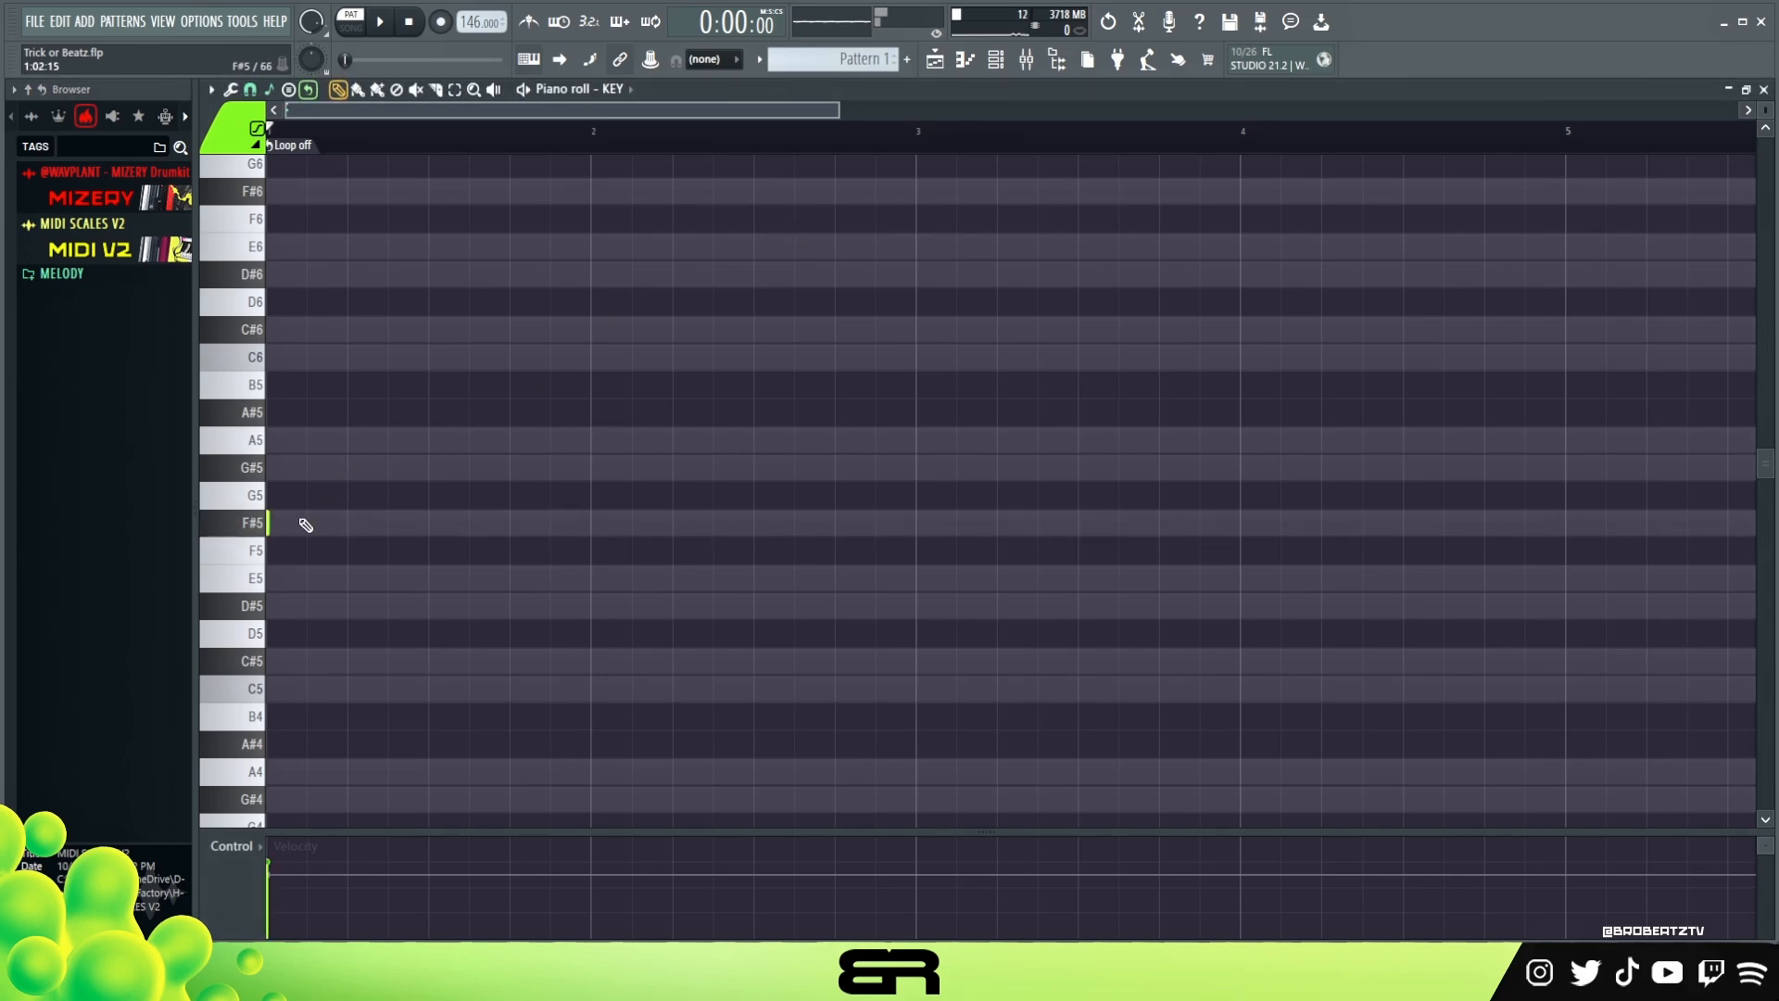
pyautogui.keyDown('ctrl'); pyautogui.click(293, 521); pyautogui.keyUp('ctrl')
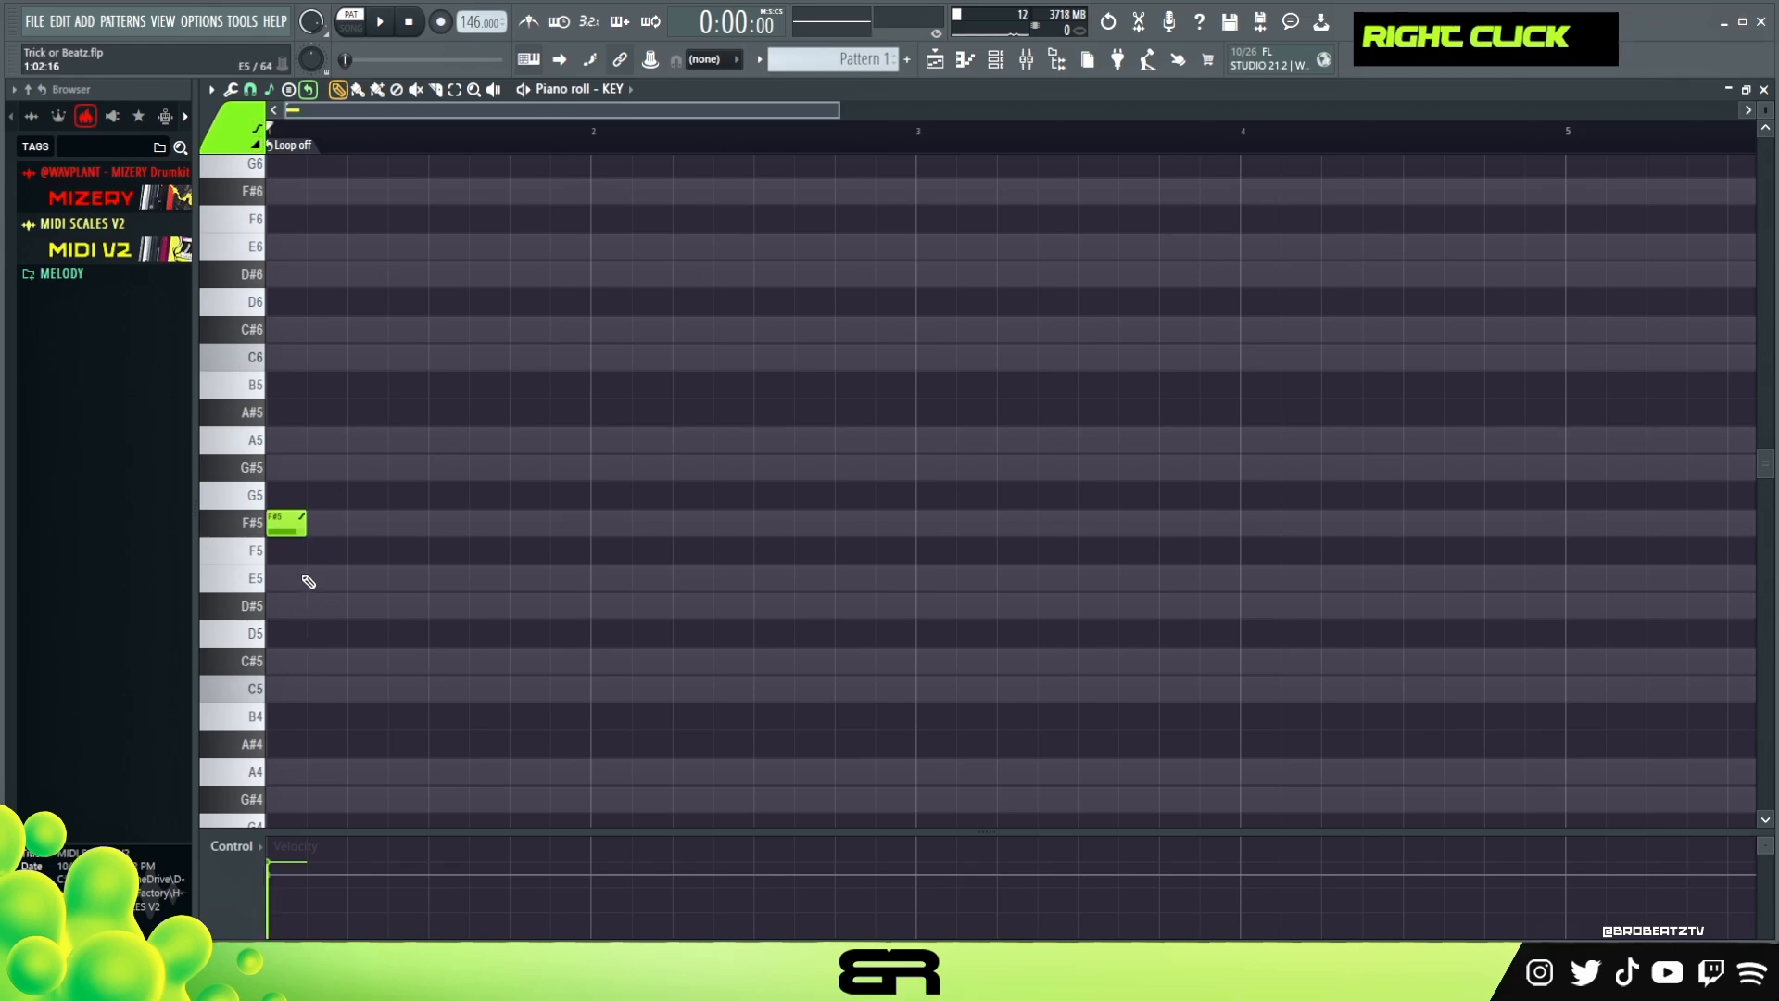
pyautogui.rightClick(287, 525)
pyautogui.click(285, 523)
pyautogui.moveTo(298, 516)
pyautogui.mouseDown()
pyautogui.moveTo(324, 516)
pyautogui.moveTo(298, 544)
pyautogui.mouseUp()
pyautogui.keyDown('ctrl'); pyautogui.click(298, 545); pyautogui.keyUp('ctrl')
pyautogui.keyDown('ctrl'); pyautogui.doubleClick(287, 549); pyautogui.keyUp('ctrl')
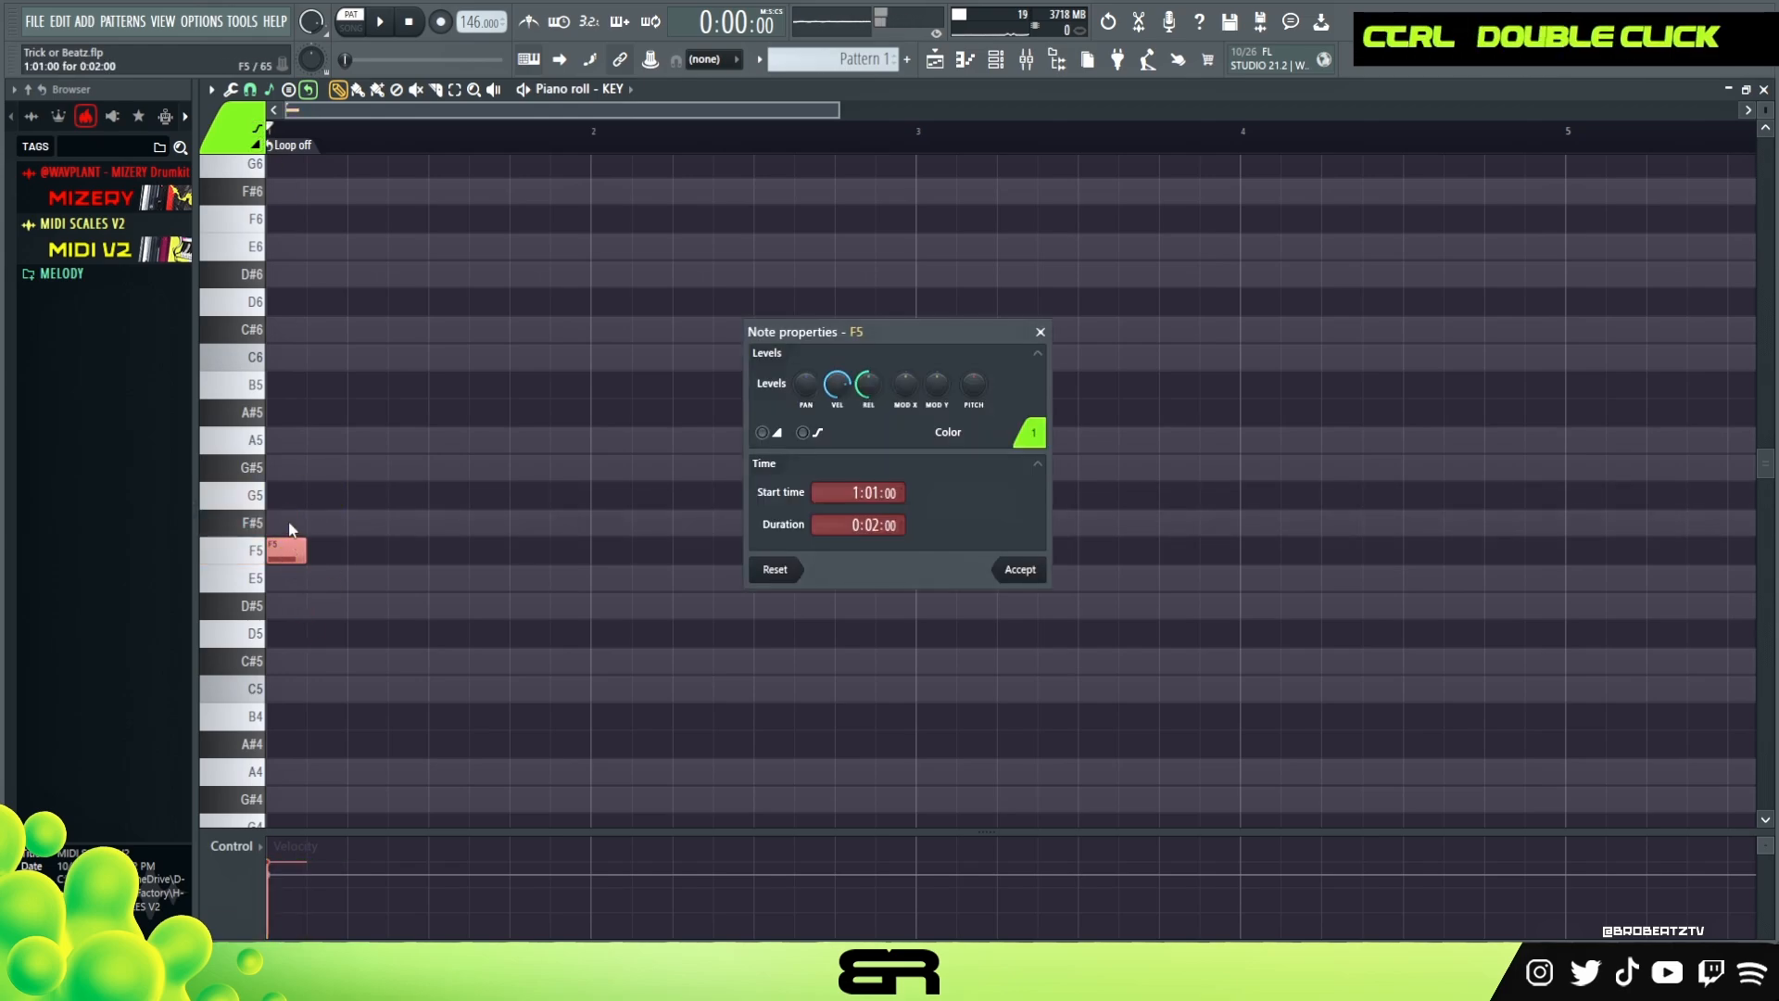
pyautogui.rightClick(317, 535)
pyautogui.keyDown('shift'); pyautogui.moveTo(286, 524); pyautogui.dragTo(327, 496); pyautogui.keyUp('shift')
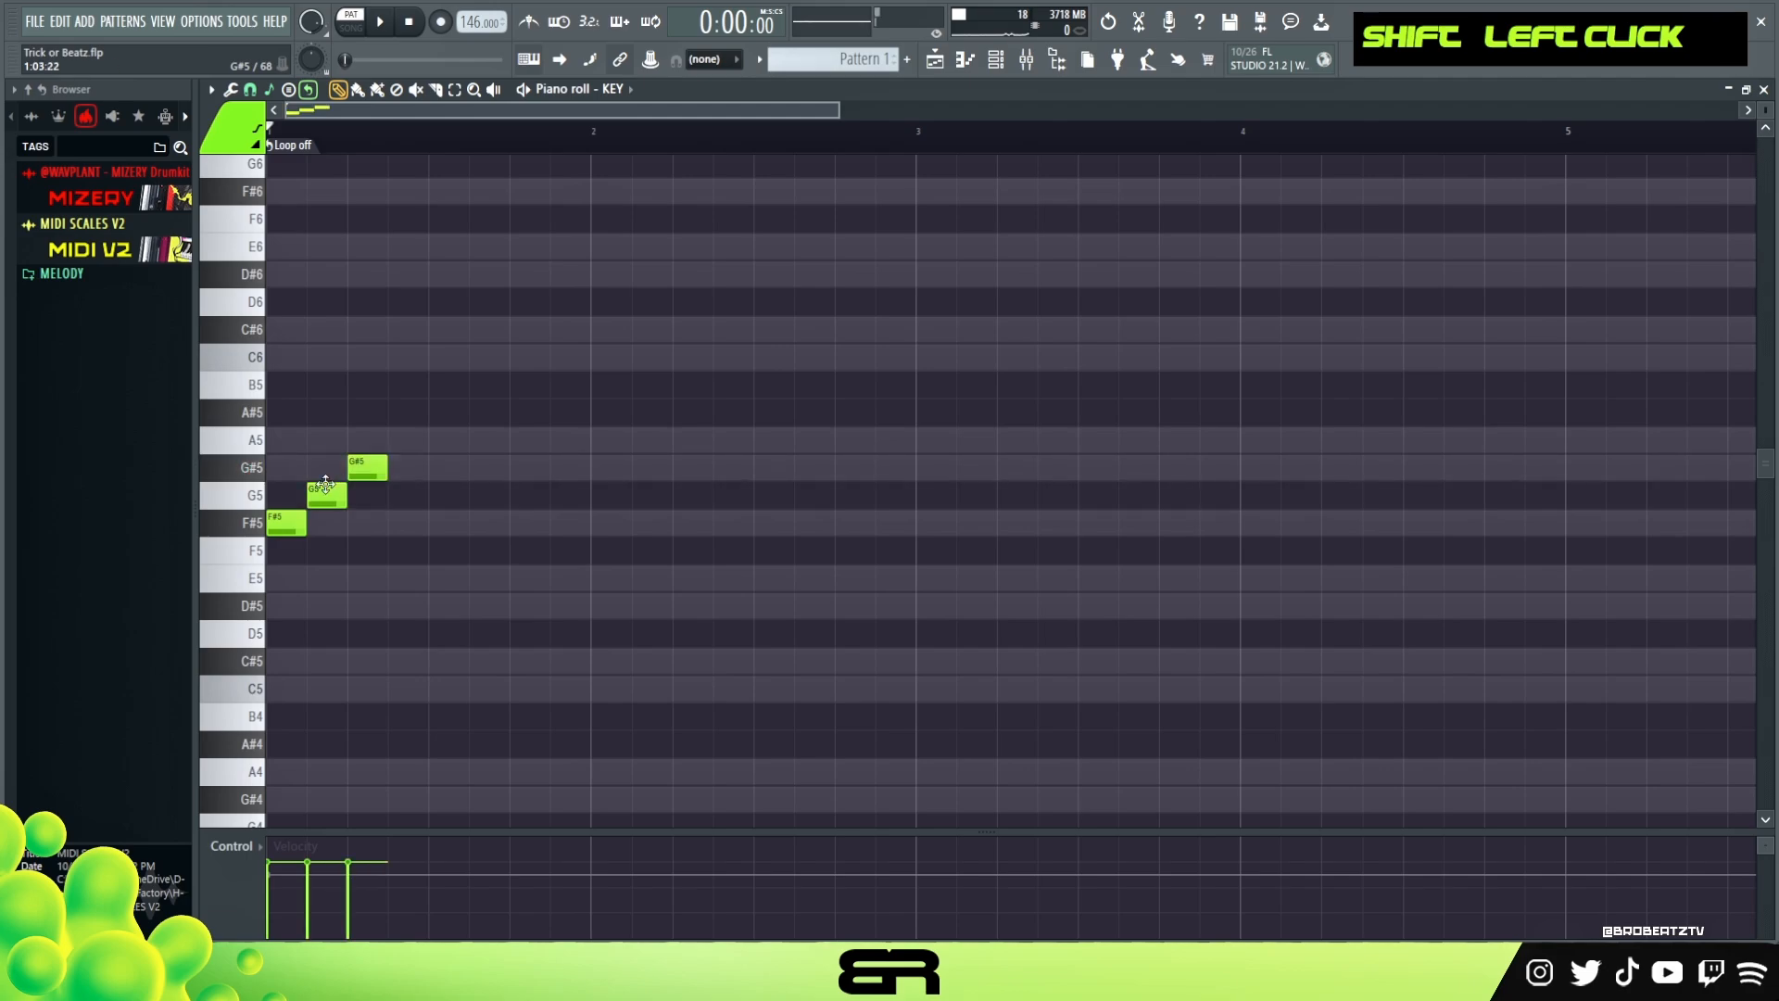
pyautogui.moveTo(326, 487)
pyautogui.mouseDown()
pyautogui.moveTo(326, 459)
pyautogui.moveTo(368, 435)
pyautogui.mouseUp()
pyautogui.click(367, 459)
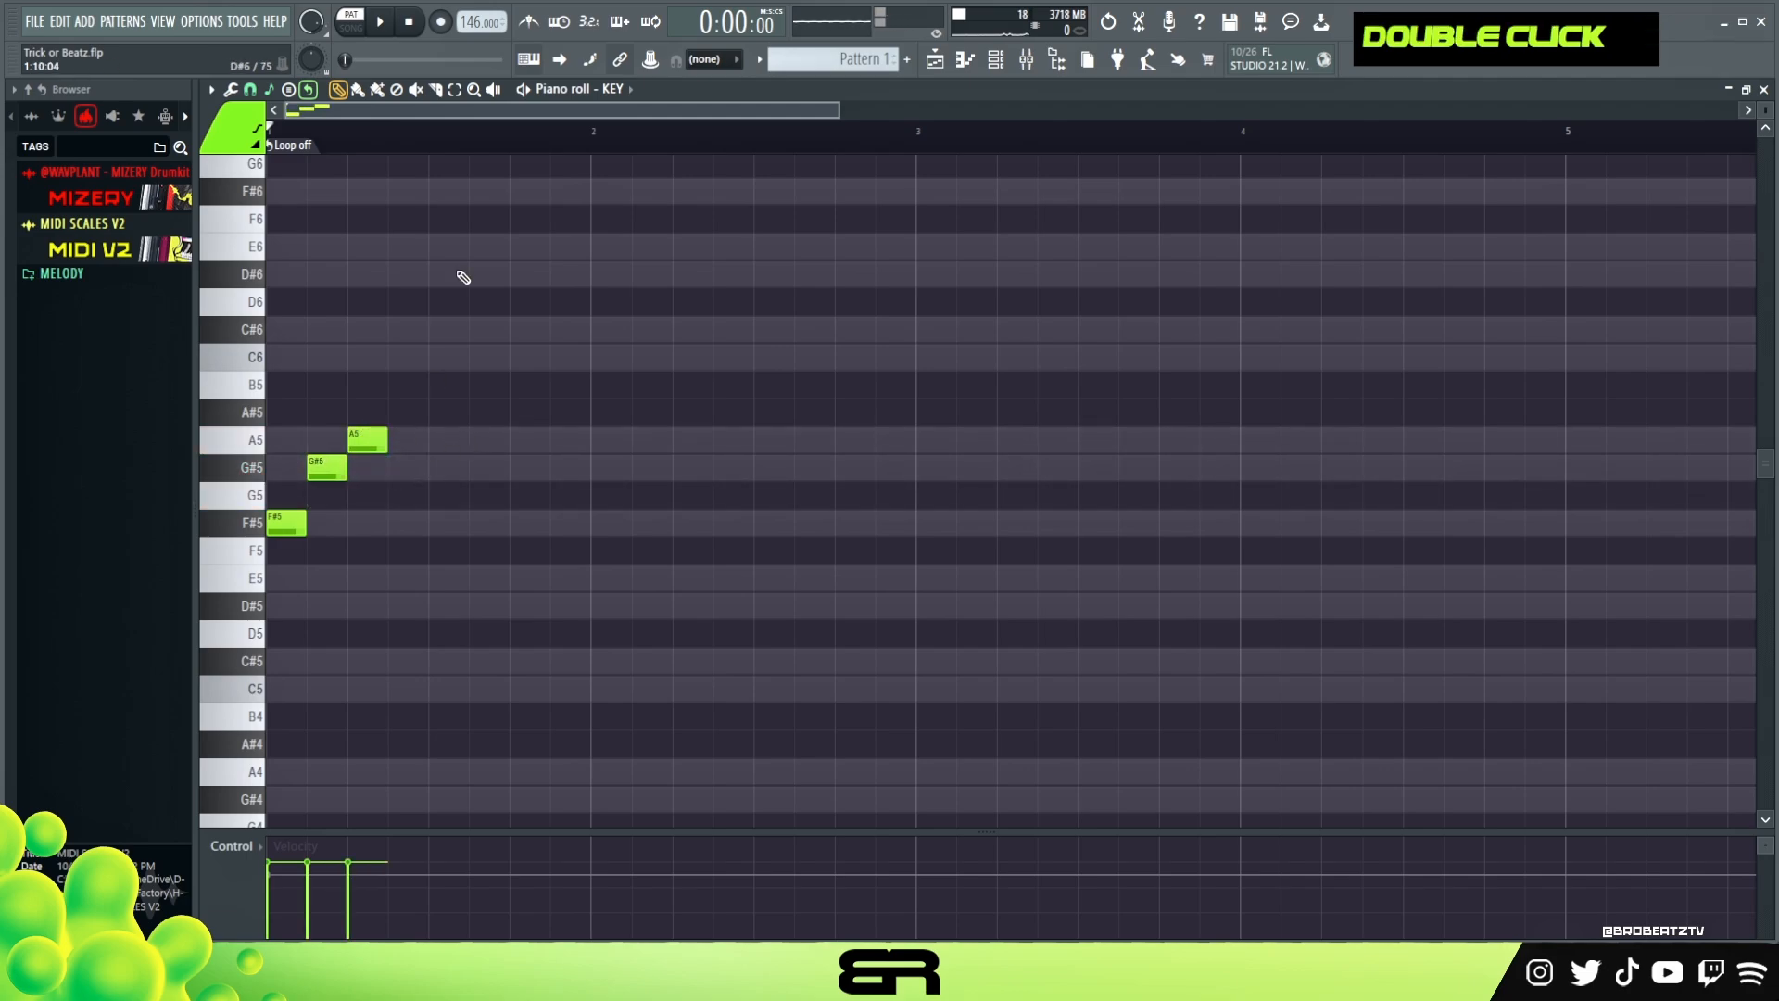
pyautogui.rightClick(370, 447)
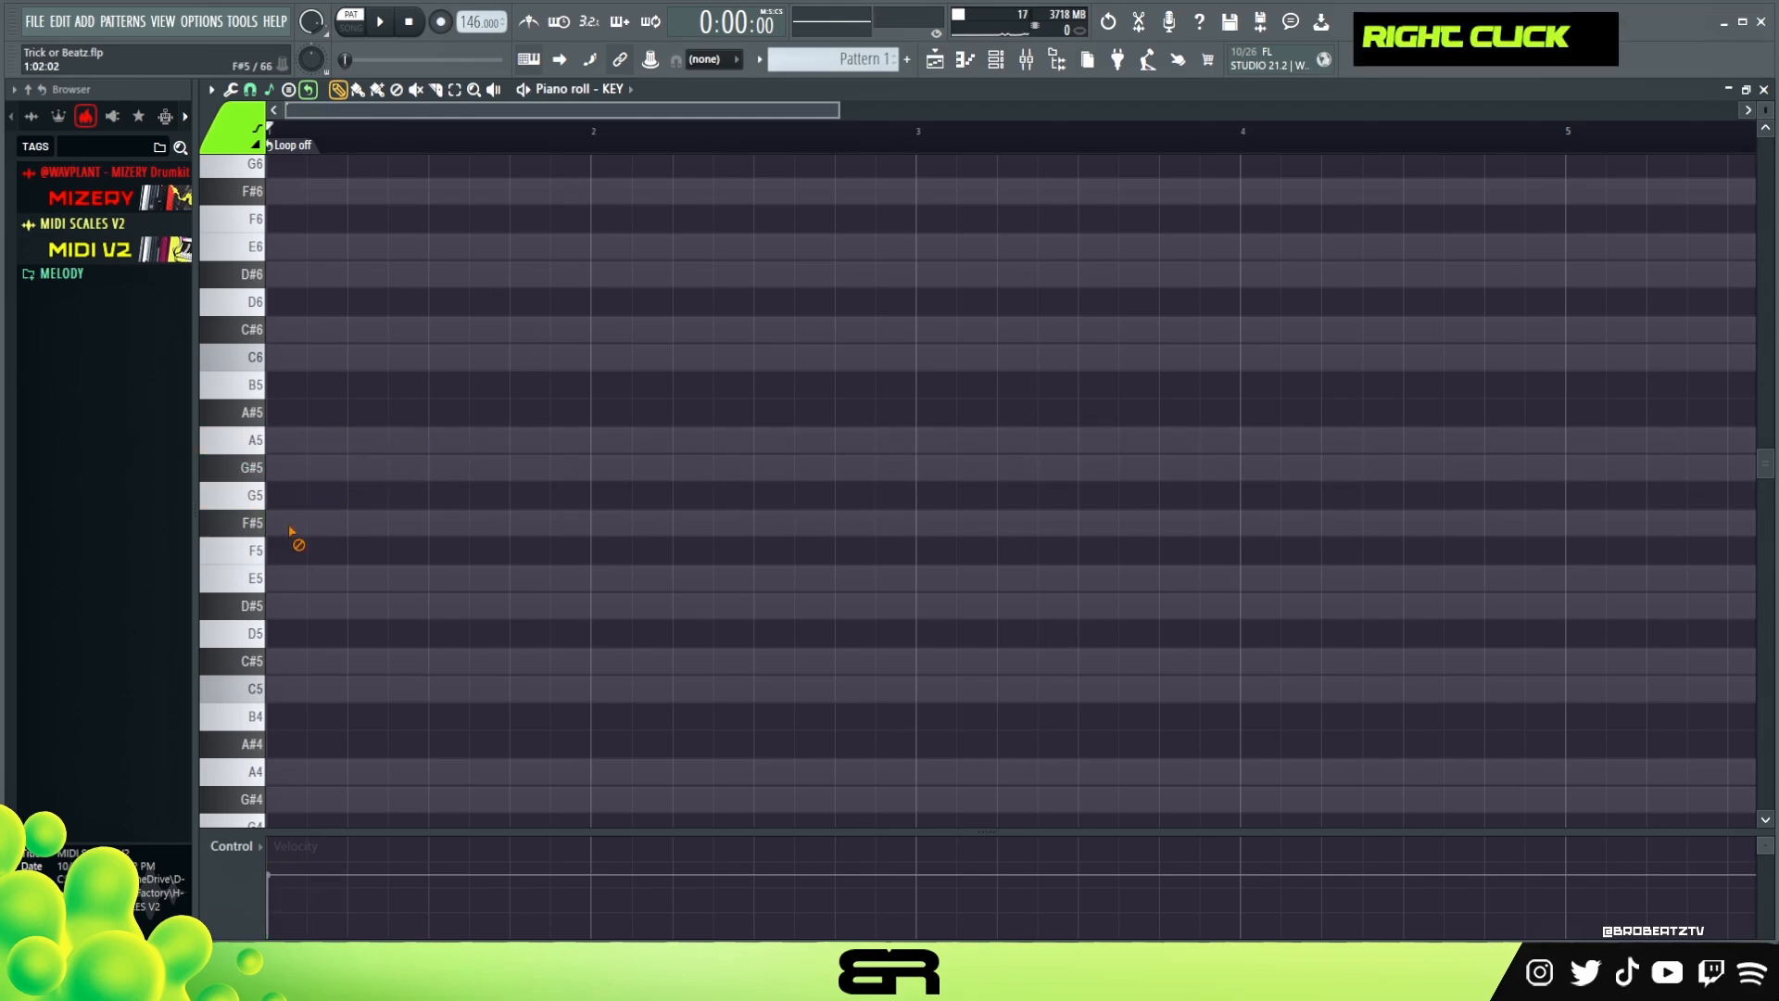
# Step: Place rising C#5, D#5 and E5 notes from the start of bar 1 and lengthen the E5 to twice the others
pyautogui.scroll(-3, 290, 529)
pyautogui.click(311, 578)
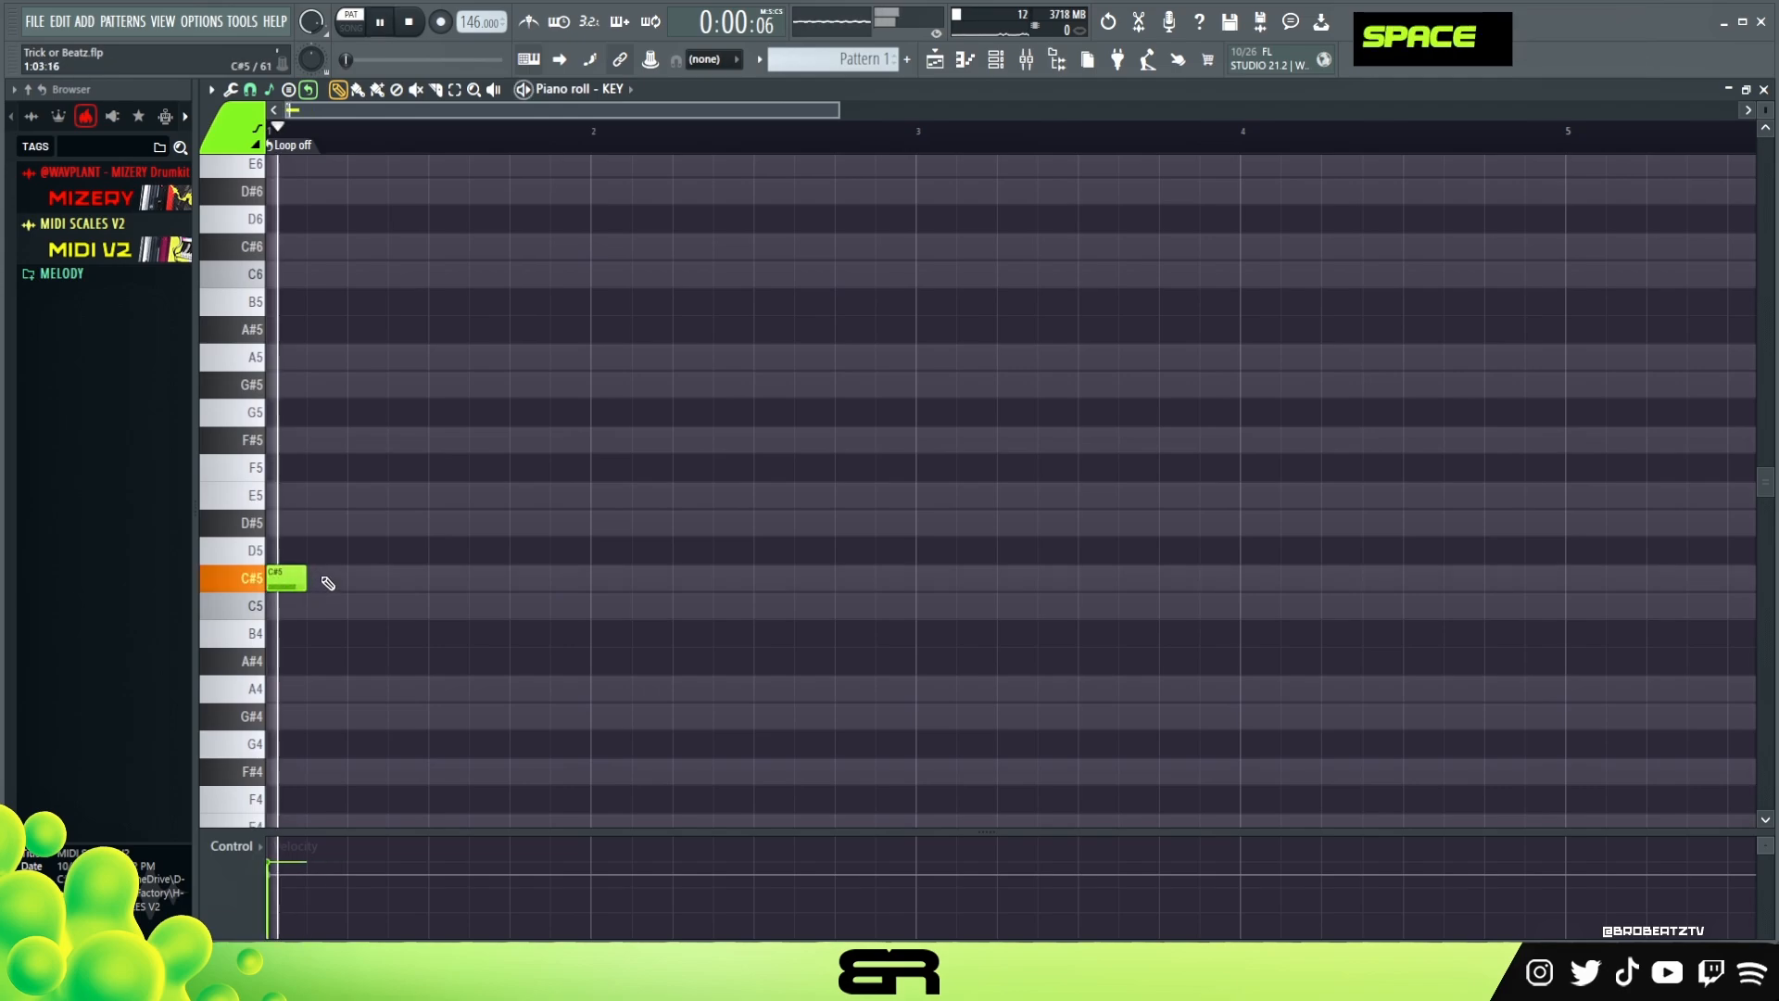
pyautogui.press('space')
pyautogui.press('space')
pyautogui.click(335, 524)
pyautogui.click(372, 498)
pyautogui.press('space')
pyautogui.press('space')
pyautogui.moveTo(385, 504); pyautogui.dragTo(419, 511)
pyautogui.press('space')
pyautogui.press('space')
# Step: Add a G#5 note right after the E5 in bar 1, shorten it to two steps and play the phrase back
pyautogui.click(447, 384)
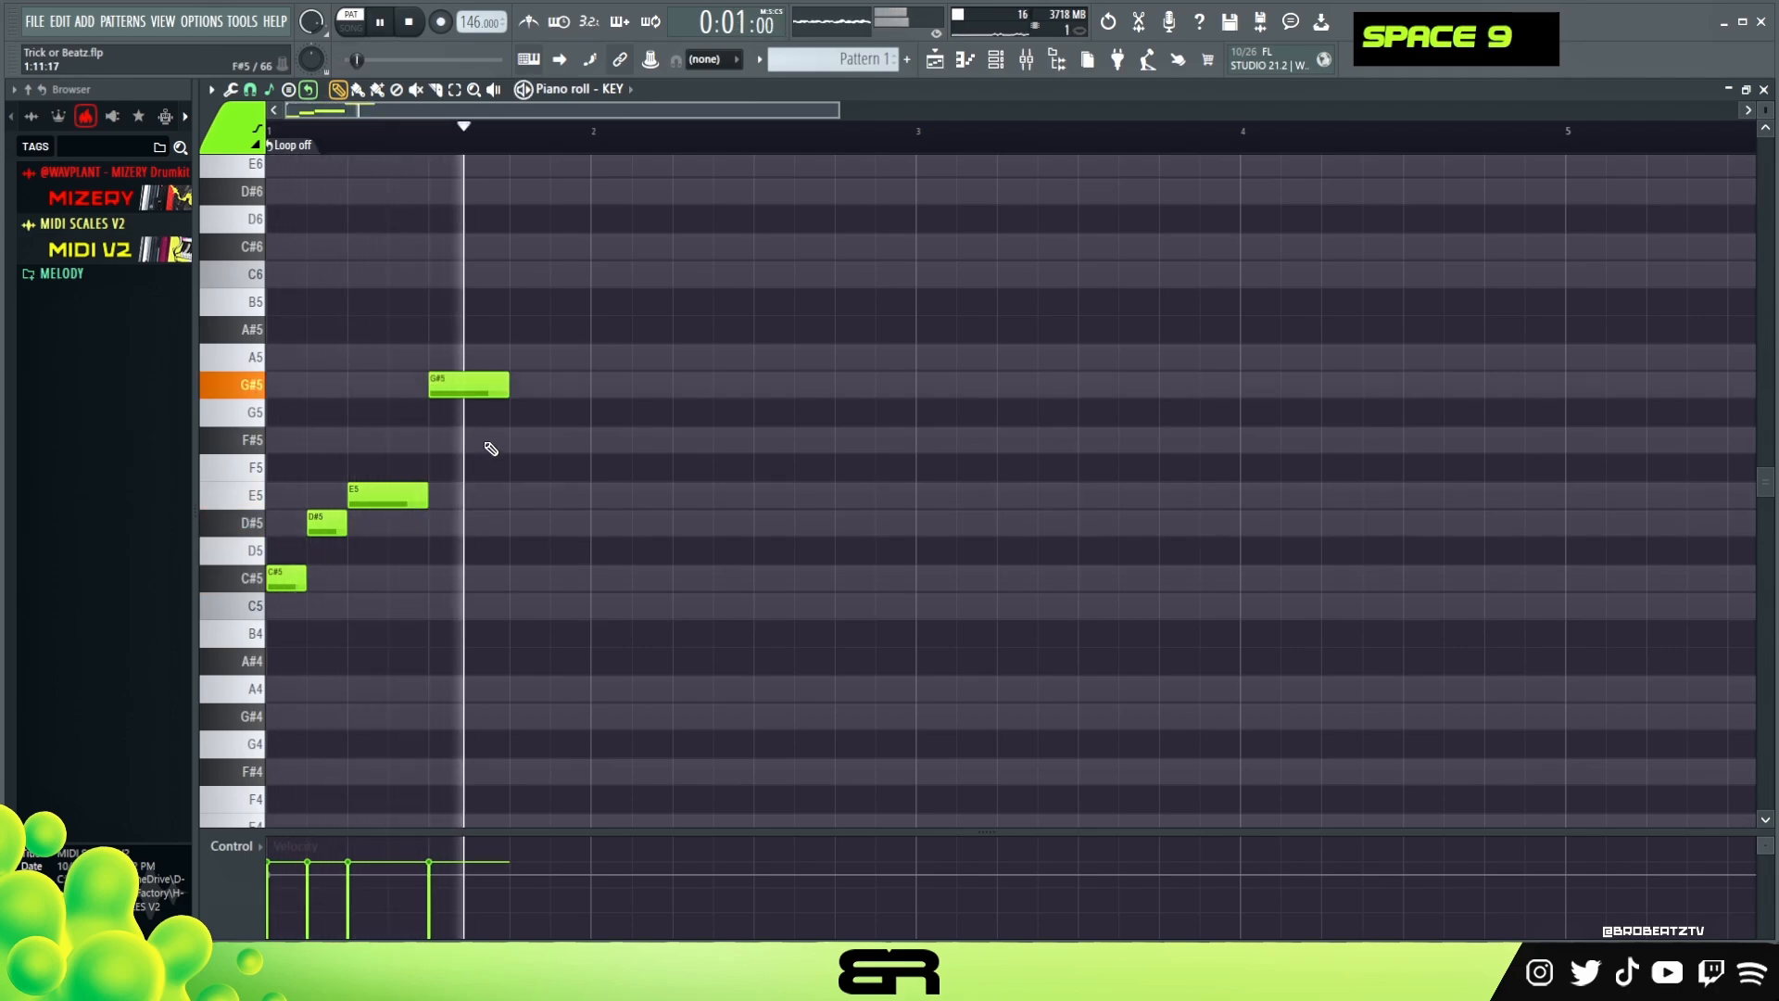
pyautogui.press('space')
pyautogui.press('space')
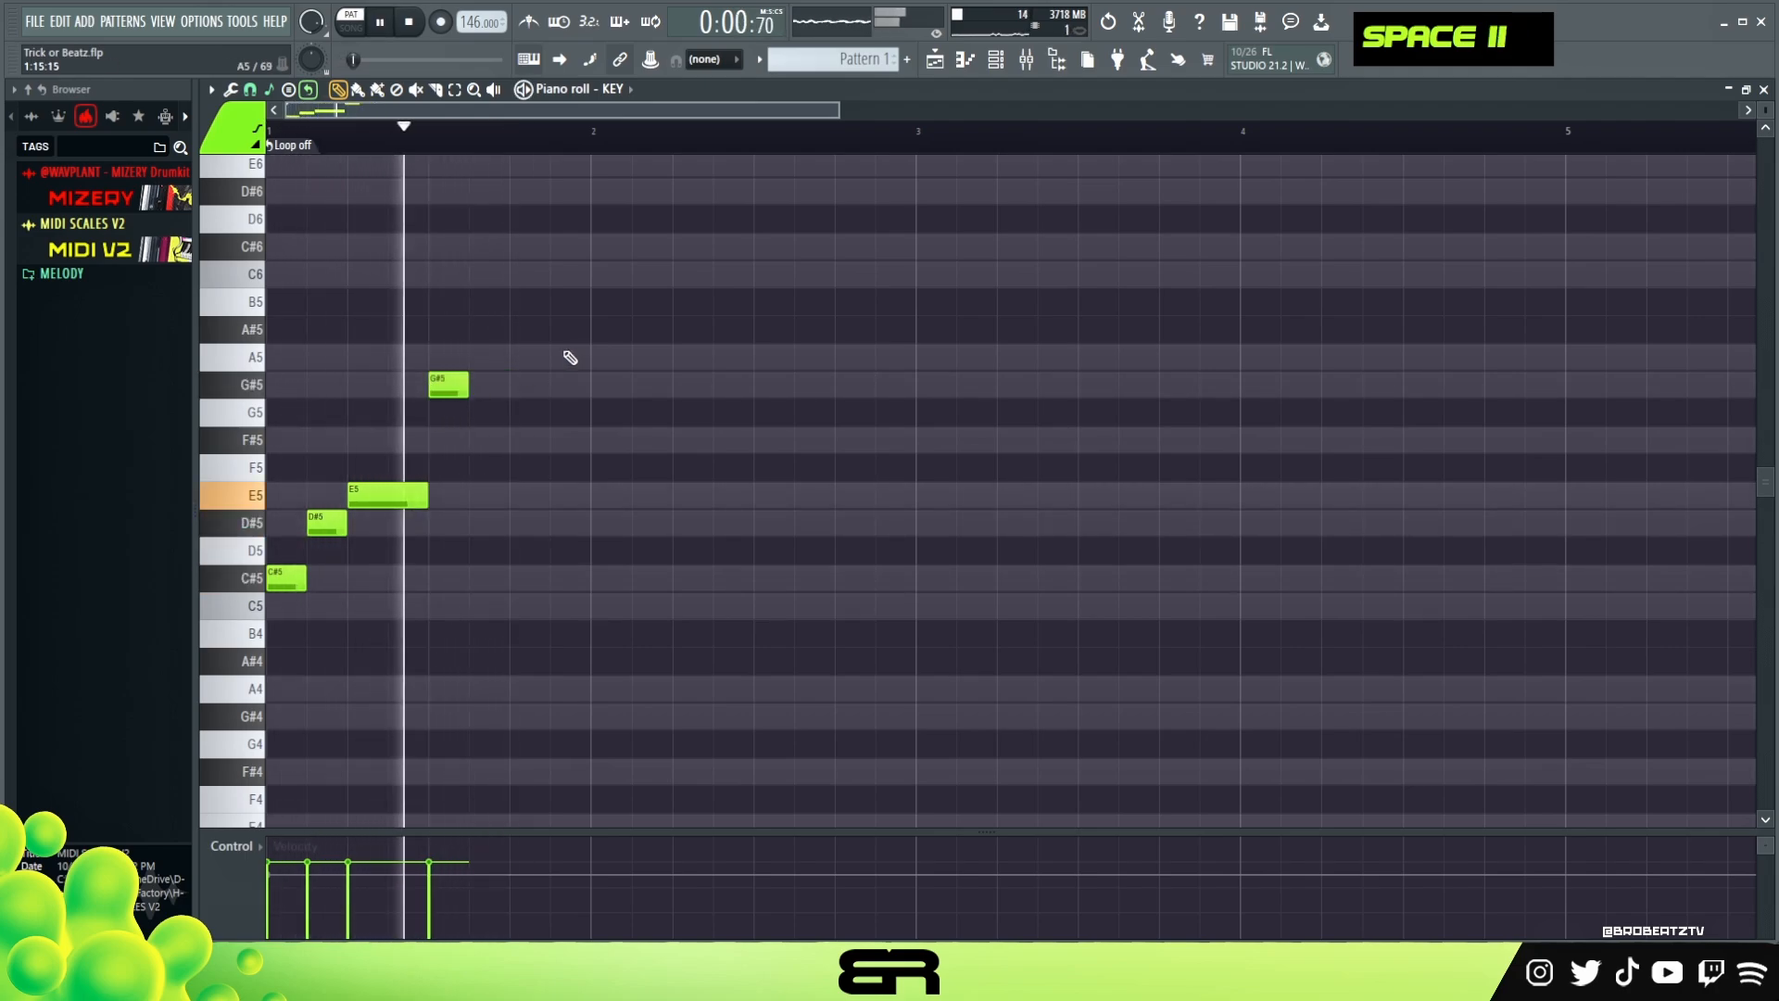
pyautogui.press('space')
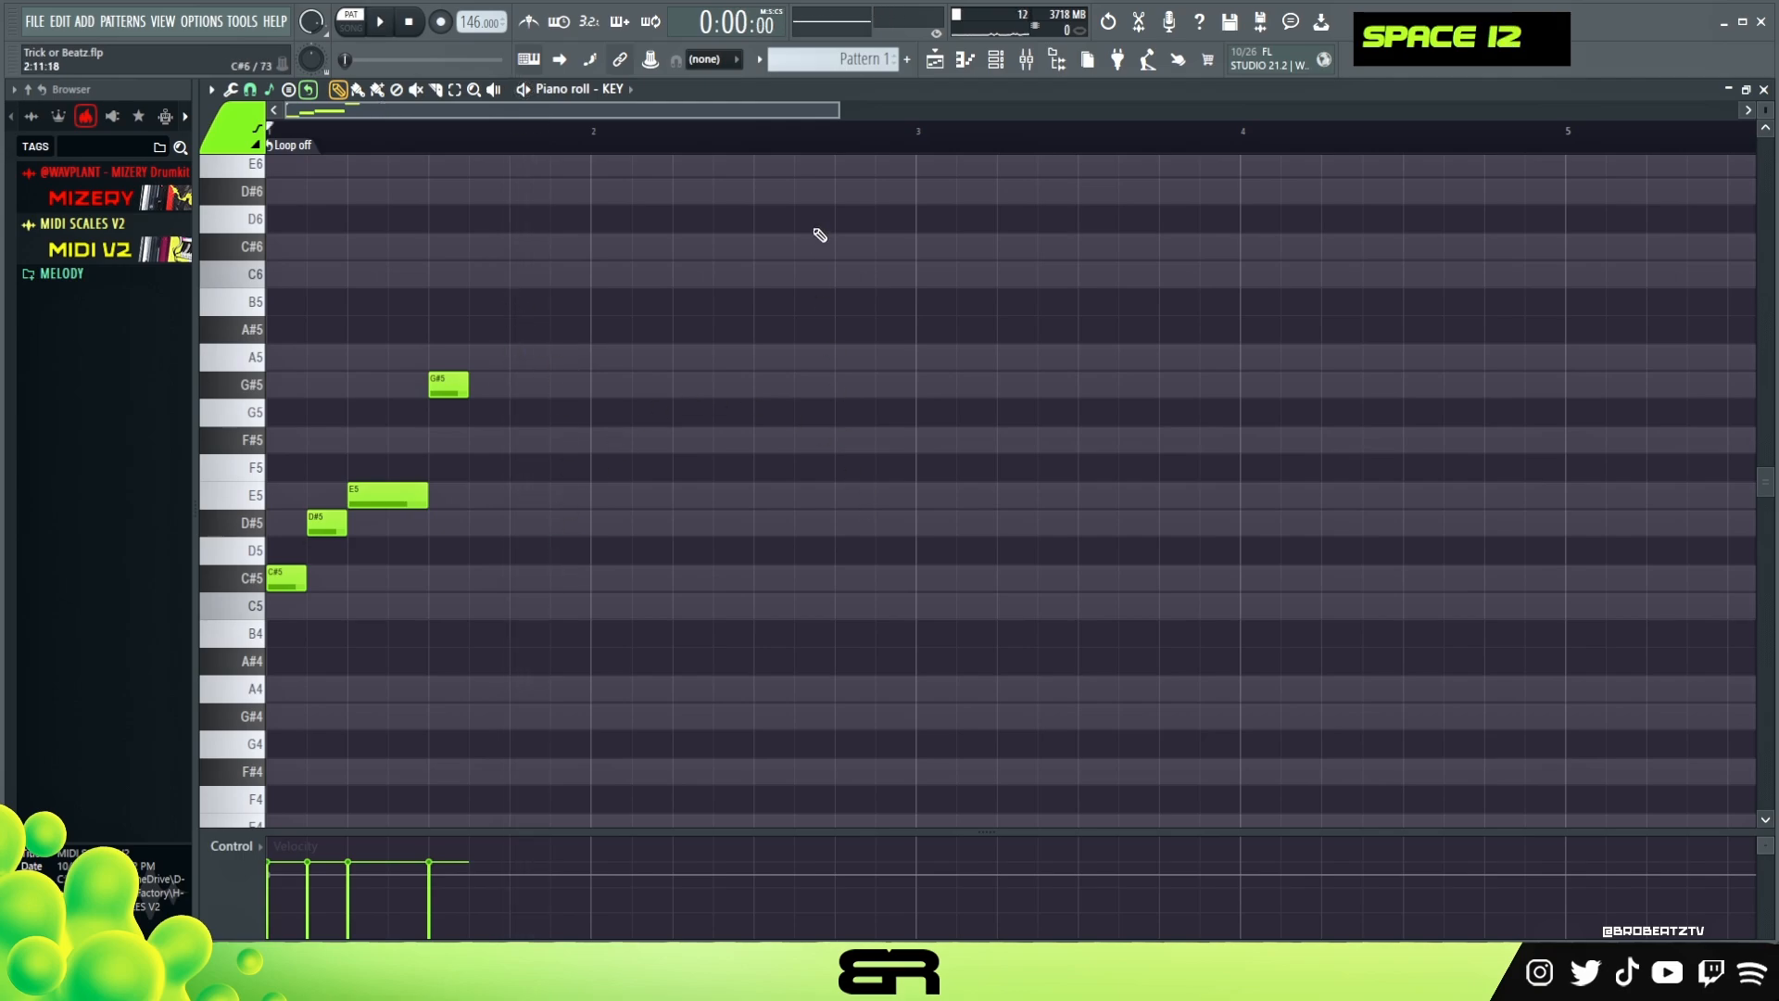
pyautogui.moveTo(842, 118); pyautogui.dragTo(803, 119)
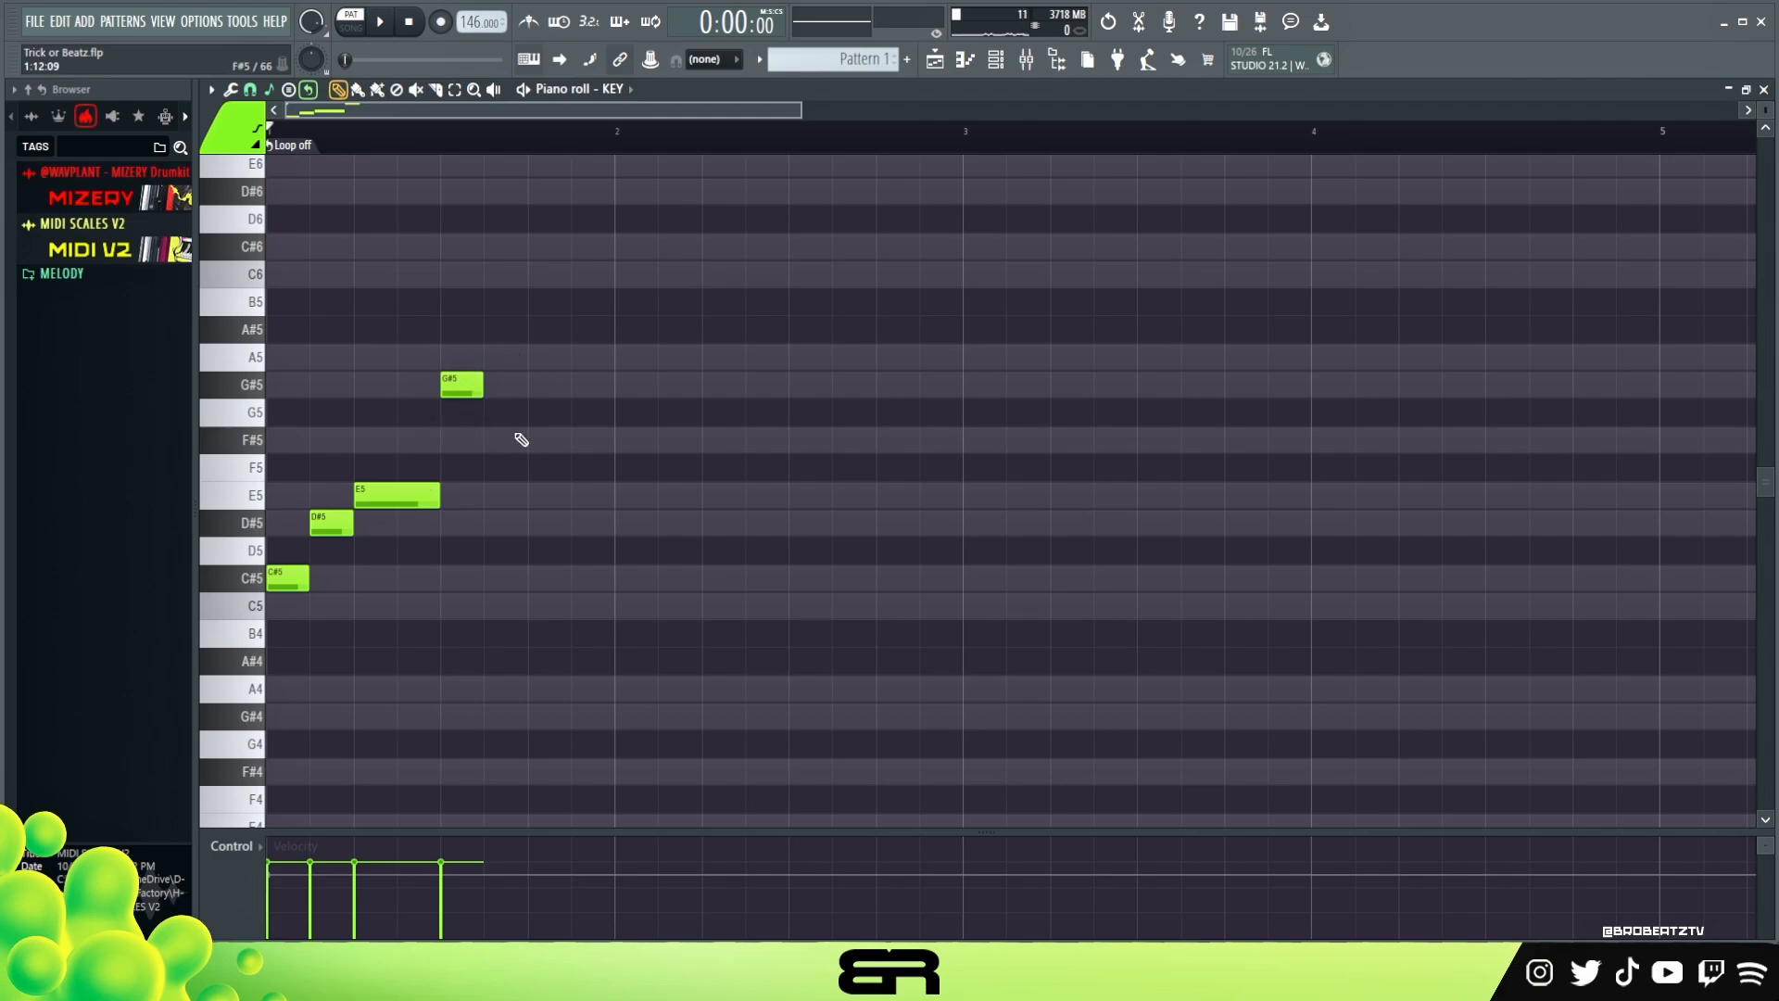
pyautogui.press('space')
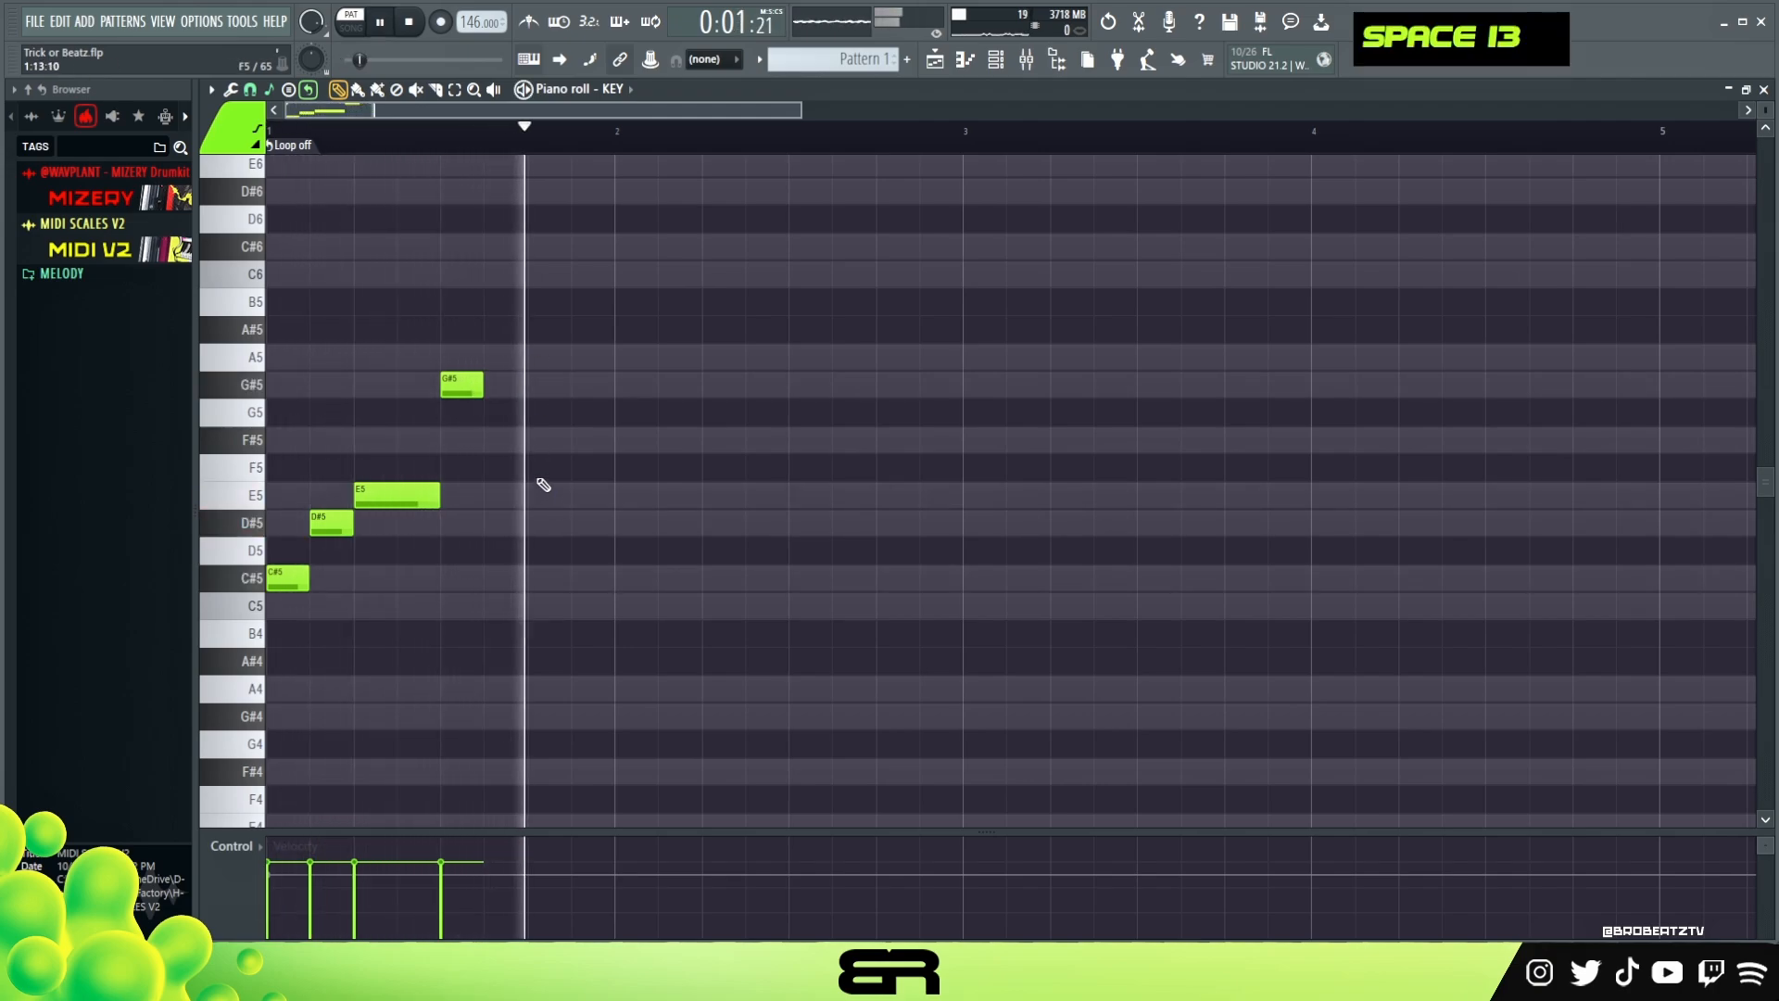
pyautogui.press('space')
# Step: Add a short F#5 on beat 4 of bar 1 and an E5 at the start of bar 2, checking by playback
pyautogui.doubleClick(531, 443)
pyautogui.rightClick(540, 516)
pyautogui.press('space')
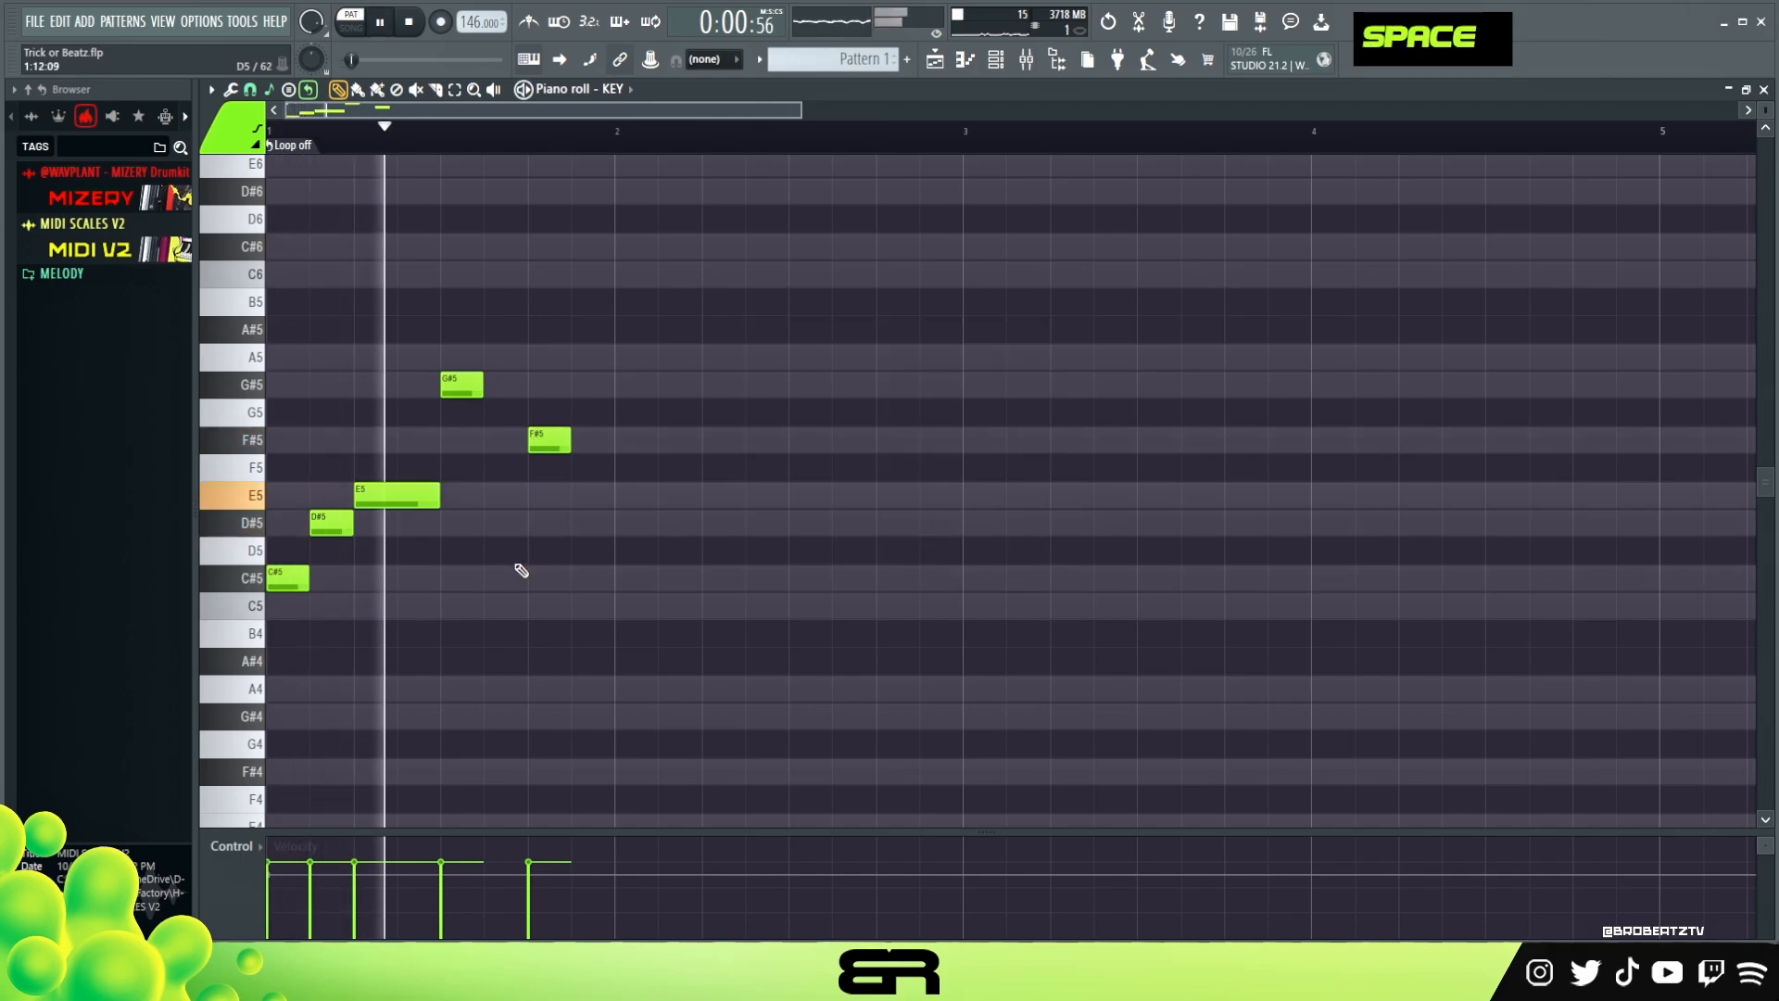
pyautogui.click(619, 493)
pyautogui.press('space')
pyautogui.press('space')
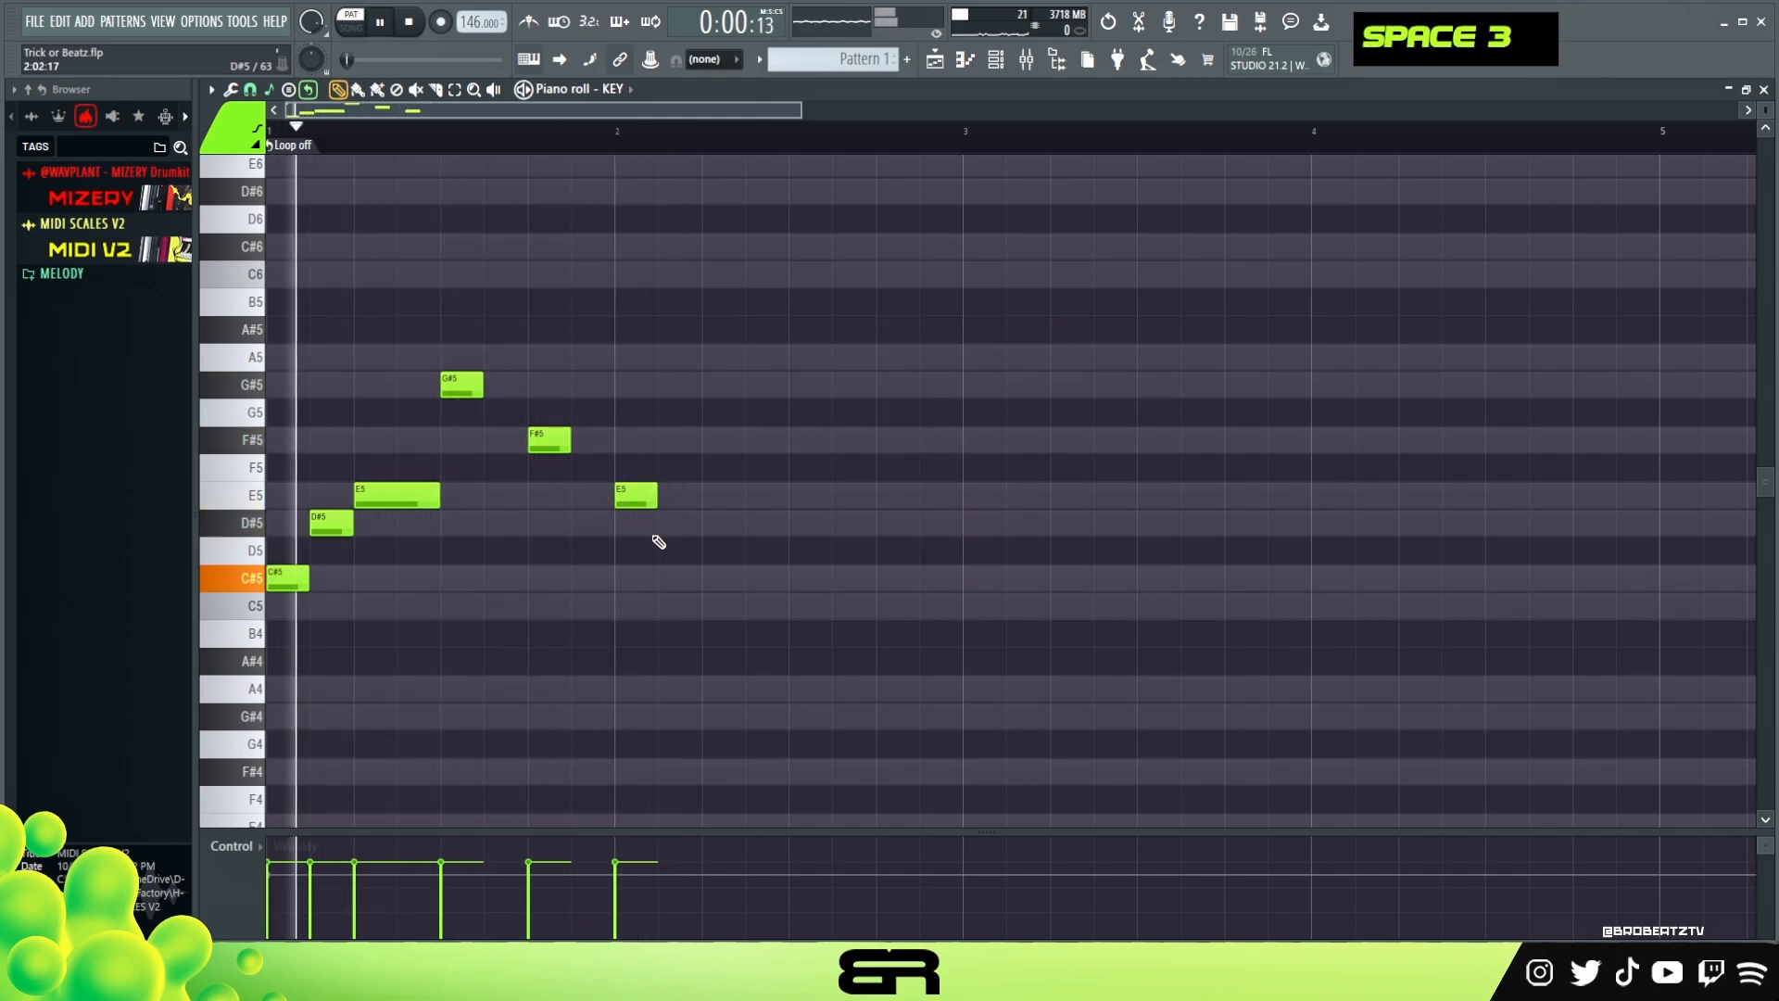
pyautogui.press('space')
pyautogui.press('space')
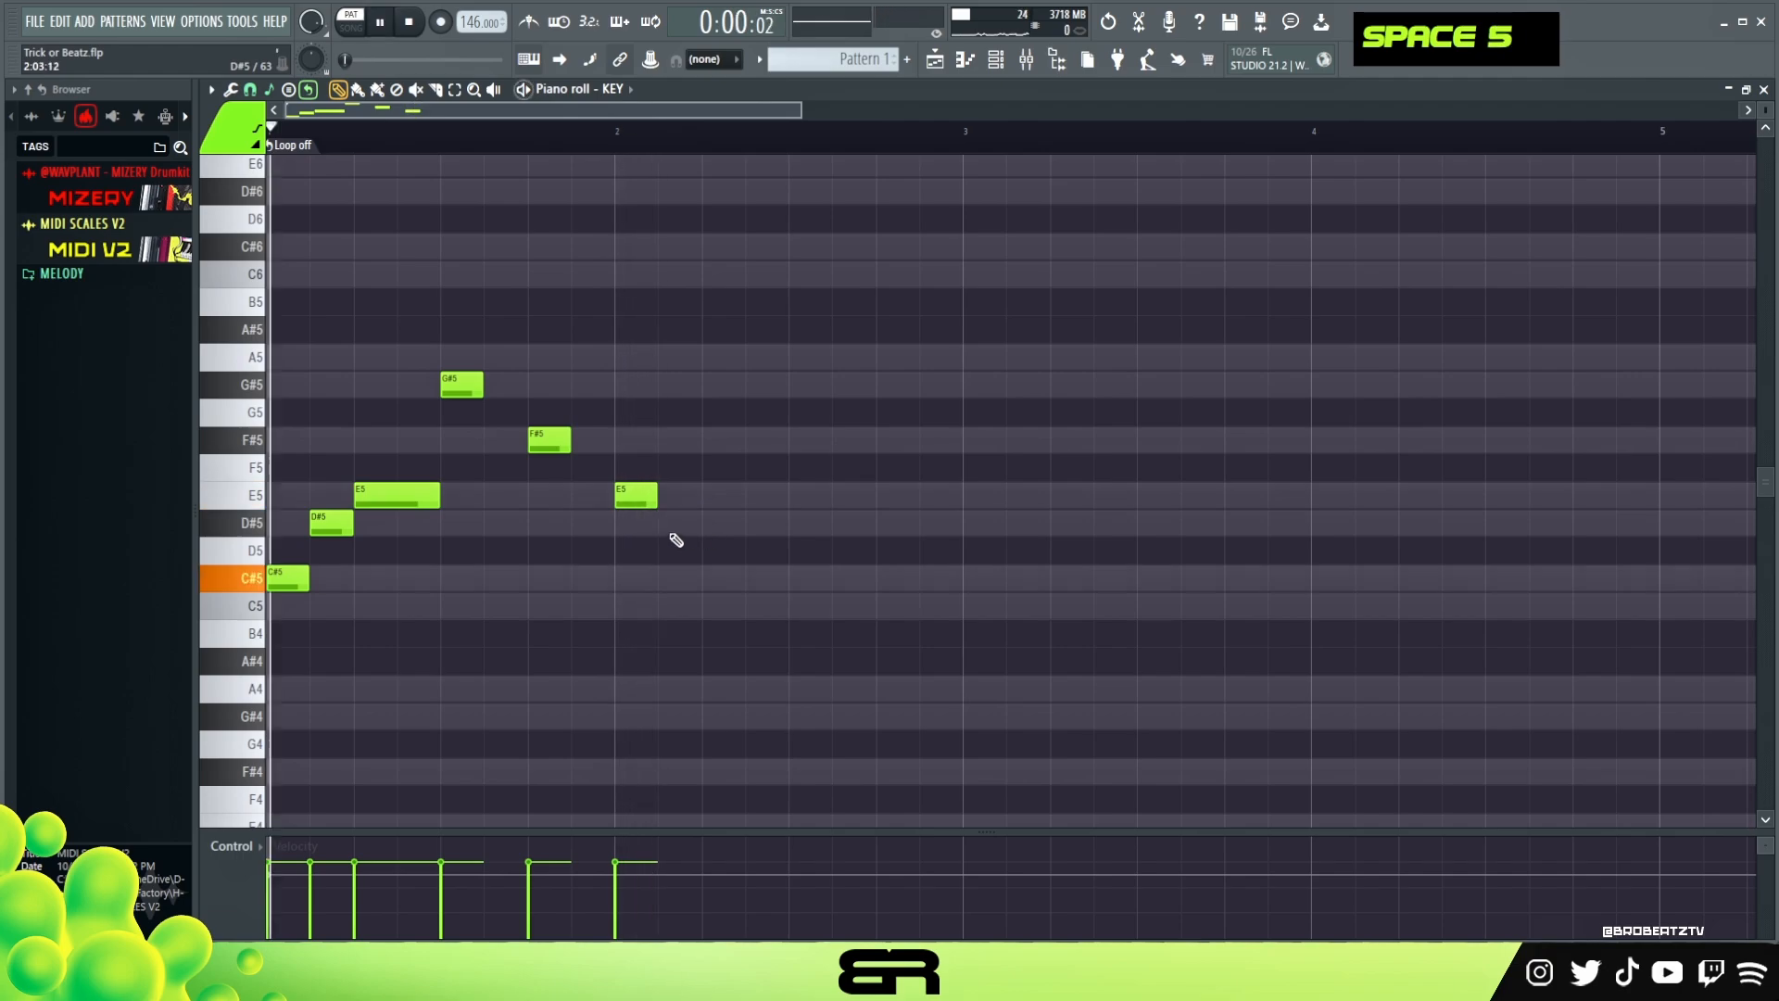
# Step: Continue the descent in bar 2 with a D#5 on beat 2 and a C#5 on beat 3, and play it back
pyautogui.click(714, 523)
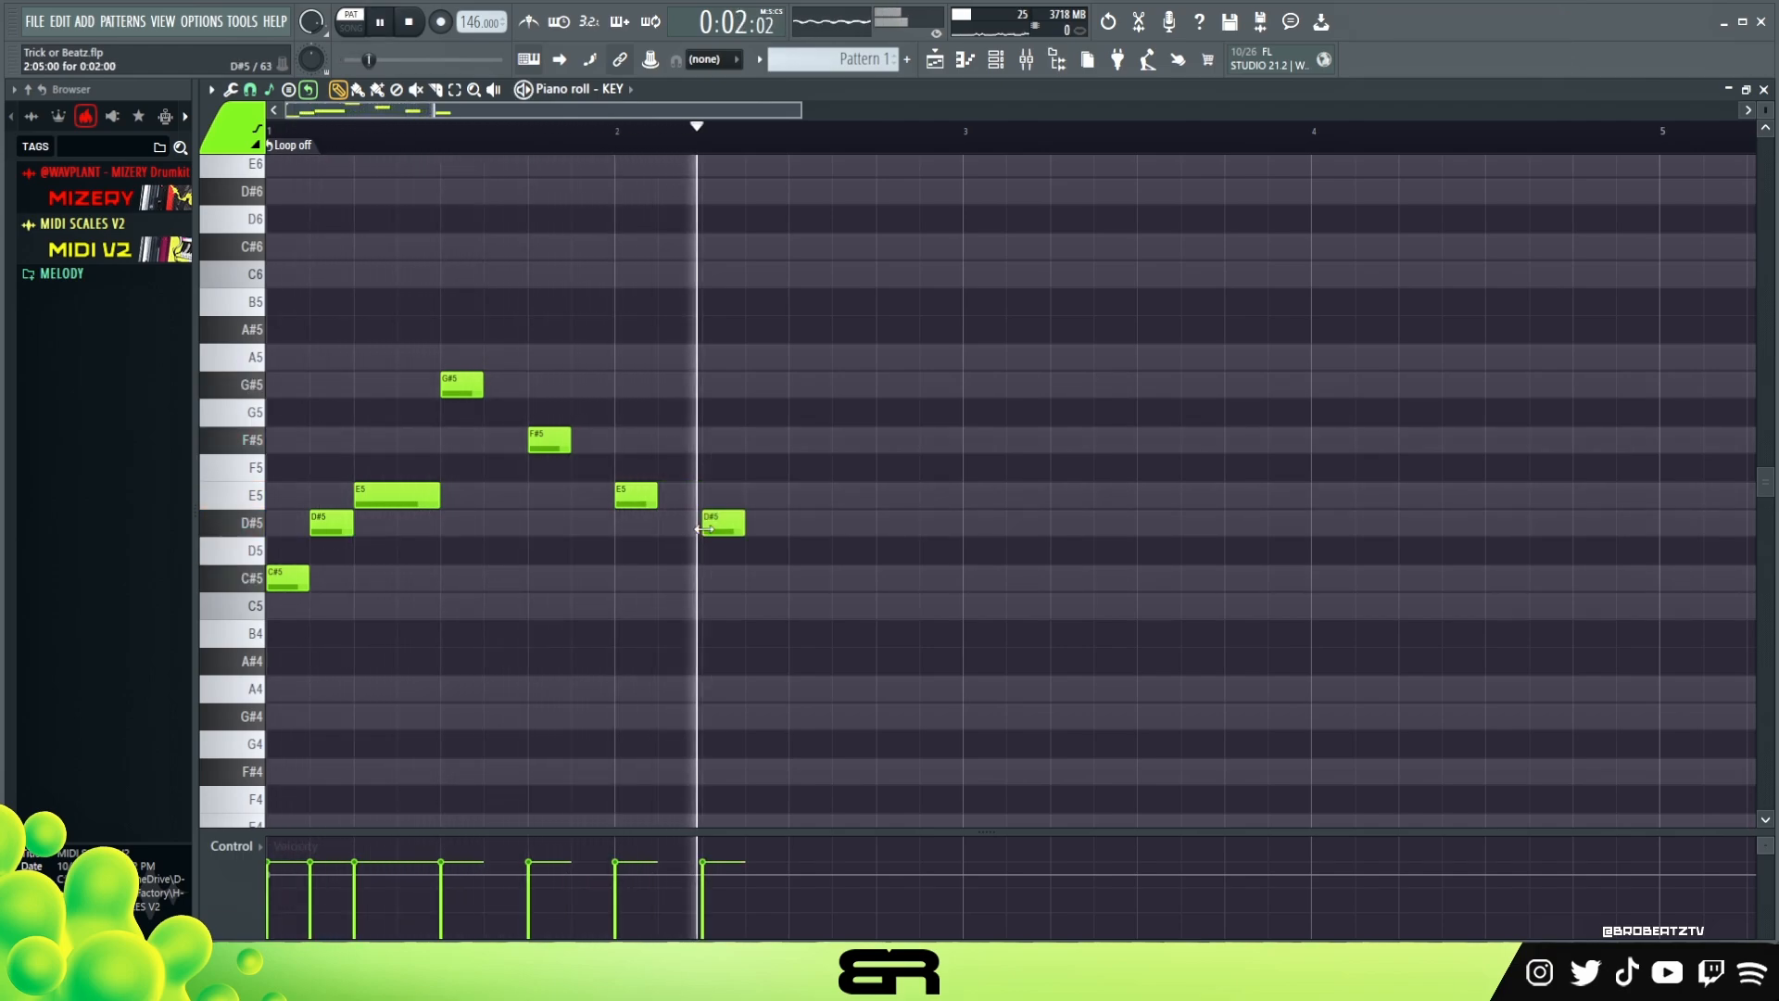
pyautogui.press('space')
pyautogui.click(786, 577)
pyautogui.press('space')
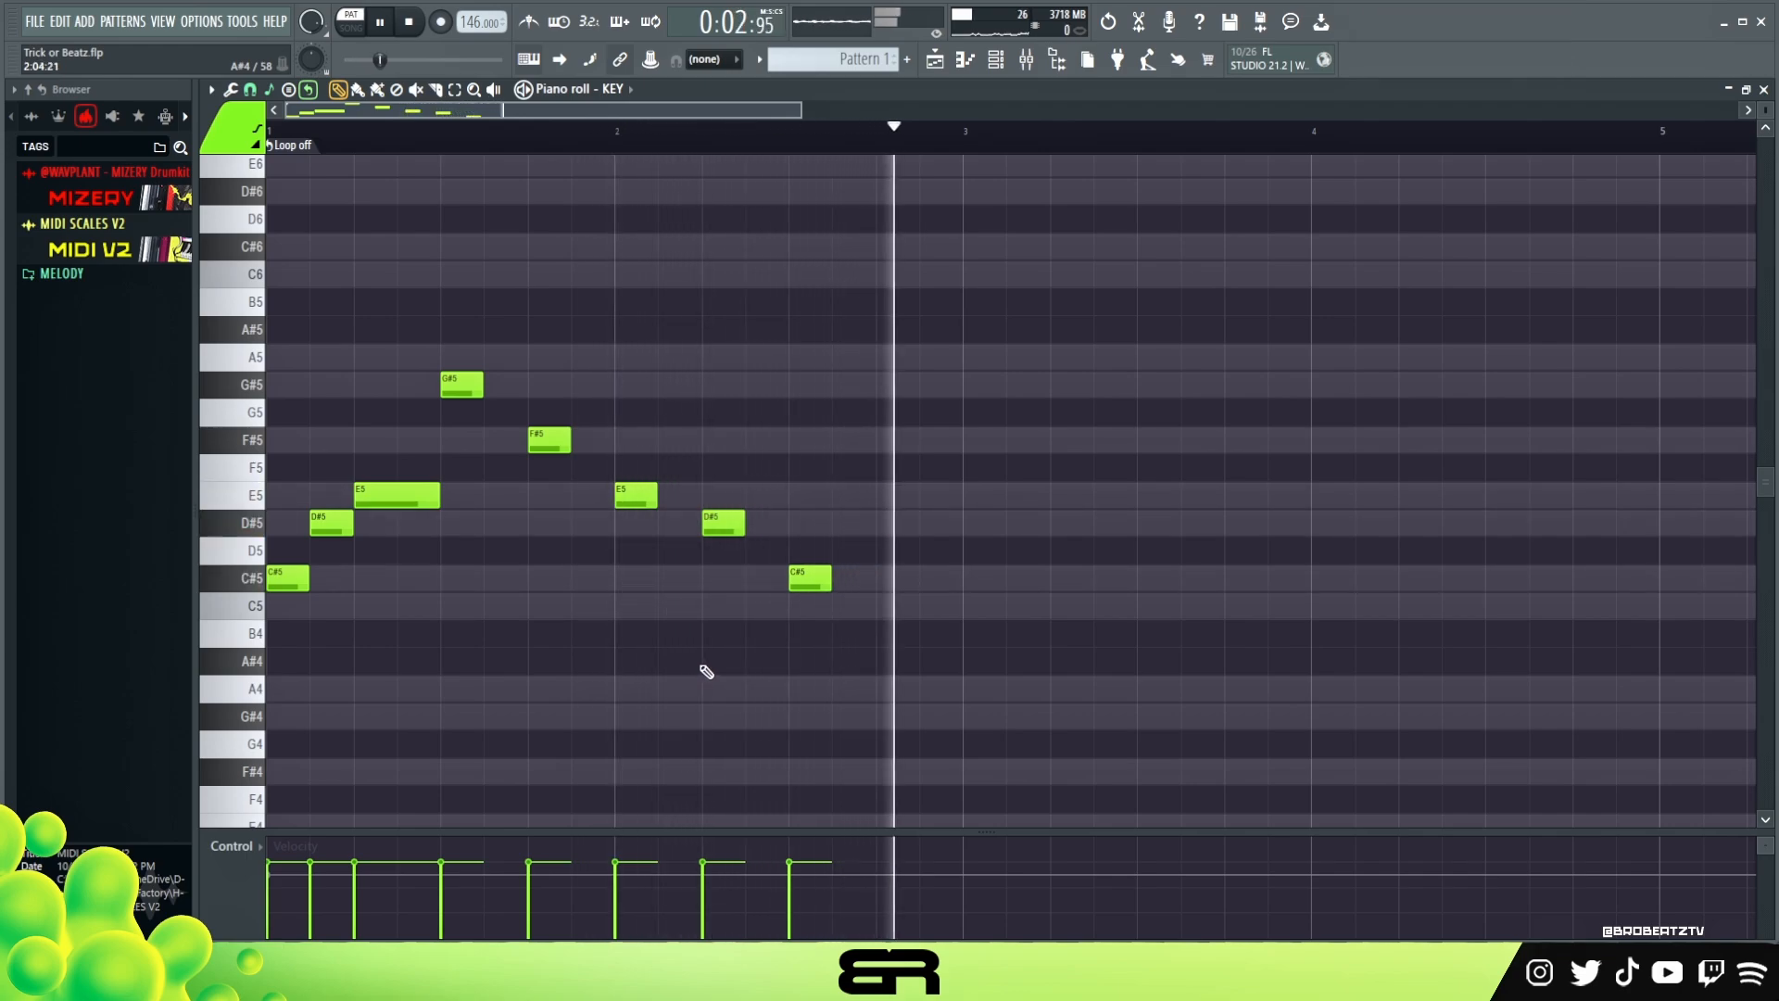
pyautogui.press('space')
# Step: Select all the melody notes of bars 1 and 2 and duplicate them starting at bar 3
pyautogui.keyDown('ctrl'); pyautogui.moveTo(944, 399); pyautogui.dragTo(269, 702); pyautogui.keyUp('ctrl')
pyautogui.keyDown('ctrl'); pyautogui.click(399, 548); pyautogui.keyUp('ctrl')
pyautogui.keyDown('ctrl'); pyautogui.moveTo(1020, 346); pyautogui.dragTo(269, 673); pyautogui.keyUp('ctrl')
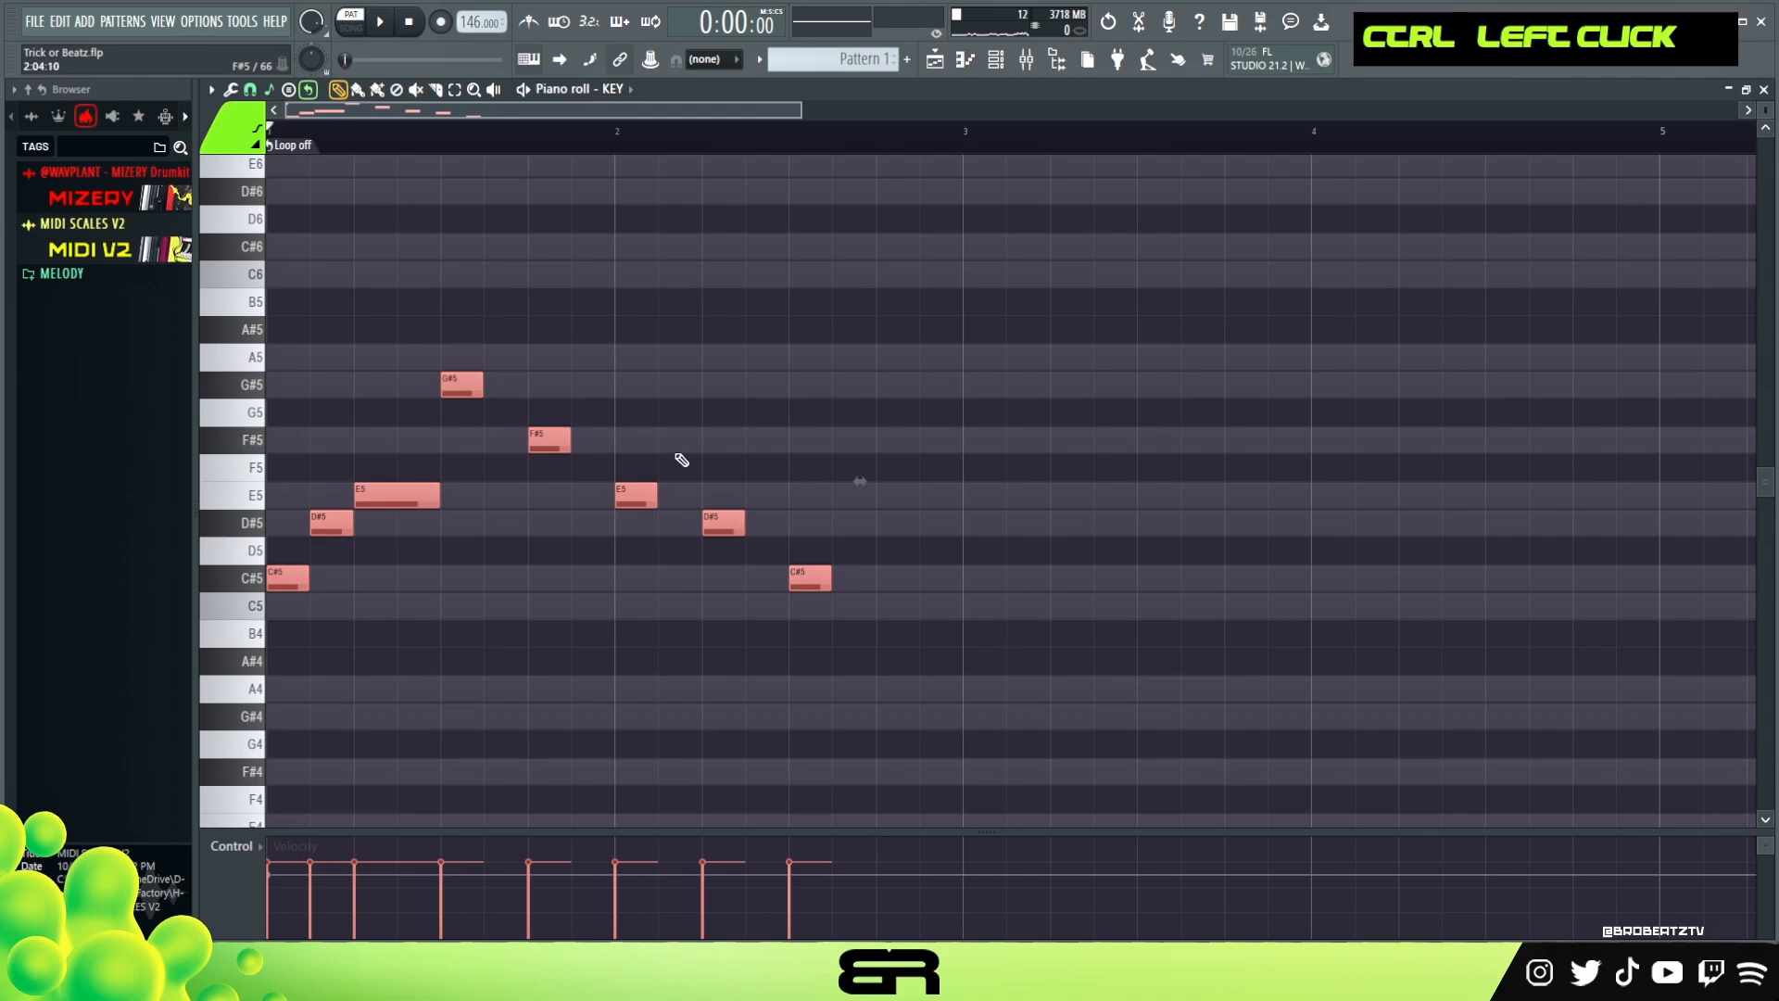
pyautogui.click(980, 410)
pyautogui.rightClick(988, 416)
pyautogui.keyDown('ctrl'); pyautogui.moveTo(1026, 233); pyautogui.dragTo(344, 593); pyautogui.keyUp('ctrl')
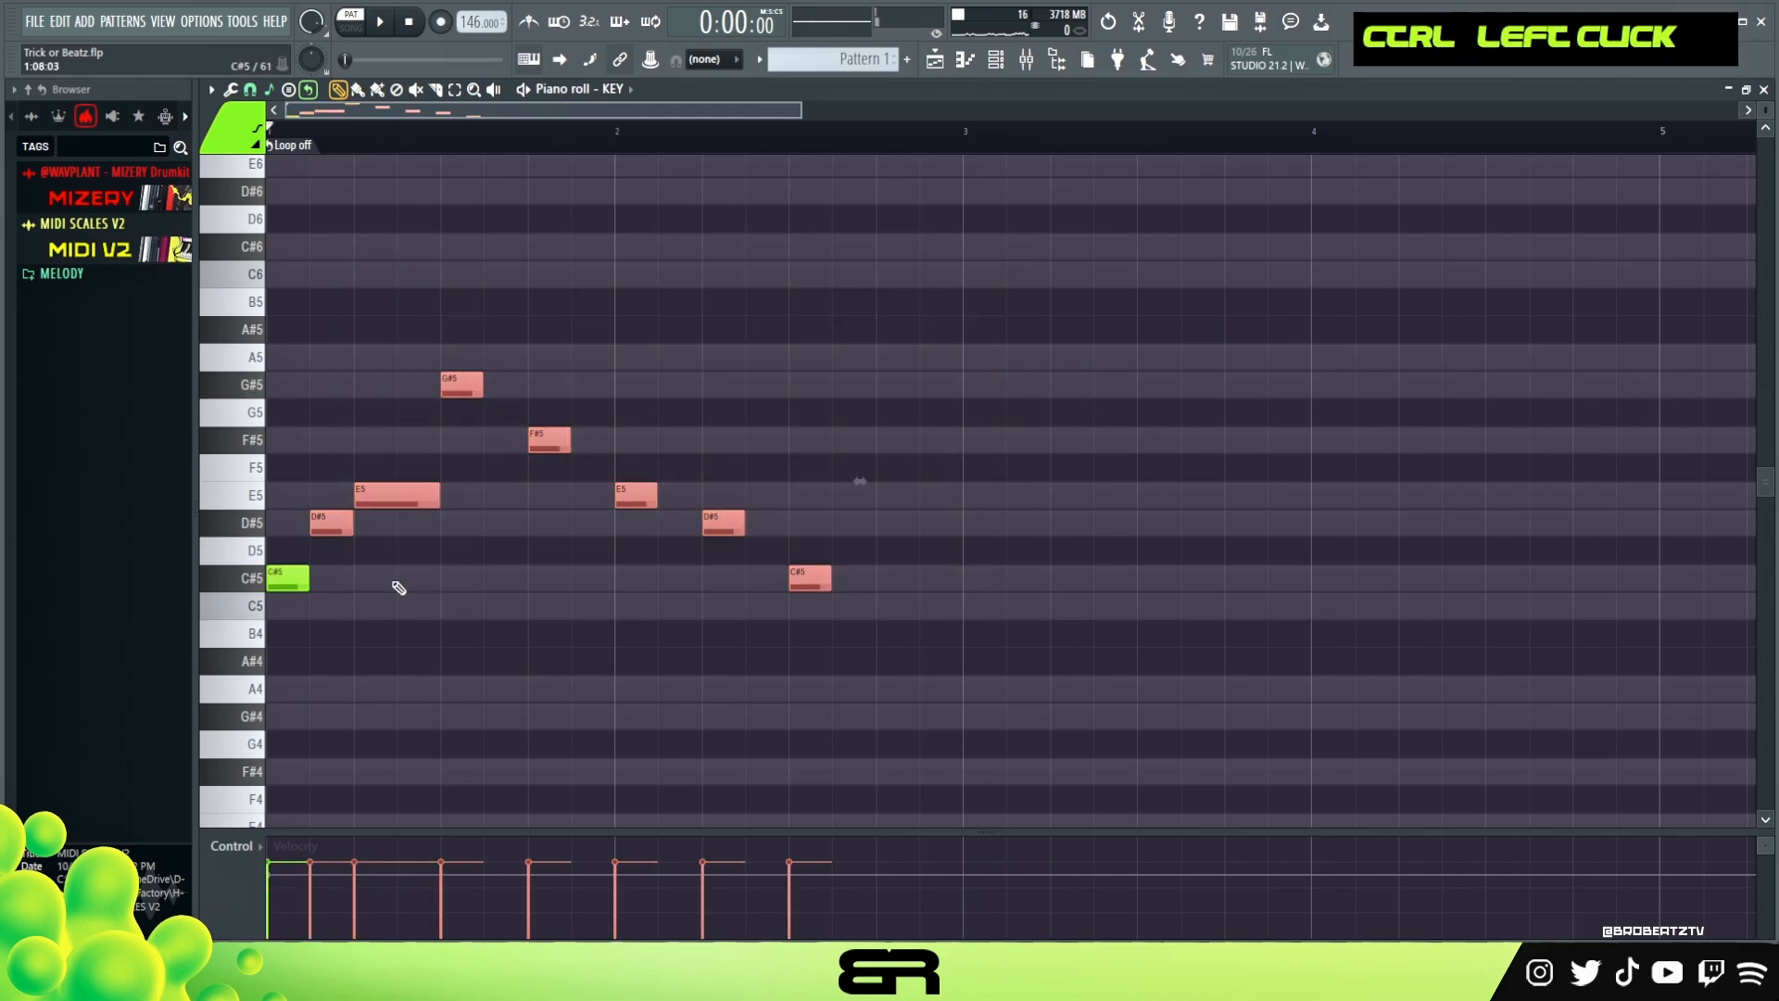
pyautogui.click(294, 587)
pyautogui.keyDown('ctrl'); pyautogui.moveTo(892, 286); pyautogui.dragTo(270, 650); pyautogui.keyUp('ctrl')
pyautogui.keyDown('shift'); pyautogui.moveTo(286, 581); pyautogui.dragTo(964, 582); pyautogui.keyUp('shift')
pyautogui.rightClick(1042, 671)
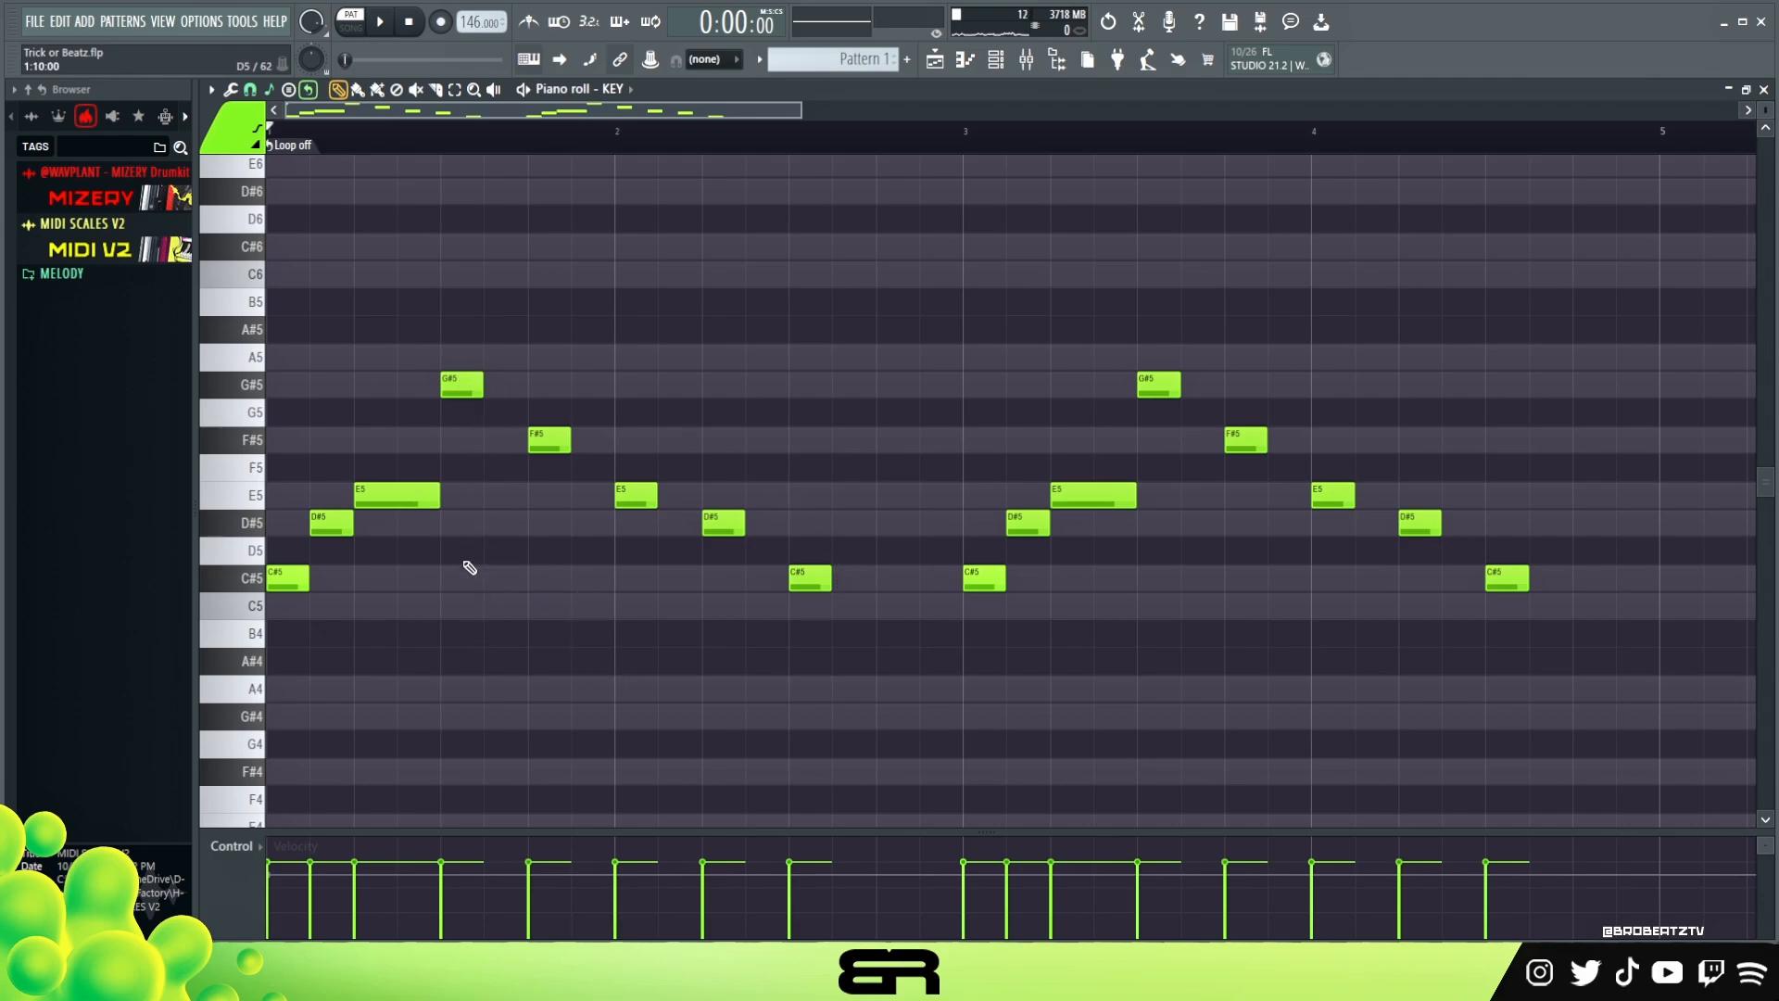
# Step: Add an A4 note beneath the G#5 in bar 1 and play the melody back
pyautogui.rightClick(455, 533)
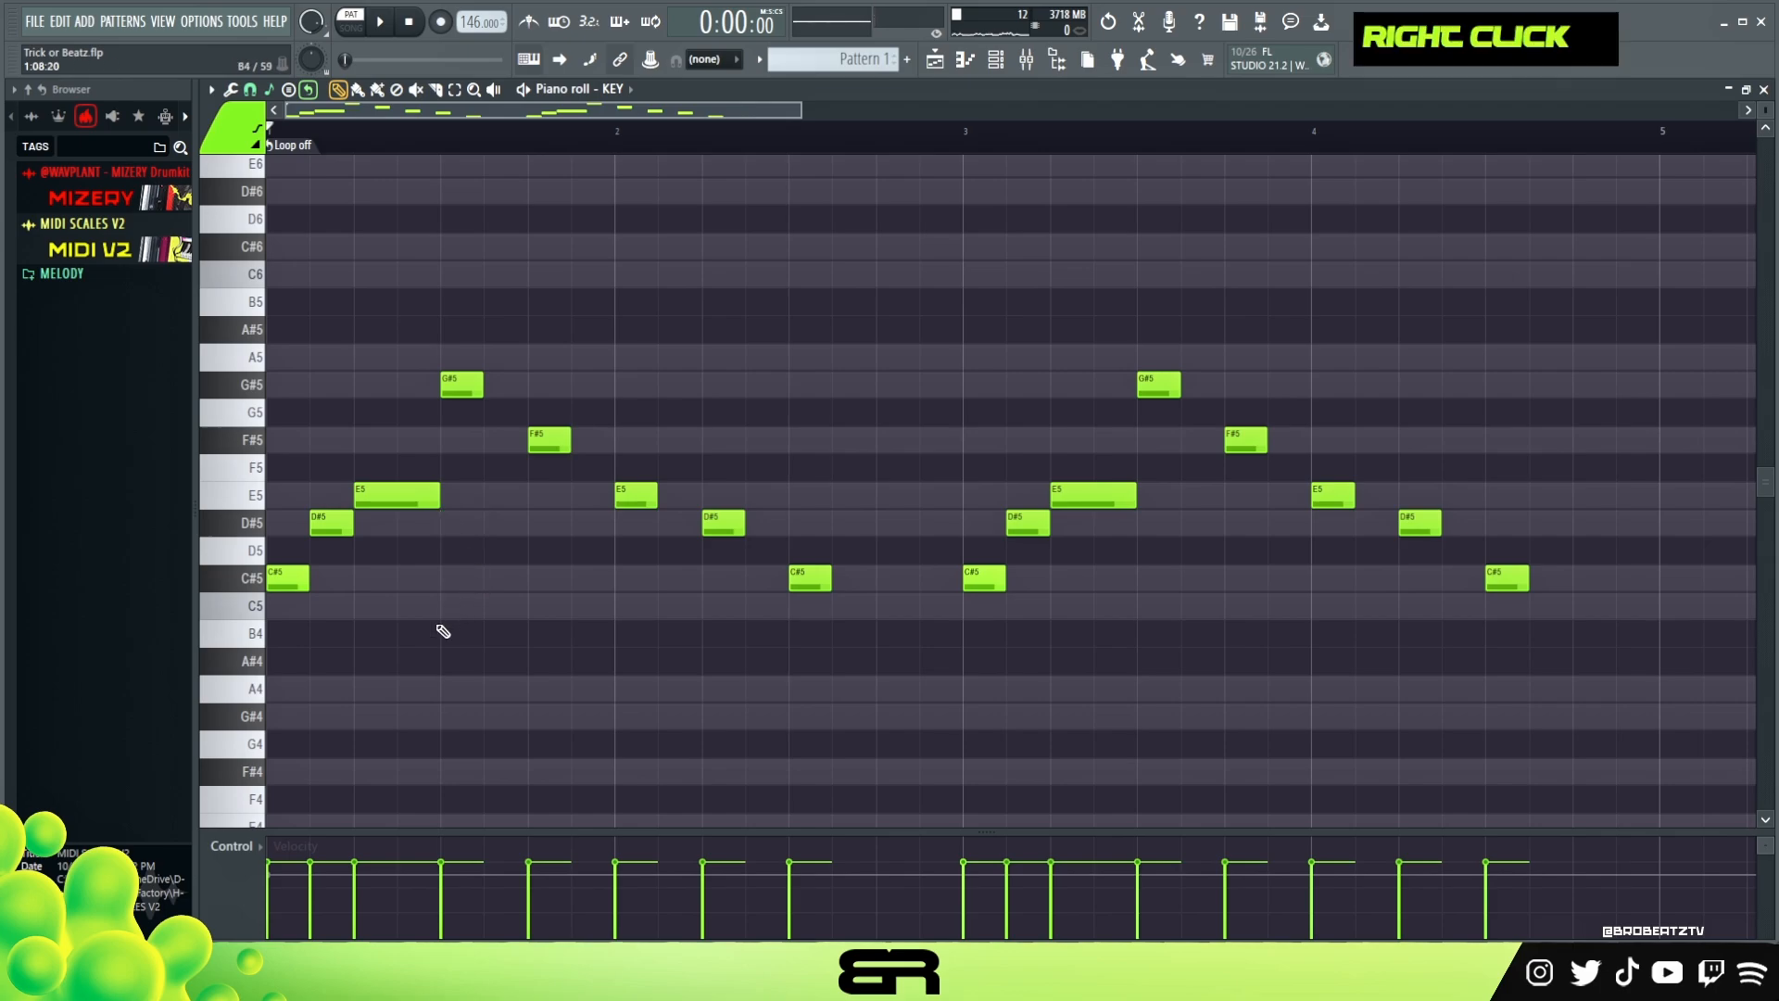
pyautogui.click(449, 691)
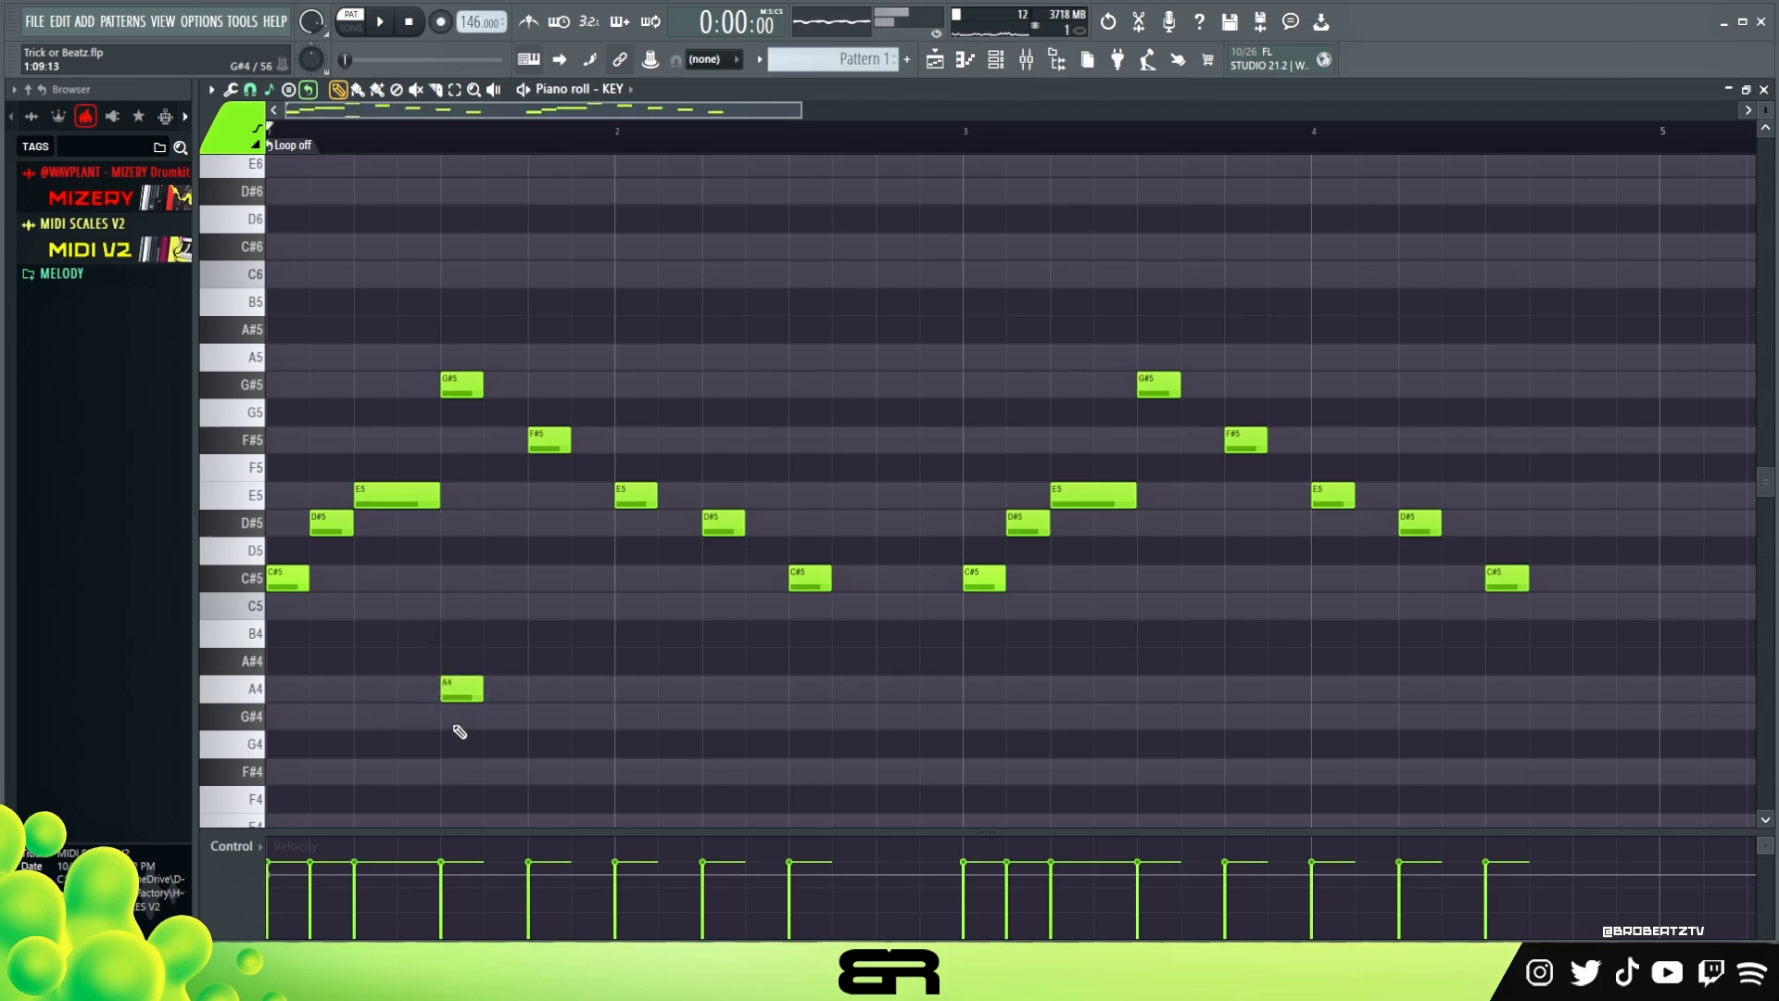
pyautogui.press('space')
pyautogui.press('space')
pyautogui.press('ctrl')
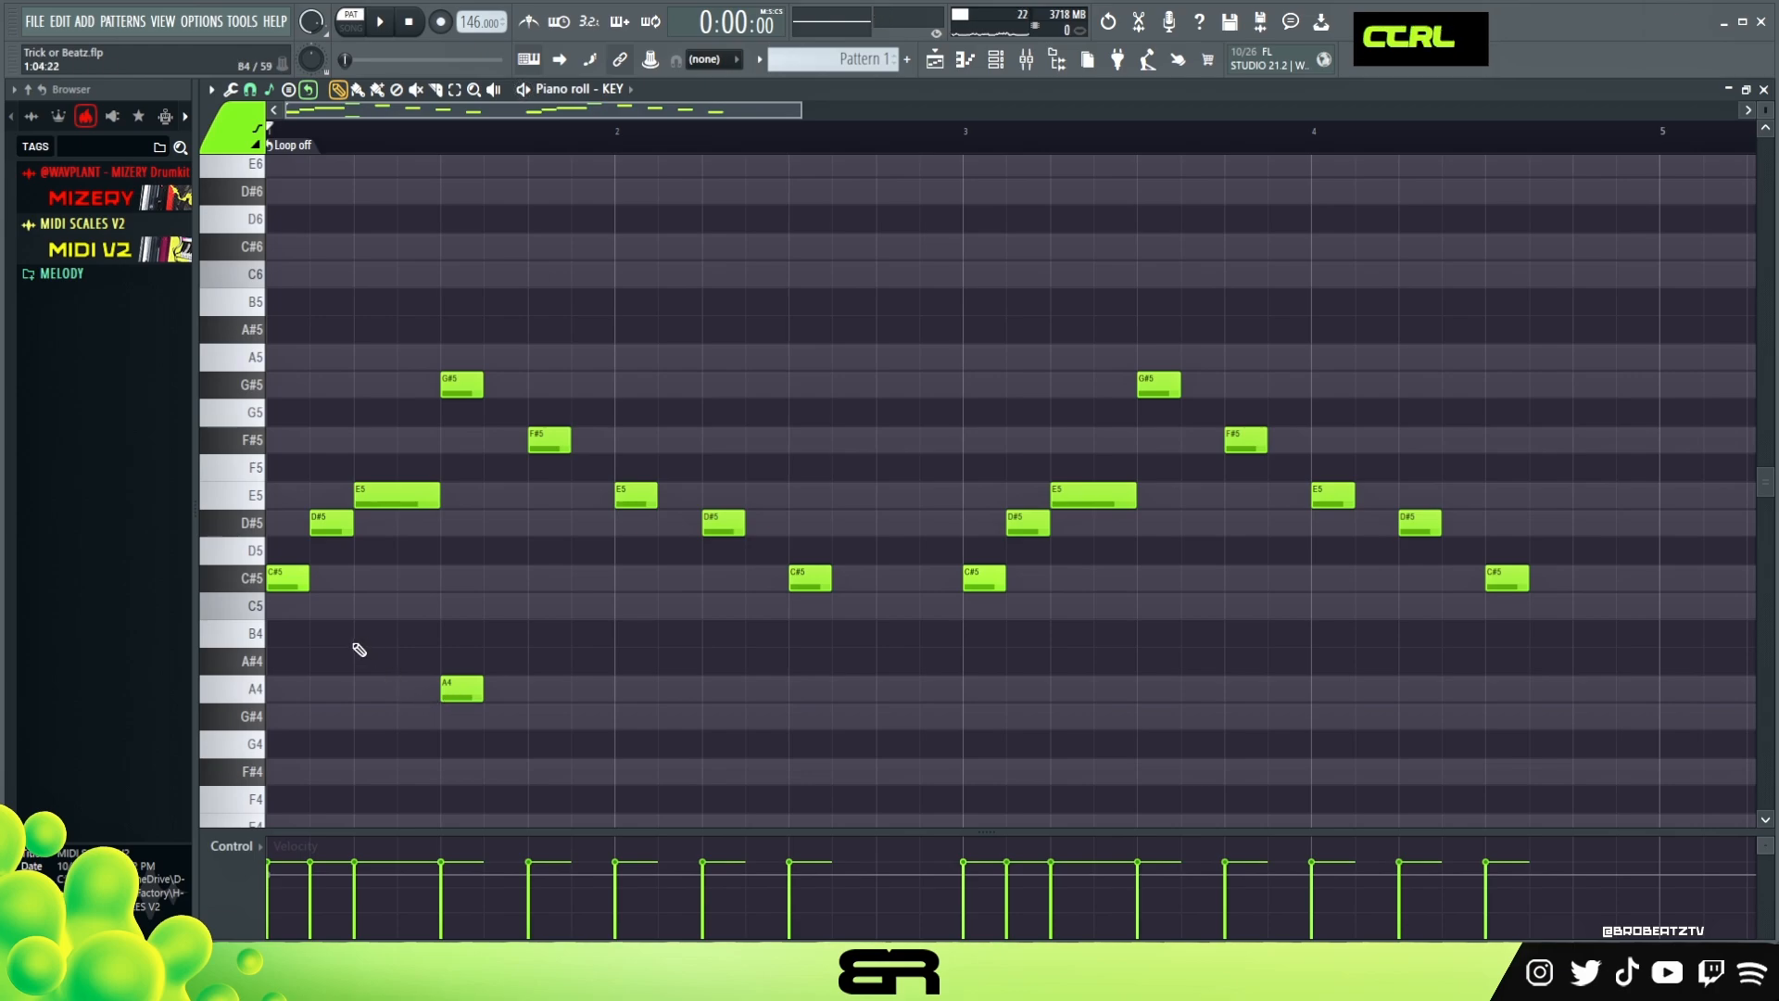
# Step: Try an A4 at the start of bar 1, remove it, and place an A4 beneath the D#5 in bar 2
pyautogui.keyDown('ctrl'); pyautogui.click(292, 578); pyautogui.keyUp('ctrl')
pyautogui.moveTo(293, 578); pyautogui.dragTo(283, 728)
pyautogui.rightClick(274, 697)
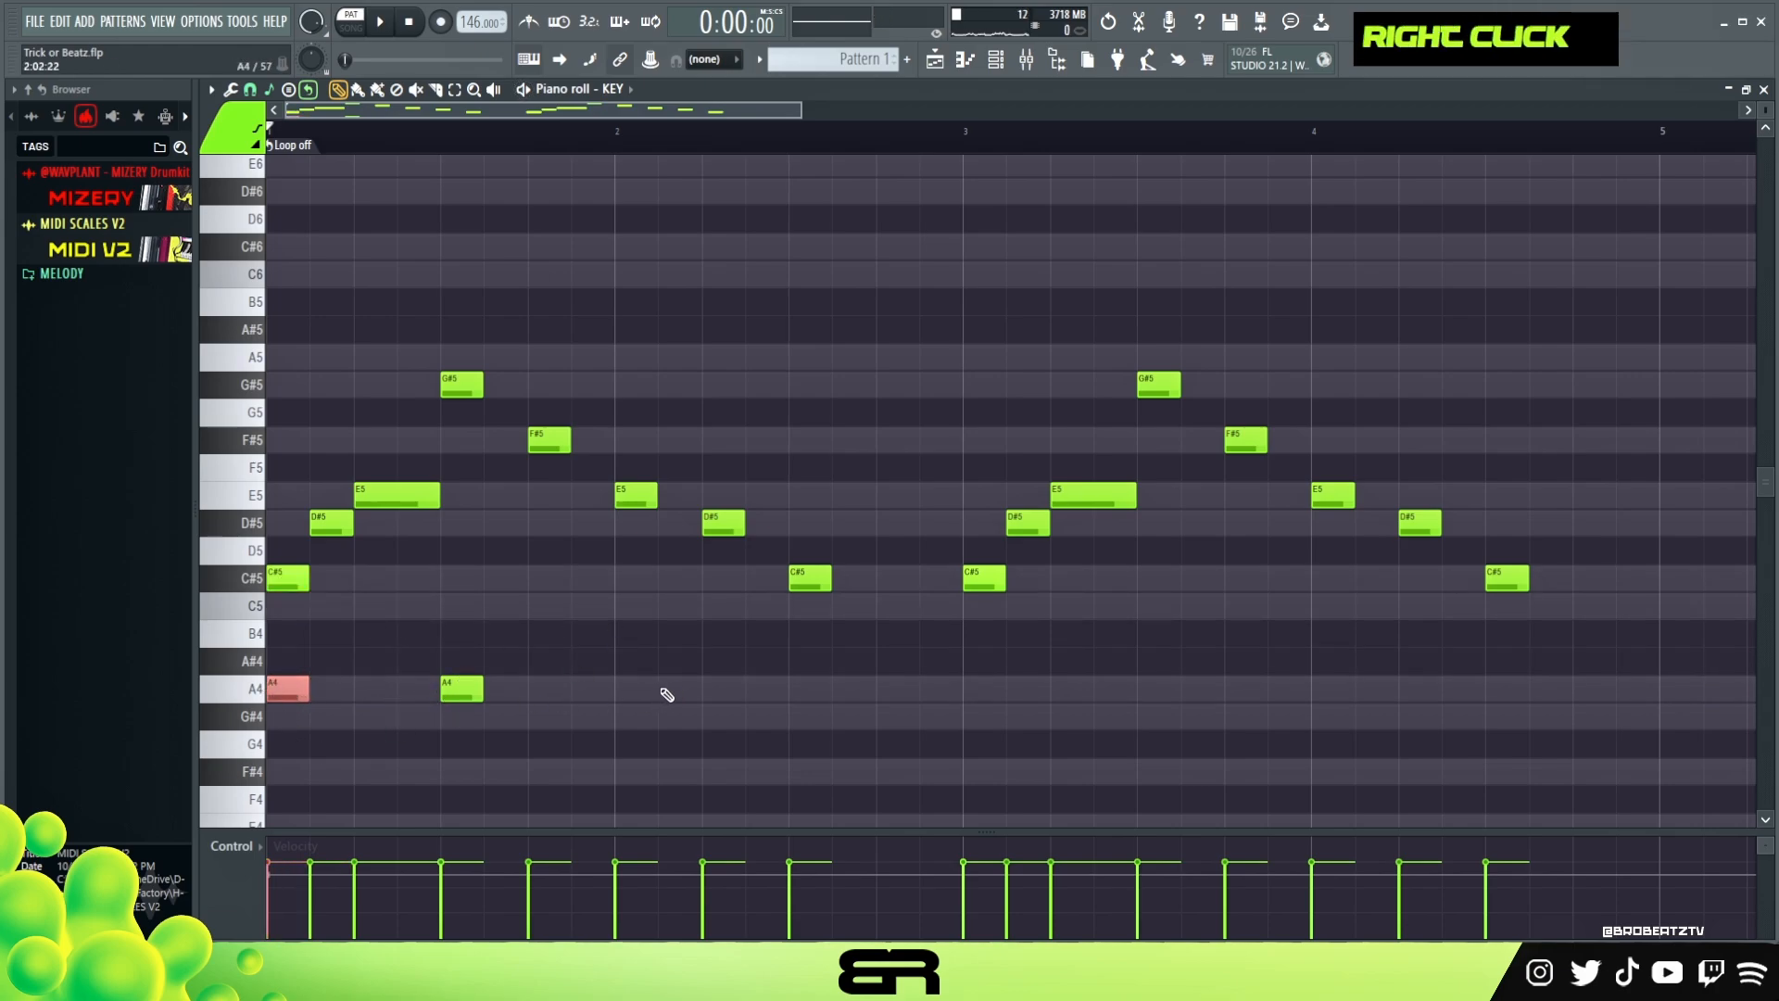
pyautogui.press('space')
pyautogui.rightClick(370, 700)
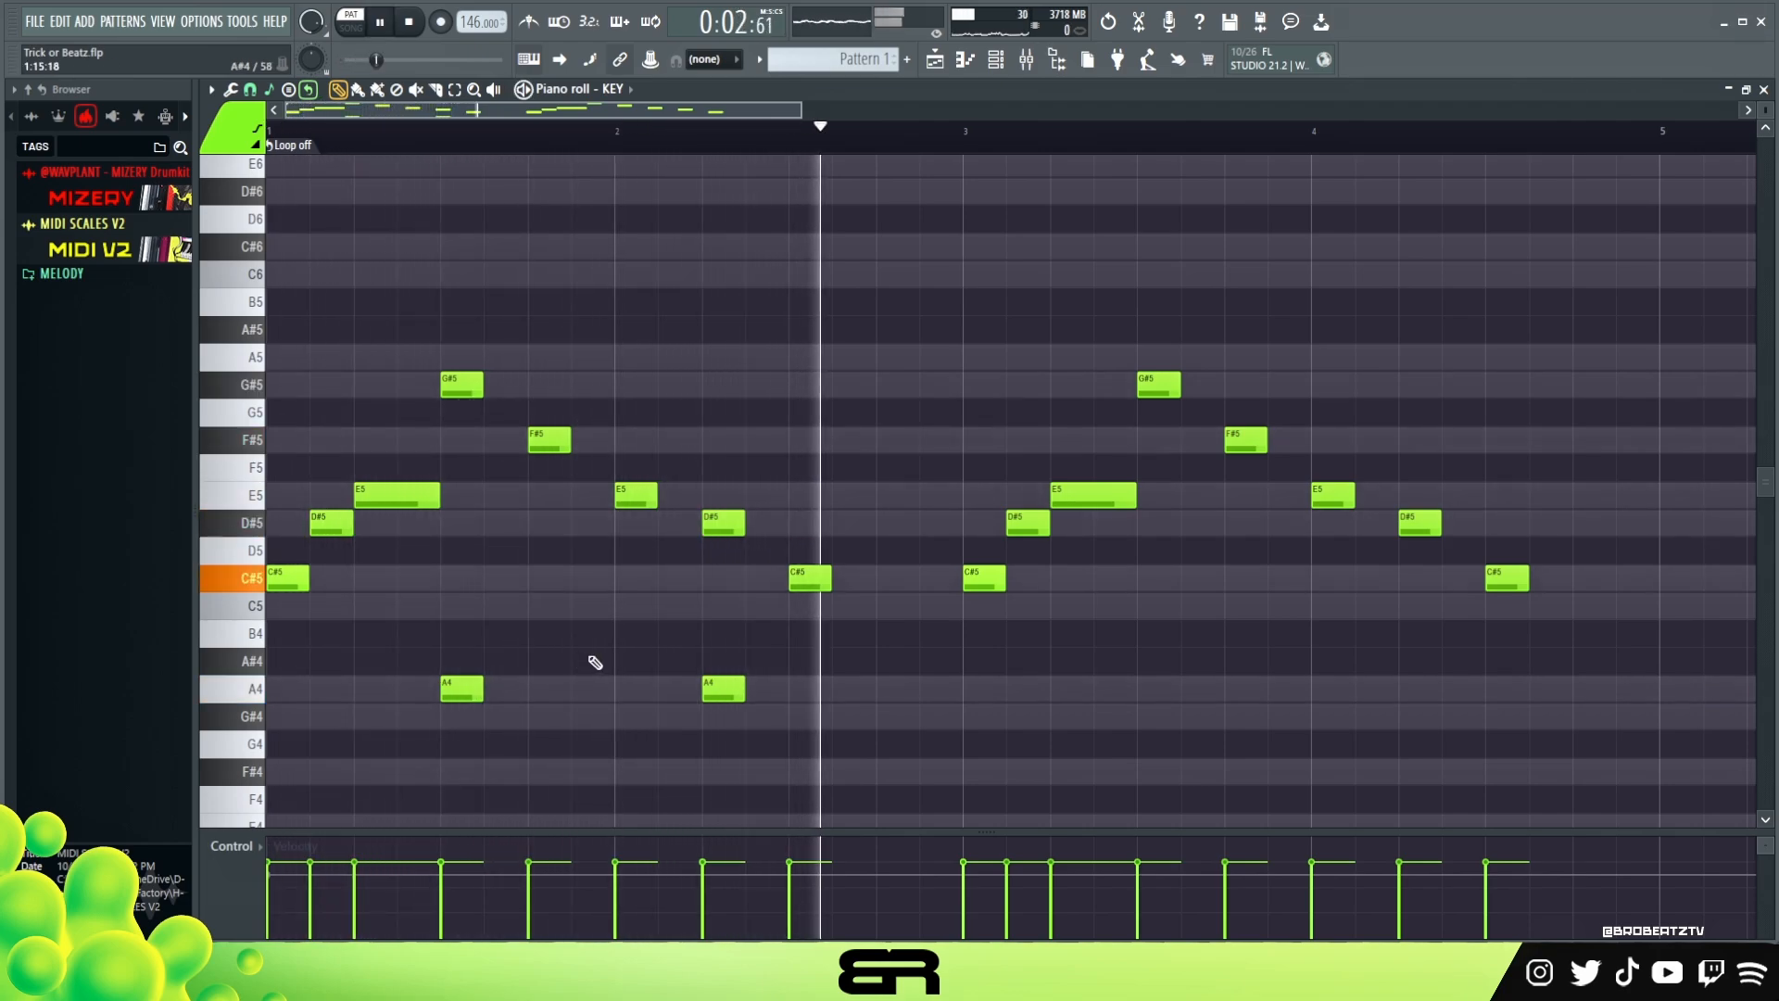
# Step: Add an F#5 note above the C#5 at the start of bar 3 and play the melody back
pyautogui.press('space')
pyautogui.click(969, 439)
pyautogui.press('space')
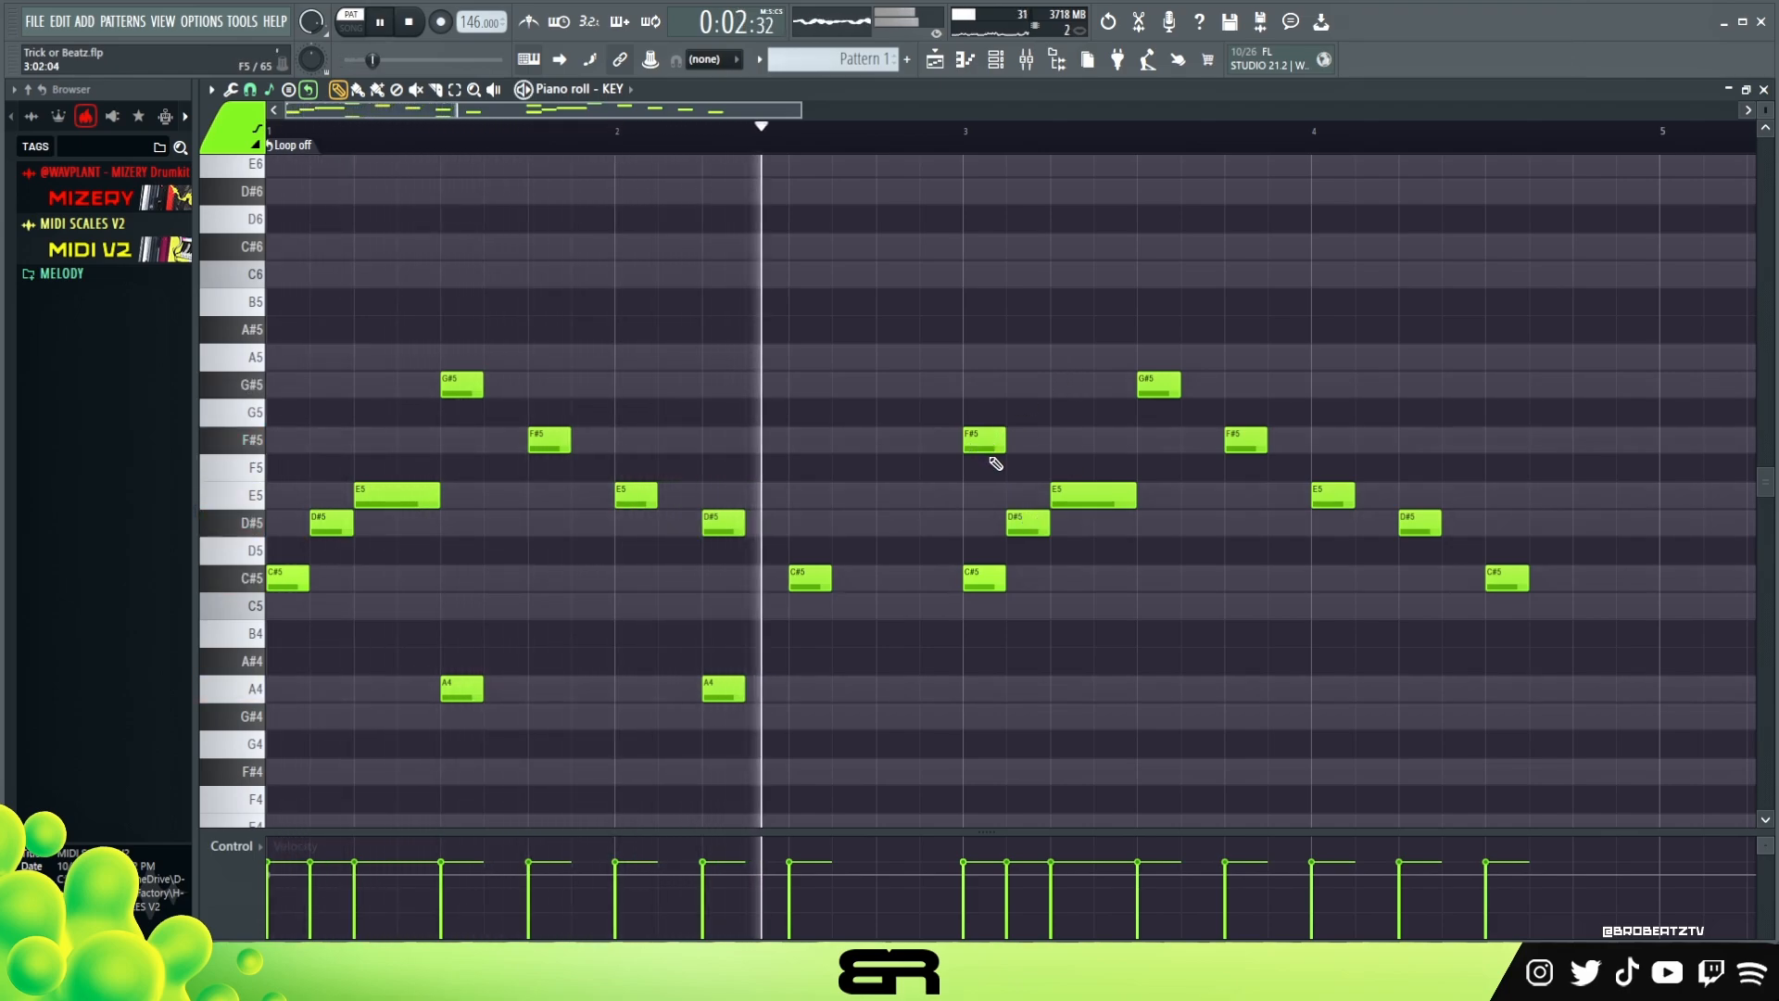
# Step: Replace the F#5 at the start of bar 3 with a G#5 note and play the melody back
pyautogui.press('space')
pyautogui.click(984, 387)
pyautogui.rightClick(988, 434)
pyautogui.press('space')
pyautogui.press('space')
pyautogui.press('space')
pyautogui.press('space')
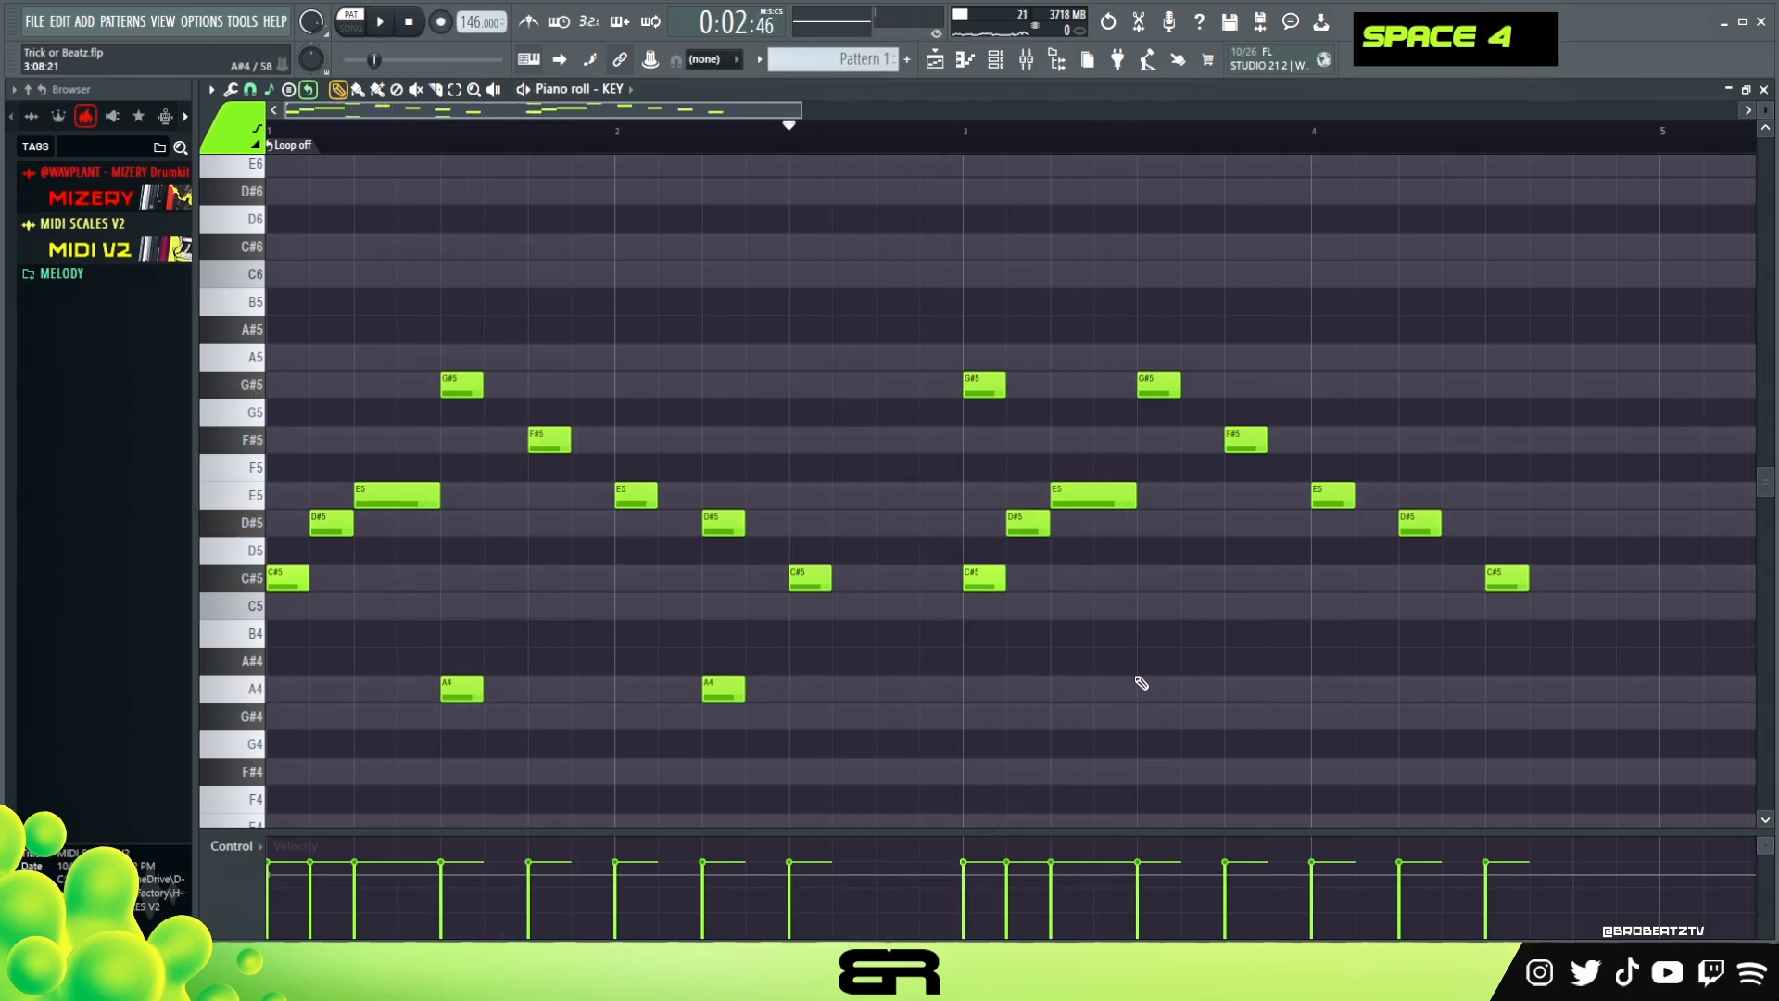
# Step: Add A4 notes beneath the second G#5 in bar 3 and the D#5 in bar 4, and play the melody back
pyautogui.click(1398, 694)
pyautogui.press('space')
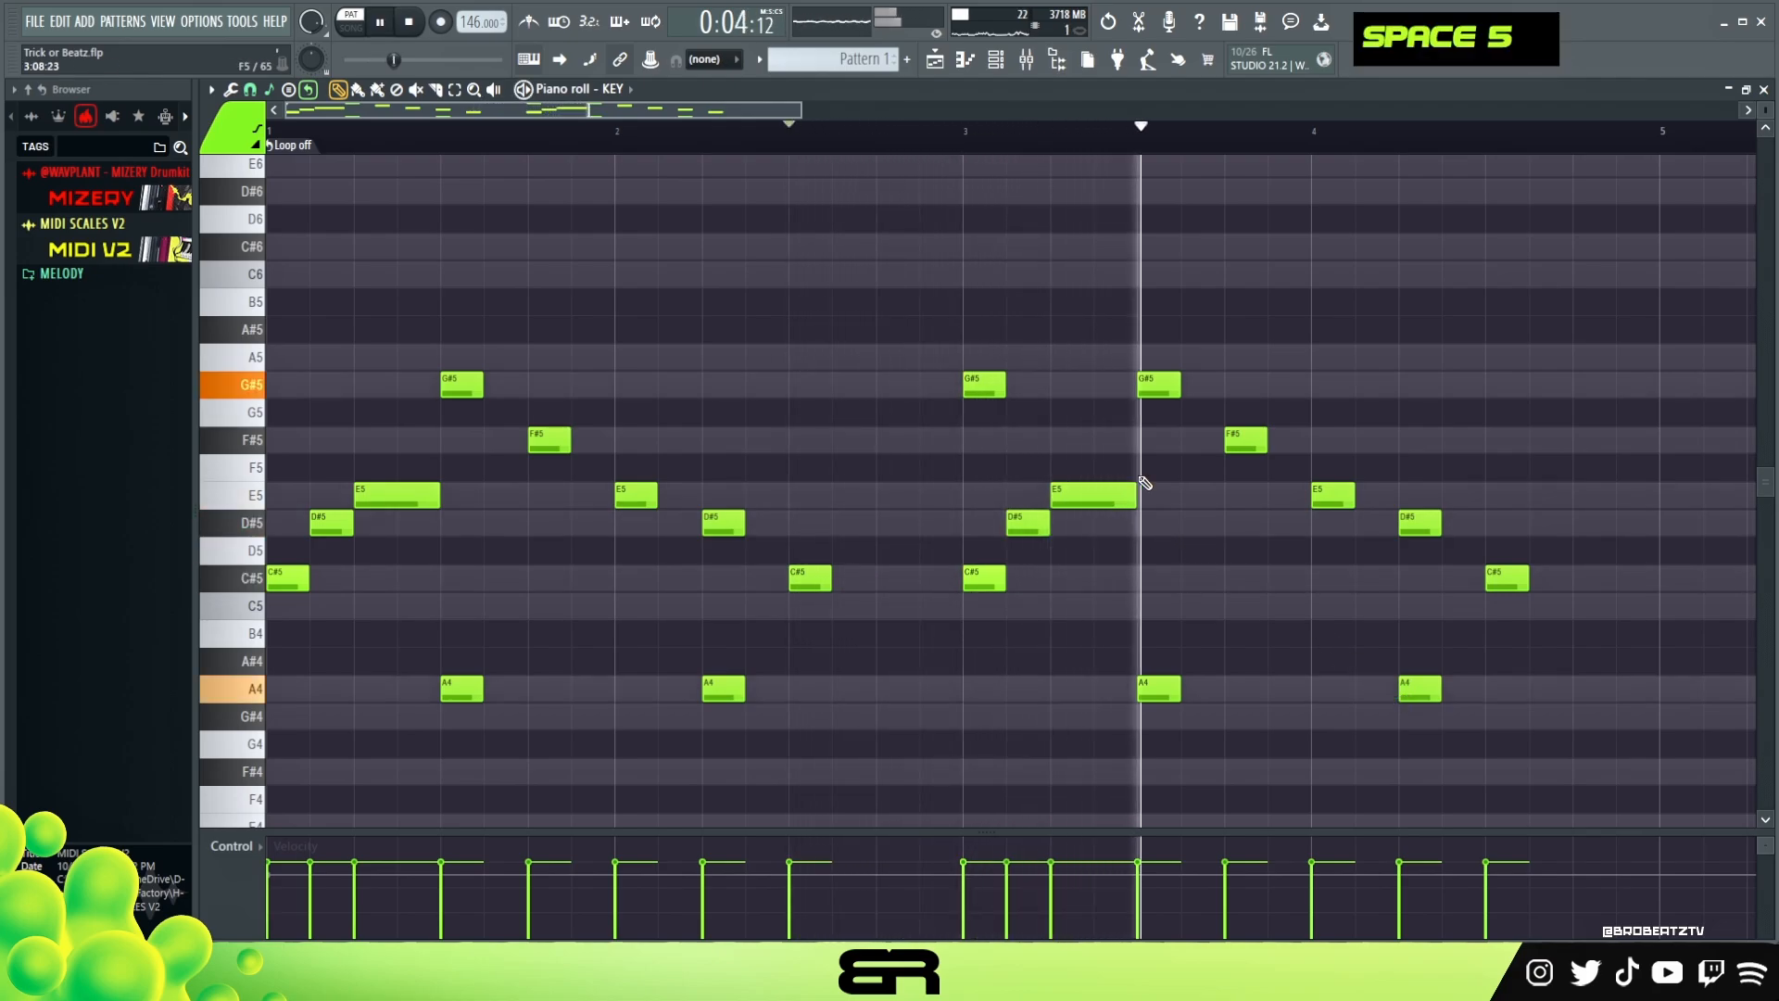
pyautogui.press('space')
# Step: Add a C#6 note above the second G#5 in bar 3 and a C6 above the F#5 following it
pyautogui.click(1152, 278)
pyautogui.press('space')
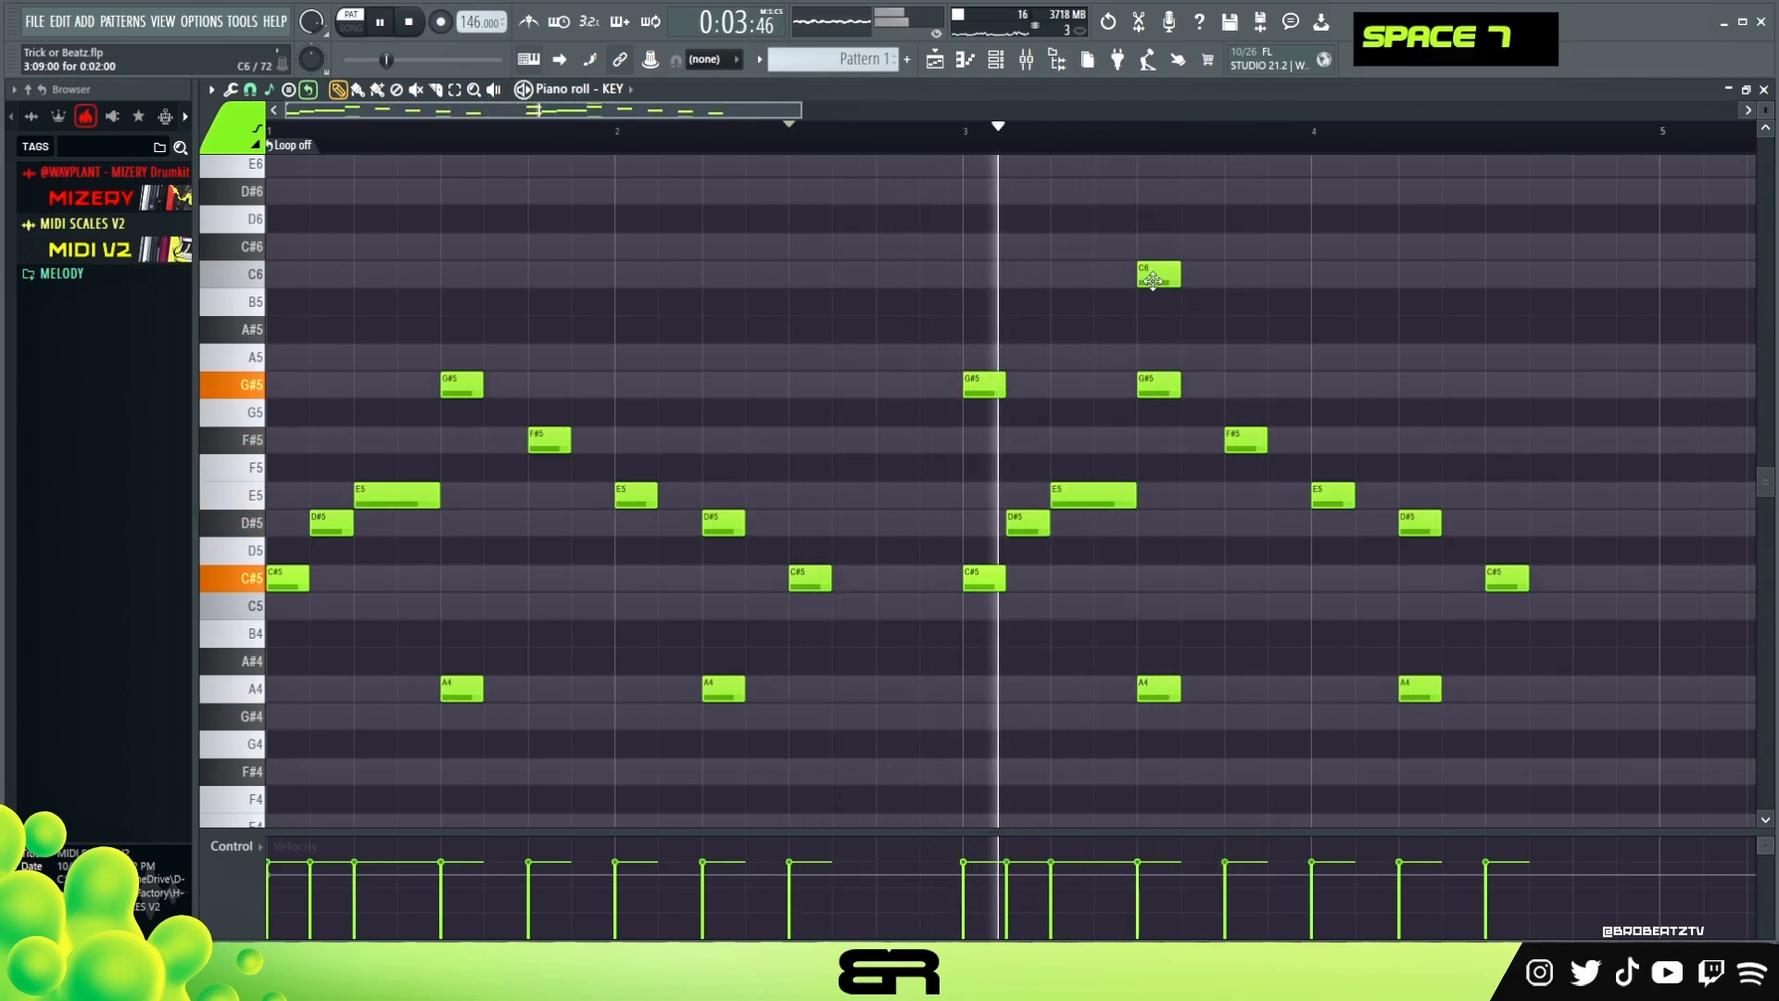
pyautogui.press('space')
pyautogui.moveTo(1153, 281); pyautogui.dragTo(1151, 241)
pyautogui.press('space')
pyautogui.click(1236, 274)
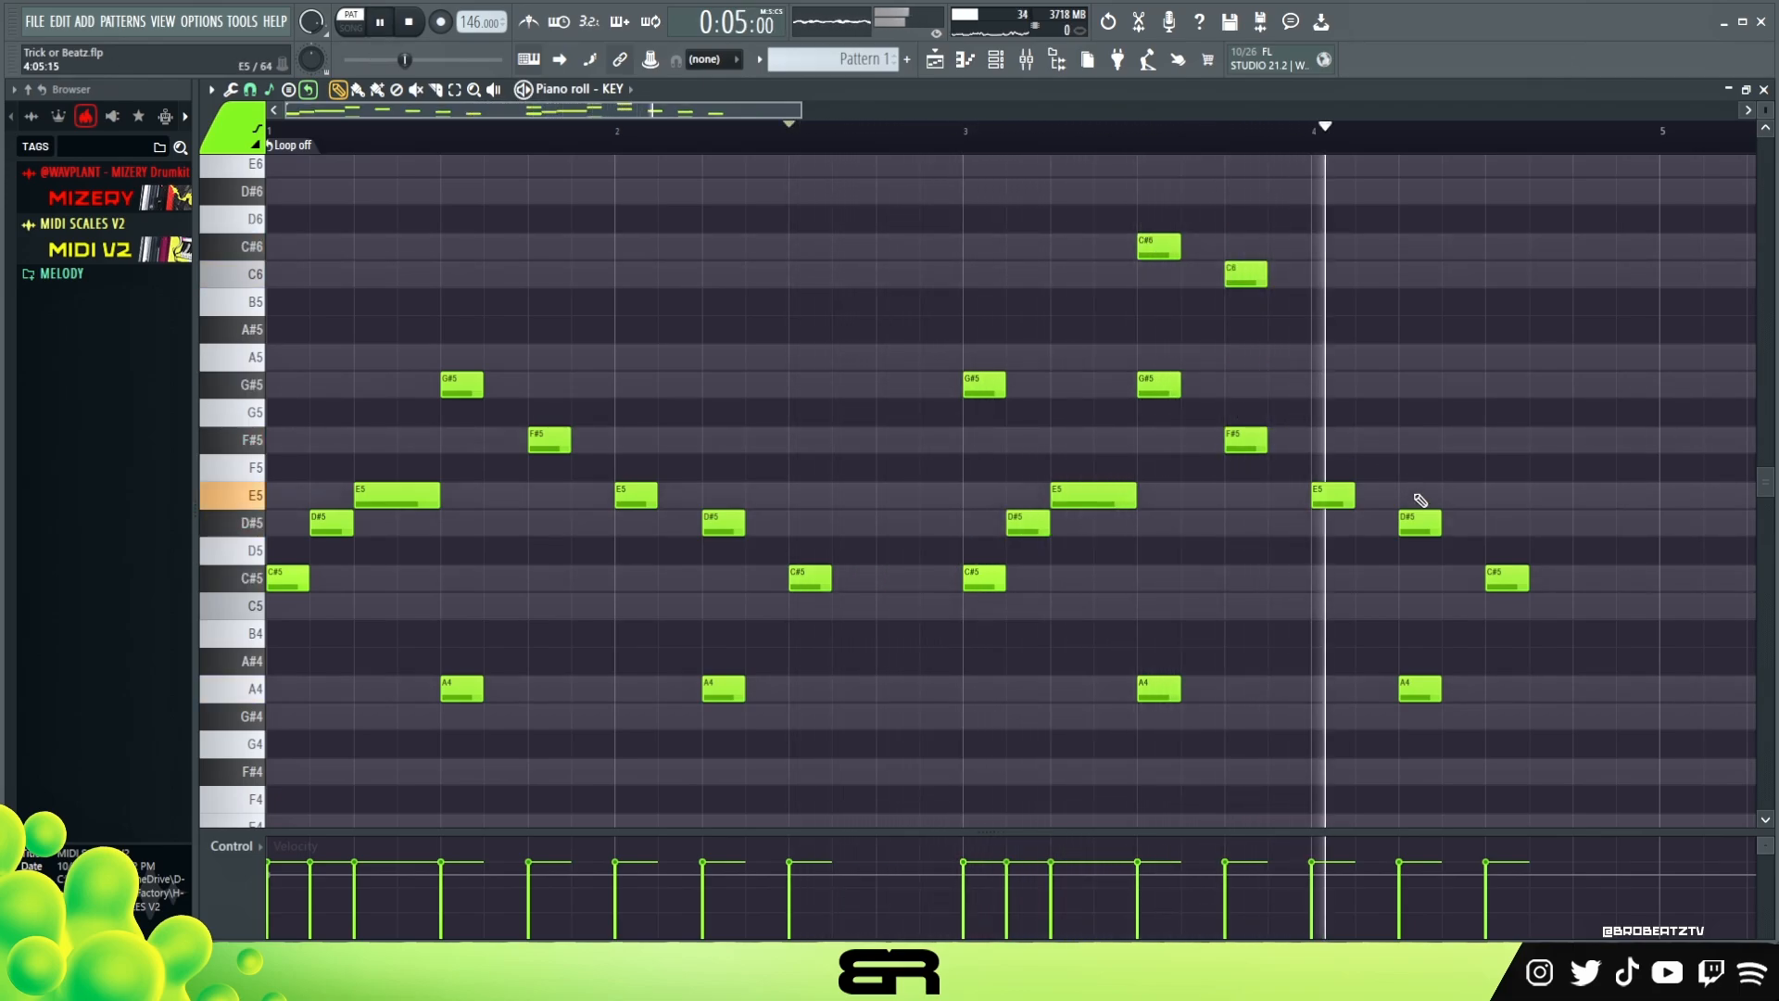
# Step: Add an E5 note above the C#5 at the end of bar 4 and play the melody back
pyautogui.click(1501, 497)
pyautogui.press('space')
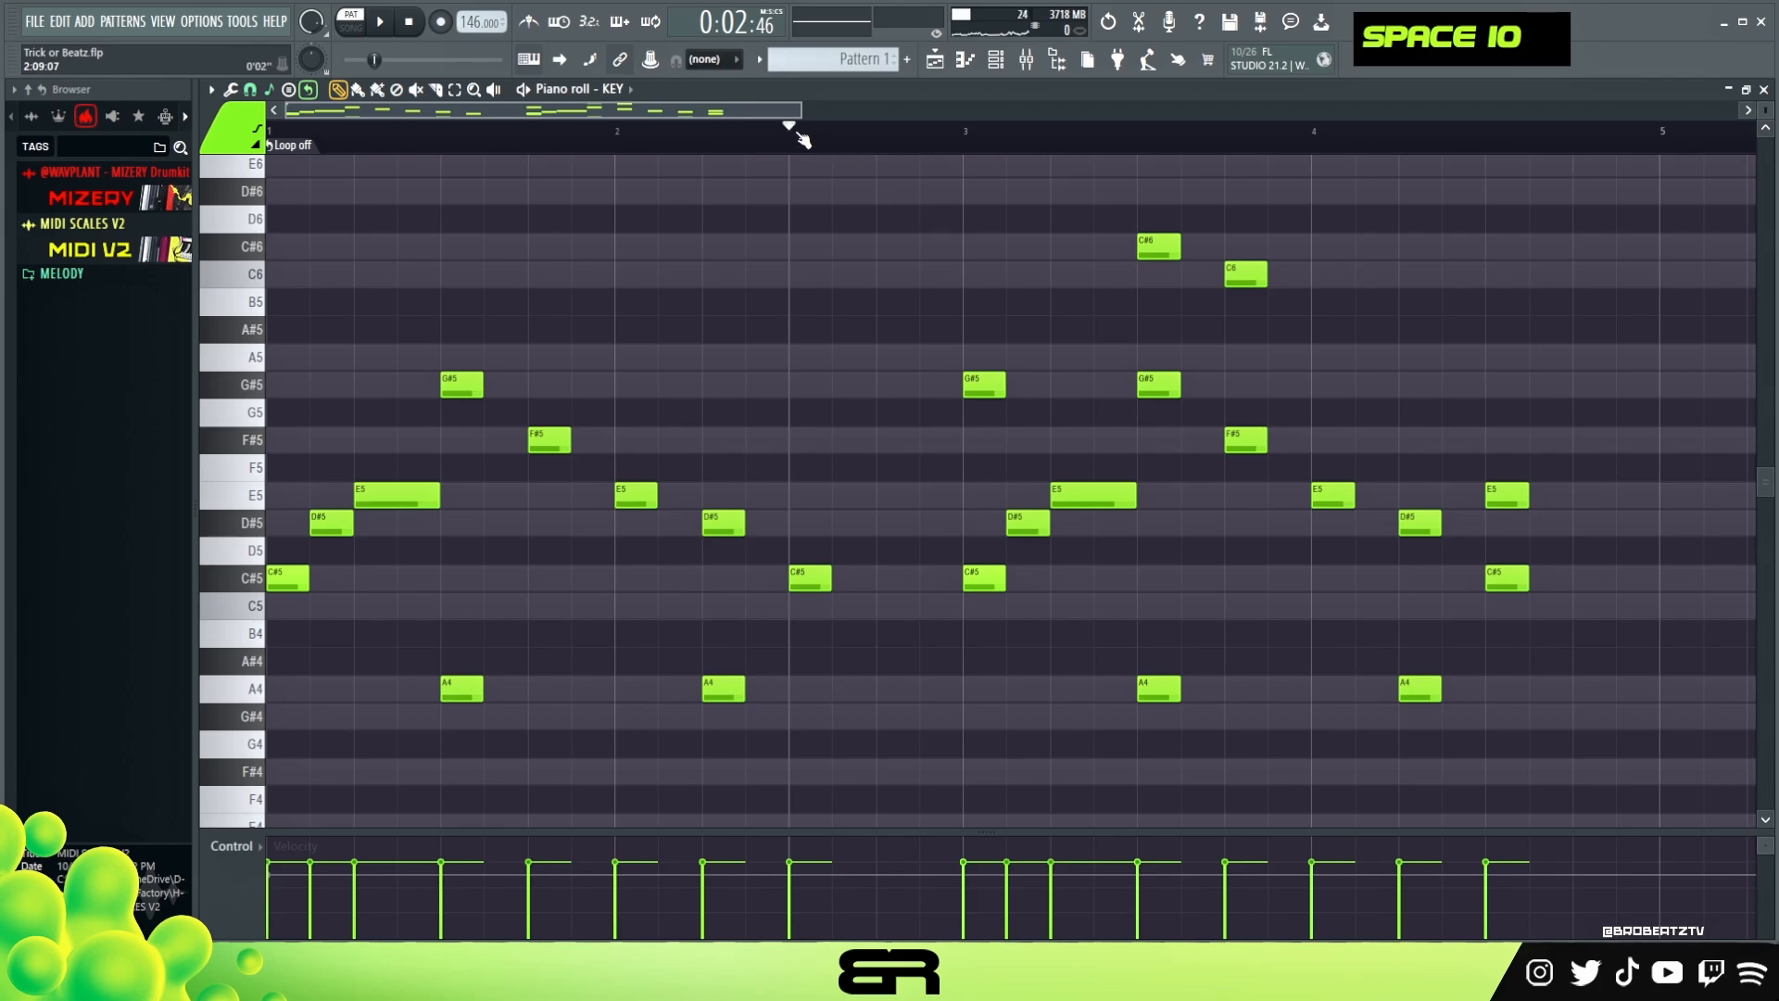
pyautogui.press('space')
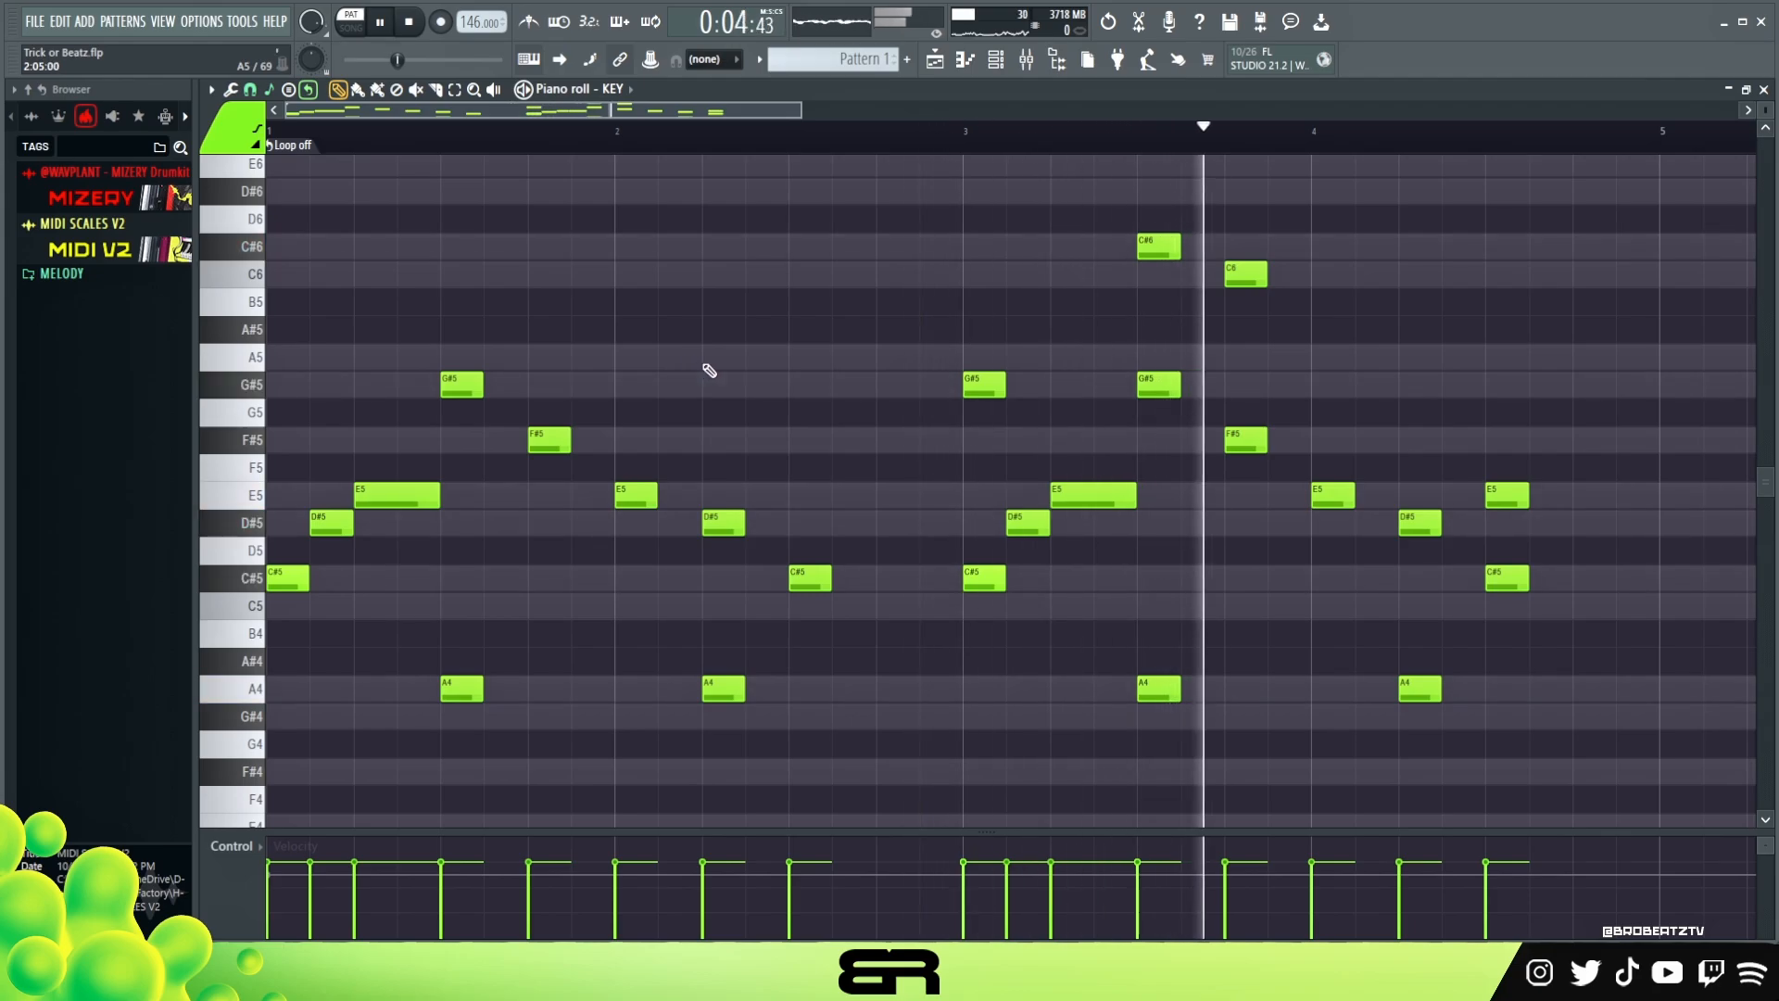
# Step: Select all the melody notes of bars 1 to 4 and duplicate them starting at bar 5
pyautogui.scroll(-2, 674, 137)
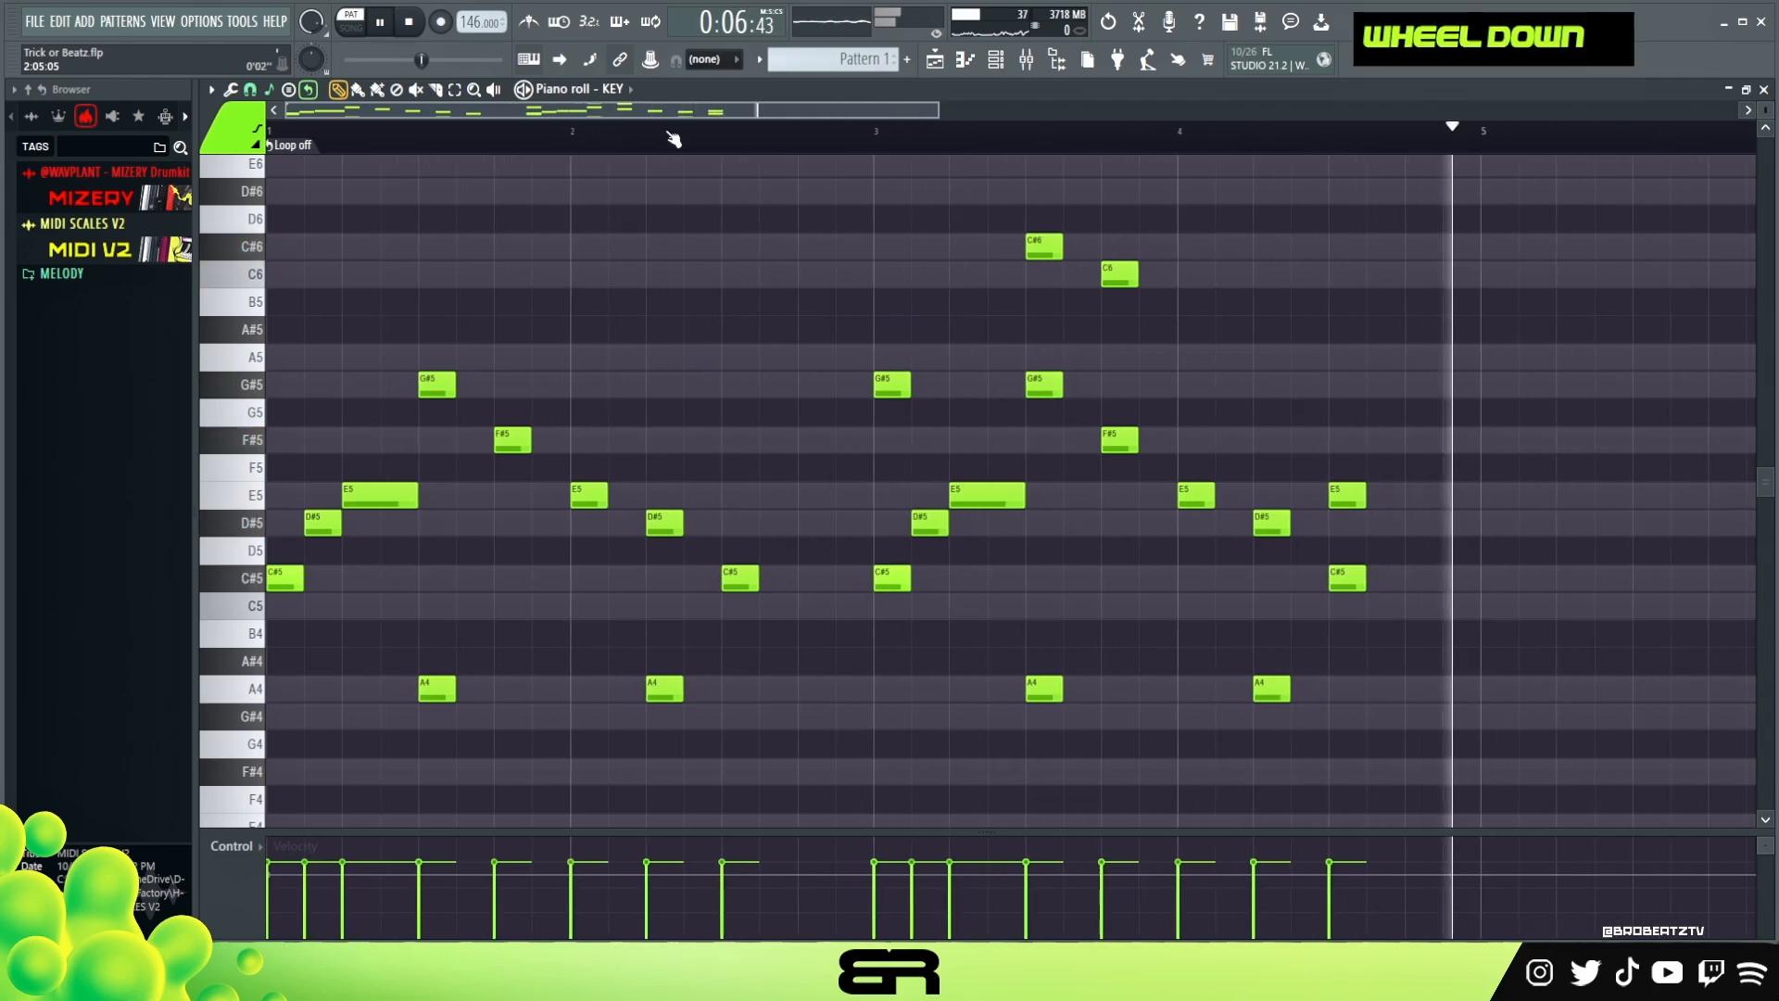
pyautogui.press('space')
pyautogui.hotkey('ctrl', 'a')
pyautogui.keyDown('alt'); pyautogui.scroll(-4, 783, 331); pyautogui.keyUp('alt')
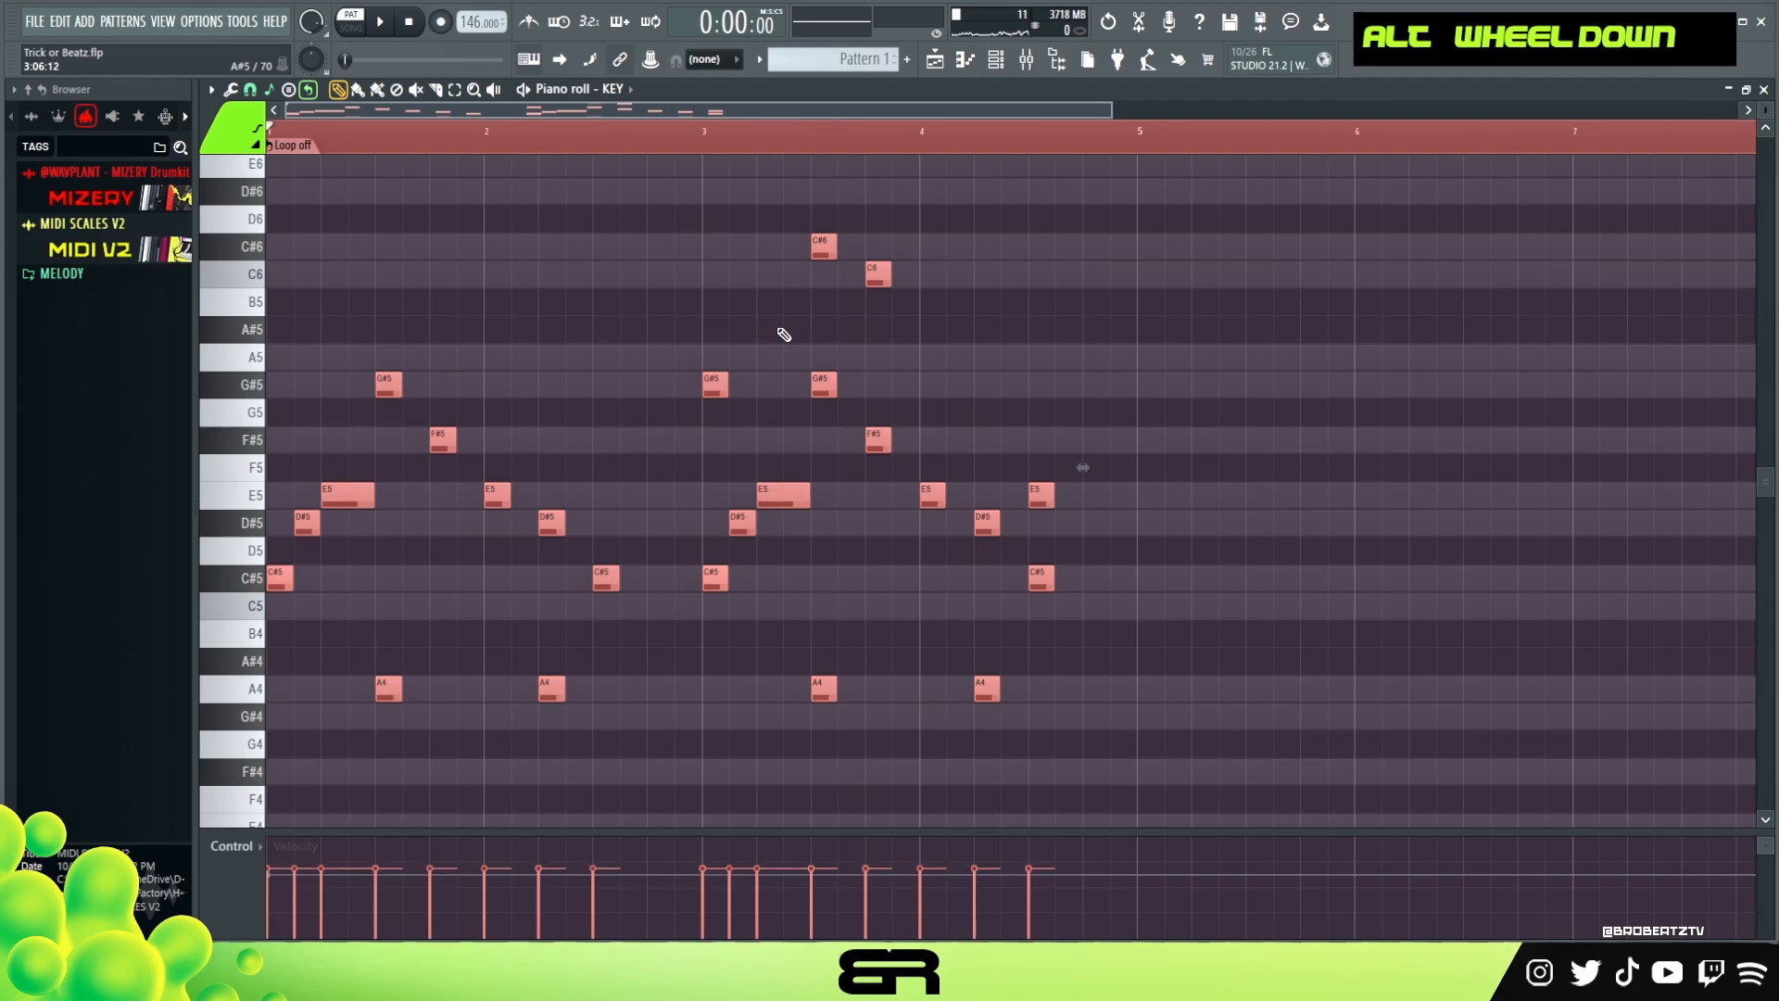
pyautogui.keyDown('shift'); pyautogui.moveTo(283, 577); pyautogui.dragTo(1146, 576); pyautogui.keyUp('shift')
pyautogui.rightClick(1131, 381)
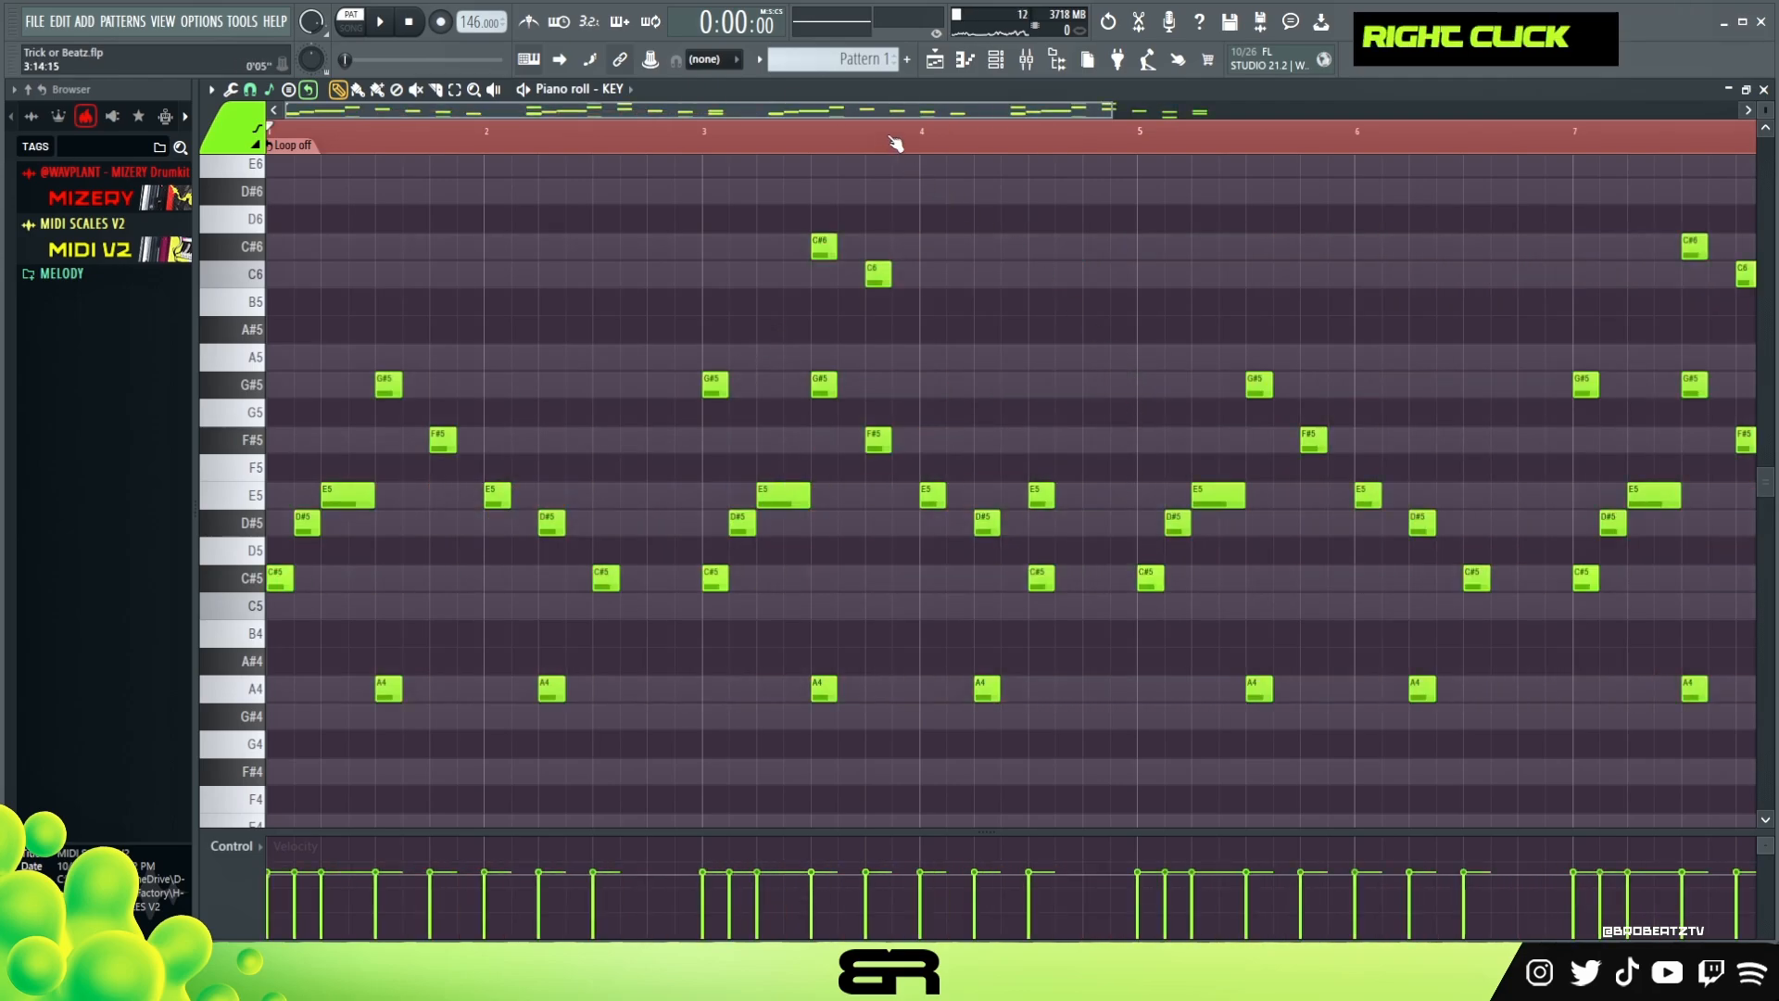
# Step: Clear the time selection covering bars 1 to 8
pyautogui.scroll(-2, 894, 142)
pyautogui.doubleClick(643, 137)
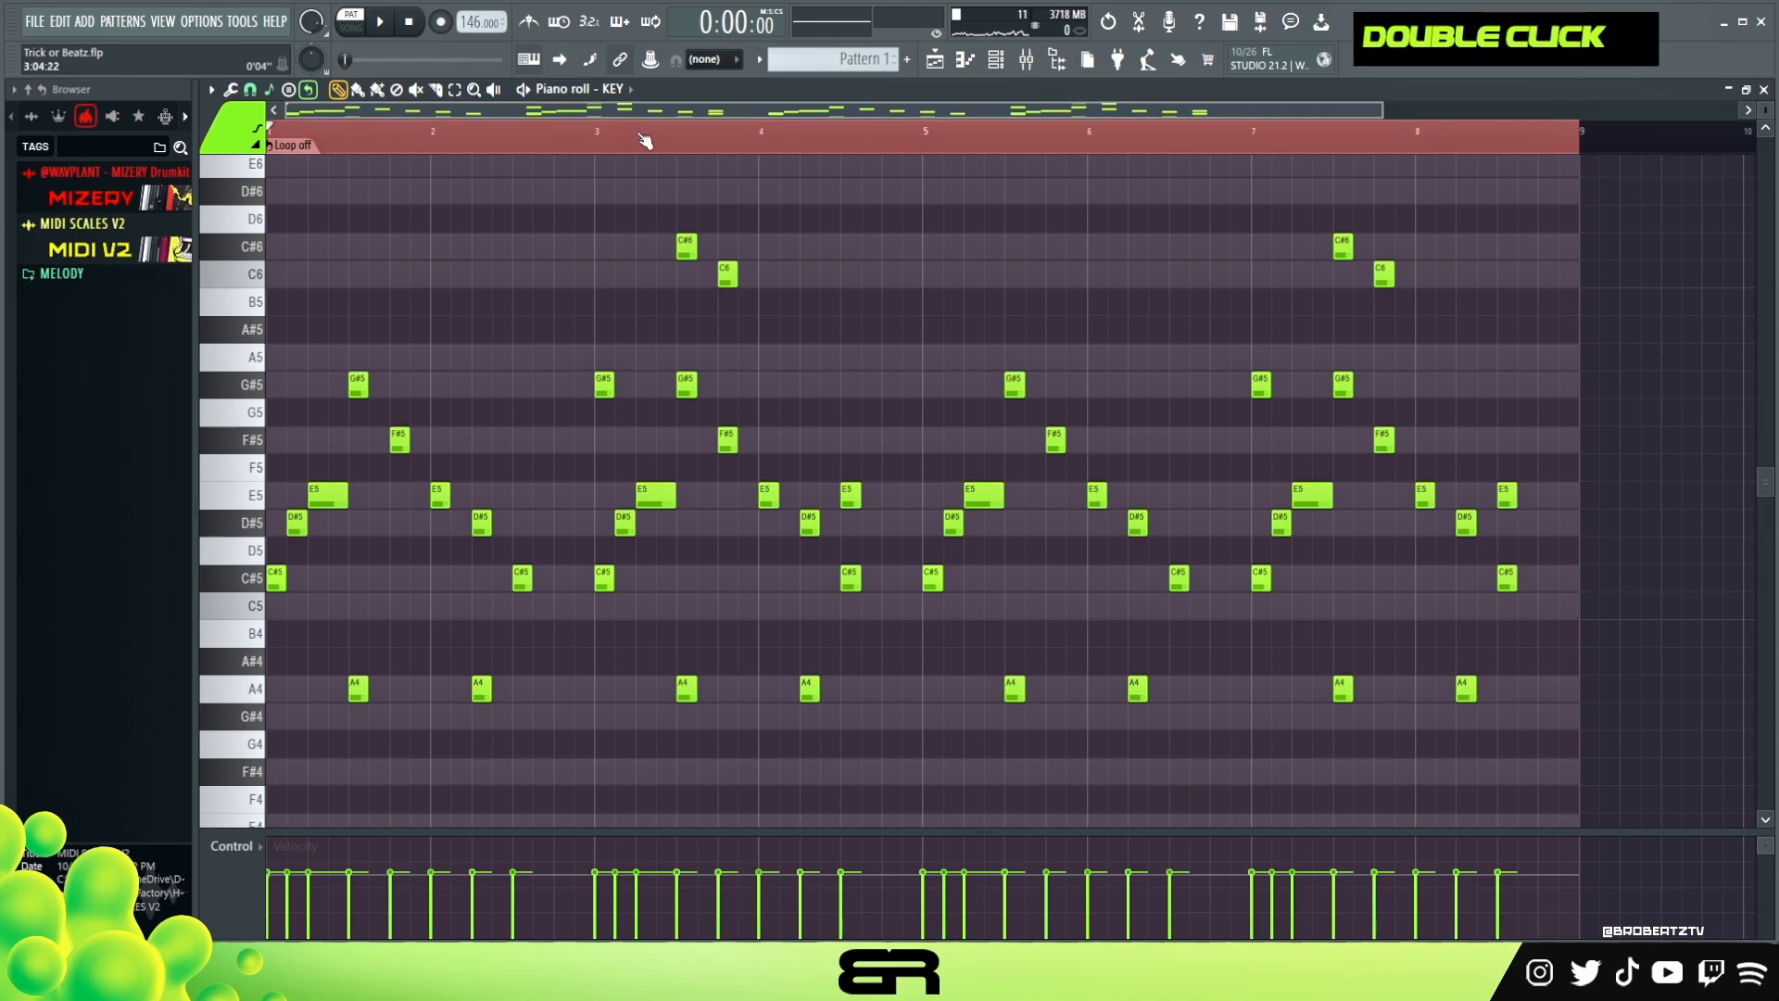
pyautogui.doubleClick(645, 139)
pyautogui.click(411, 134)
# Step: Audition the SYNTH channel's Whispering Note preset in Analog Lab V, open the channel's piano roll and play the melody
pyautogui.click(997, 62)
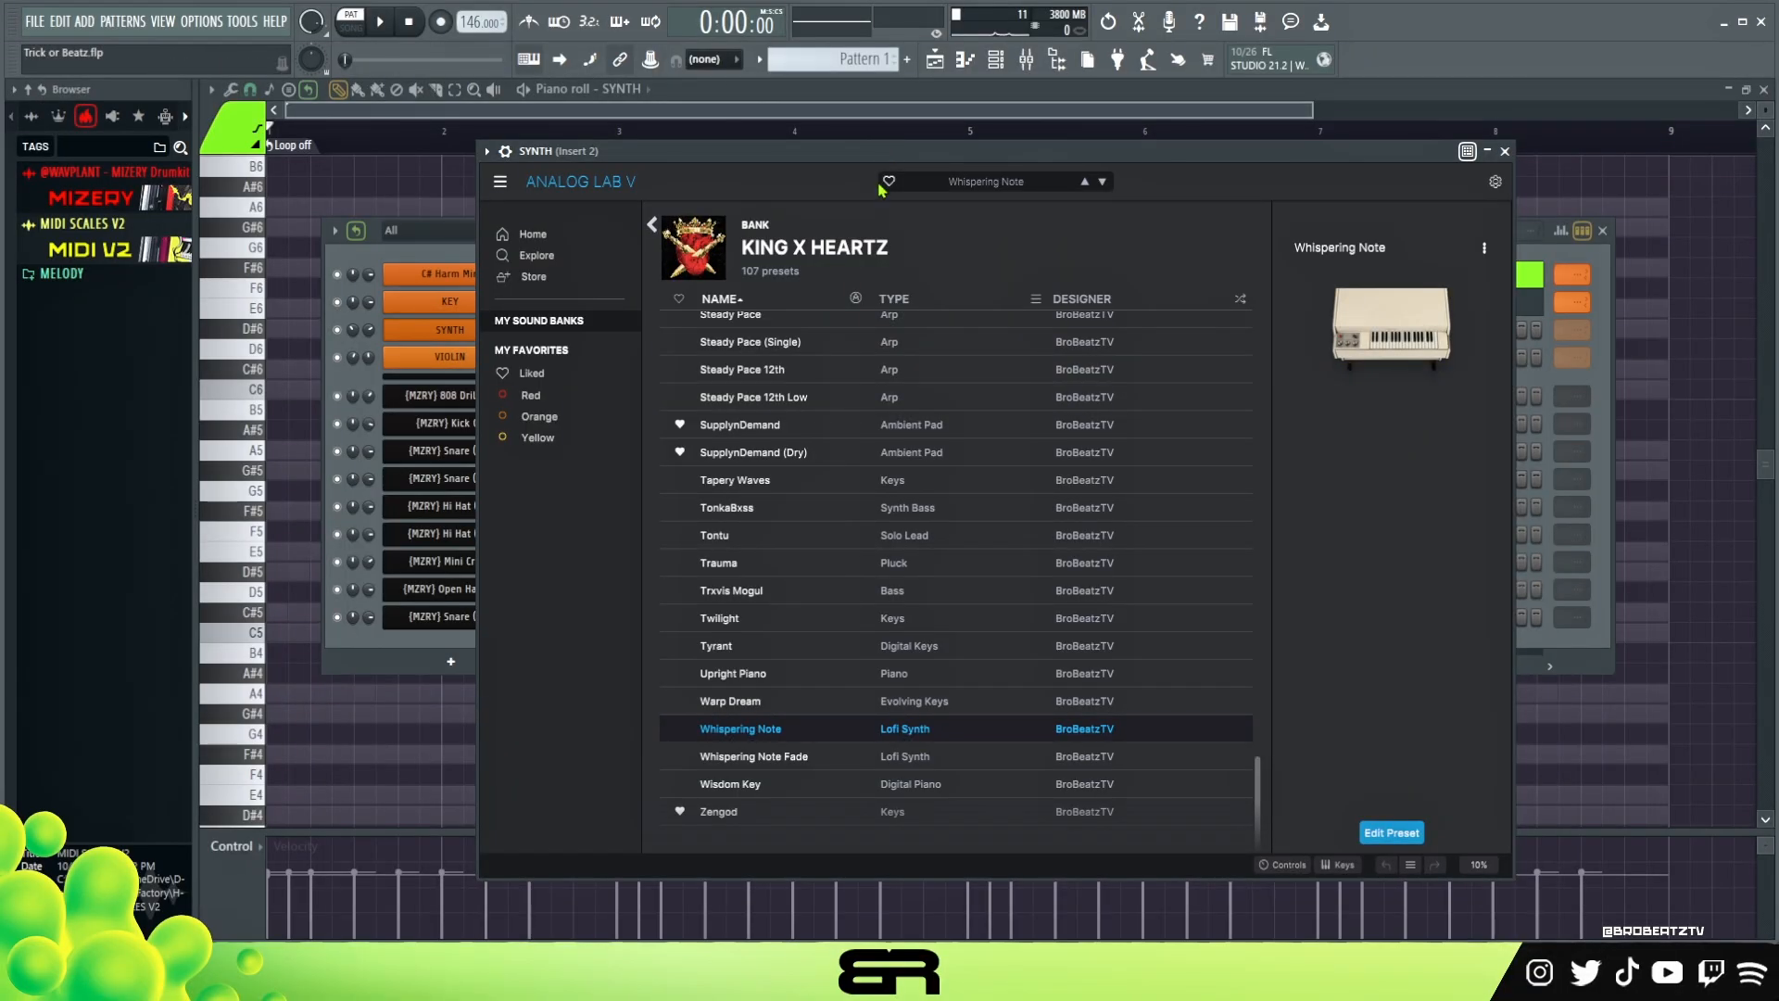
pyautogui.moveTo(861, 155); pyautogui.dragTo(917, 132)
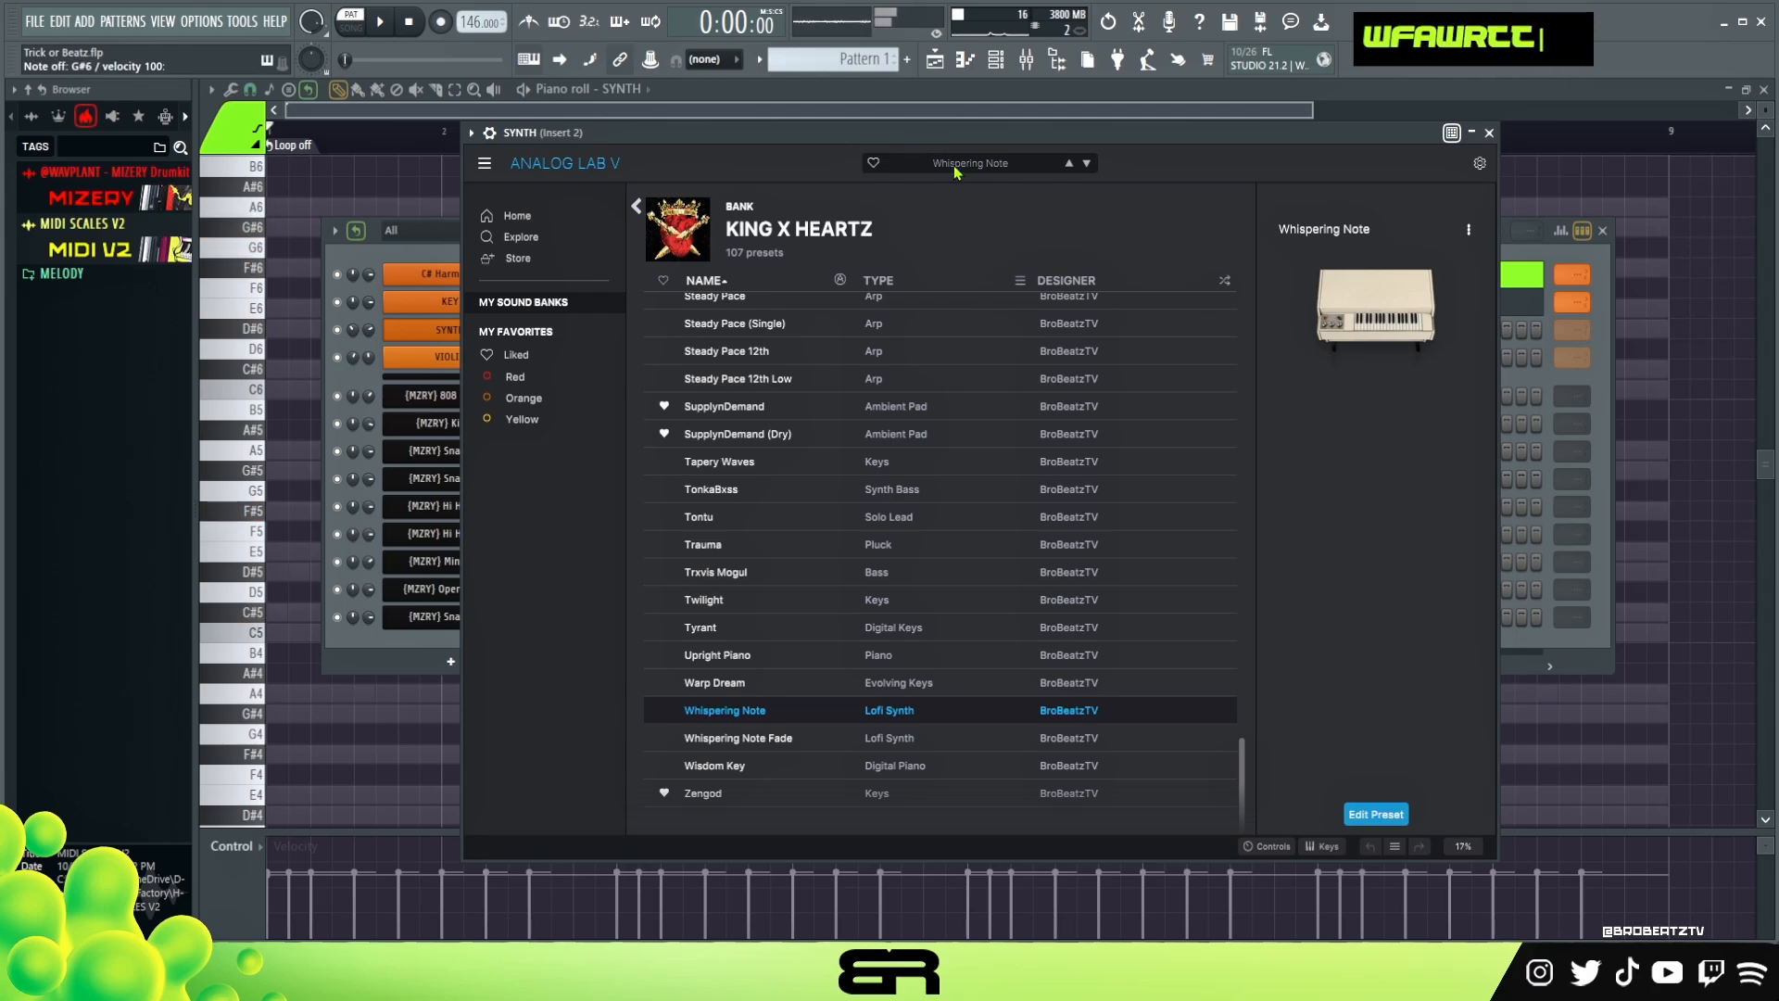
pyautogui.click(409, 244)
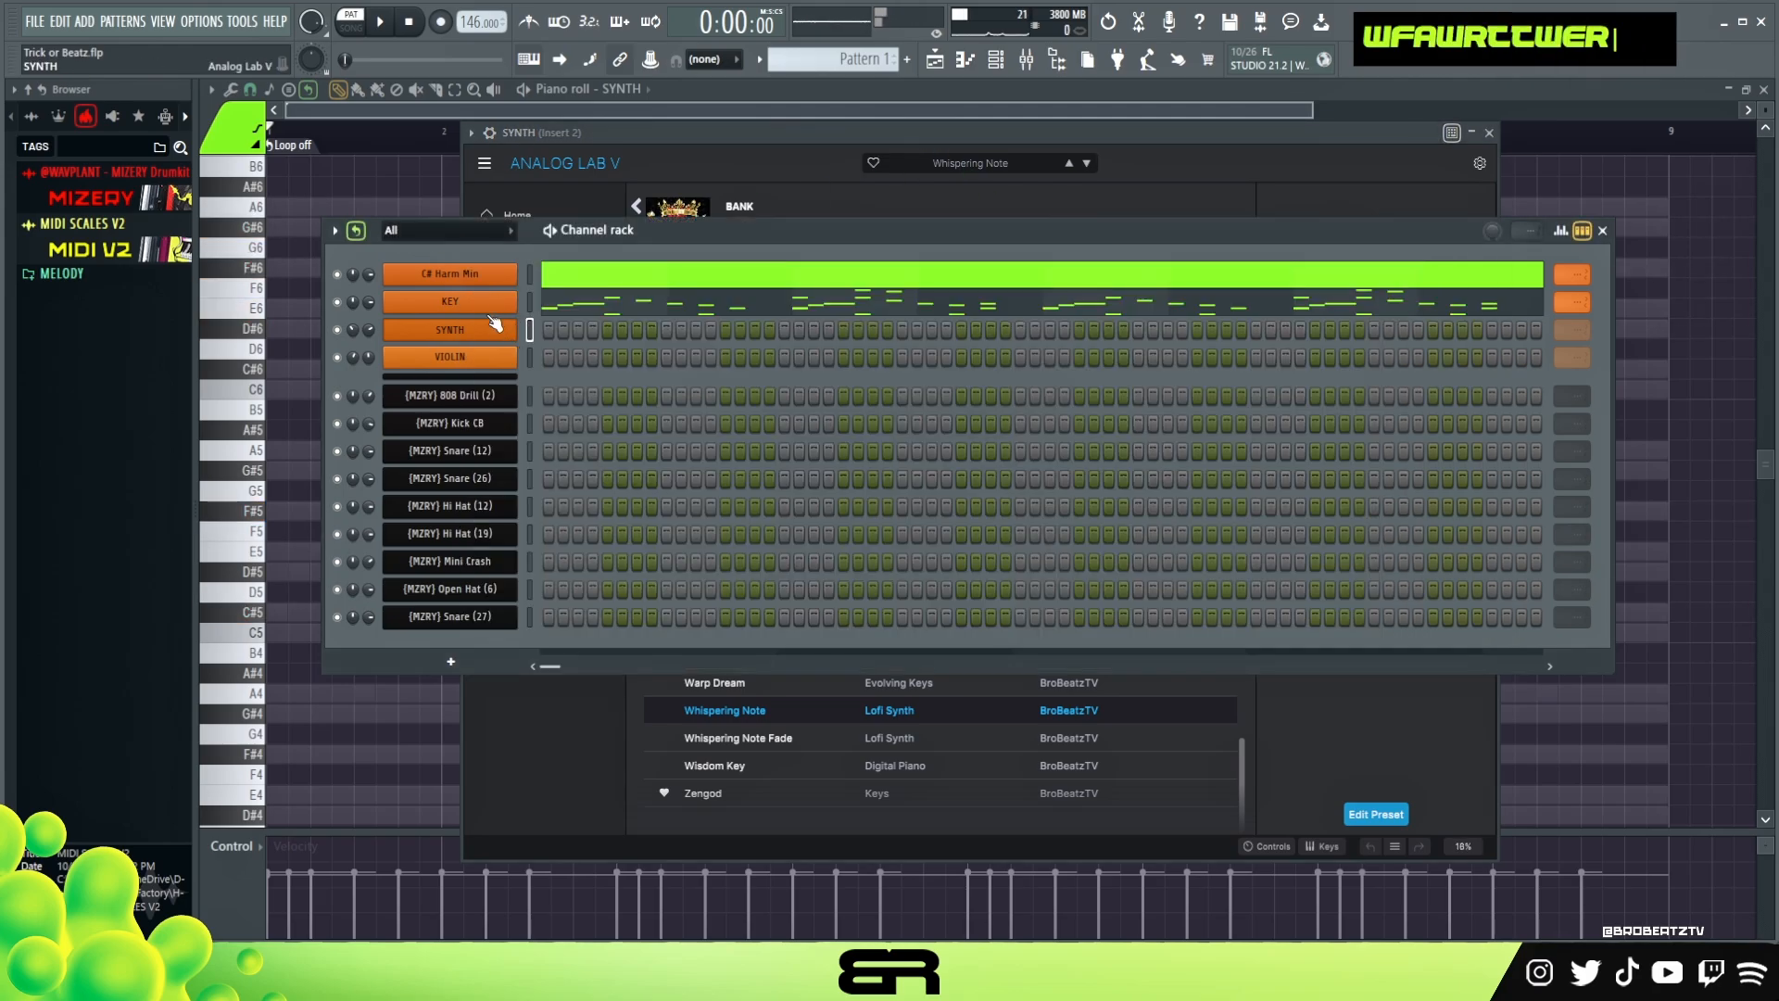
pyautogui.rightClick(389, 215)
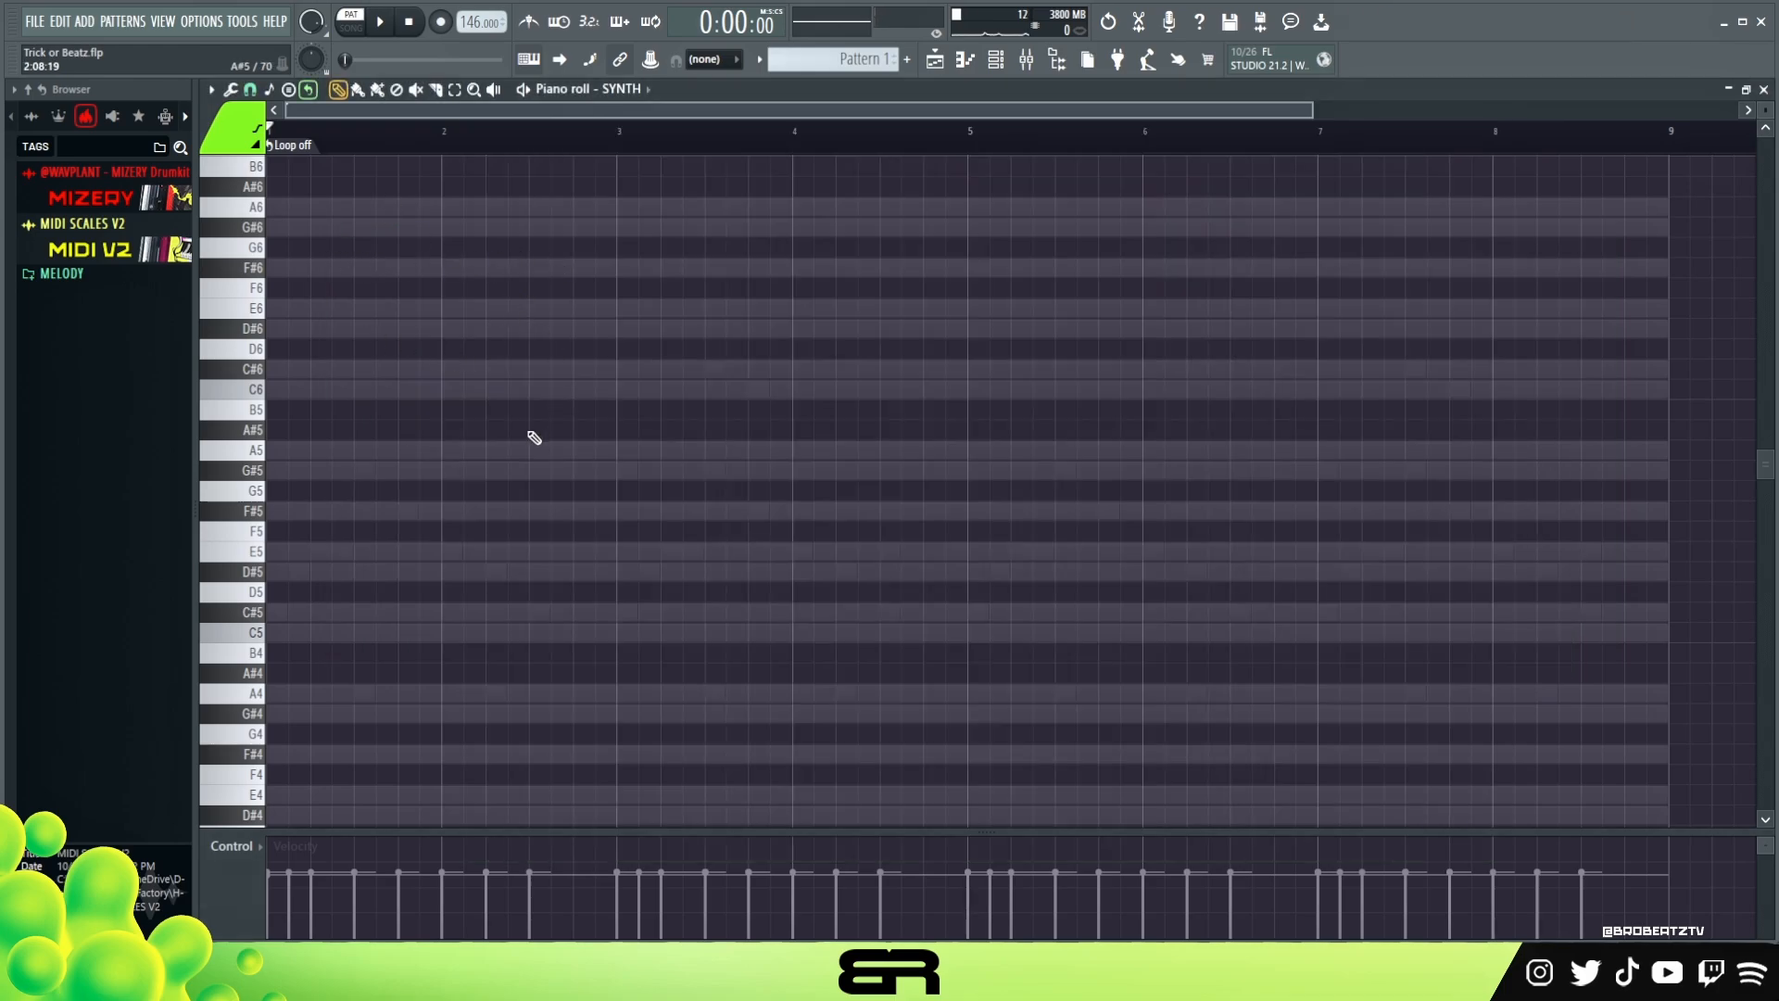
pyautogui.press('space')
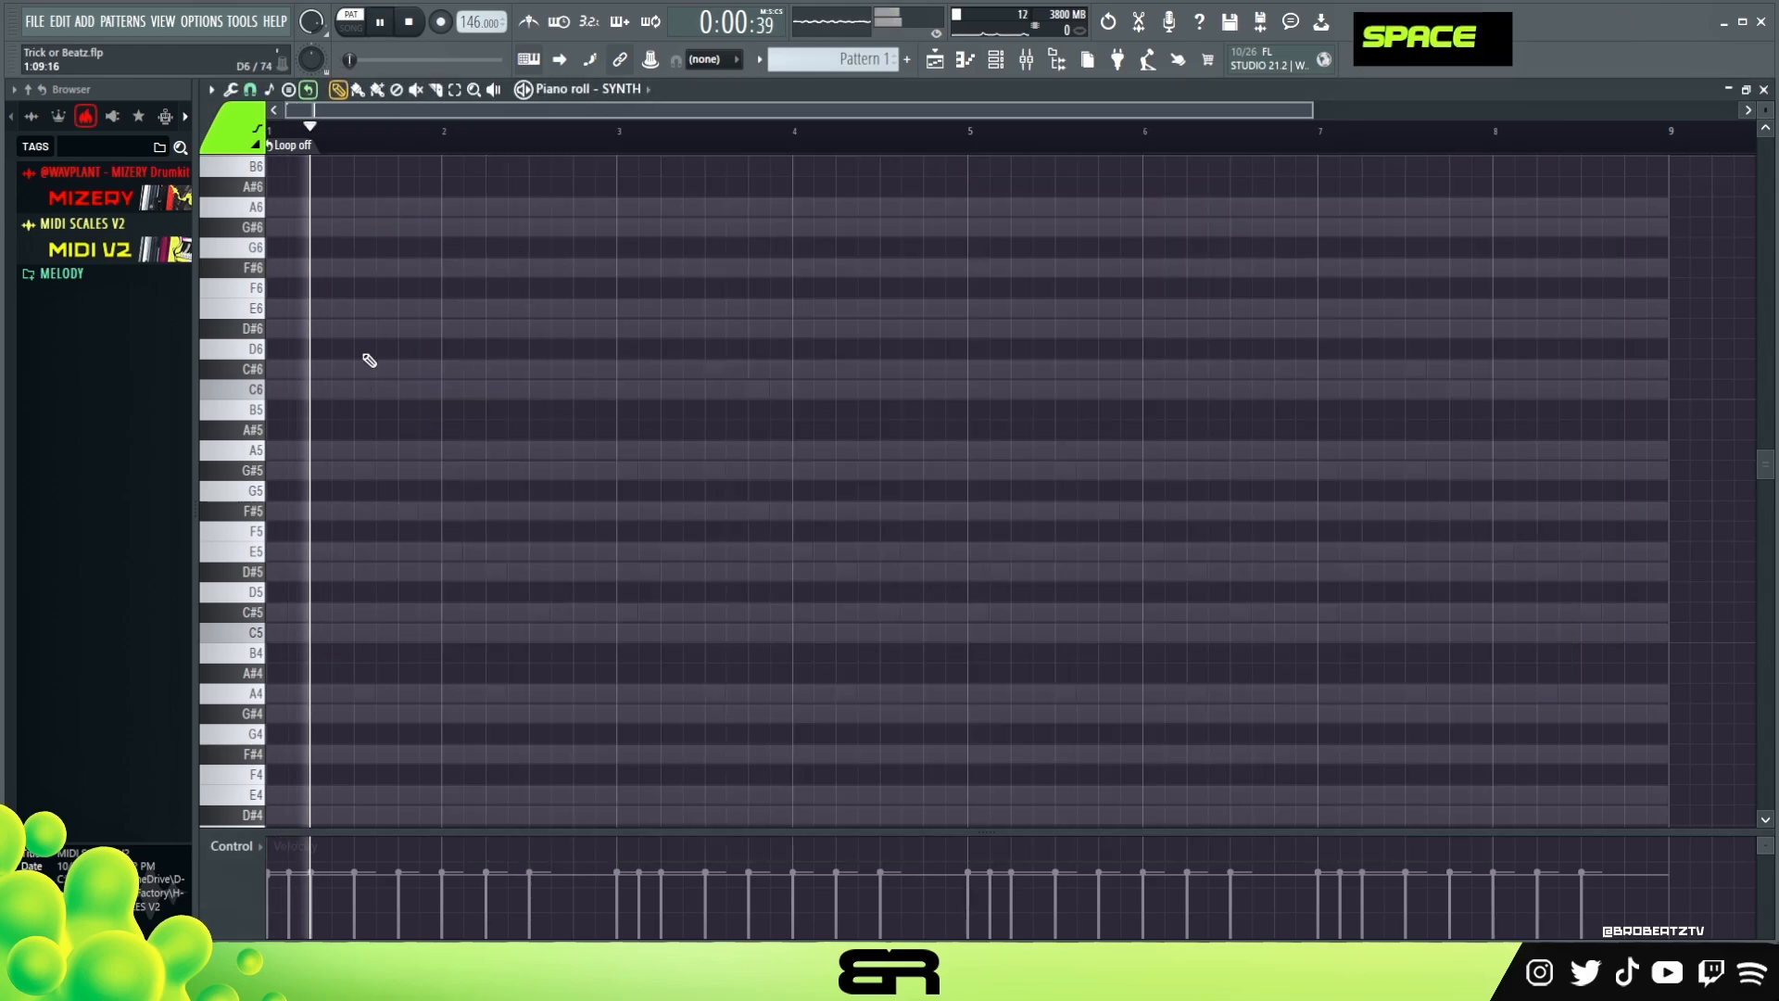
pyautogui.press('space')
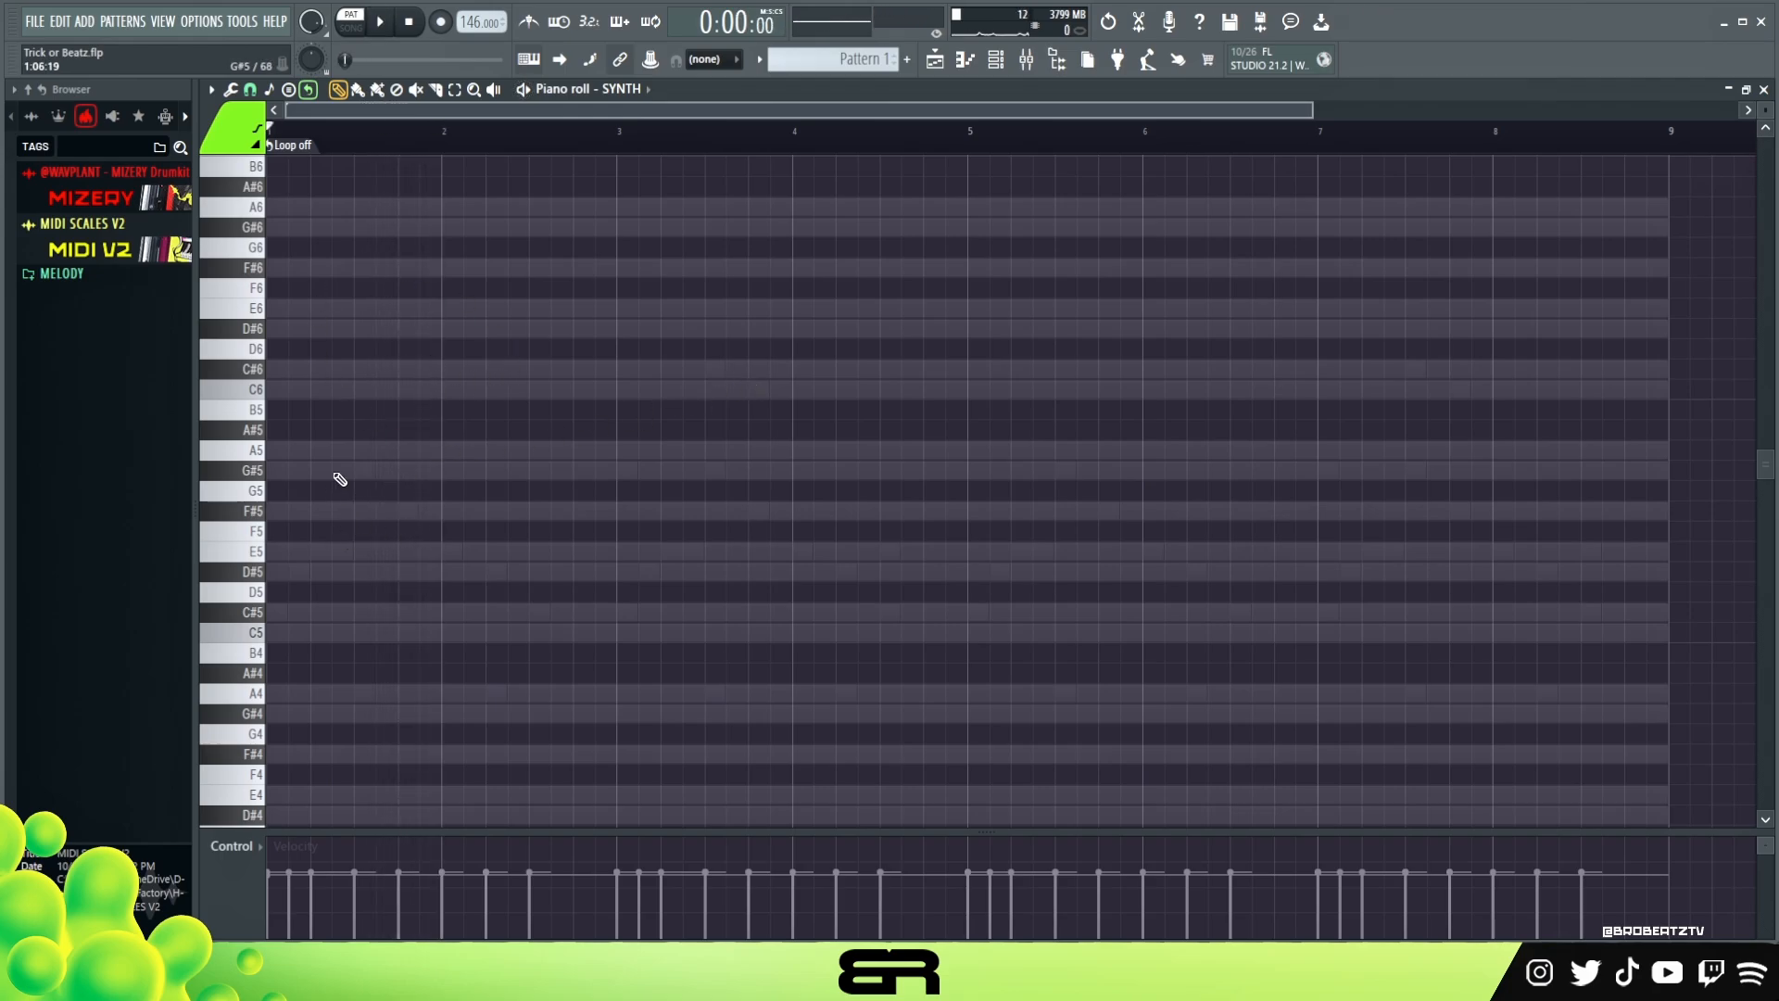
# Step: Place a C#6 note in the middle of bar 1 and try C6, A5, G#5, E5 and D#5 beneath it, removing them again
pyautogui.click(361, 389)
pyautogui.click(361, 450)
pyautogui.click(362, 469)
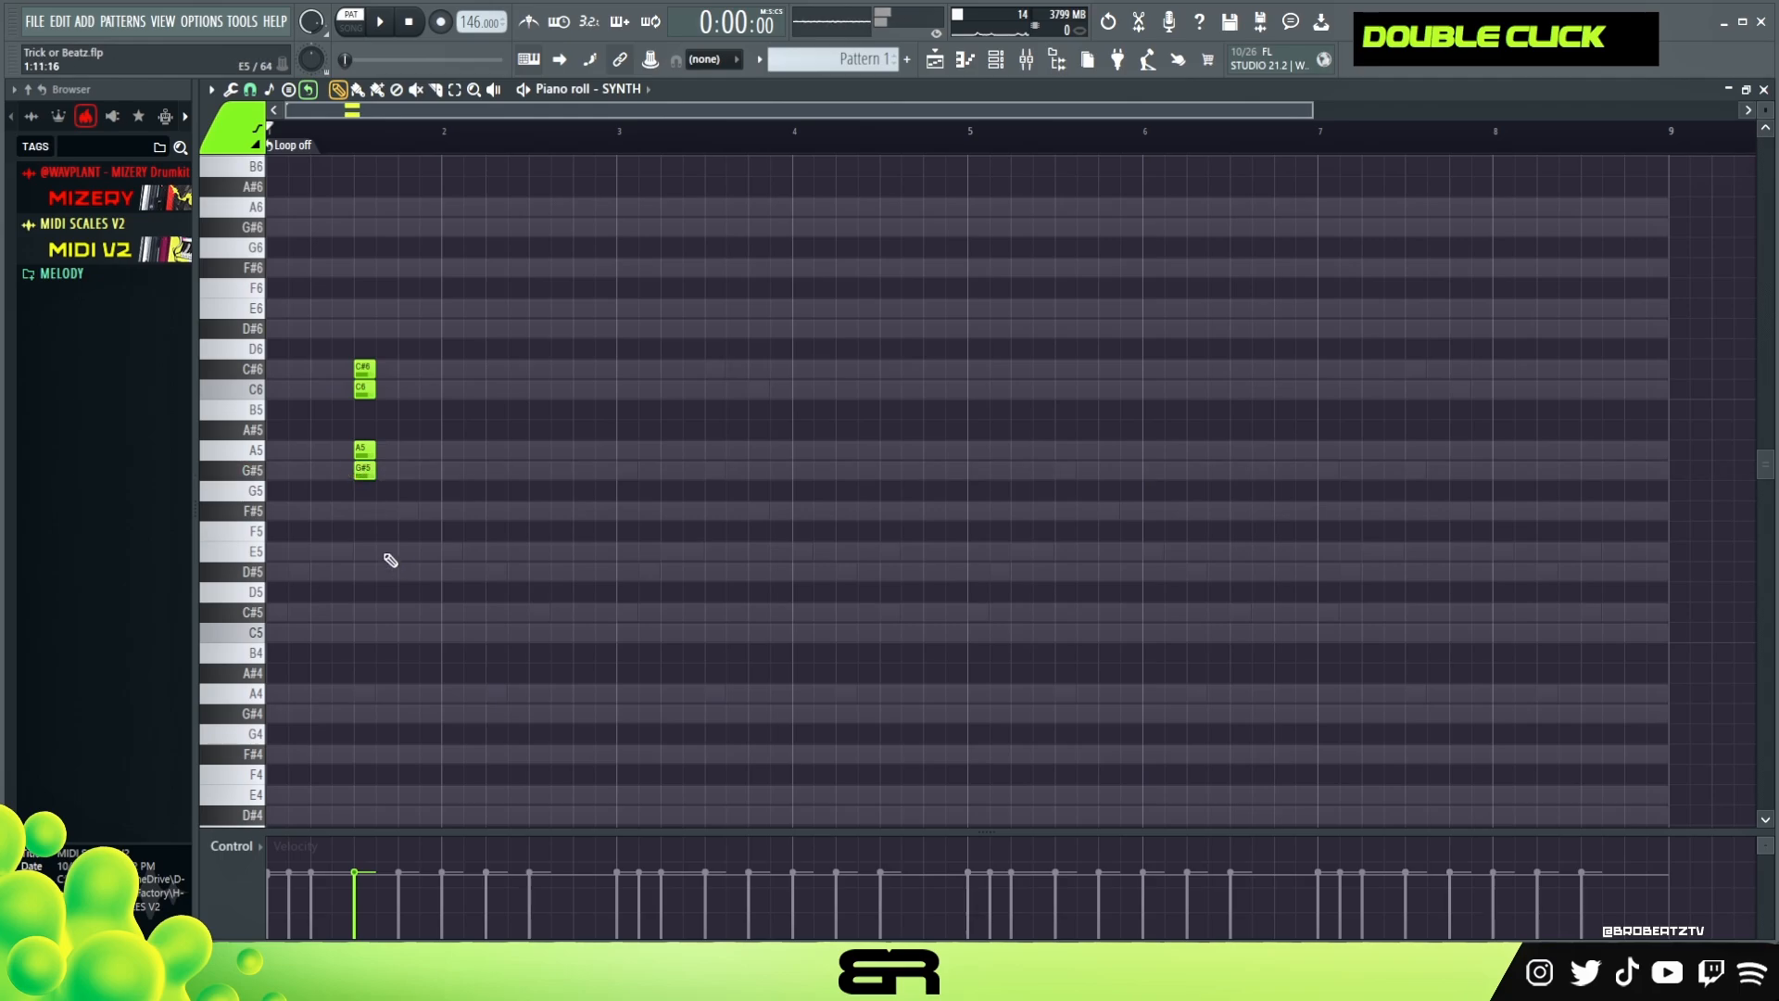
pyautogui.rightClick(363, 532)
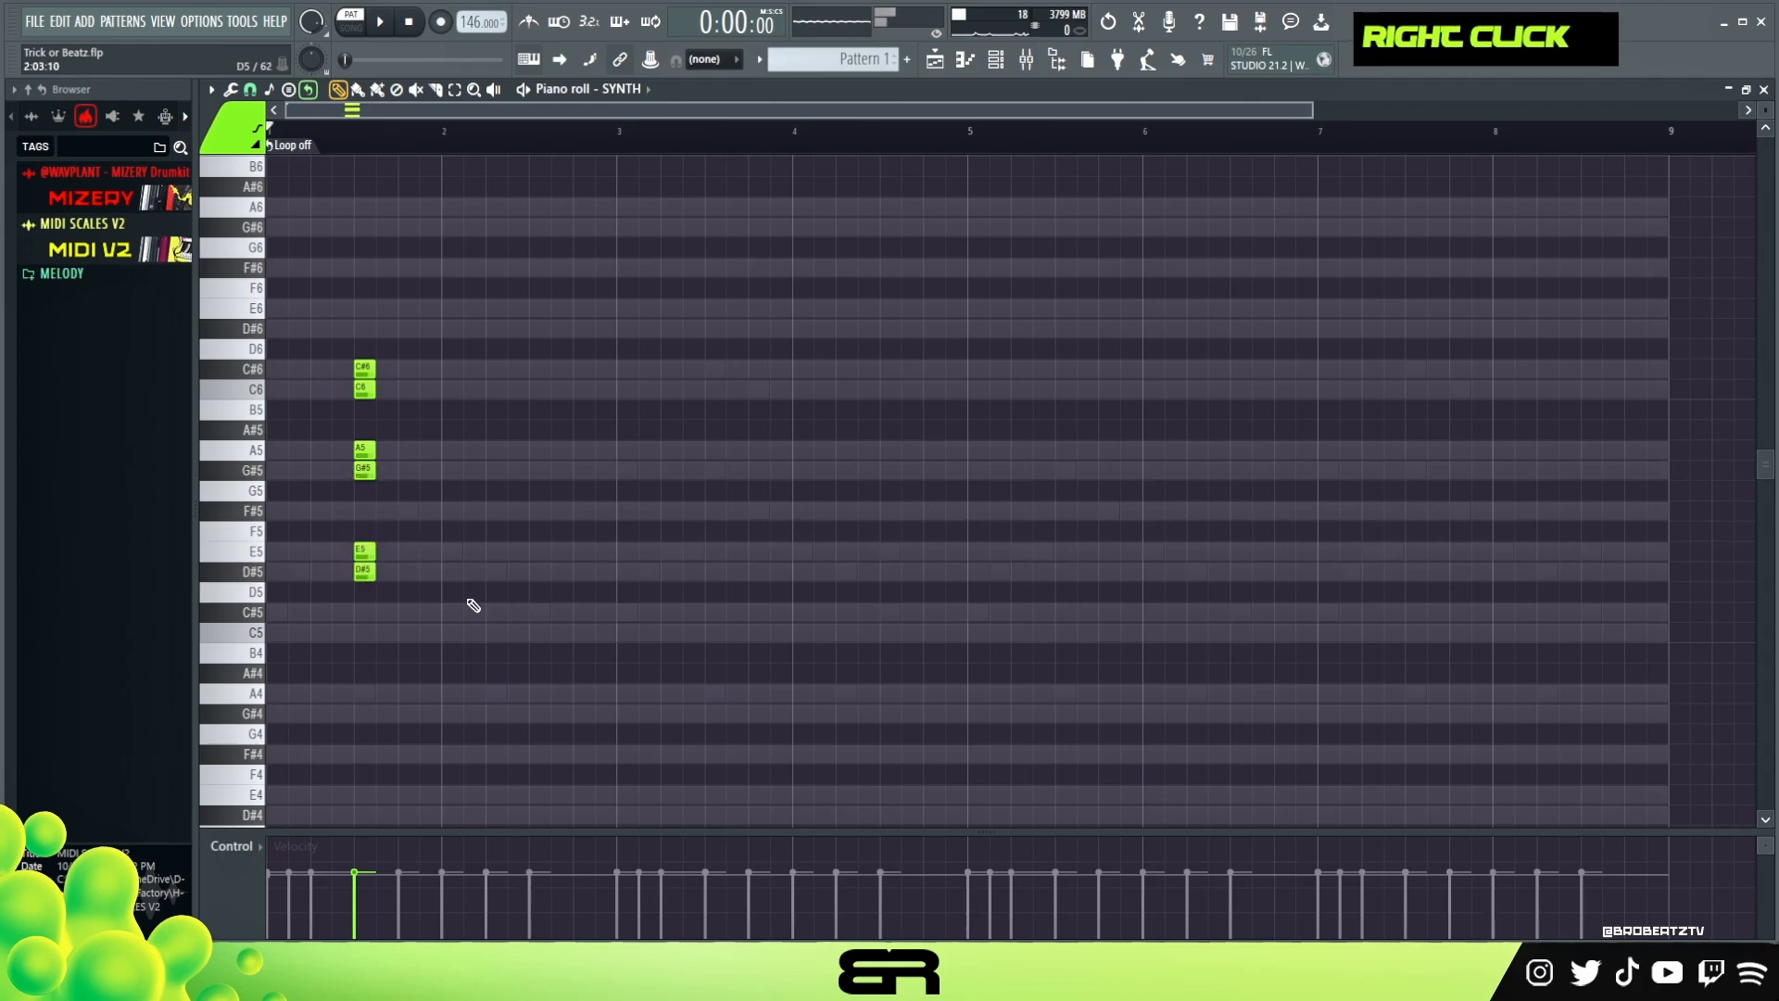
pyautogui.rightClick(363, 389)
pyautogui.rightClick(363, 450)
pyautogui.rightClick(363, 469)
pyautogui.press('space')
# Step: Lengthen the C#6 note in bar 1 to one and a half beats and lower its velocity to about 42%
pyautogui.moveTo(375, 369); pyautogui.dragTo(414, 393)
pyautogui.press('space')
pyautogui.press('space')
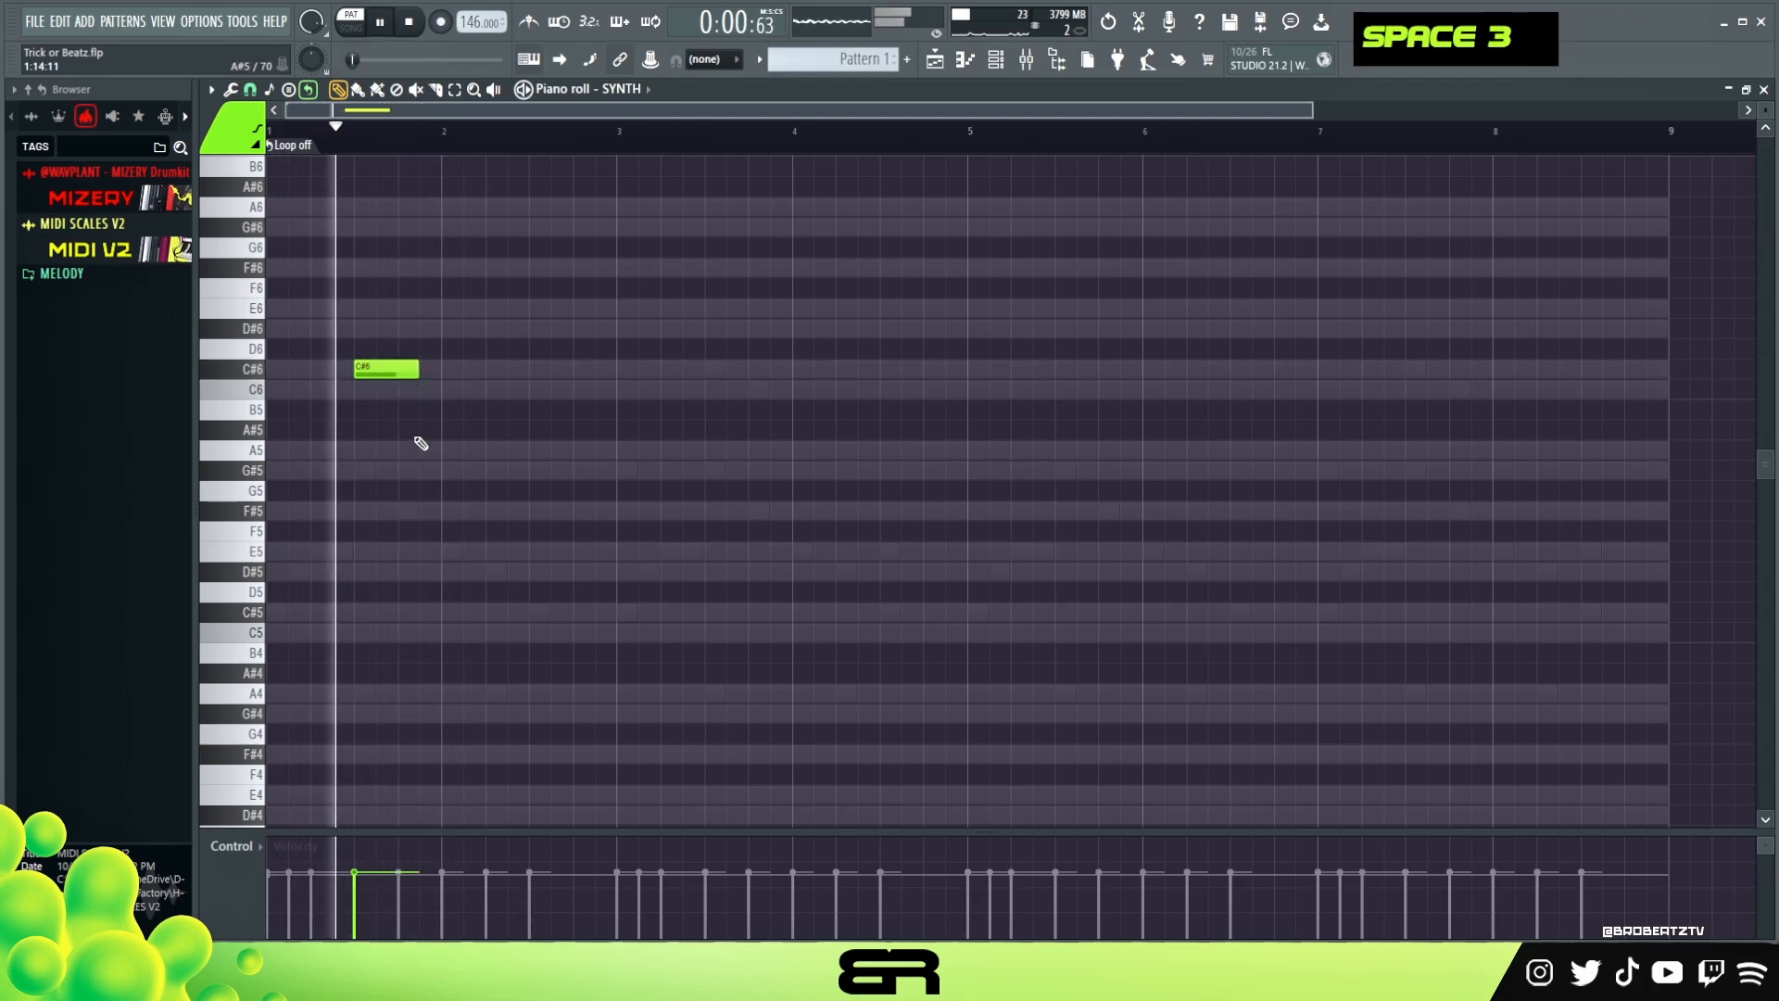
pyautogui.press('space')
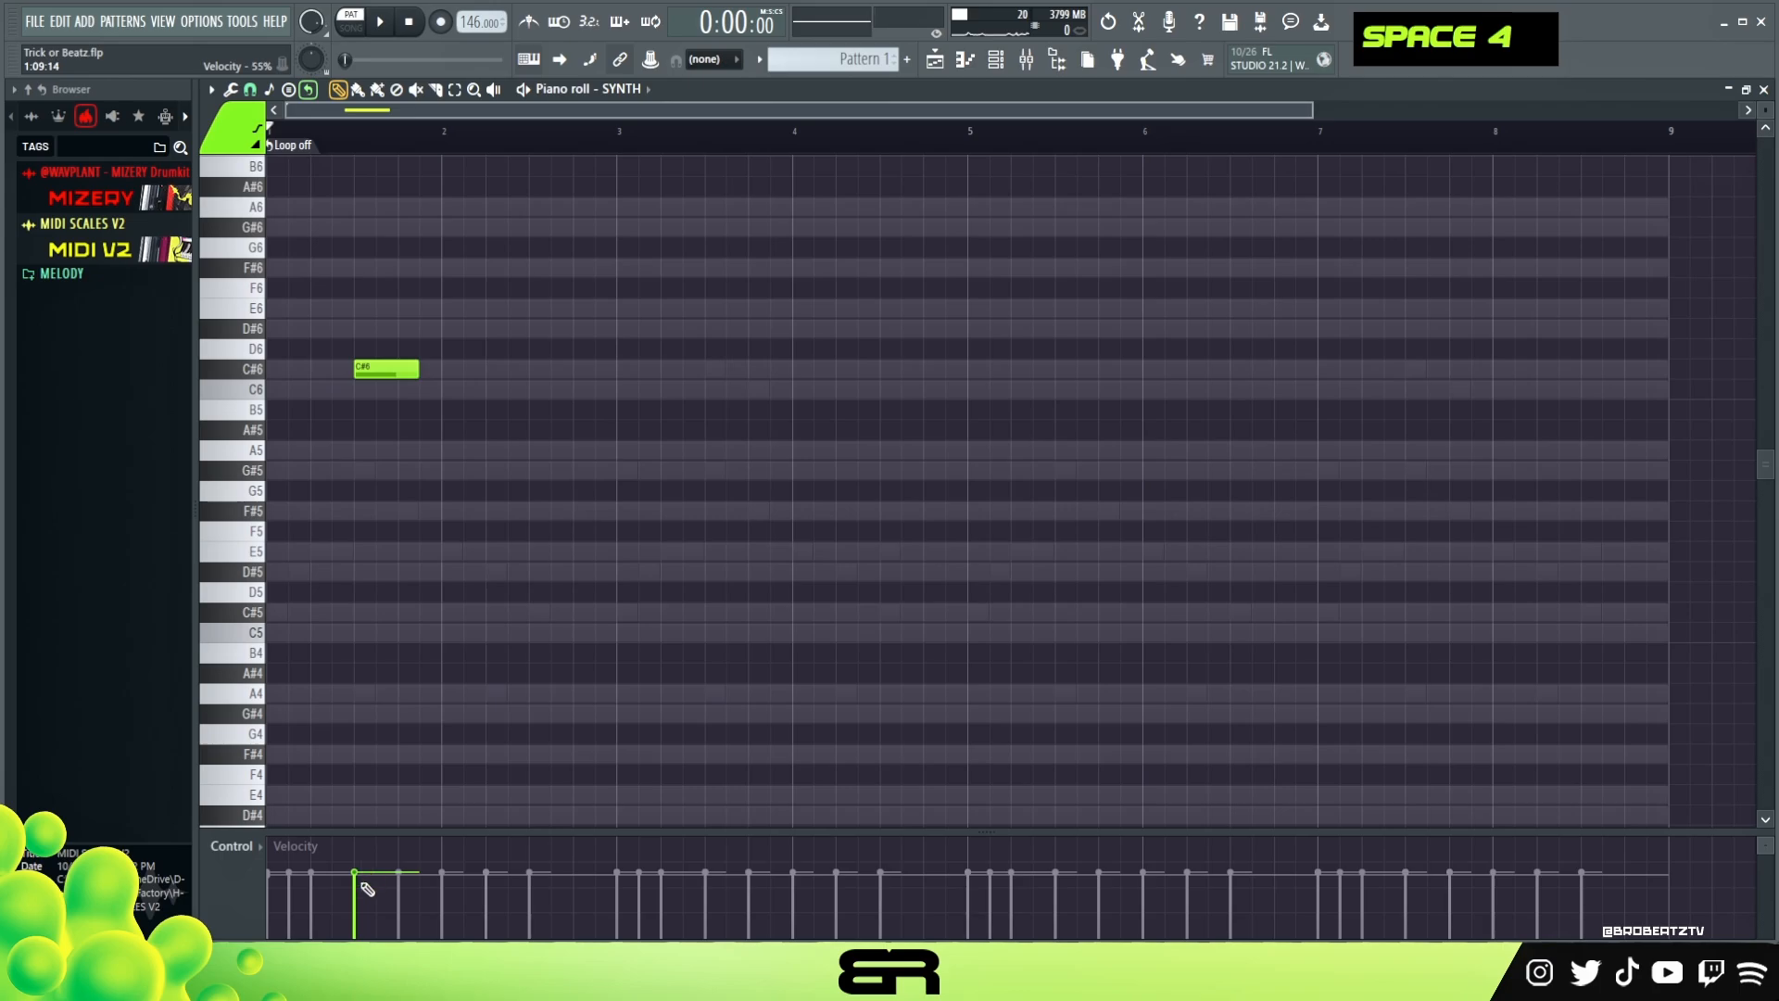
pyautogui.press('space')
pyautogui.moveTo(371, 903); pyautogui.dragTo(387, 906)
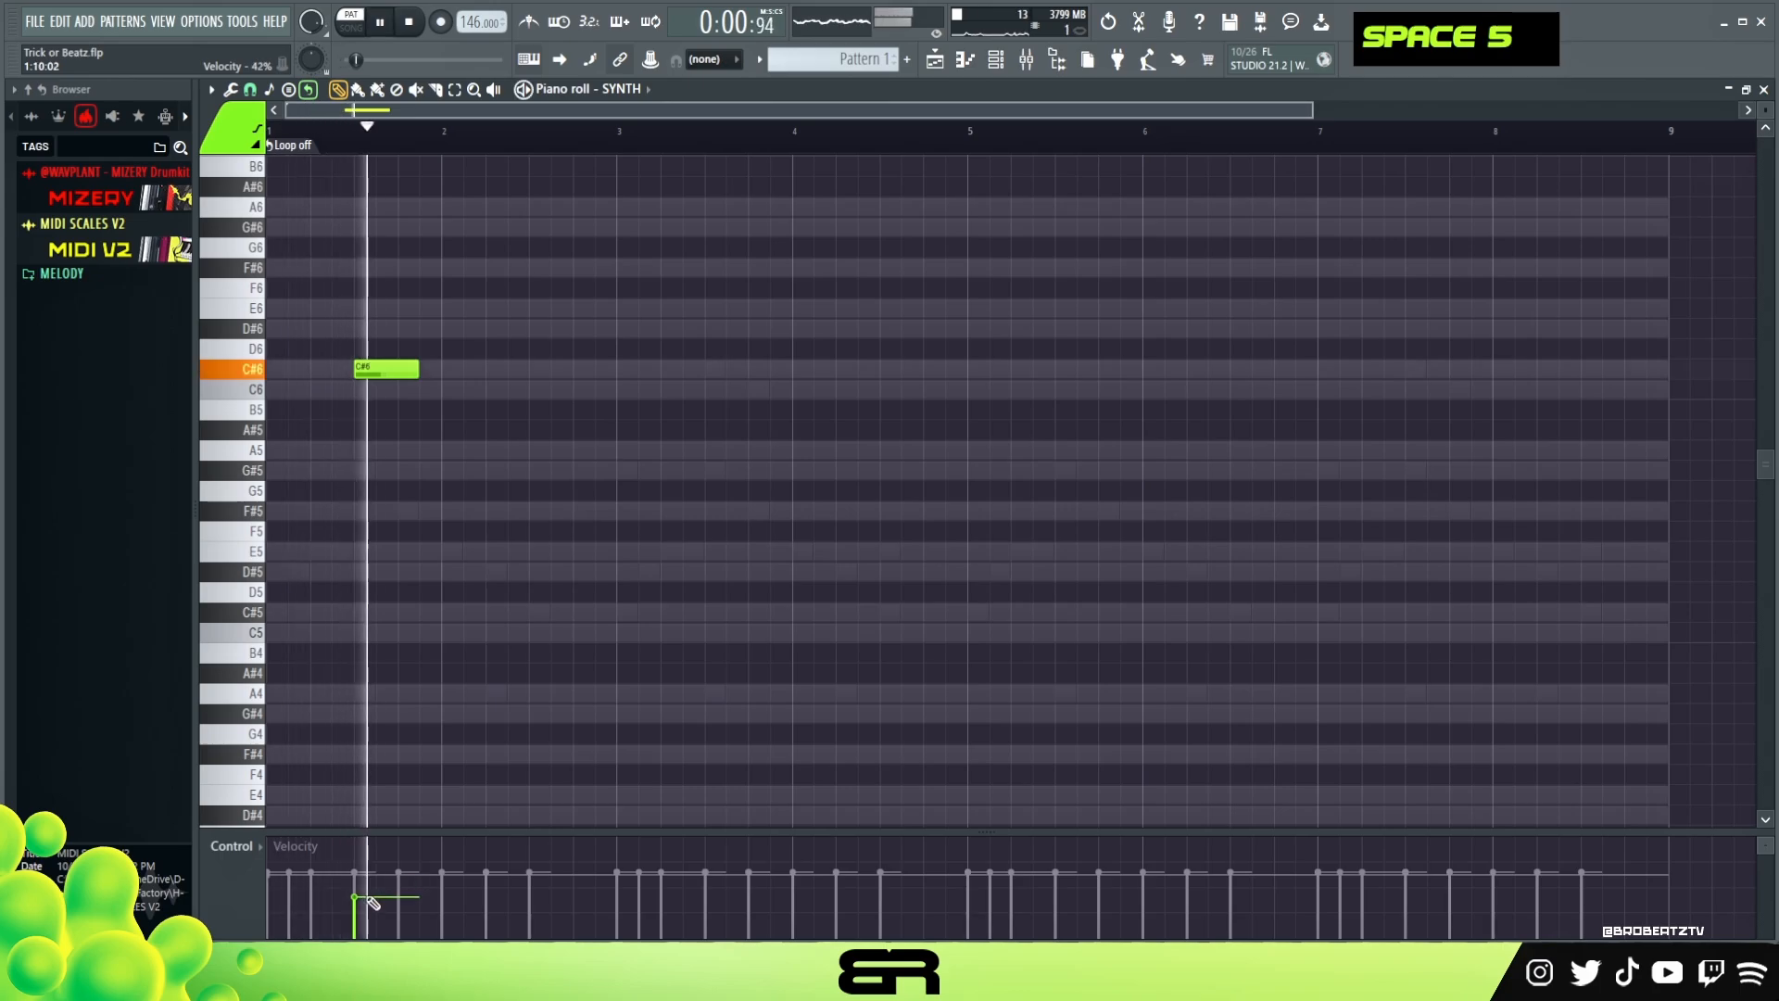
pyautogui.rightClick(569, 549)
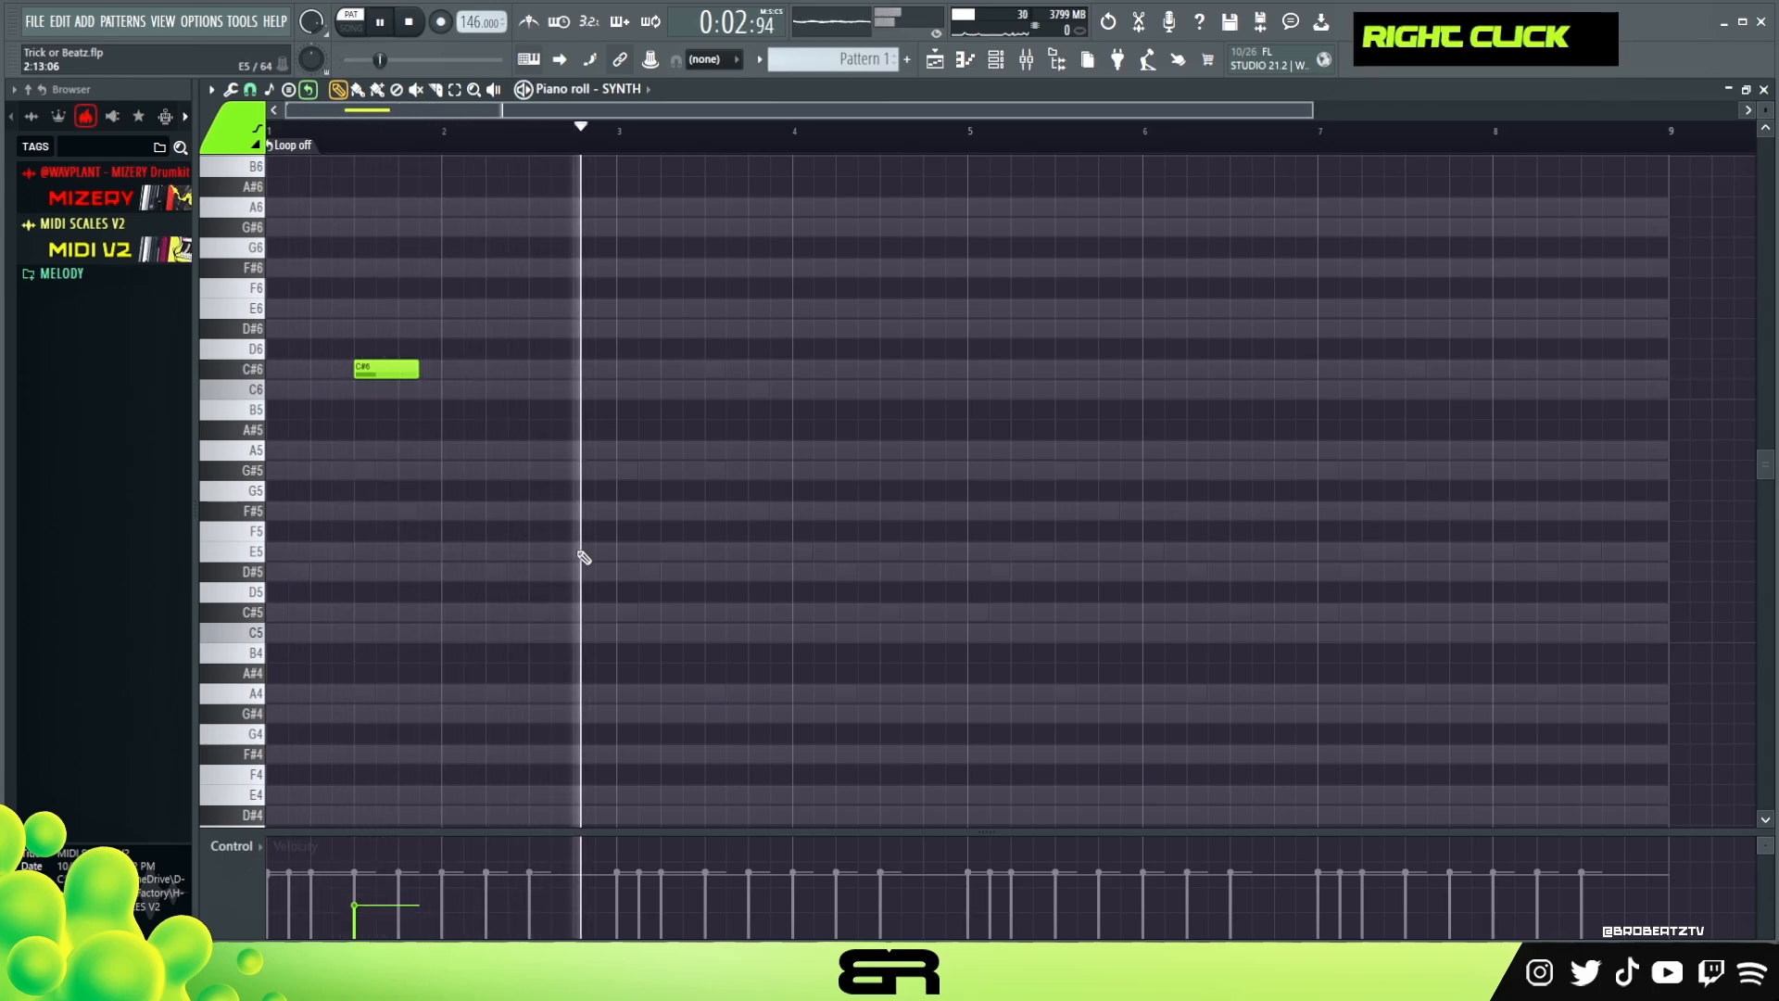
# Step: Add a one-beat E5 followed by a one-and-a-half-beat D#5 in bar 3 and play the pattern back
pyautogui.press('space')
pyautogui.click(665, 551)
pyautogui.click(710, 572)
pyautogui.press('space')
pyautogui.moveTo(709, 554); pyautogui.dragTo(688, 554)
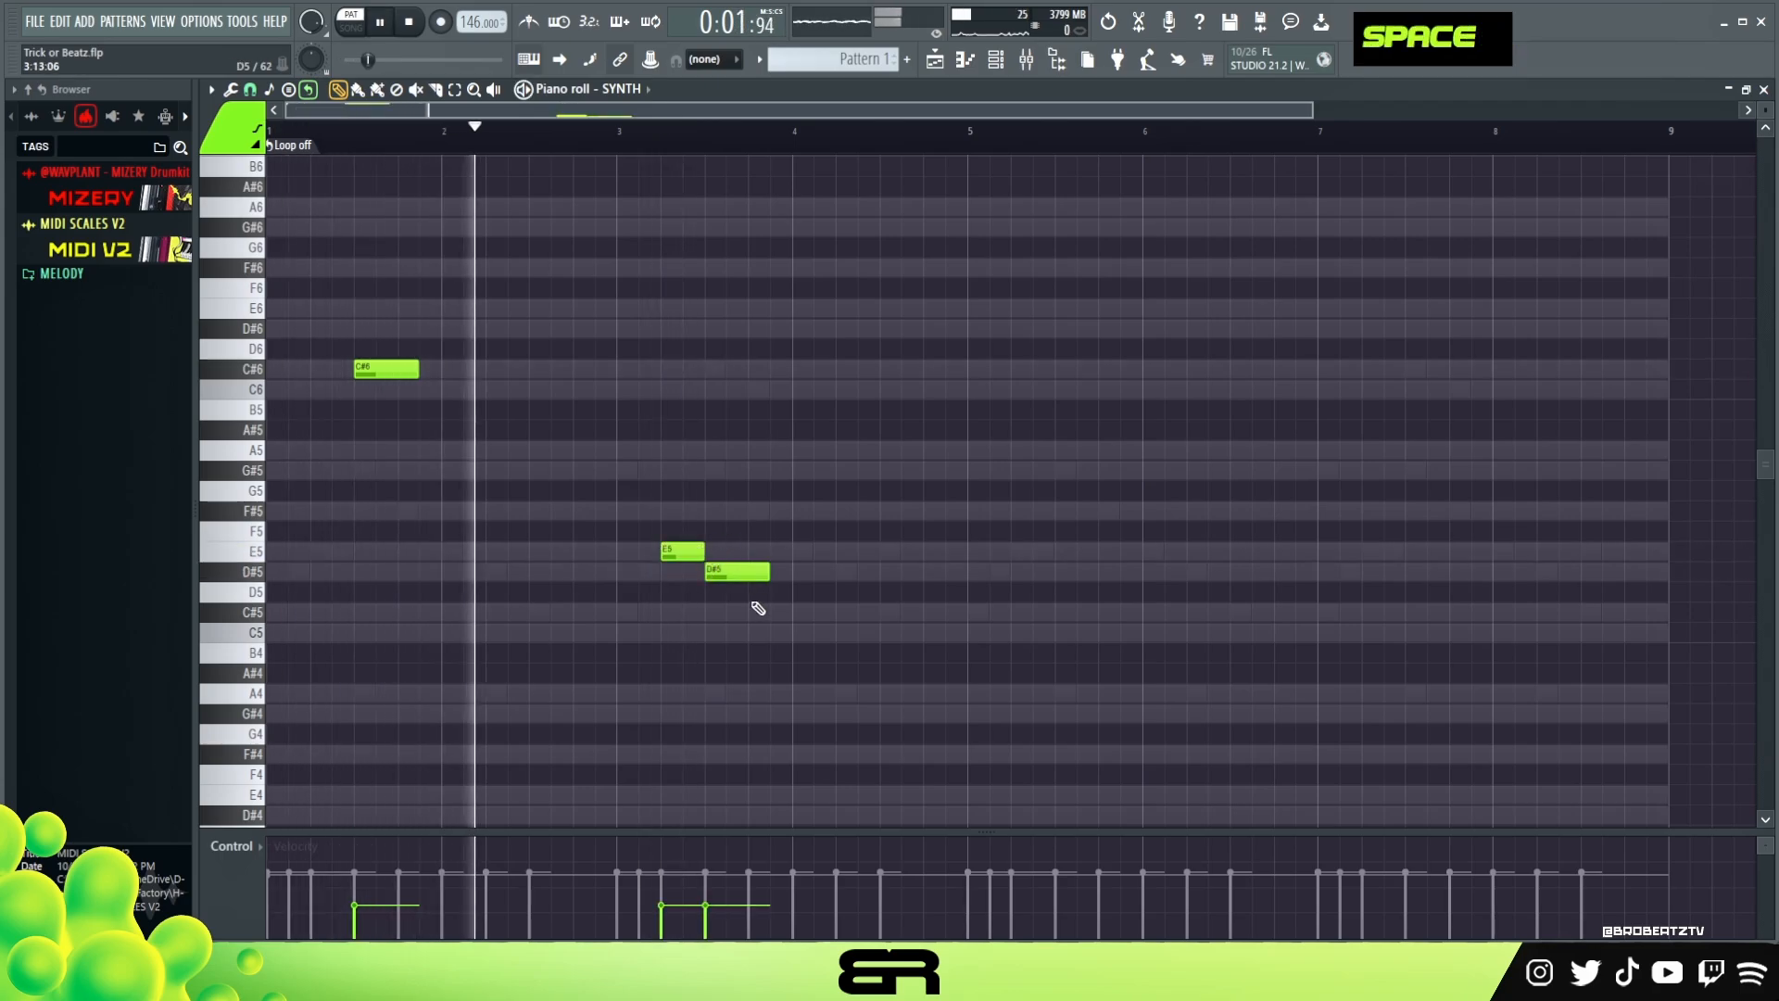
# Step: Select all the synth notes of bars 1 to 4 and duplicate them four bars further on
pyautogui.hotkey('ctrl', 'a')
pyautogui.press('shift')
pyautogui.moveTo(623, 374); pyautogui.dragTo(1099, 374)
pyautogui.press('space')
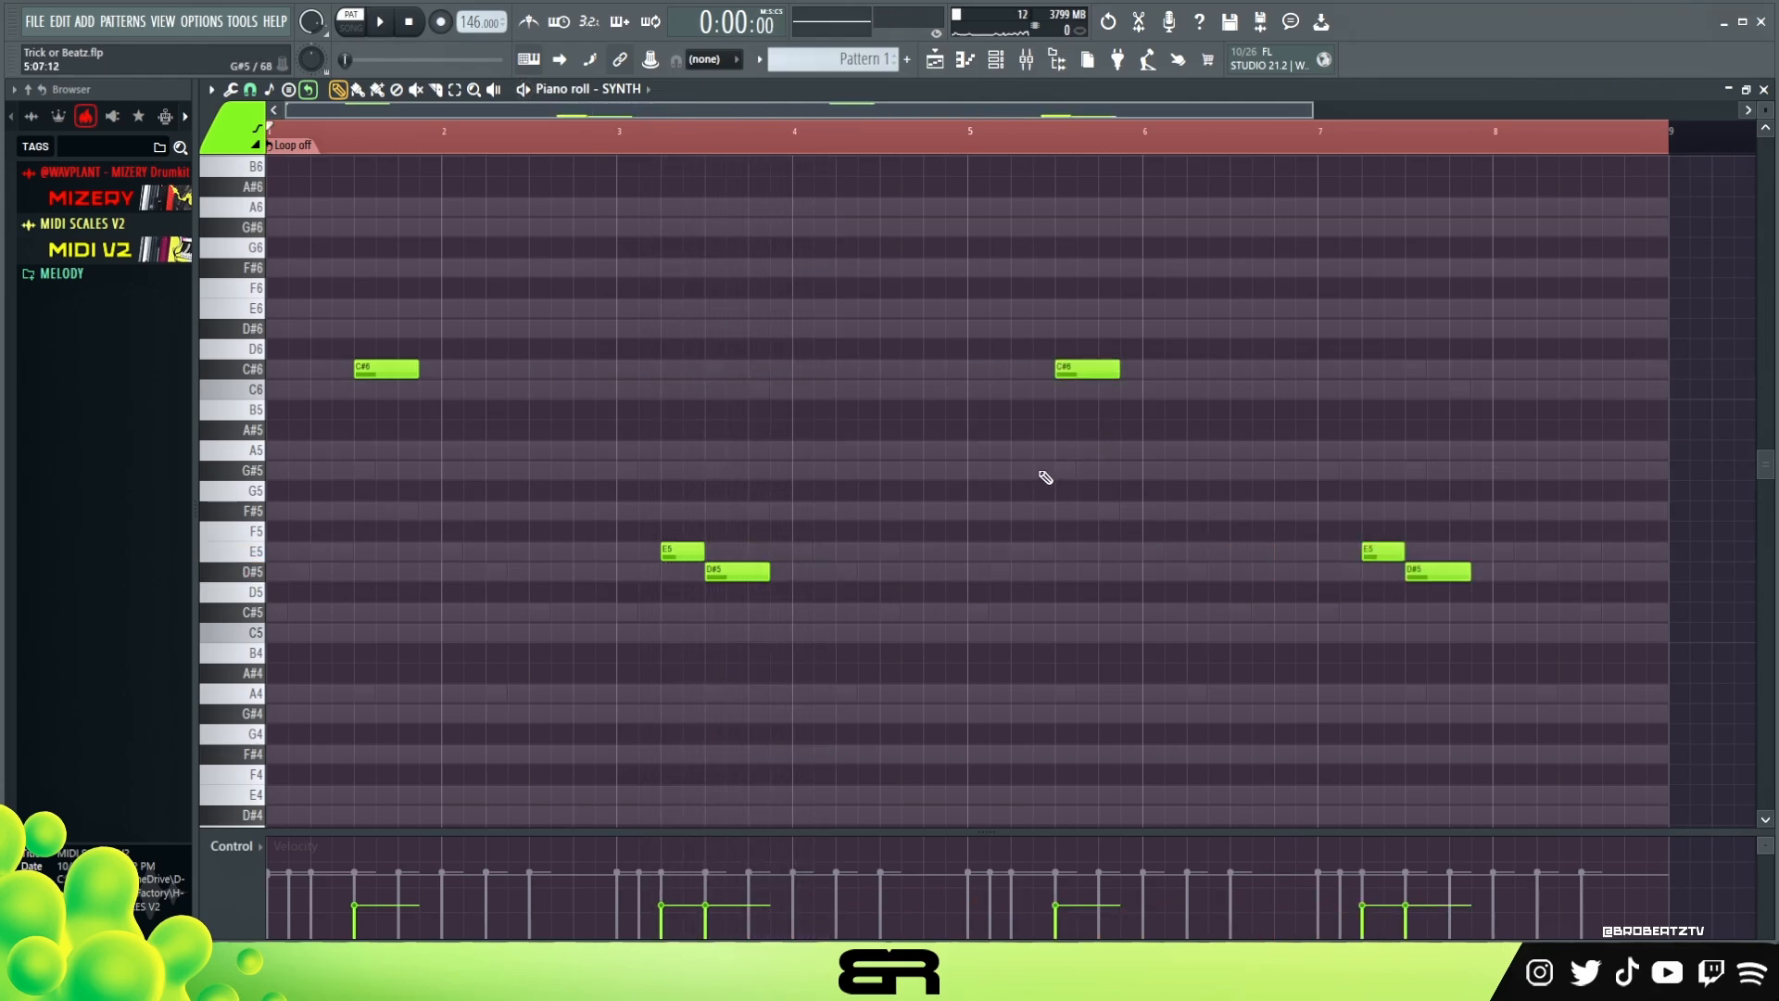
# Step: Lower the C#6 note in bar 5 by one octave, compare it with the higher octave, and play the pattern back
pyautogui.moveTo(1010, 338); pyautogui.dragTo(1150, 396)
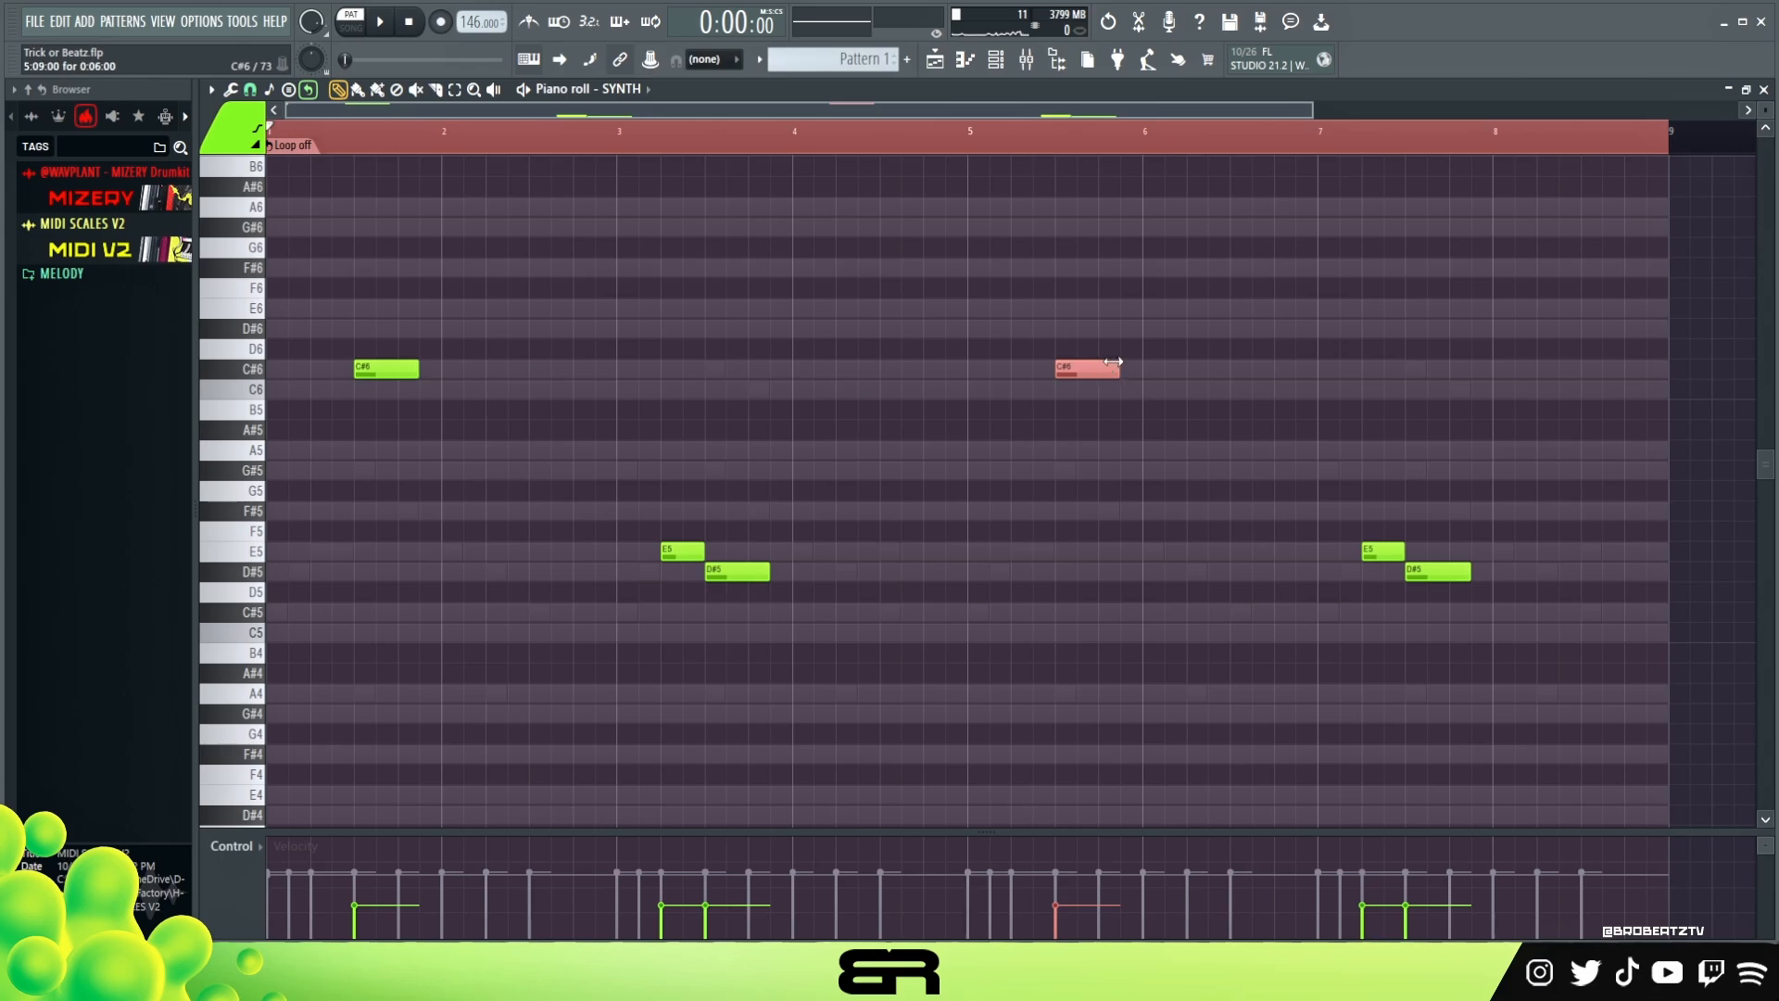
pyautogui.hotkey('ctrl', 'Down')
pyautogui.rightClick(1085, 447)
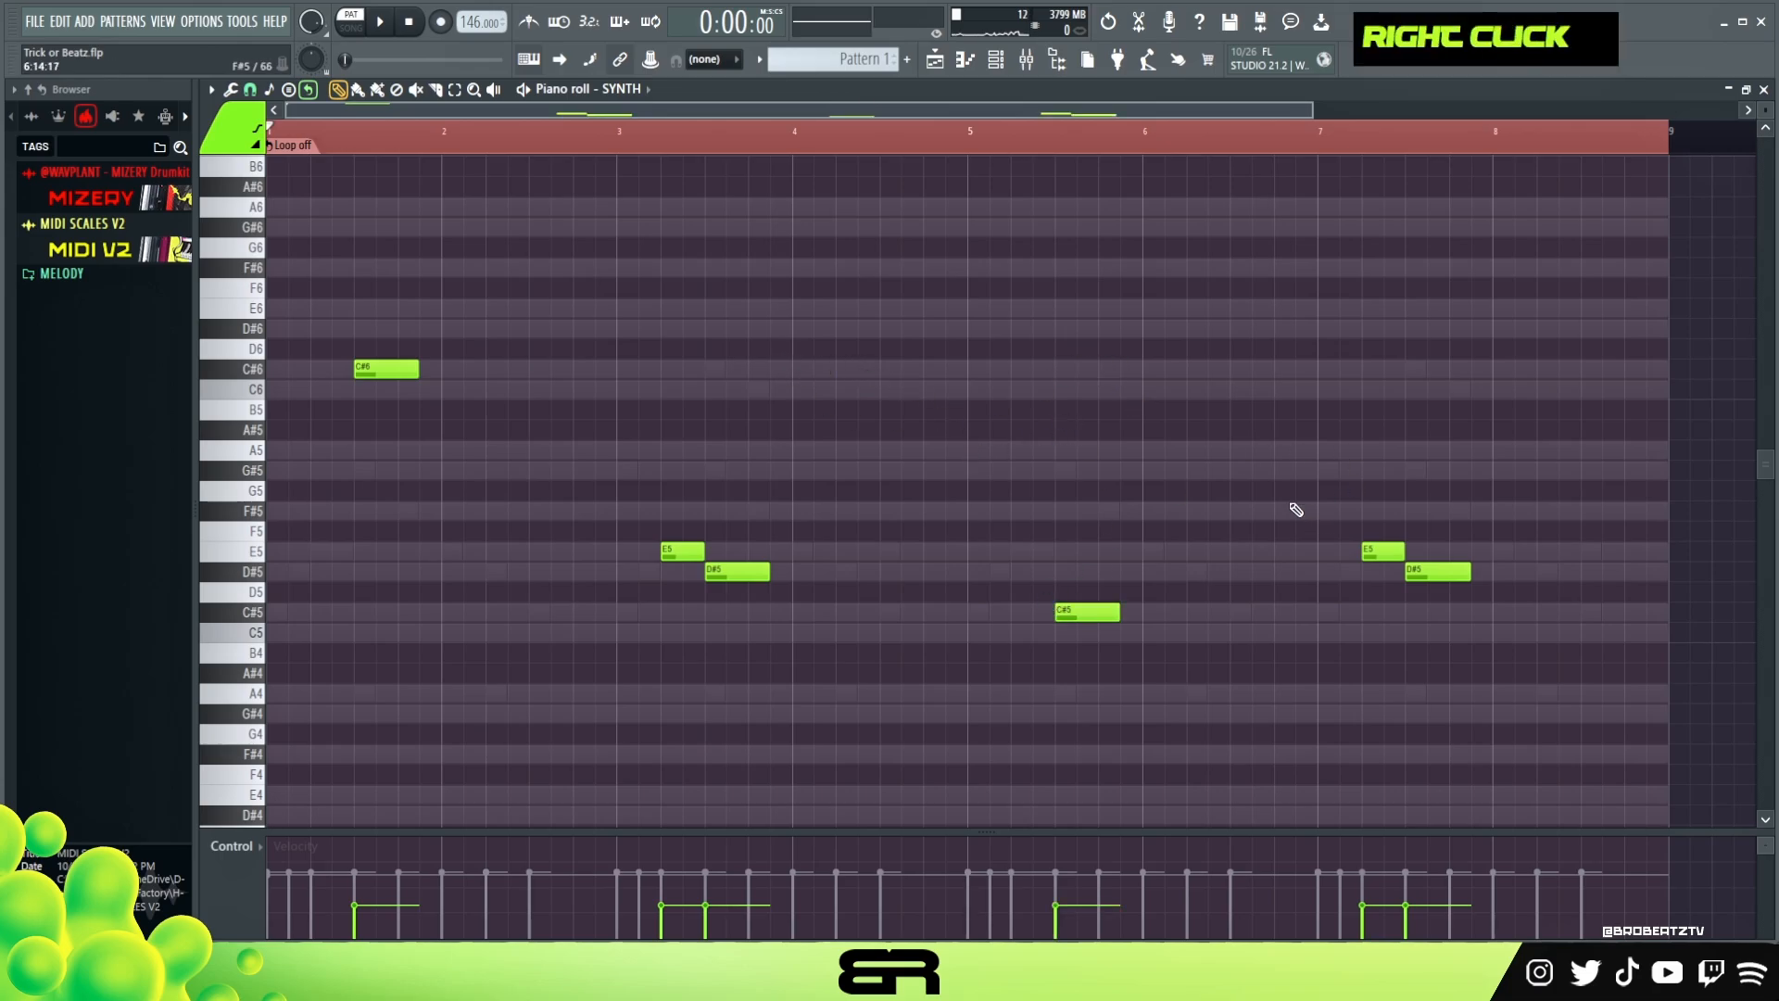
pyautogui.moveTo(1047, 559); pyautogui.dragTo(1140, 667)
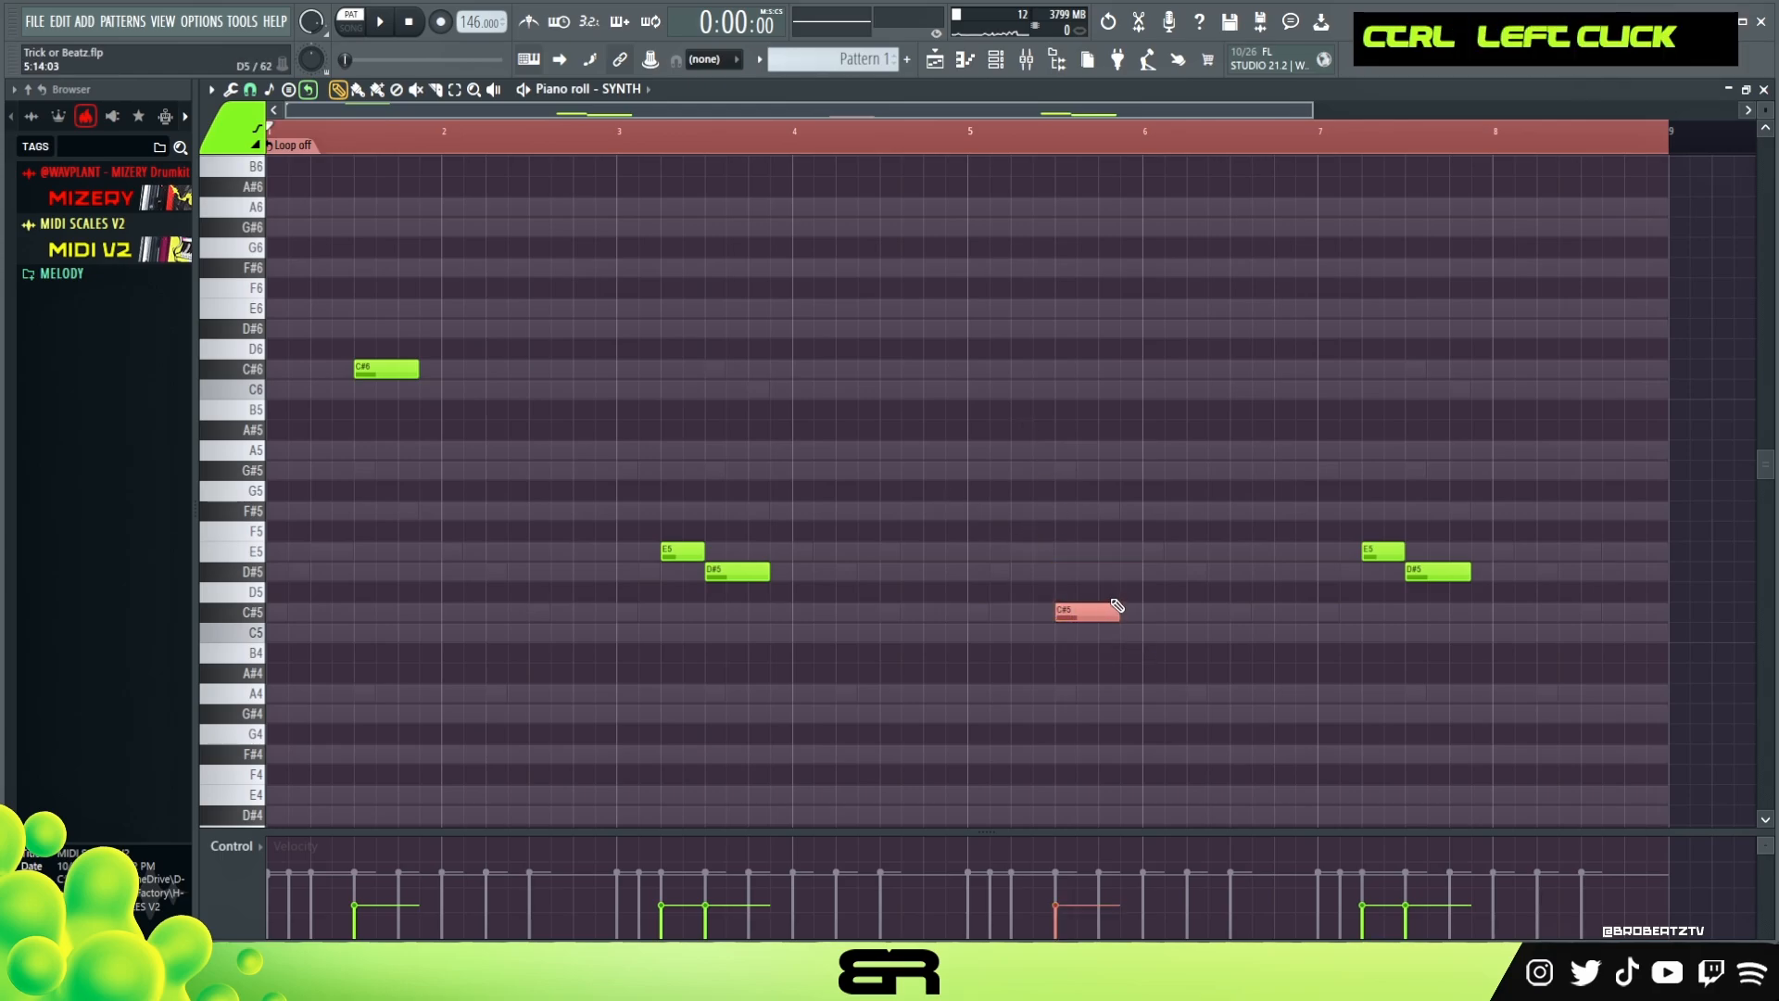
pyautogui.hotkey('ctrl', 'Up')
pyautogui.hotkey('ctrl', 'Down')
pyautogui.rightClick(1167, 593)
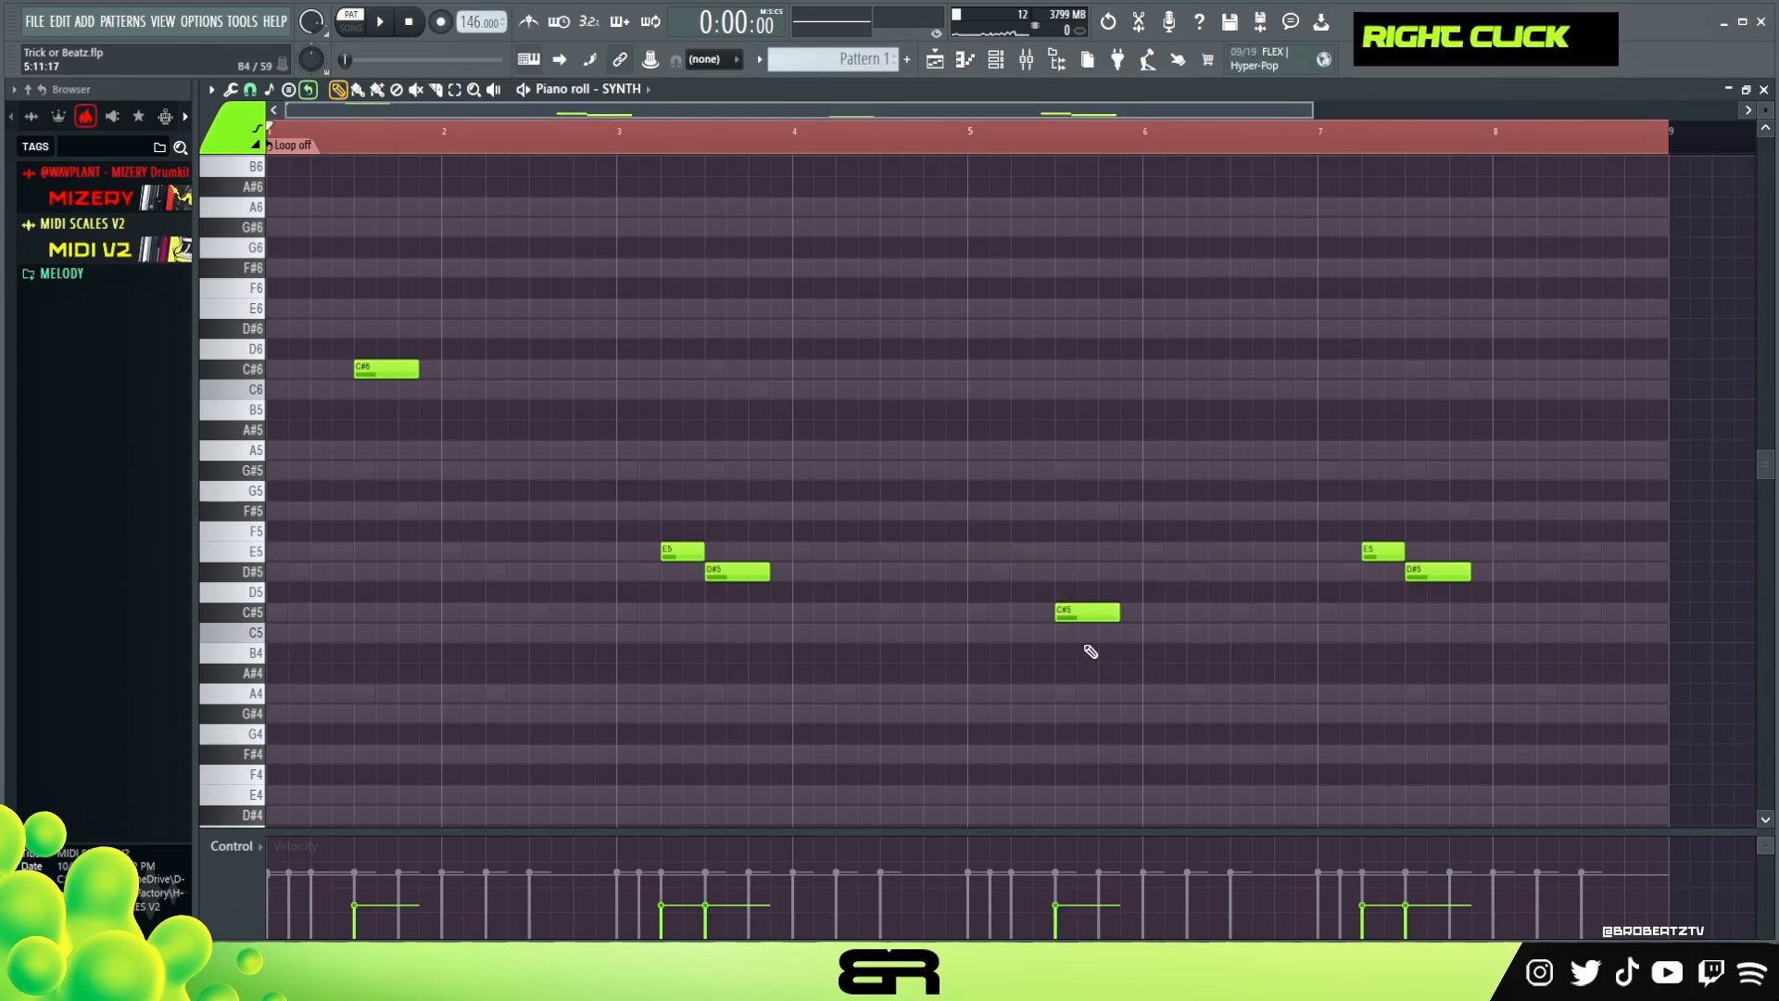
pyautogui.moveTo(983, 401); pyautogui.dragTo(1483, 697)
pyautogui.rightClick(825, 333)
pyautogui.press('space')
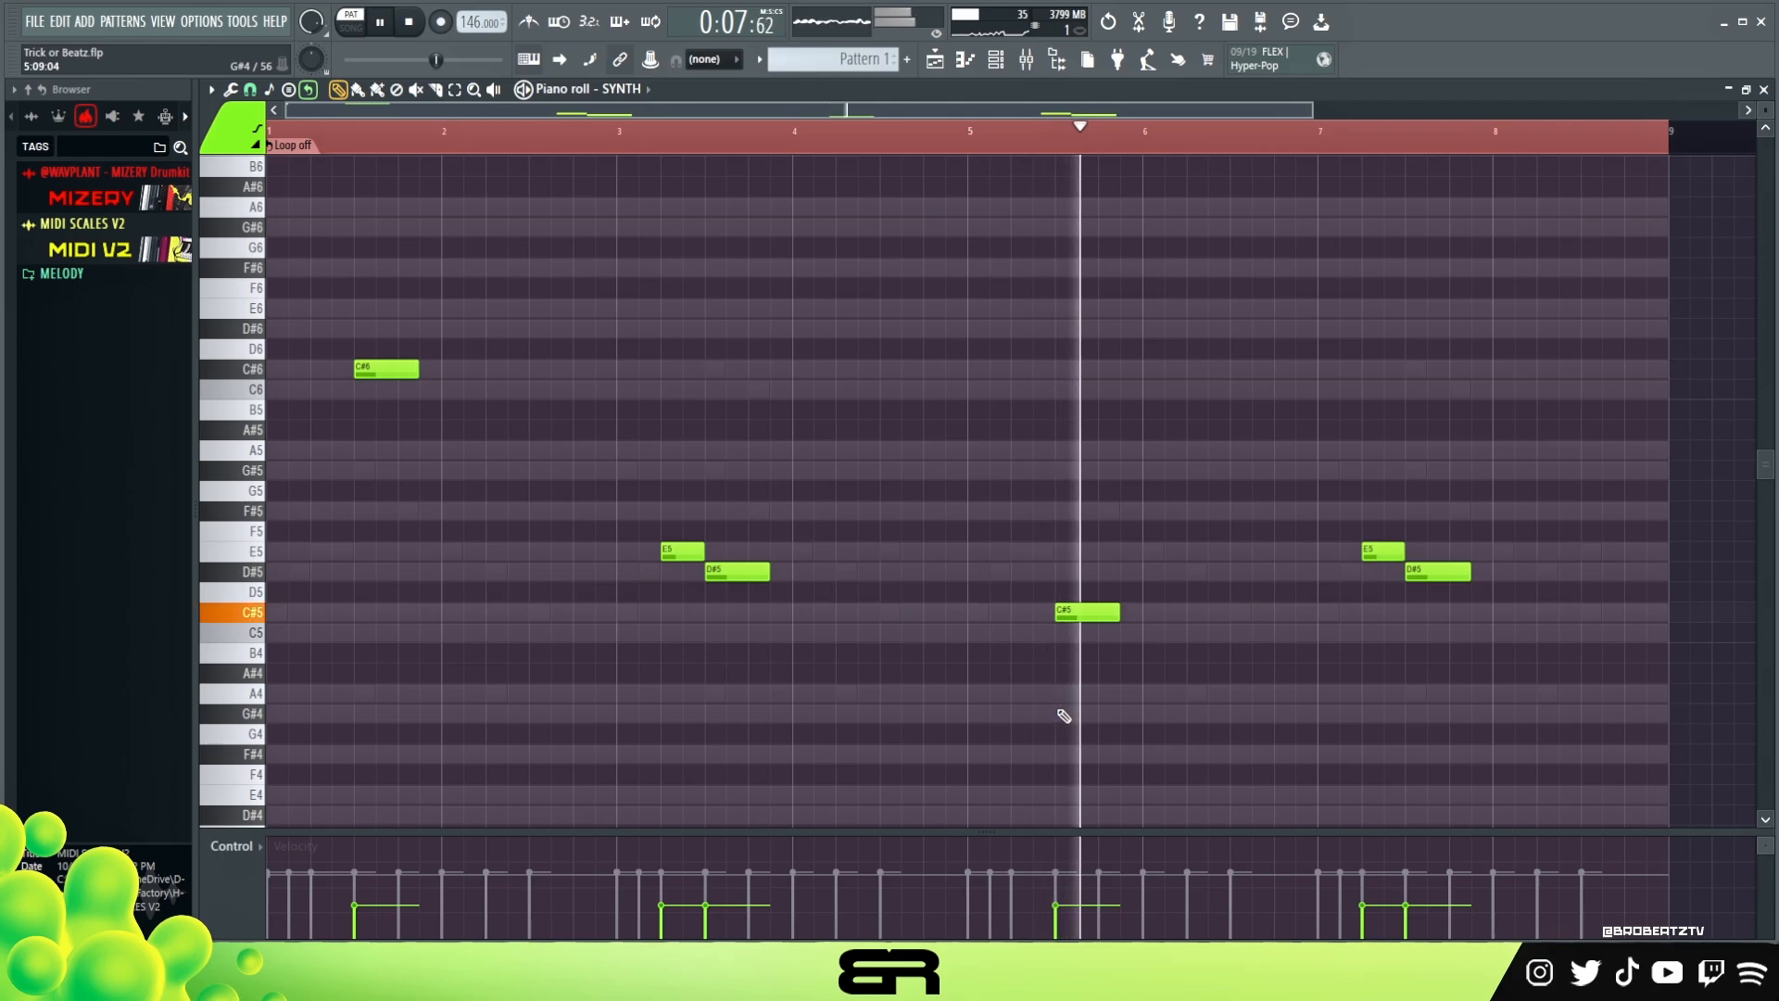
pyautogui.press('space')
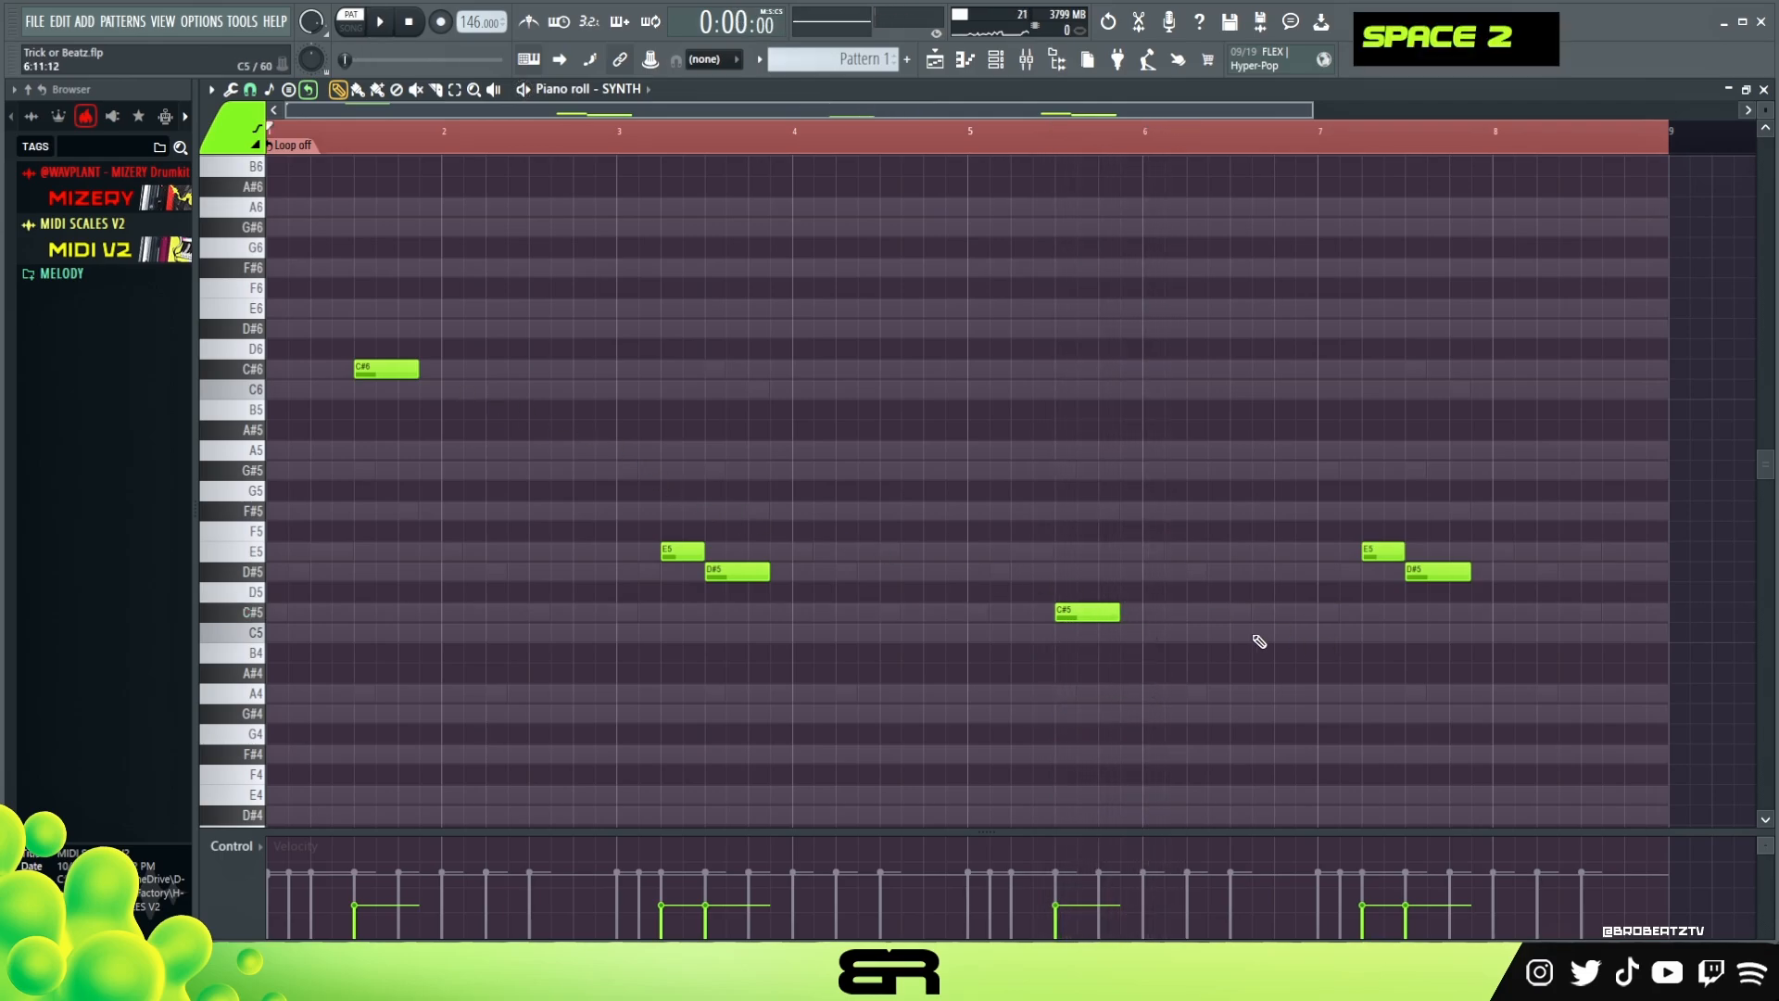
# Step: Replace the first half of the E5 note in bar 7 with a G#5 and play back from bar 7
pyautogui.rightClick(1254, 553)
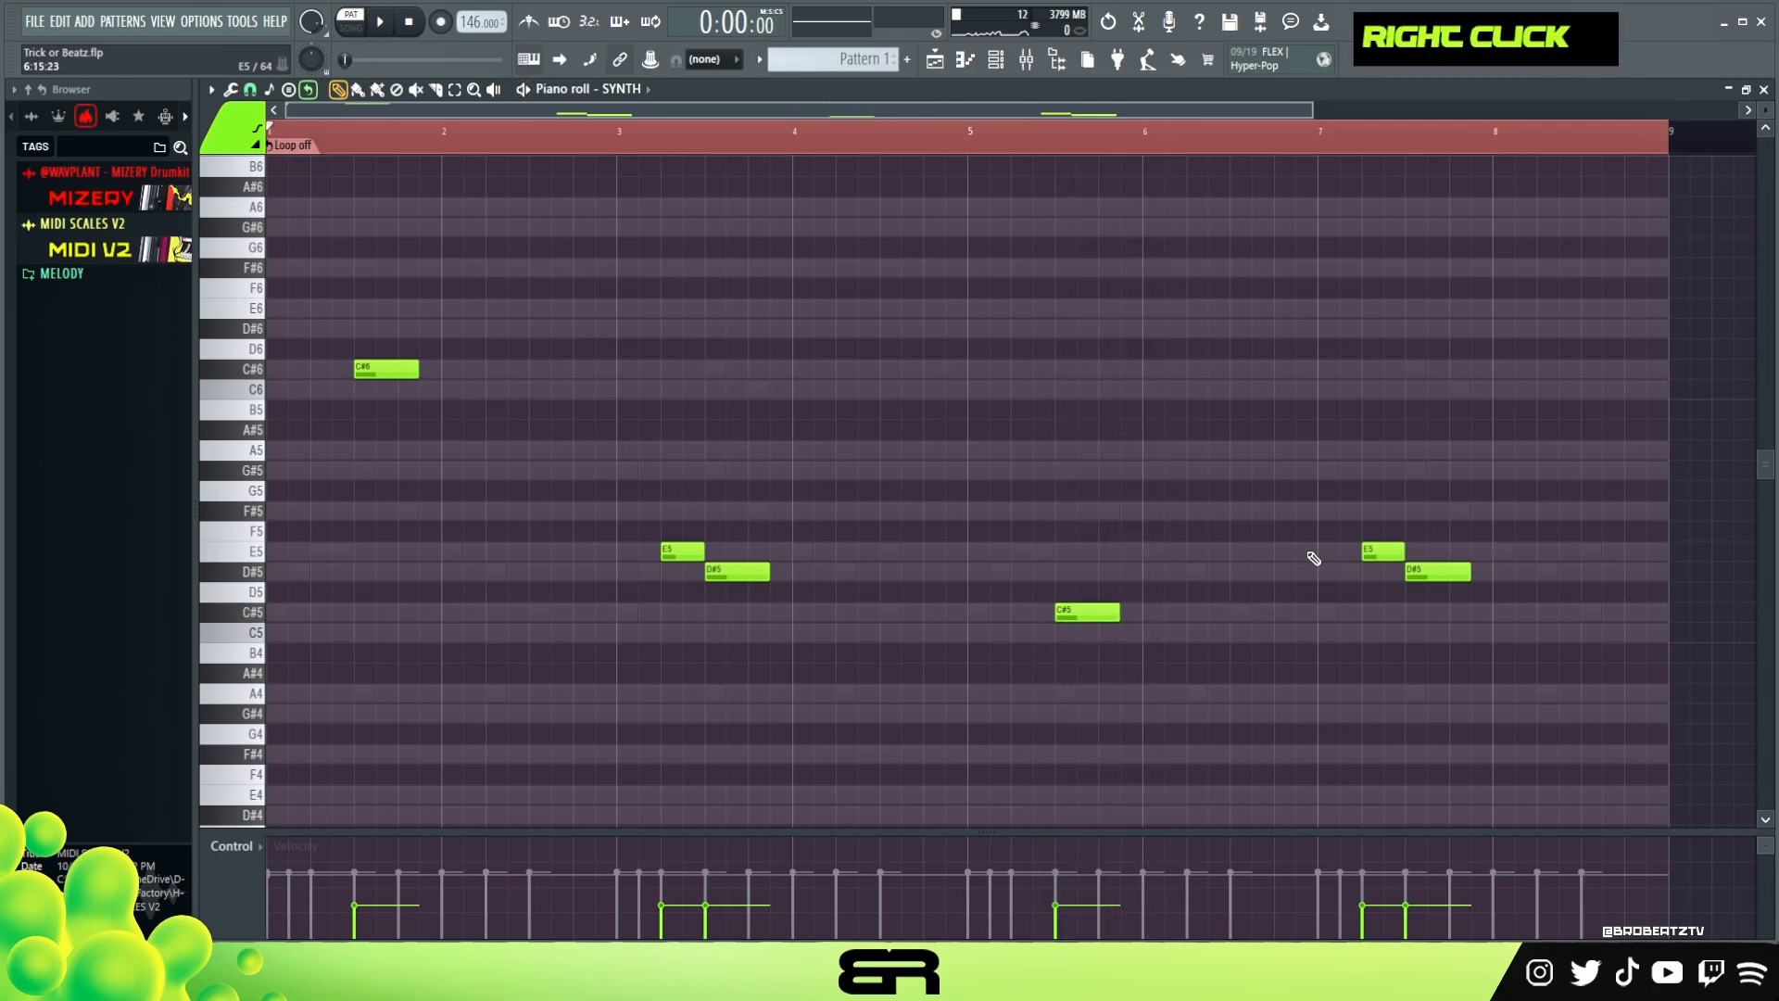
pyautogui.keyDown('ctrl'); pyautogui.click(1390, 550); pyautogui.keyUp('ctrl')
pyautogui.keyDown('shift'); pyautogui.moveTo(1390, 551); pyautogui.dragTo(1371, 551); pyautogui.keyUp('shift')
pyautogui.rightClick(1441, 488)
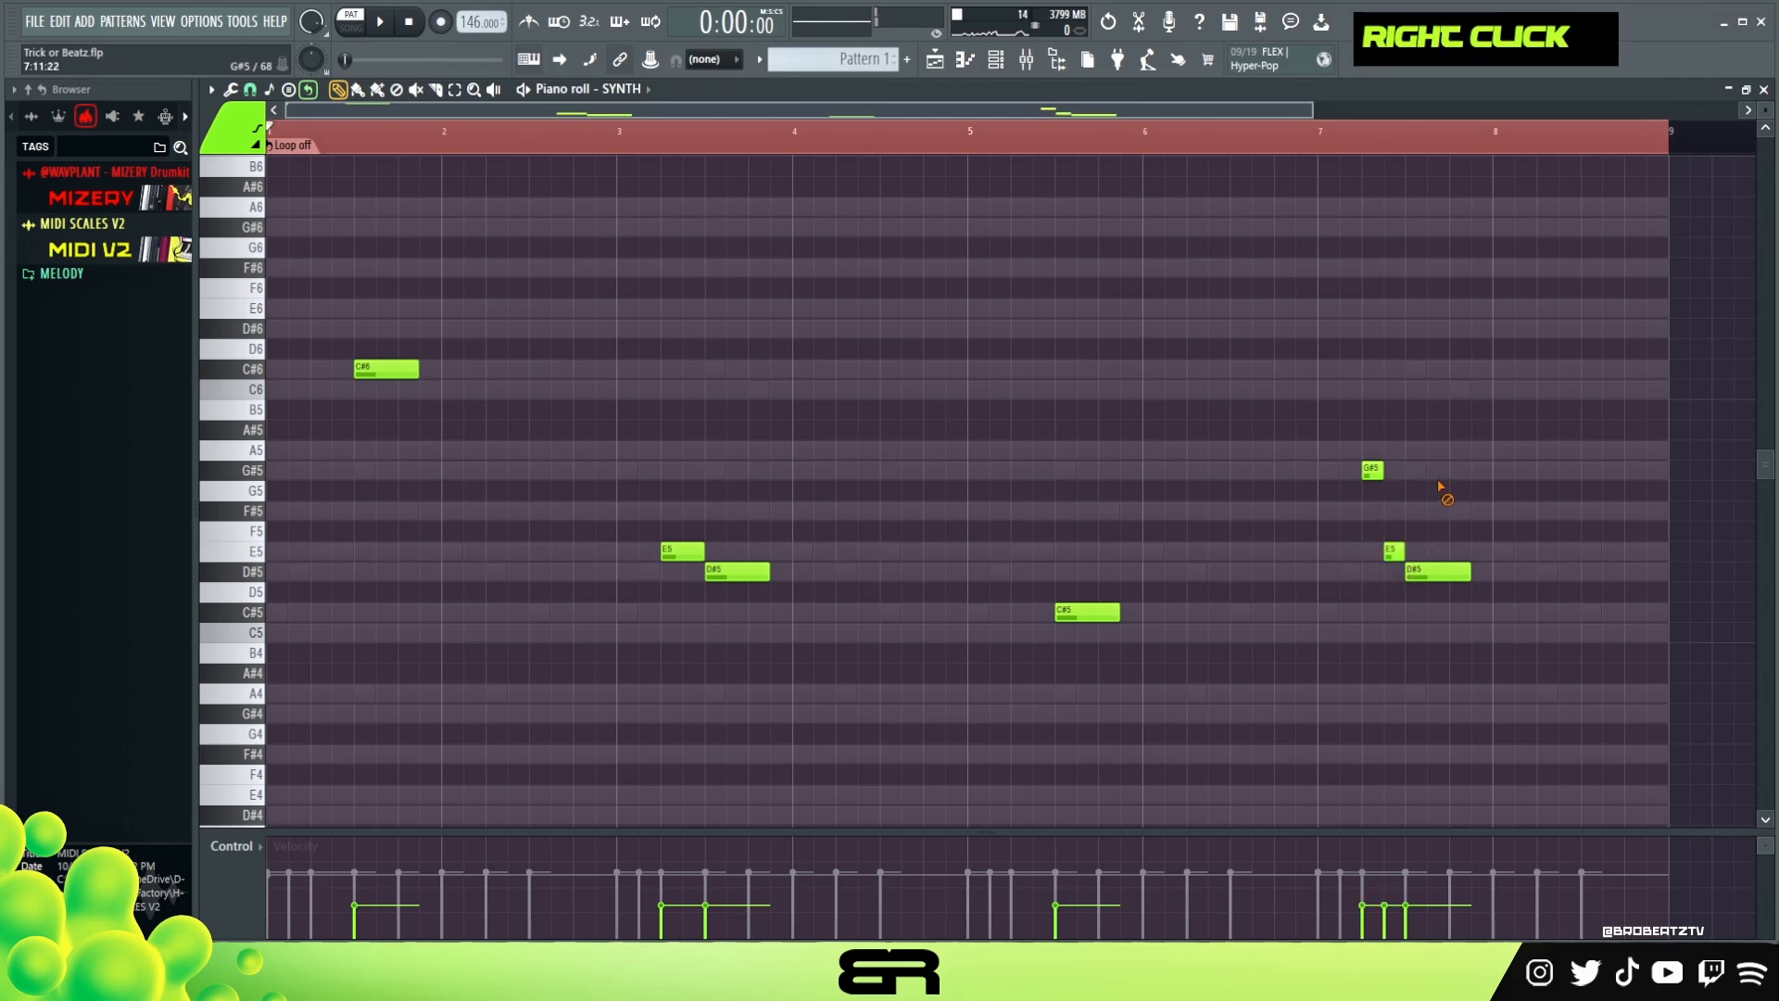
pyautogui.press('space')
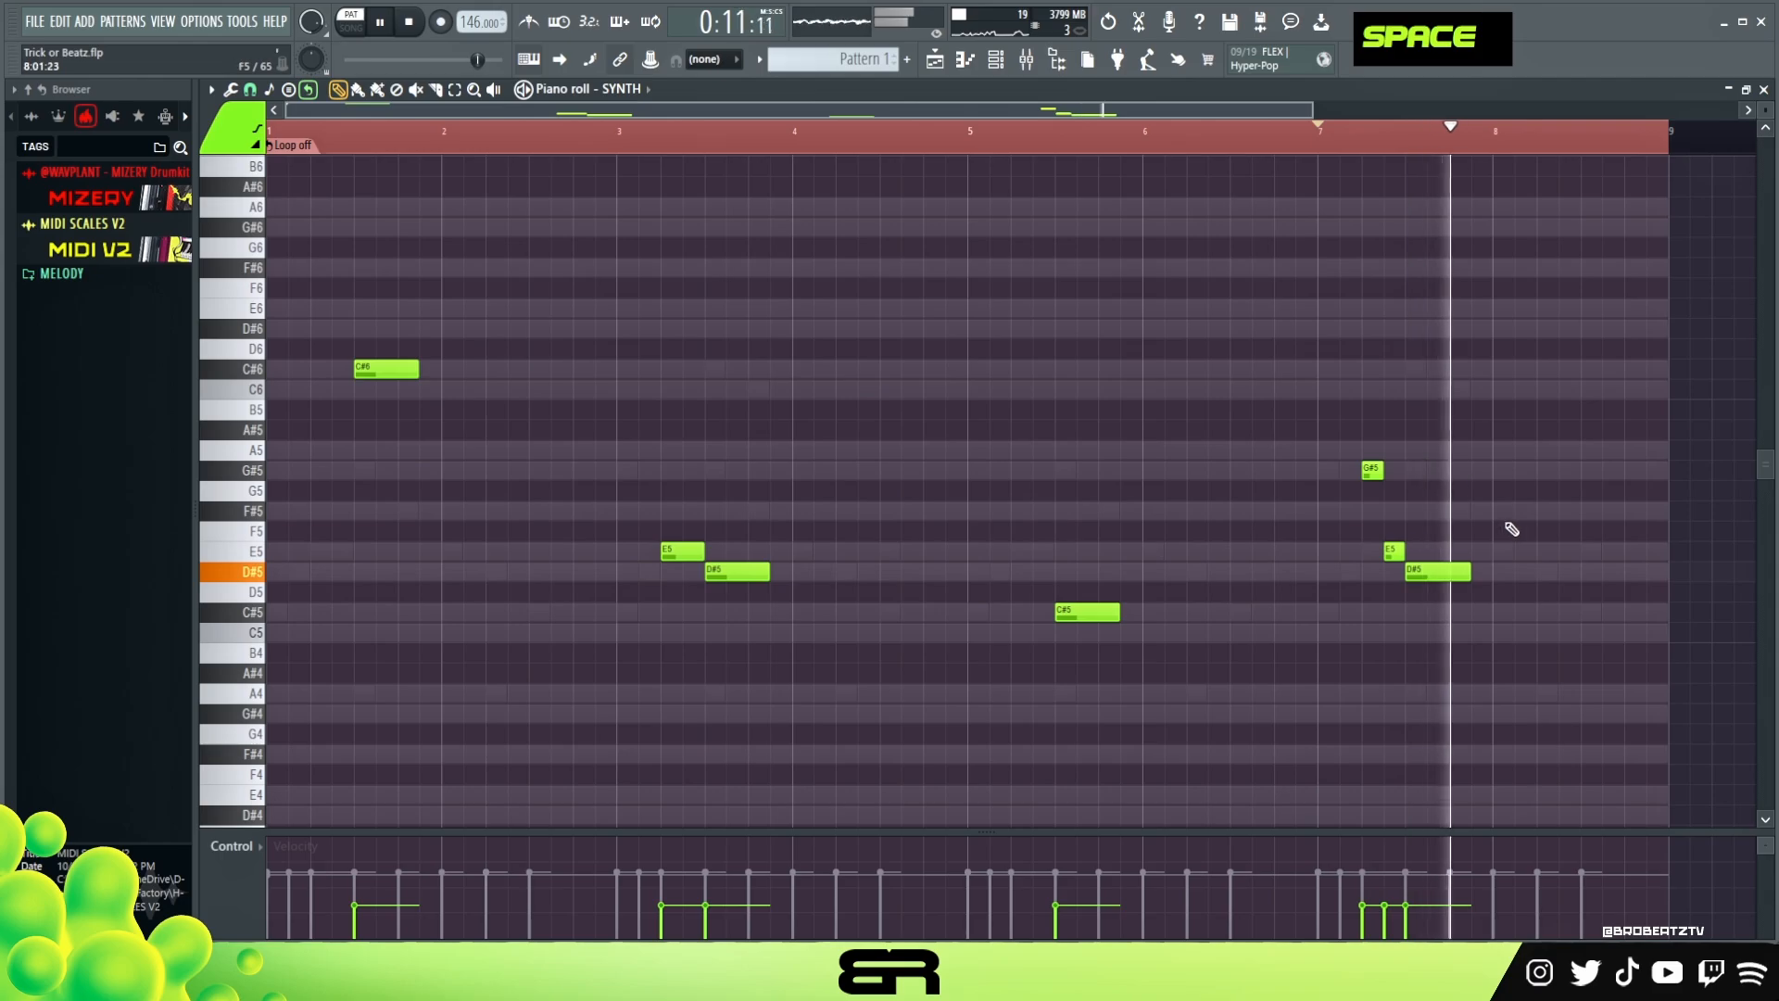
pyautogui.press('space')
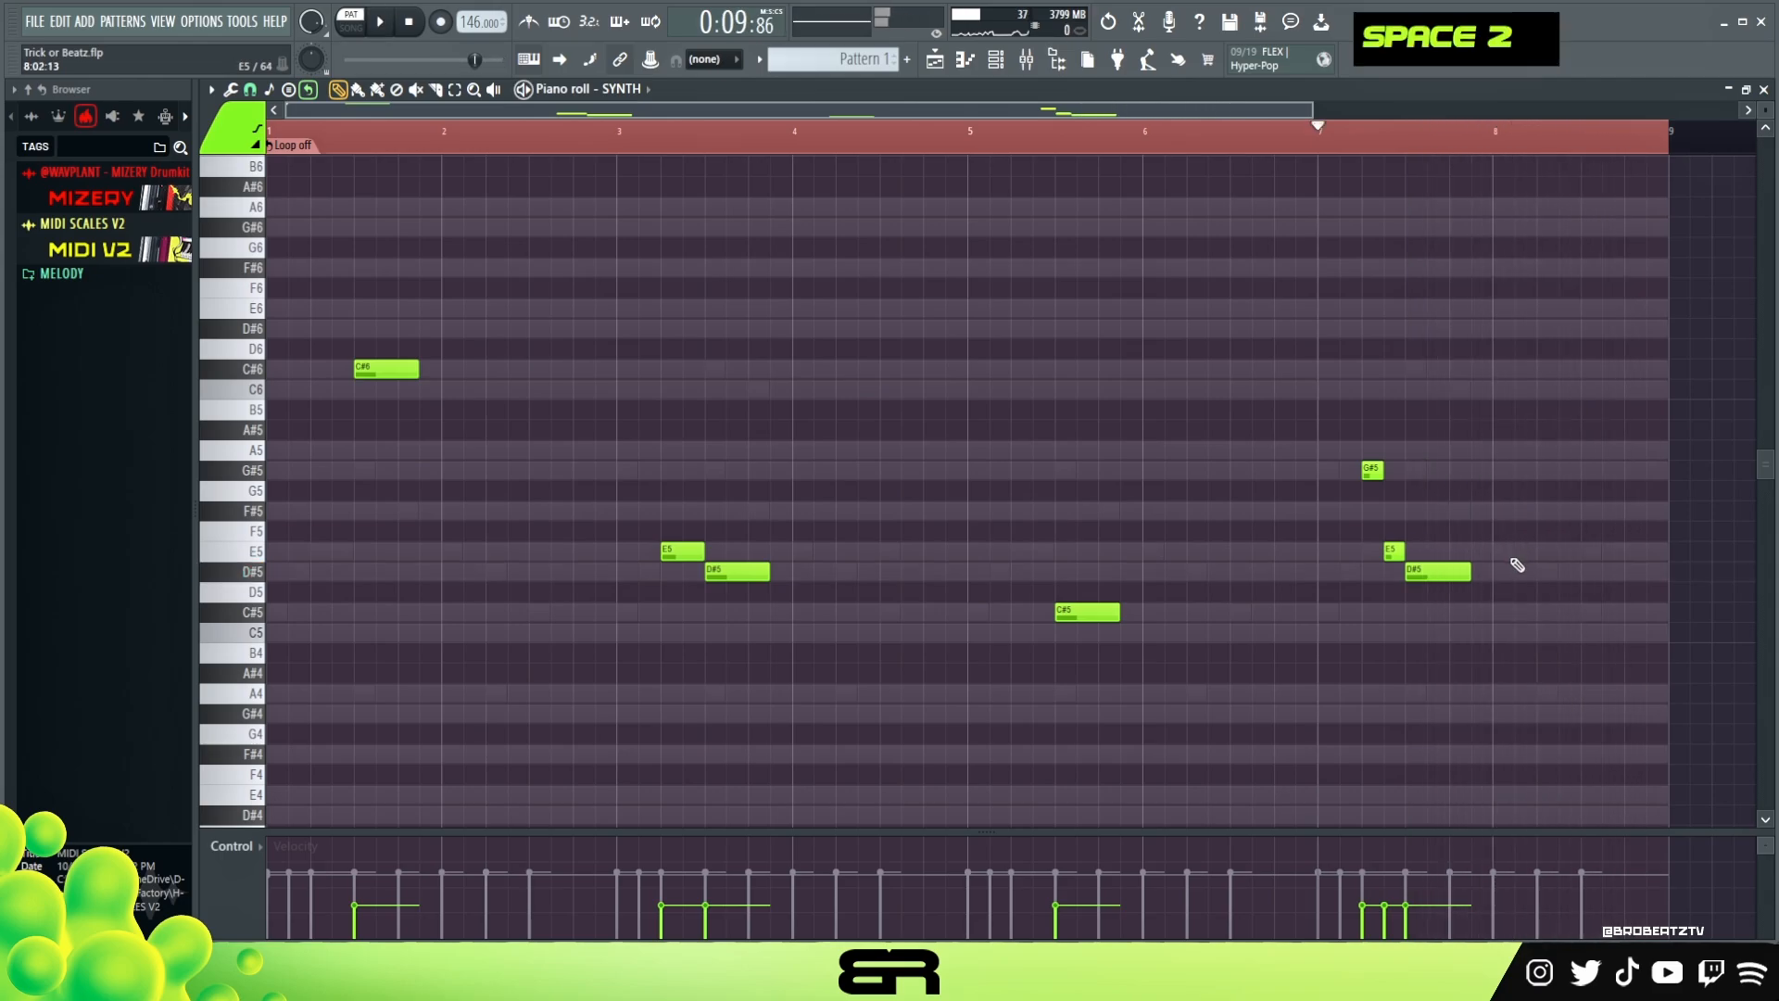
# Step: Open the VIOLIN channel's Kontakt instrument from the channel rack
pyautogui.click(996, 60)
pyautogui.click(464, 357)
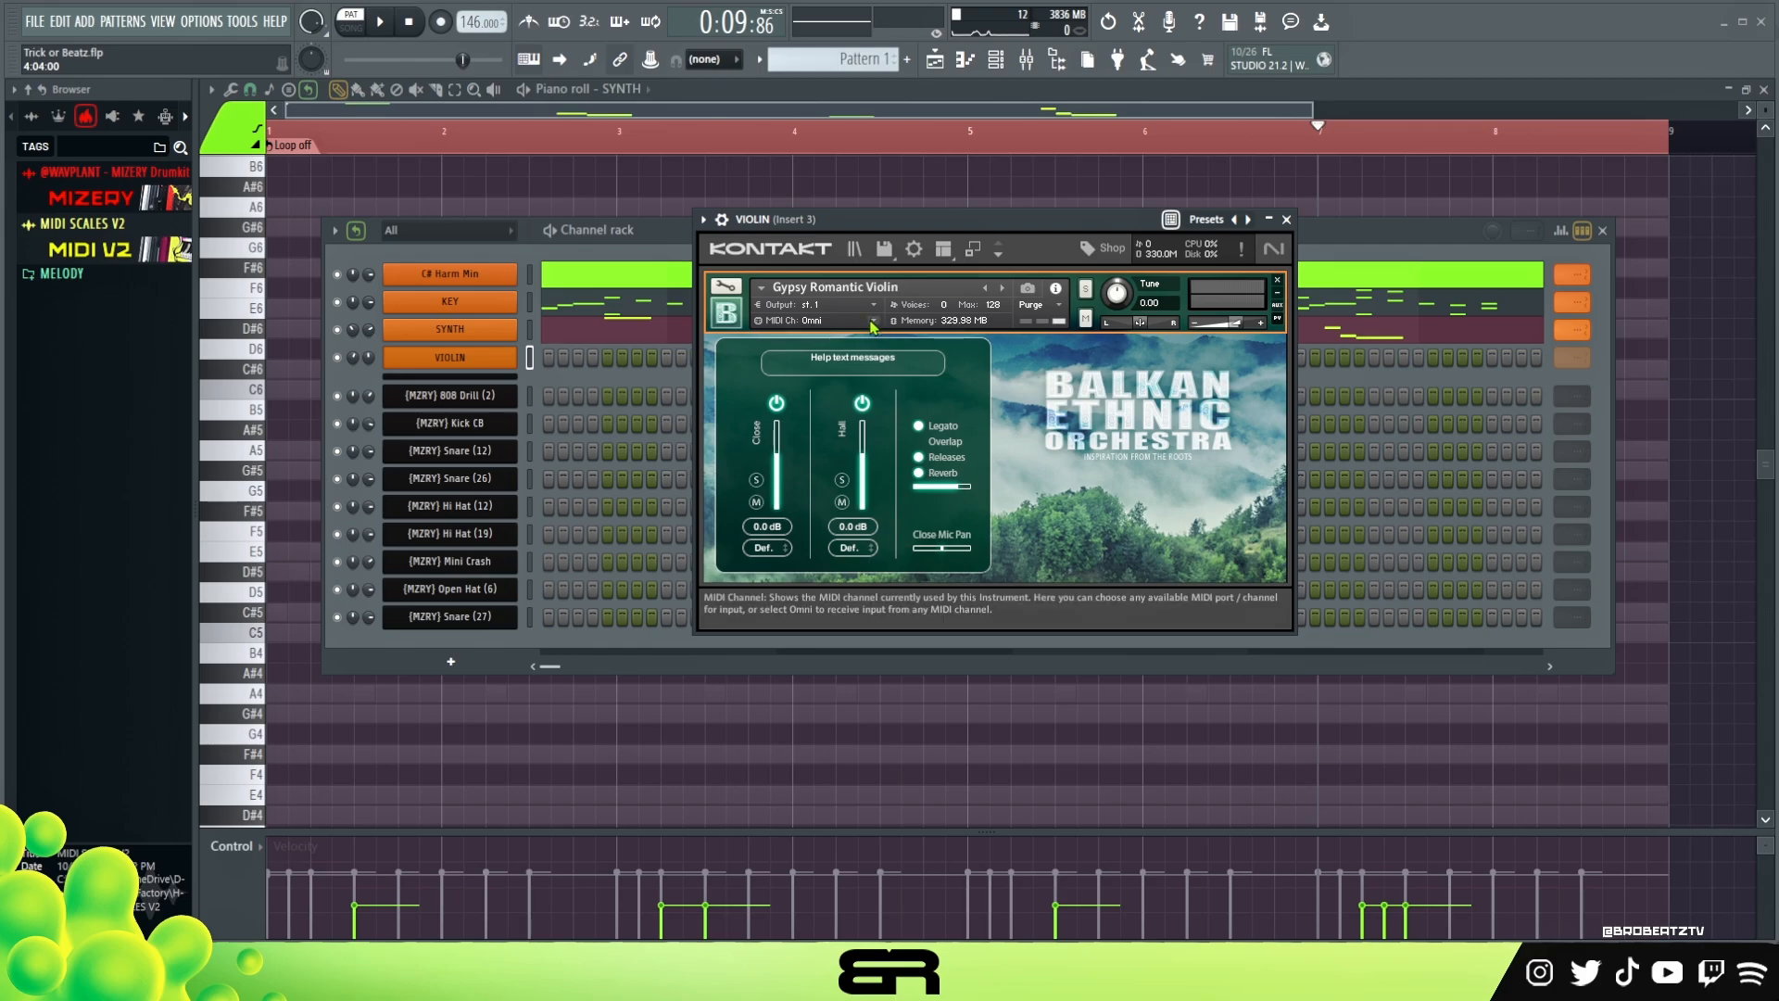
# Step: Move the Gypsy Romantic Violin instrument window aside and open the VIOLIN channel's piano roll
pyautogui.moveTo(930, 220); pyautogui.dragTo(881, 202)
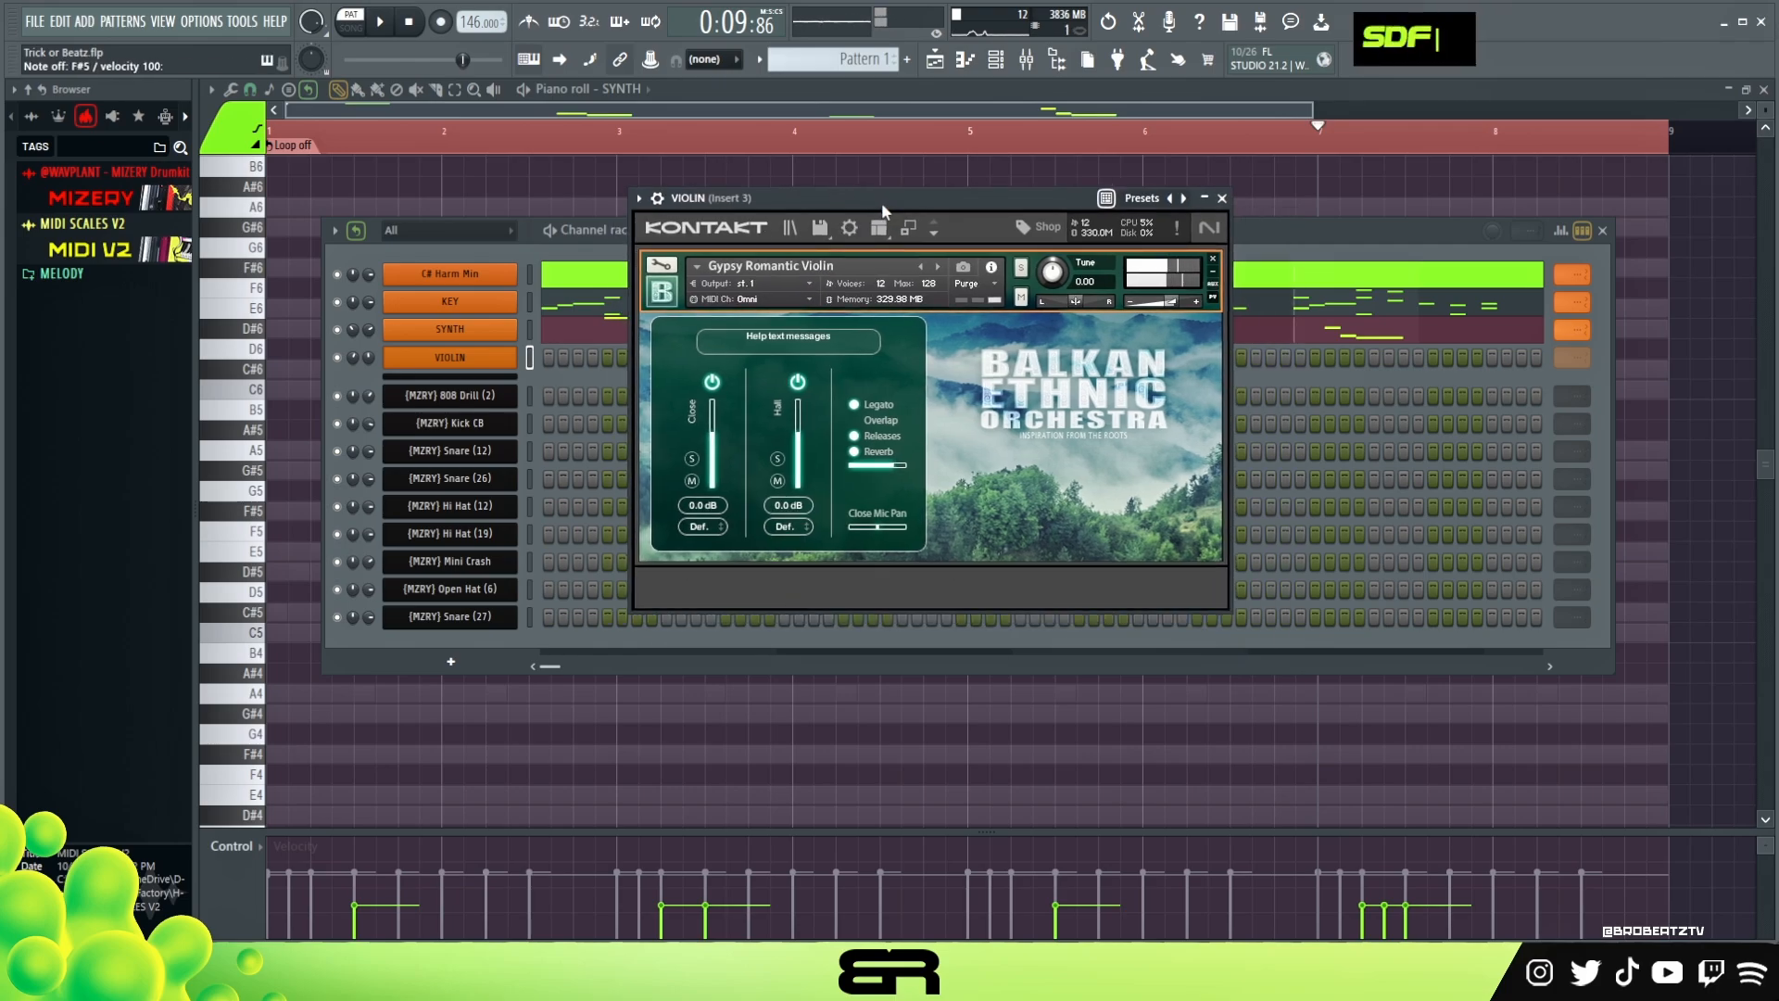
pyautogui.moveTo(881, 202); pyautogui.dragTo(1097, 222)
pyautogui.rightClick(474, 360)
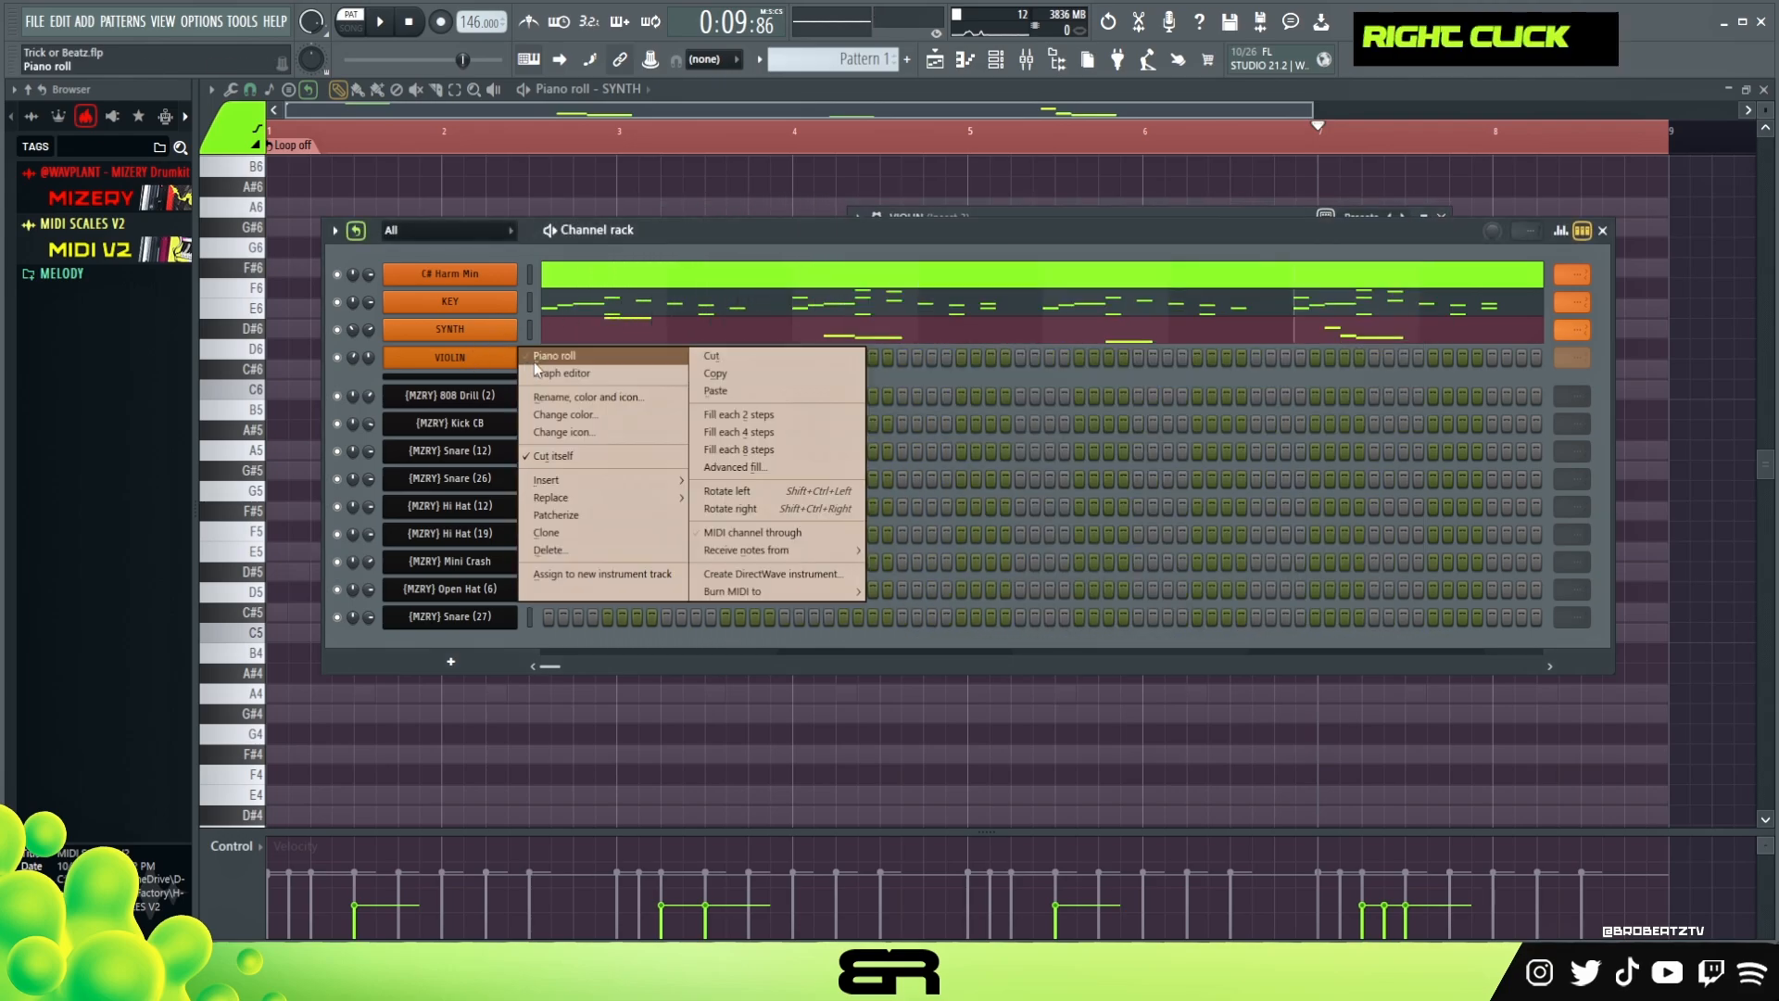
pyautogui.click(547, 355)
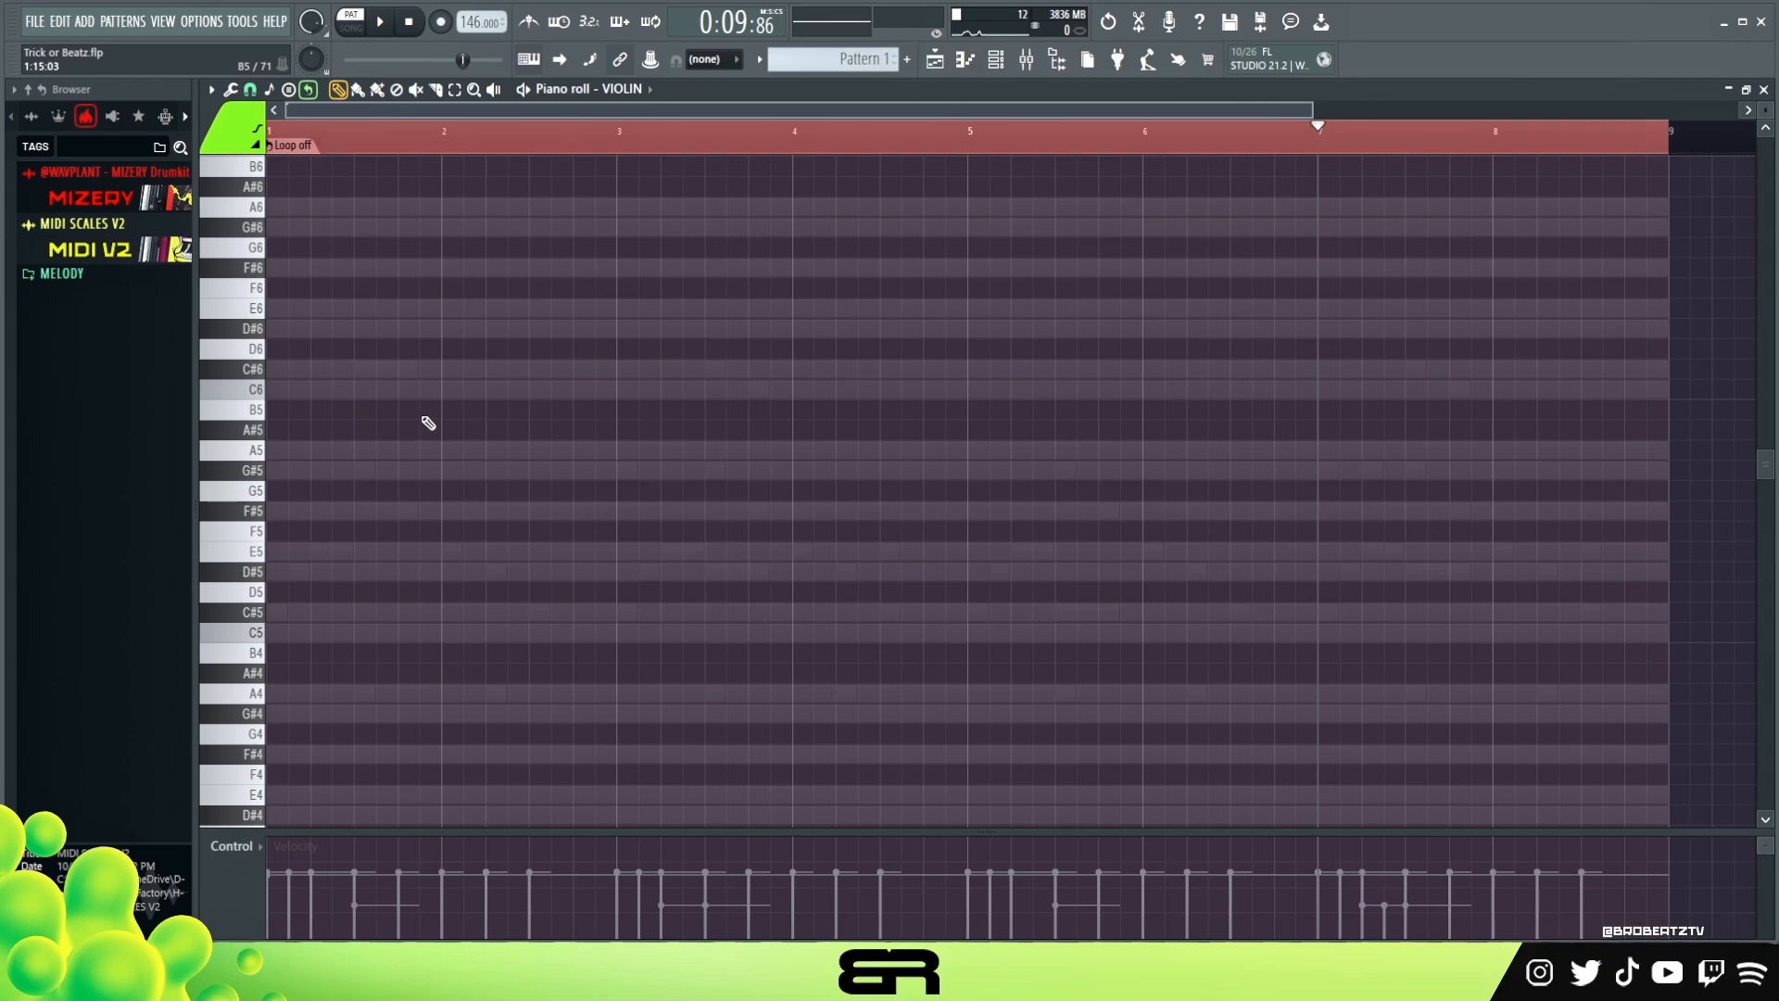
# Step: Open the SYNTH piano roll and examine where its notes and the gaps between them fall across the eight bars
pyautogui.click(997, 63)
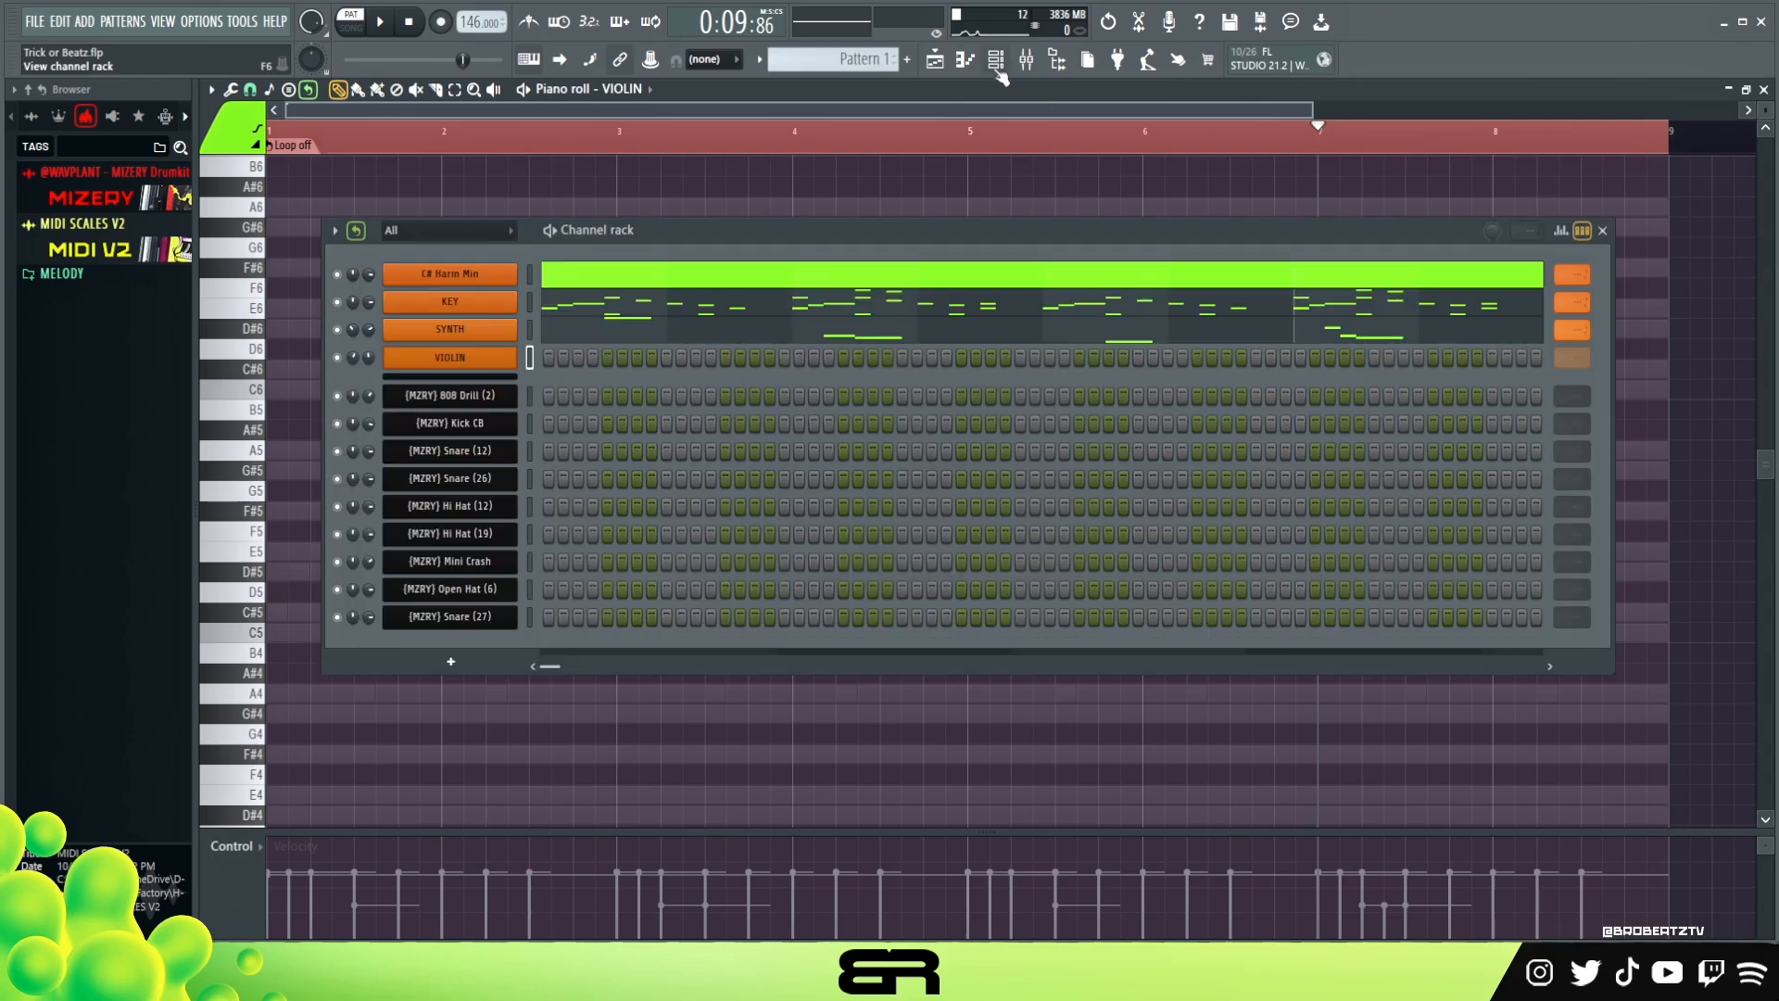
pyautogui.click(657, 336)
pyautogui.moveTo(328, 323); pyautogui.dragTo(431, 434)
pyautogui.moveTo(619, 519); pyautogui.dragTo(793, 593)
pyautogui.rightClick(452, 313)
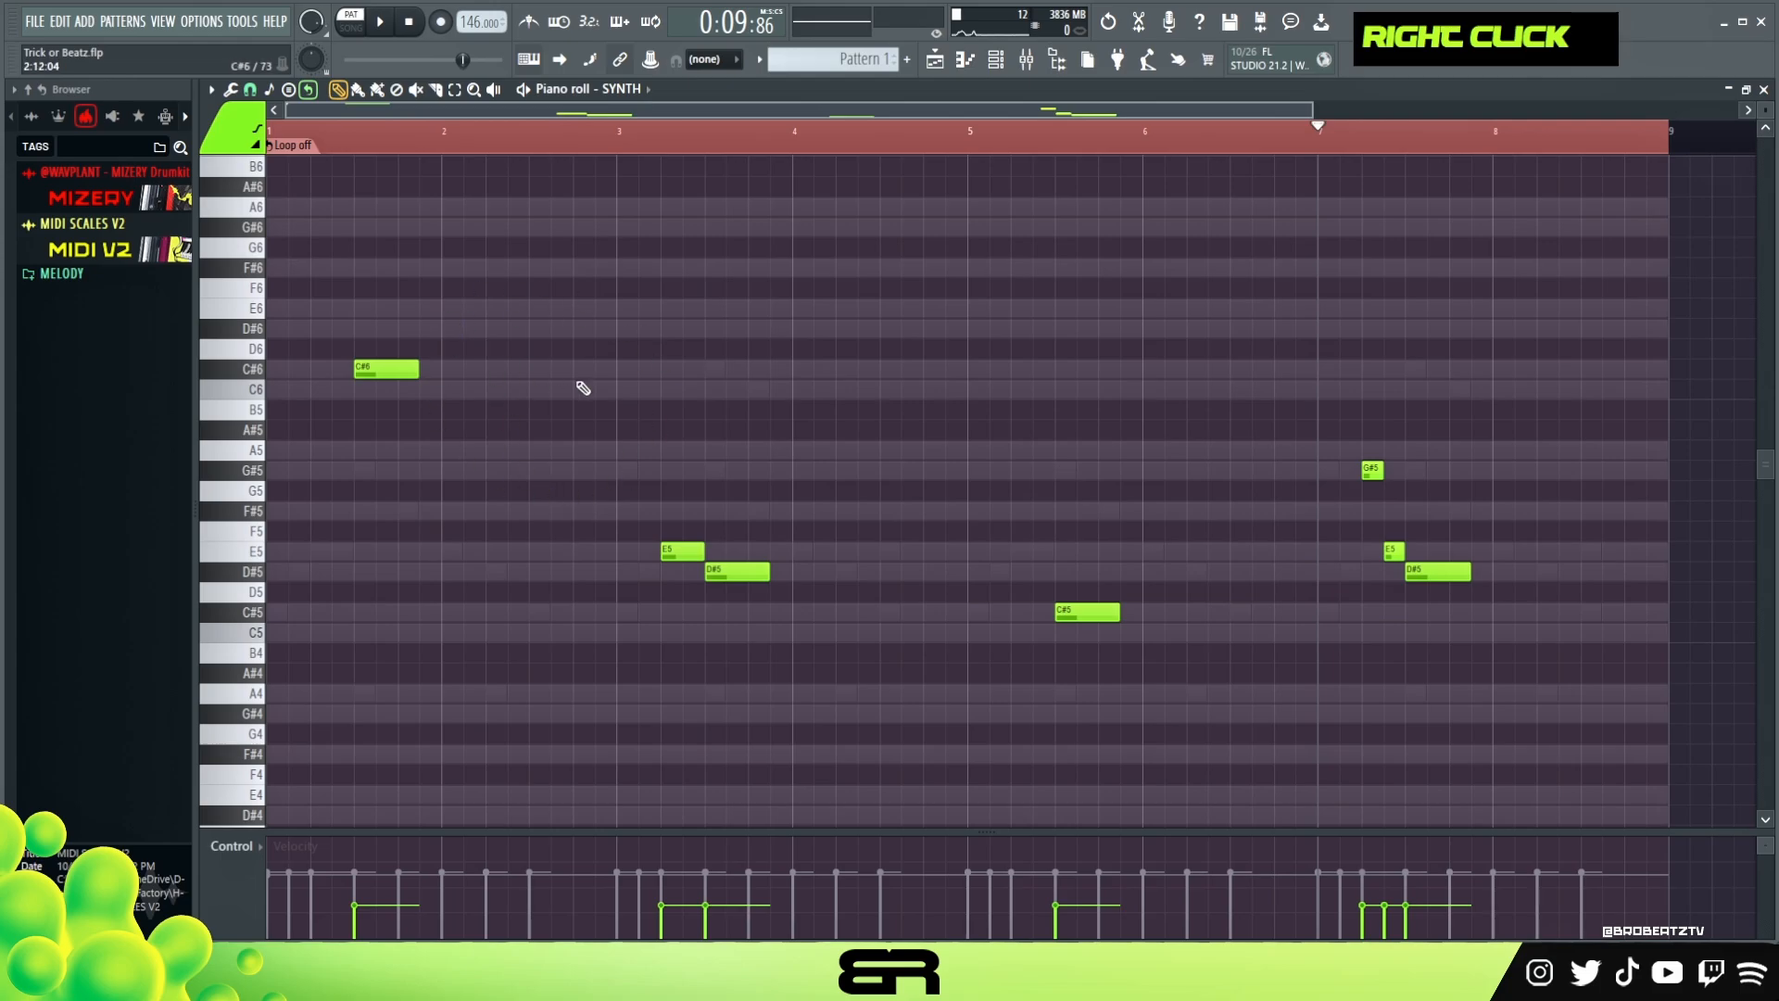
pyautogui.click(491, 450)
pyautogui.doubleClick(556, 369)
pyautogui.rightClick(483, 474)
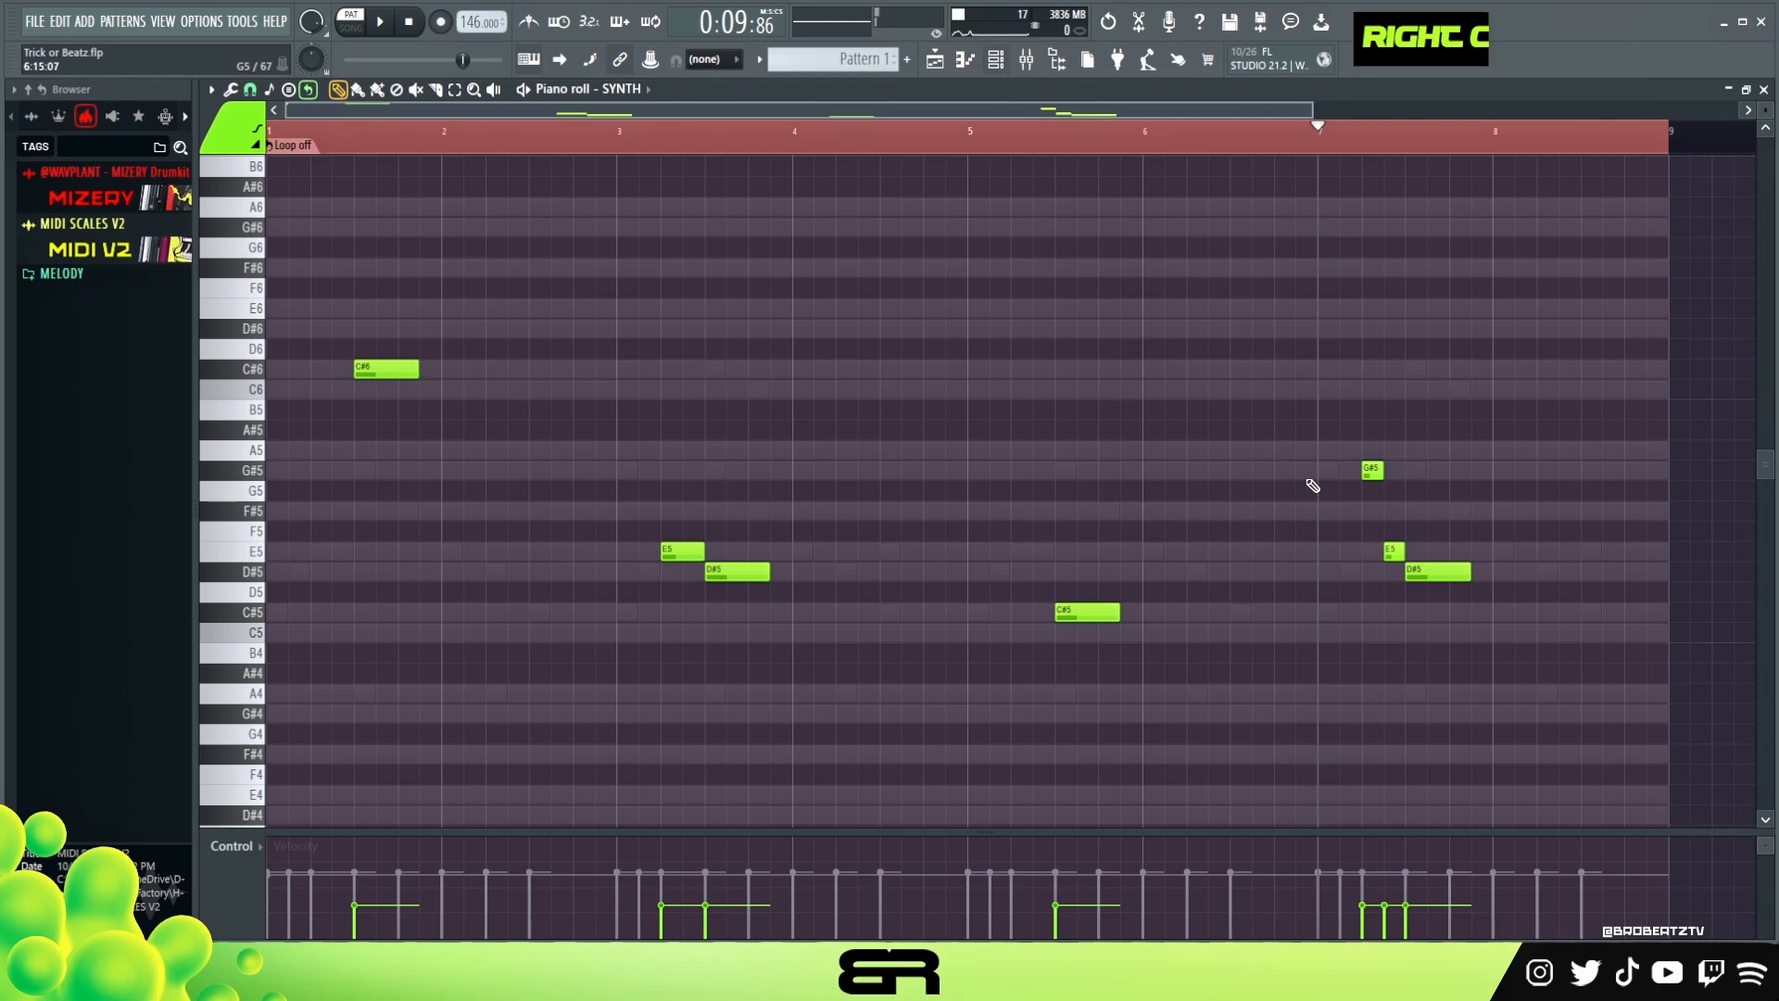
pyautogui.keyDown('ctrl'); pyautogui.moveTo(1126, 466); pyautogui.dragTo(1056, 671); pyautogui.keyUp('ctrl')
pyautogui.keyDown('ctrl'); pyautogui.moveTo(1334, 419); pyautogui.dragTo(1515, 603); pyautogui.keyUp('ctrl')
pyautogui.keyDown('ctrl'); pyautogui.moveTo(812, 530); pyautogui.dragTo(660, 582); pyautogui.keyUp('ctrl')
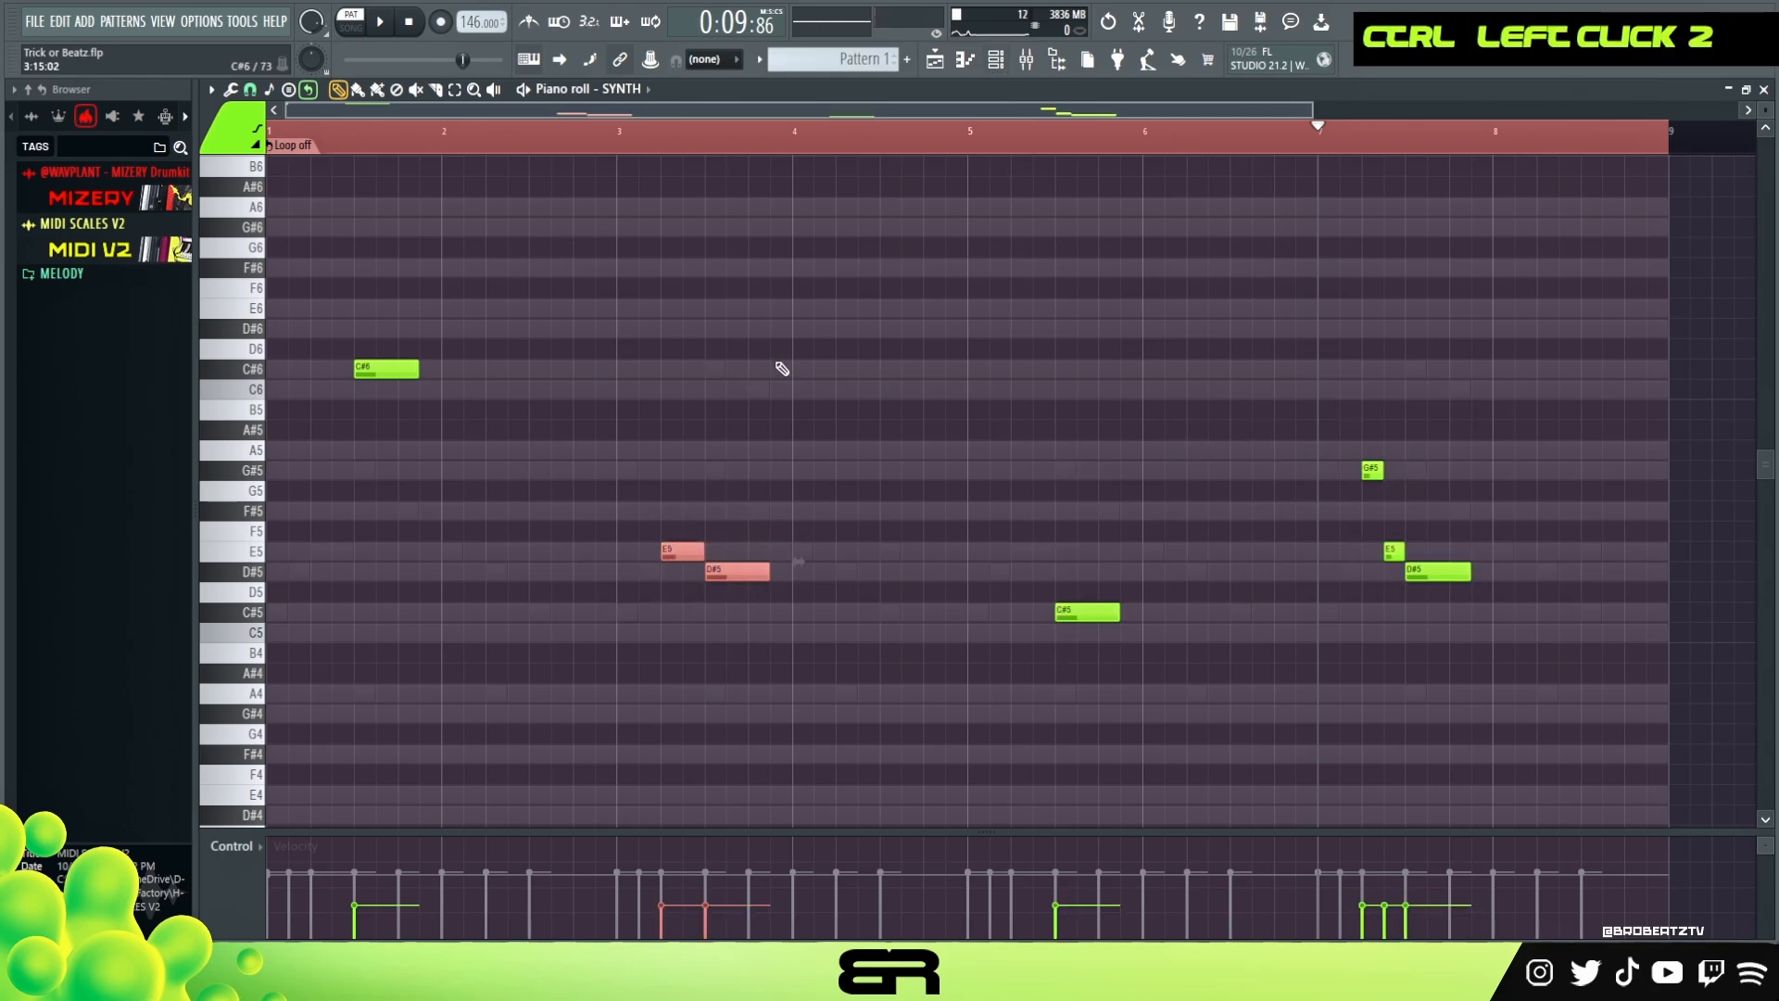
pyautogui.rightClick(770, 369)
# Step: Reopen the VIOLIN piano roll and draft a short opening note at bar 2, trying C#6, C6 and B5 against playback
pyautogui.click(994, 61)
pyautogui.rightClick(493, 357)
pyautogui.click(555, 356)
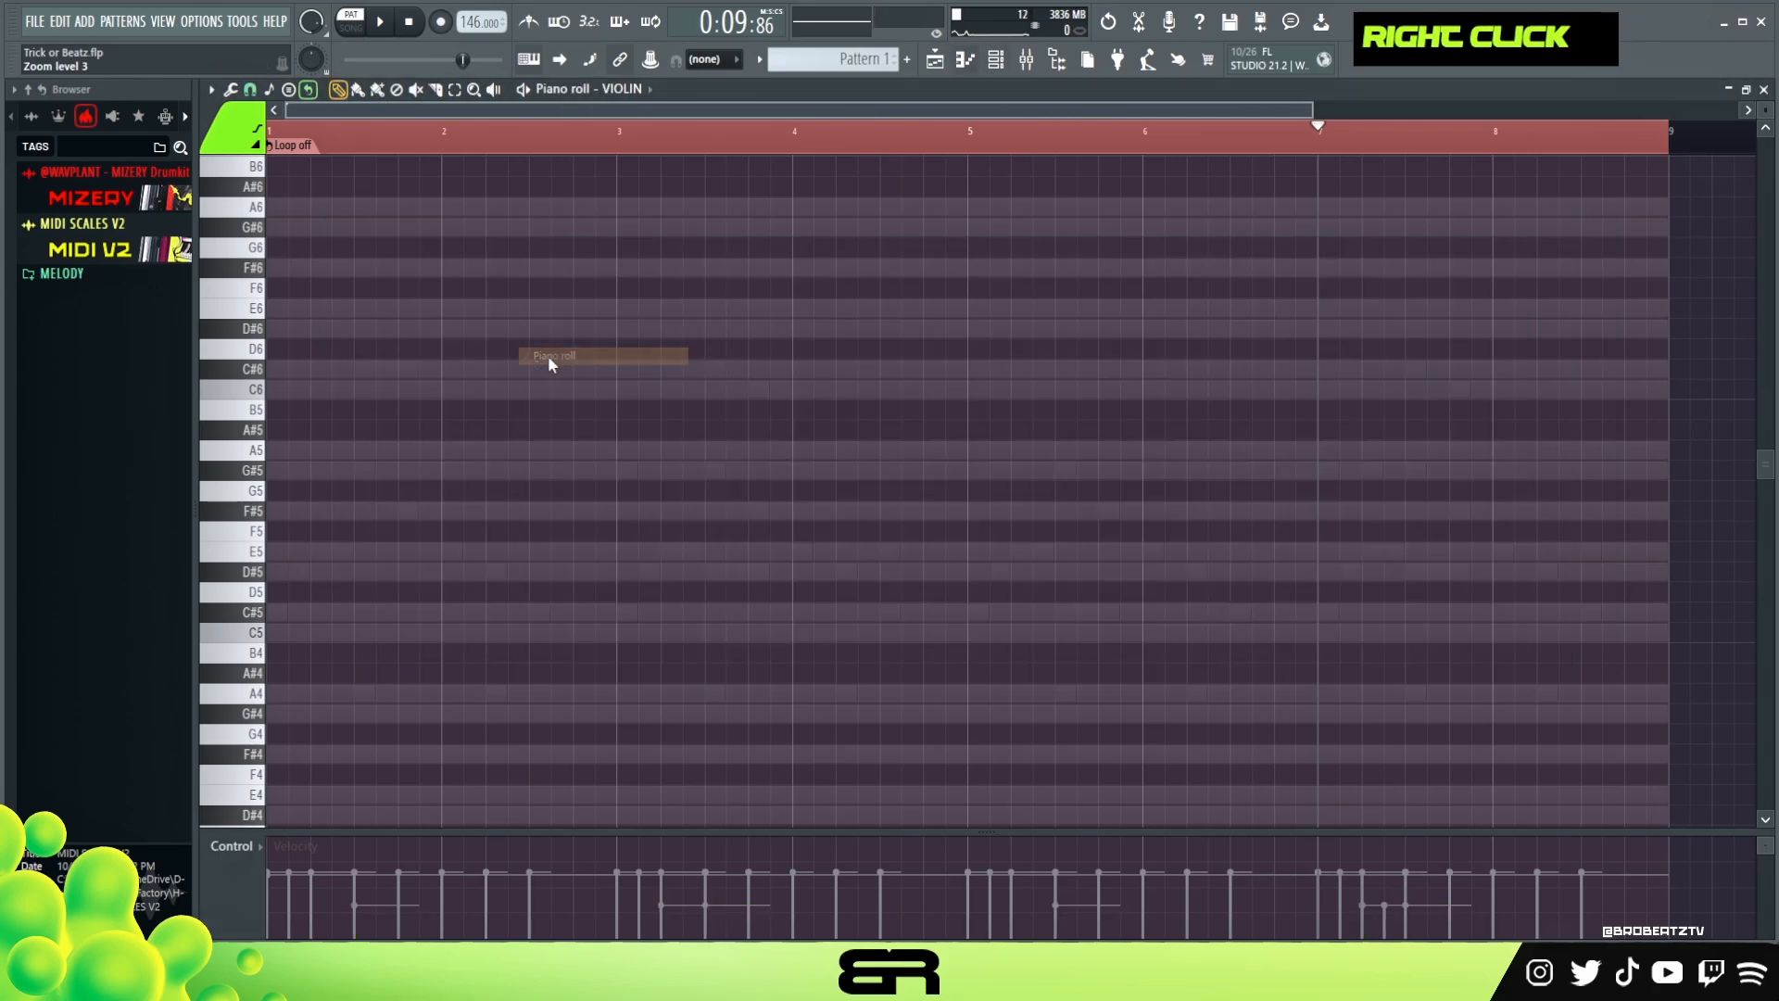
pyautogui.click(451, 371)
pyautogui.press('space')
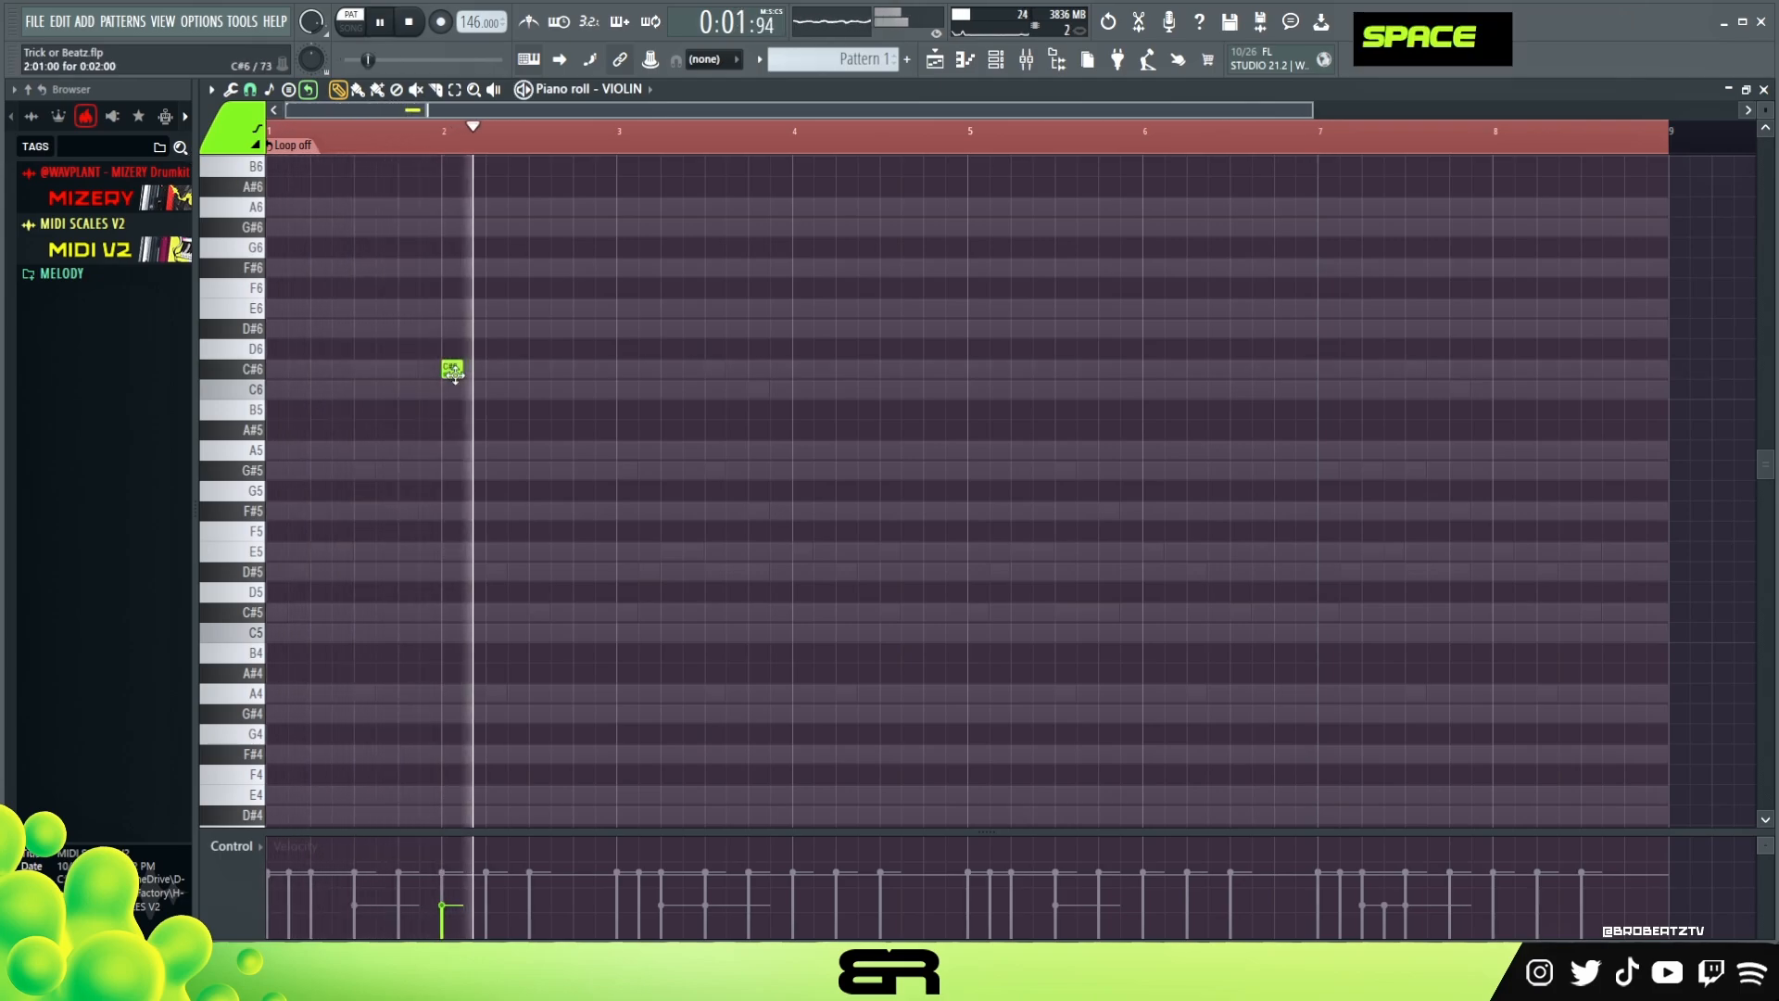
pyautogui.press('space')
pyautogui.press('space')
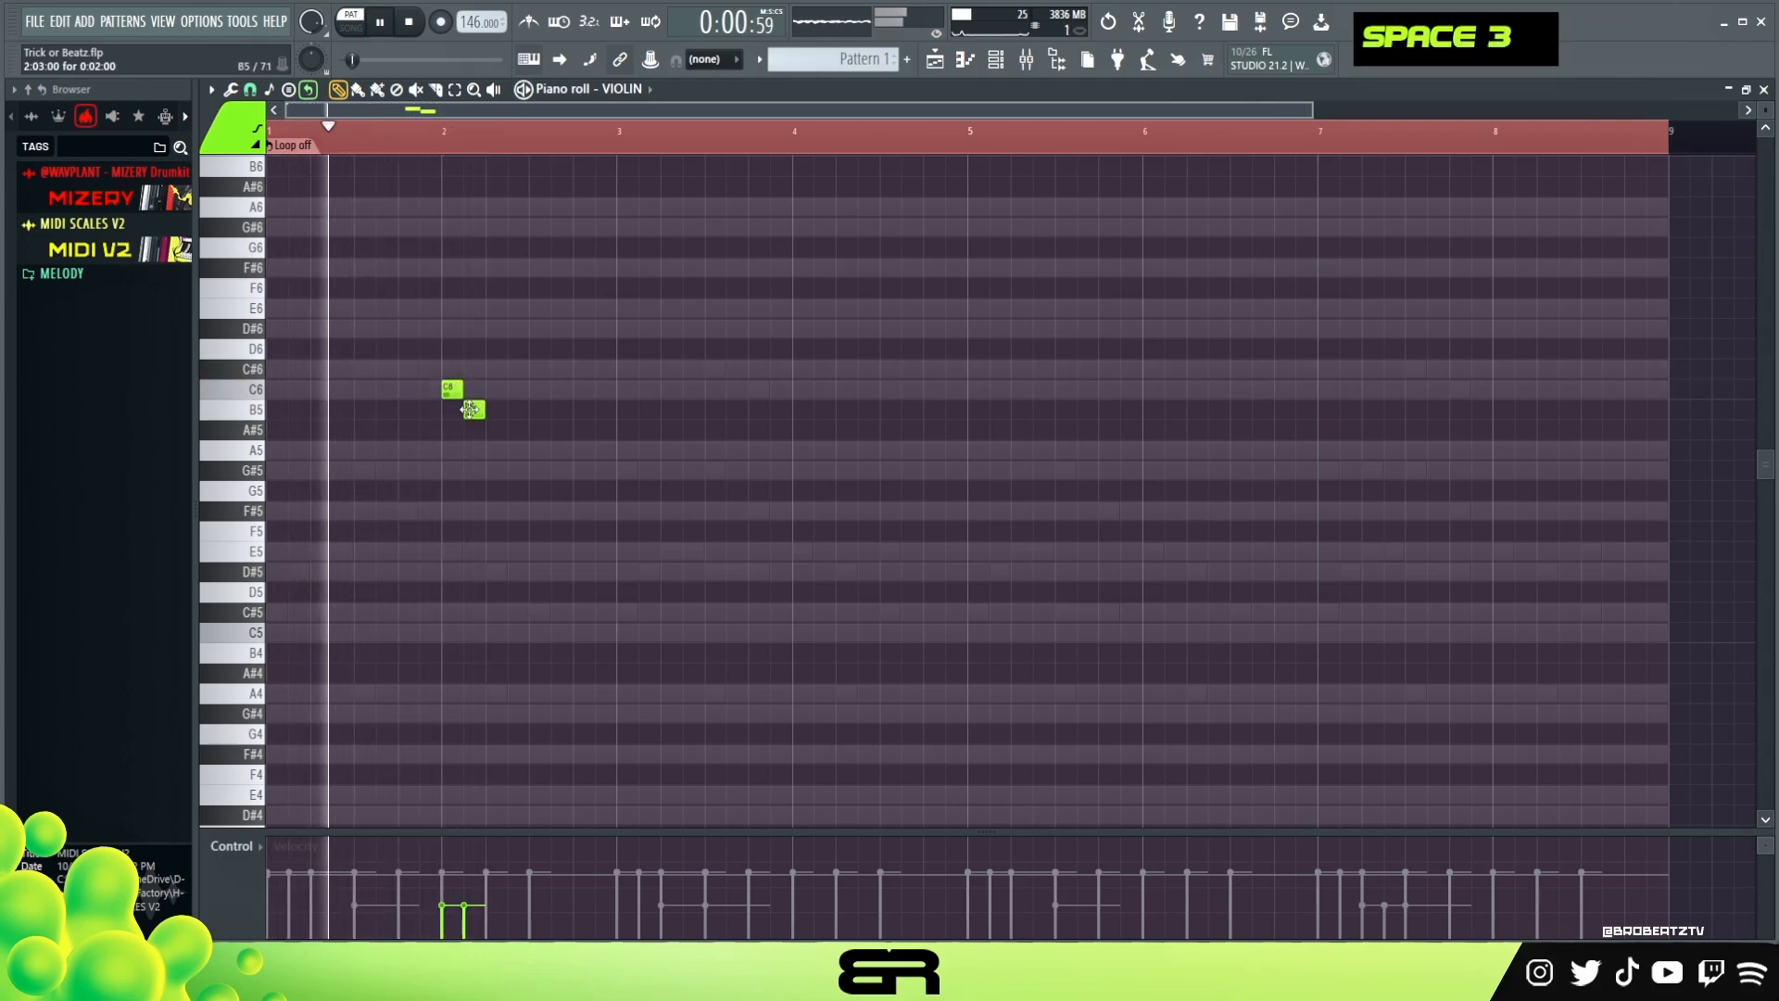
pyautogui.rightClick(474, 410)
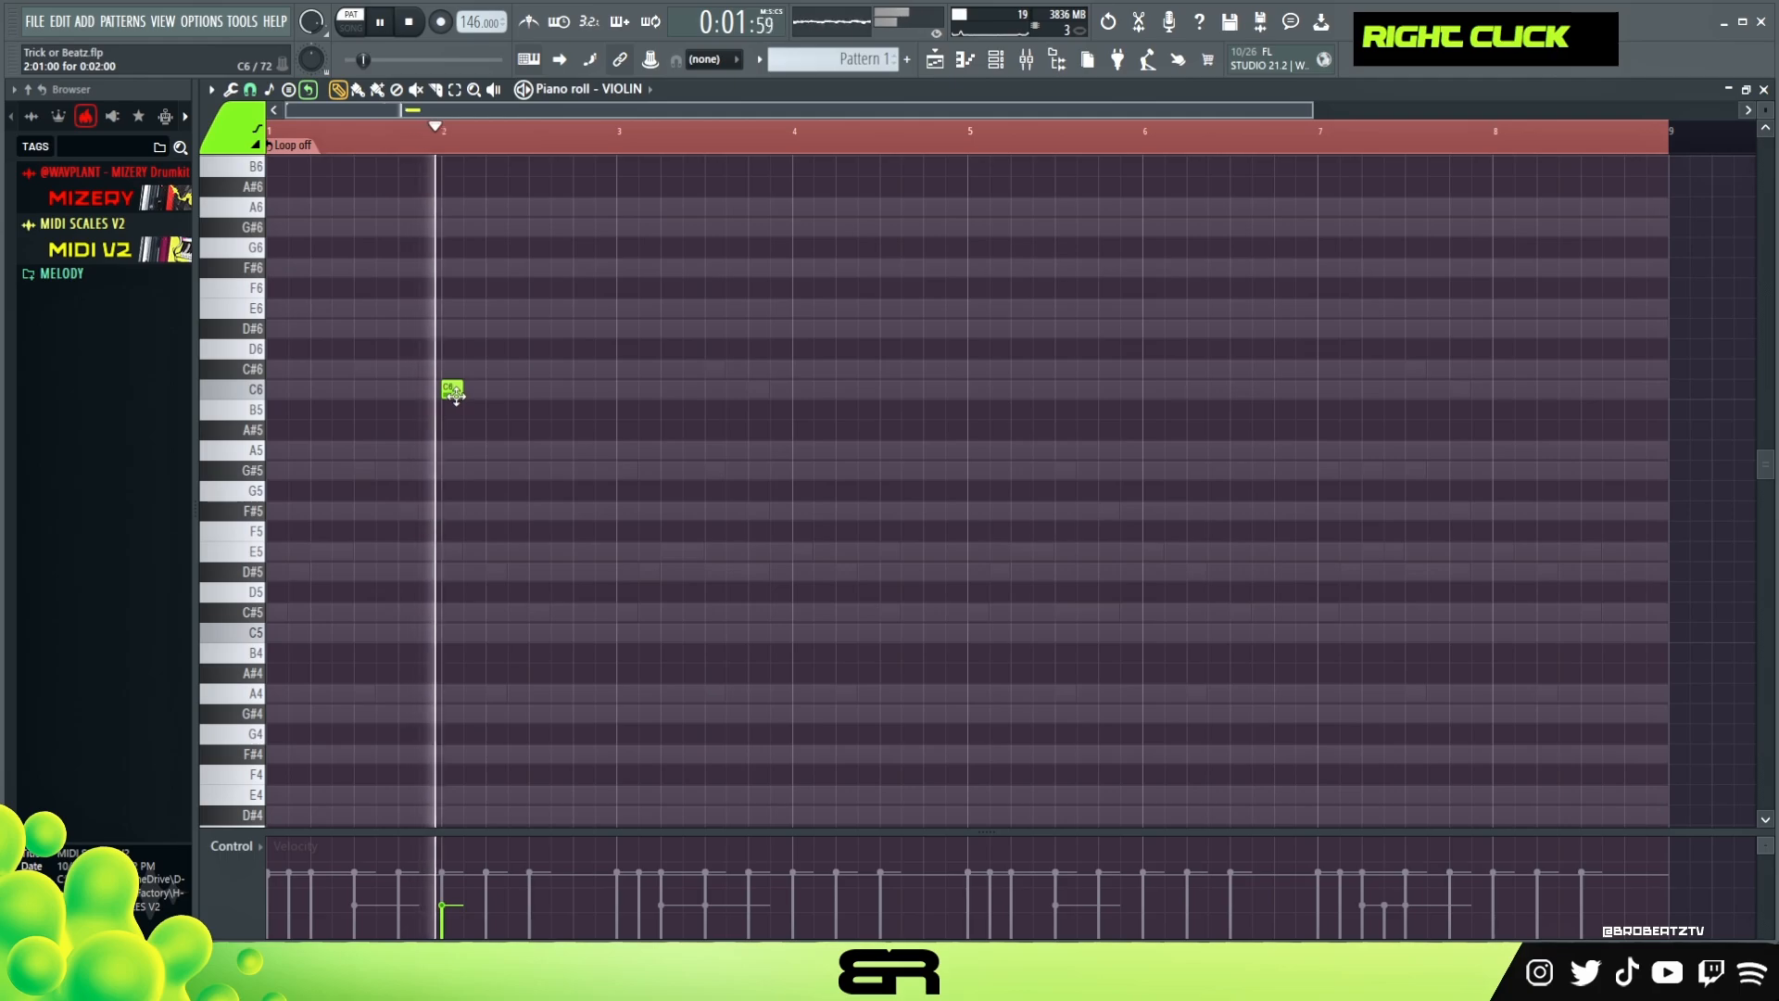
pyautogui.press('space')
# Step: Move the bar 2 violin note to G#5, lengthen it to 14 steps and play the pattern back
pyautogui.moveTo(457, 396); pyautogui.dragTo(519, 470)
pyautogui.press('space')
pyautogui.press('space')
pyautogui.click(534, 469)
pyautogui.press('space')
pyautogui.rightClick(616, 470)
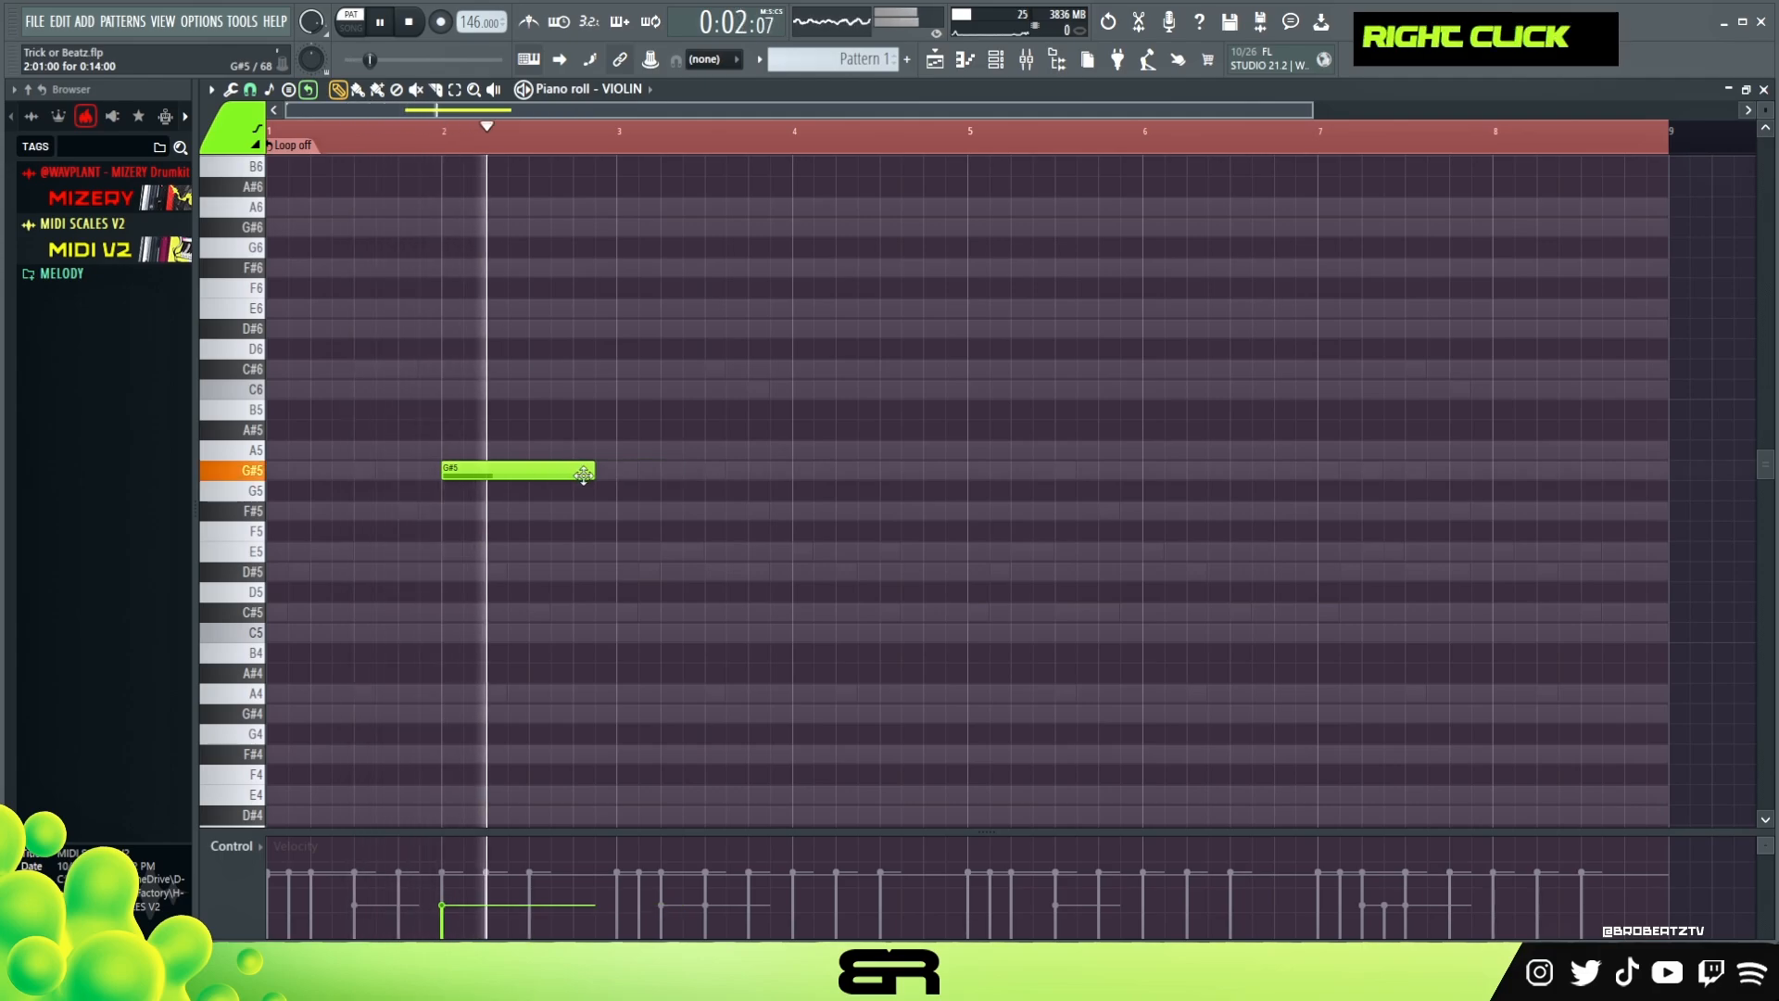
pyautogui.press('space')
pyautogui.press('space')
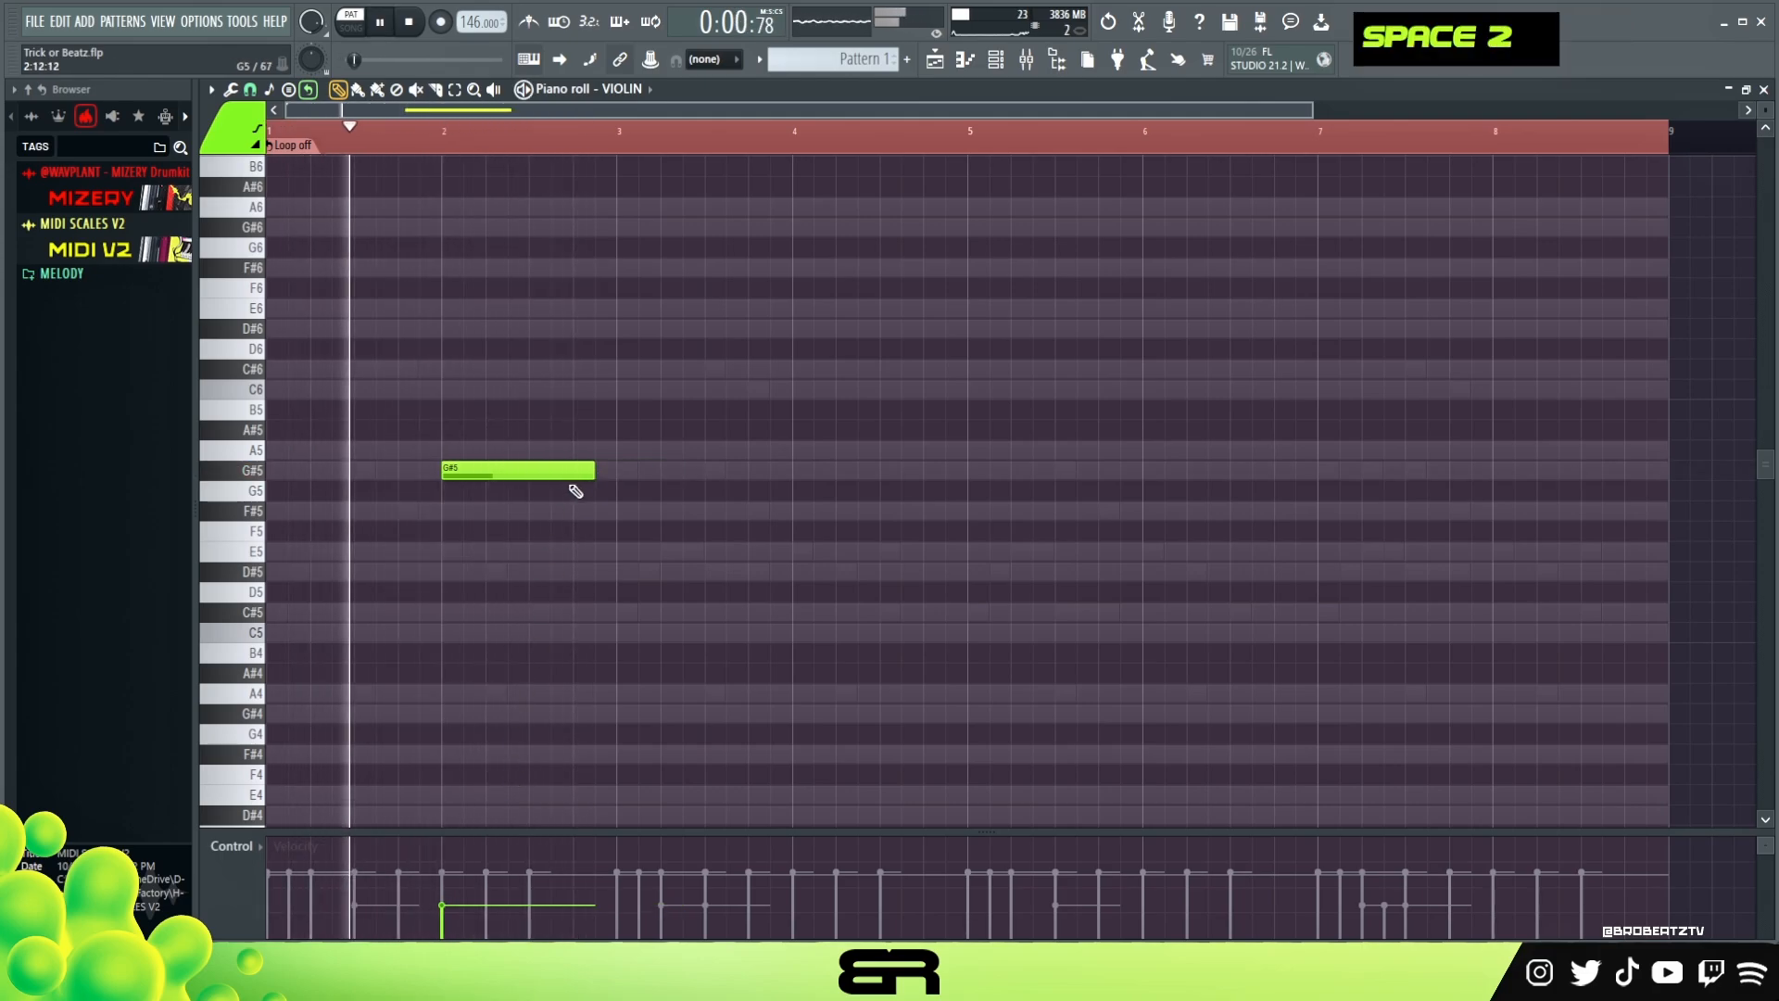
# Step: Shorten the G#5 note in bar 2 to about 10 steps and restart playback
pyautogui.press('space')
pyautogui.moveTo(589, 472); pyautogui.dragTo(558, 479)
pyautogui.press('alt')
pyautogui.press('alt')
pyautogui.press('space')
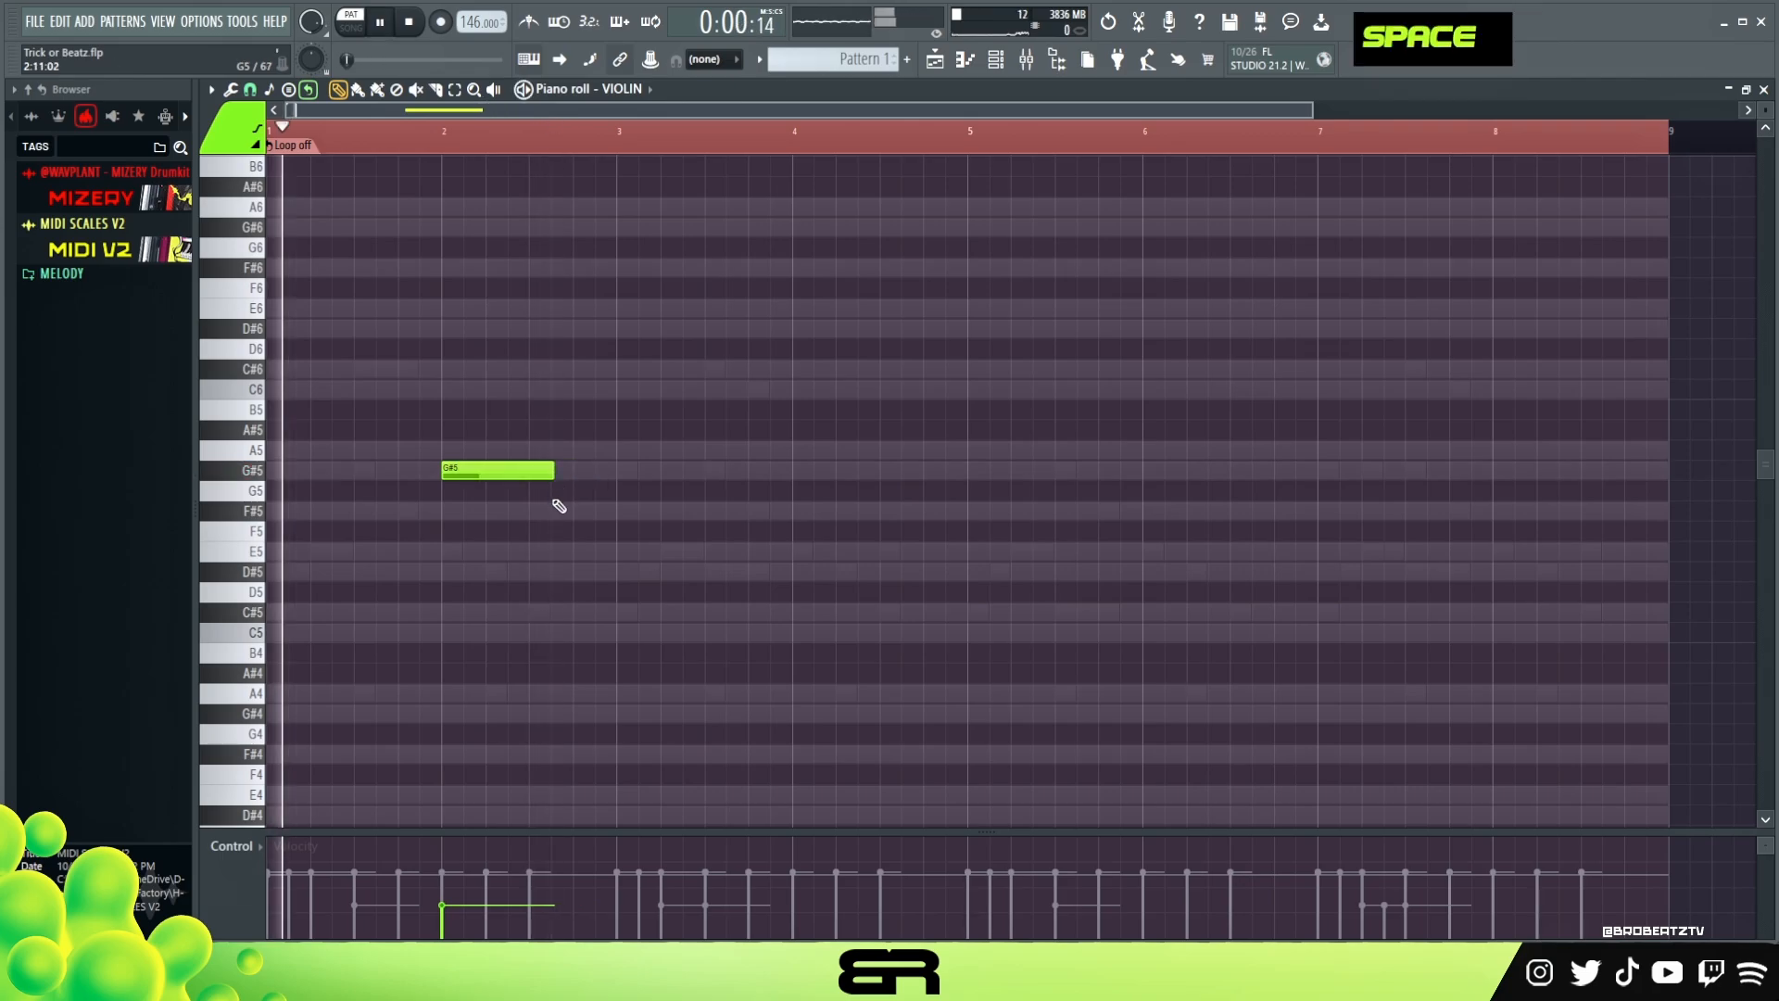
# Step: Add an E5 note at the end of the G#5 and a D#5 note one step after it, and play back
pyautogui.click(556, 551)
pyautogui.click(569, 572)
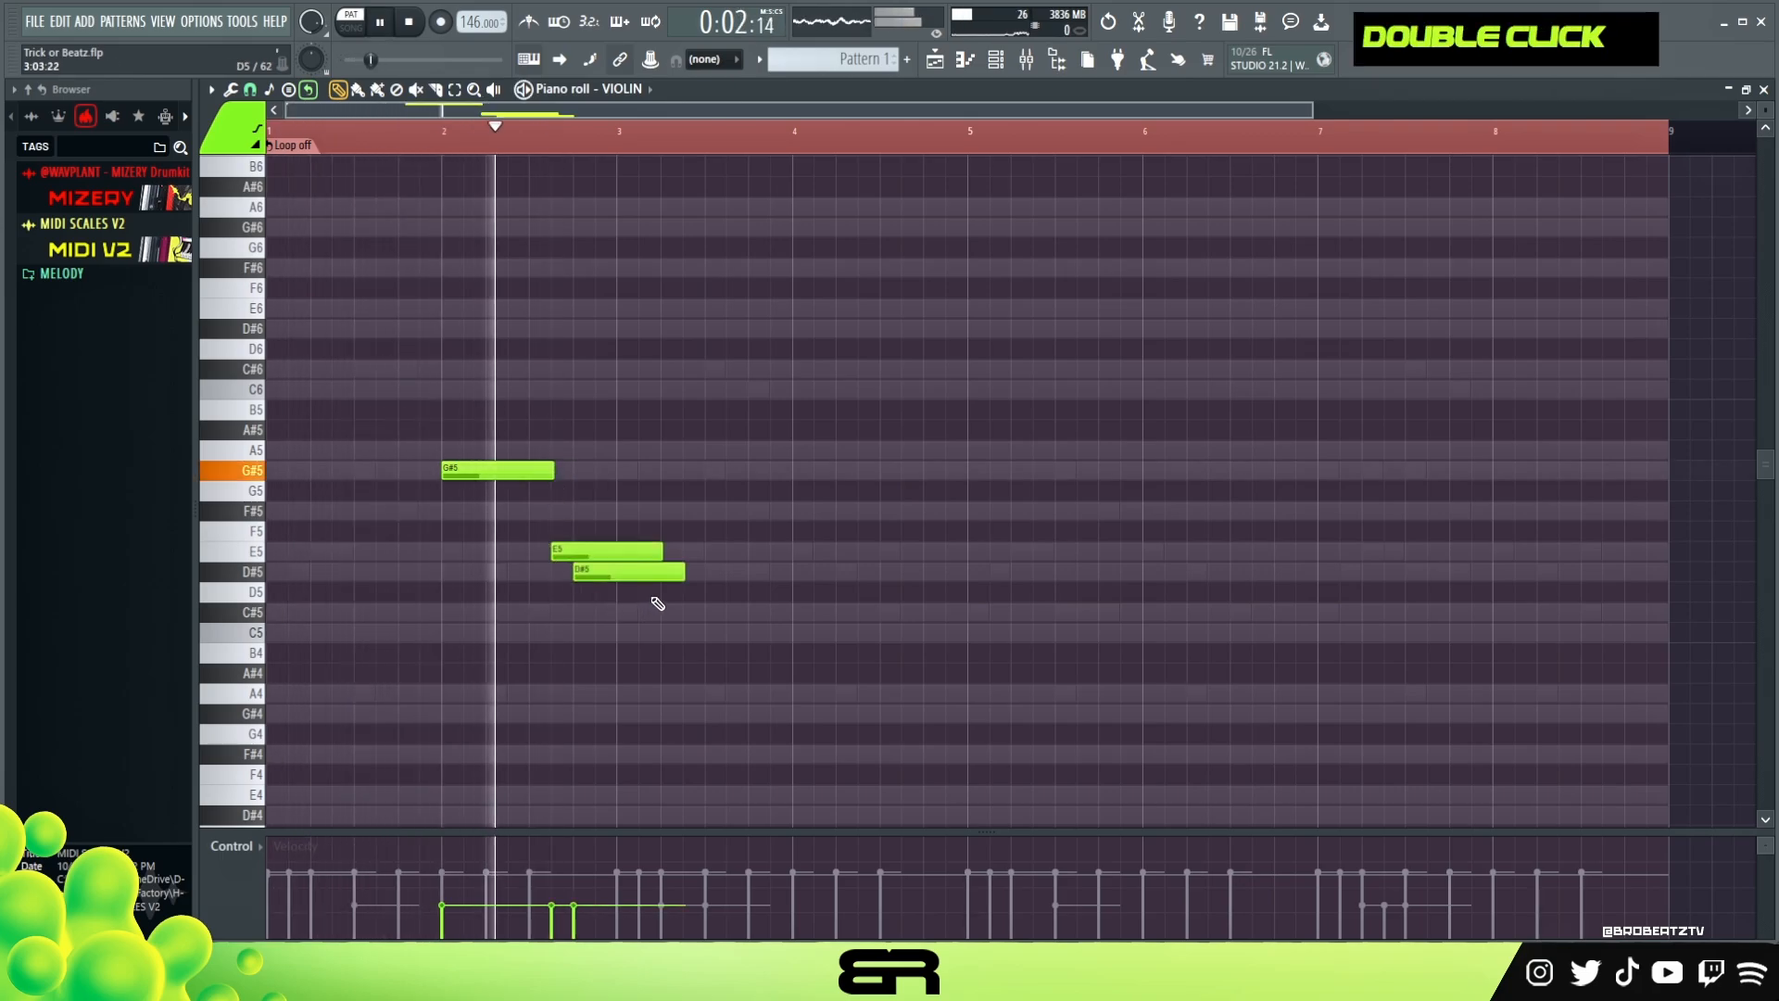
pyautogui.press('space')
pyautogui.press('space')
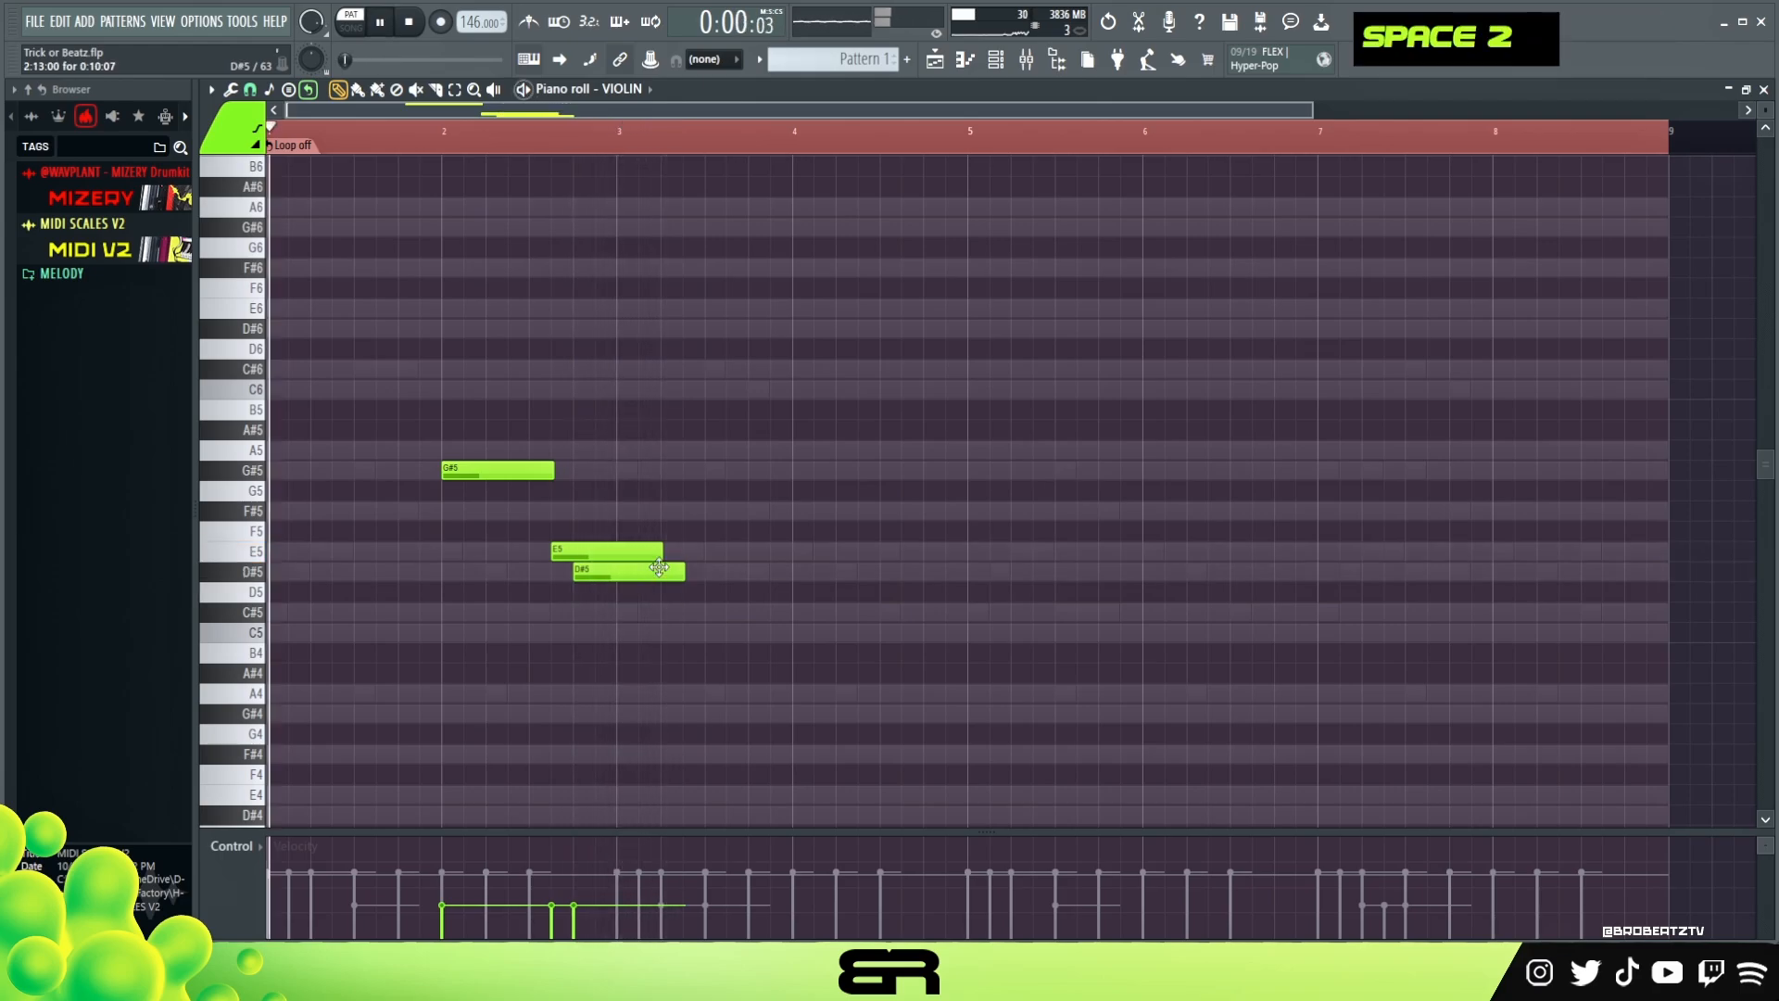
# Step: Shorten the E5 note to end where the D#5 starts, raise the D#5 by one octave and play back
pyautogui.moveTo(662, 551); pyautogui.dragTo(575, 552)
pyautogui.keyDown('ctrl'); pyautogui.click(593, 575); pyautogui.keyUp('ctrl')
pyautogui.hotkey('ctrl', 'Up')
pyautogui.rightClick(647, 587)
pyautogui.press('space')
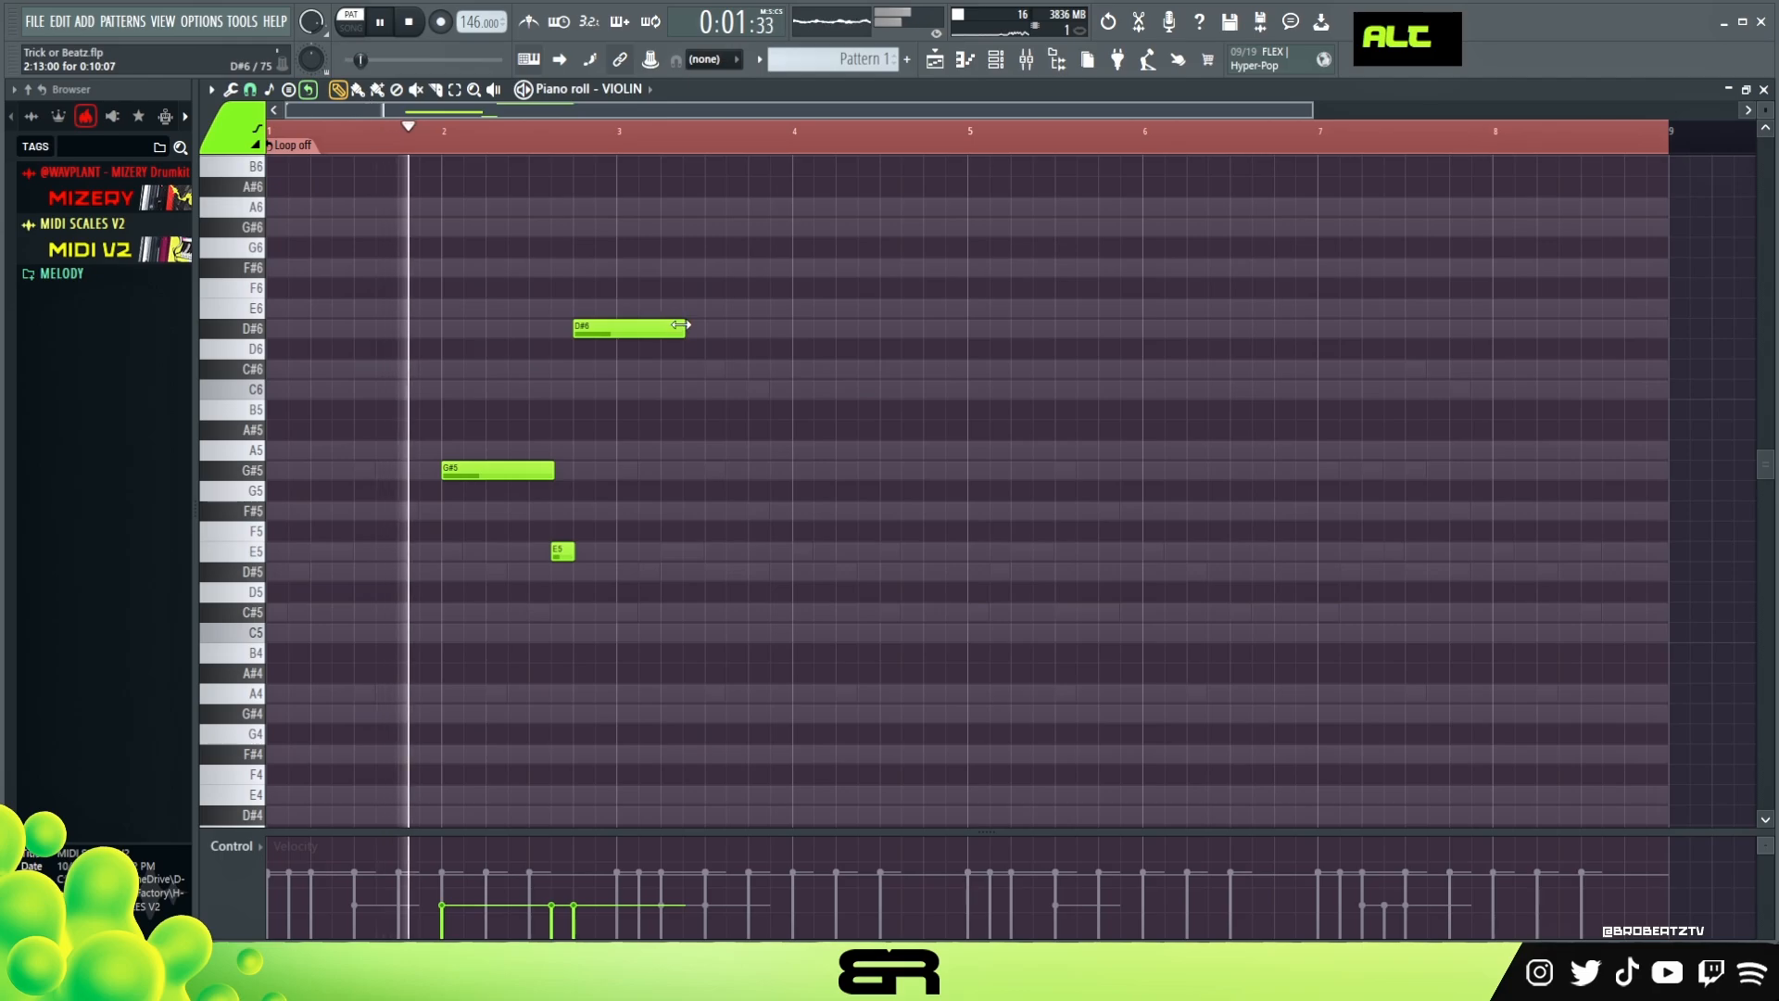
# Step: Shorten the D#6 note to end just past the start of bar 3, slightly lengthen the E5, and play back
pyautogui.moveTo(683, 329); pyautogui.dragTo(623, 331)
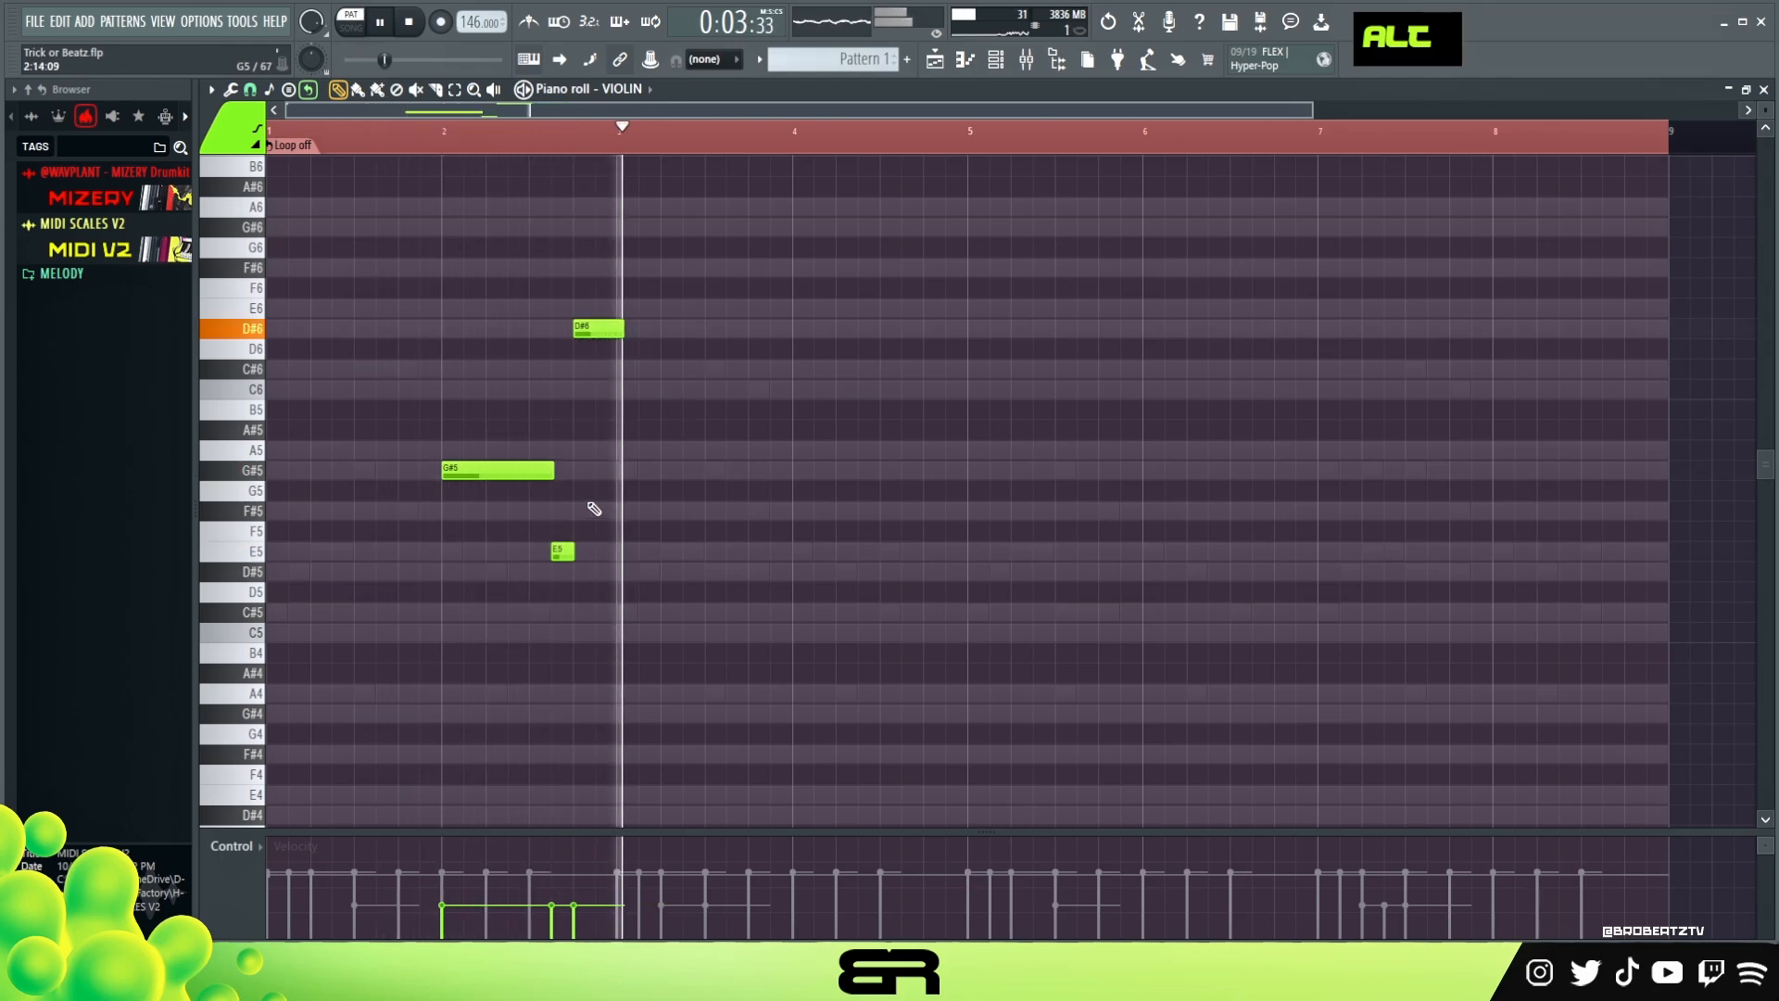
pyautogui.moveTo(576, 552); pyautogui.dragTo(578, 552)
pyautogui.press('space')
pyautogui.press('space')
pyautogui.moveTo(624, 329); pyautogui.dragTo(628, 329)
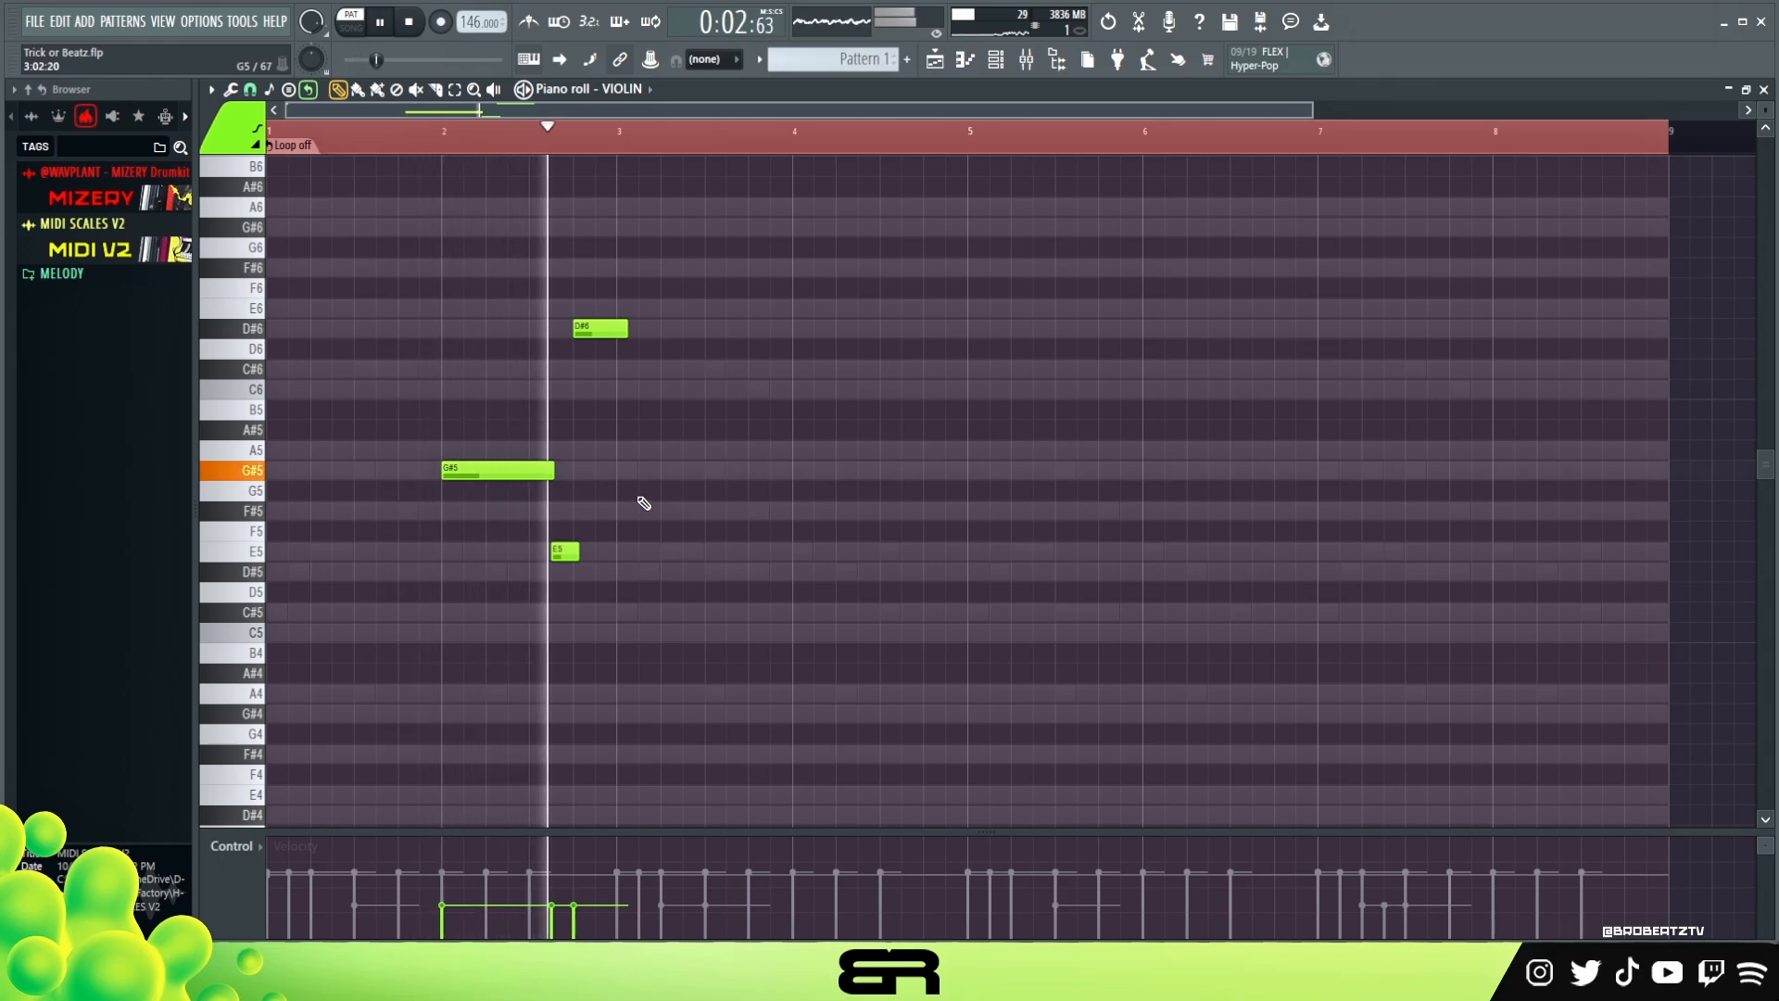
pyautogui.press('space')
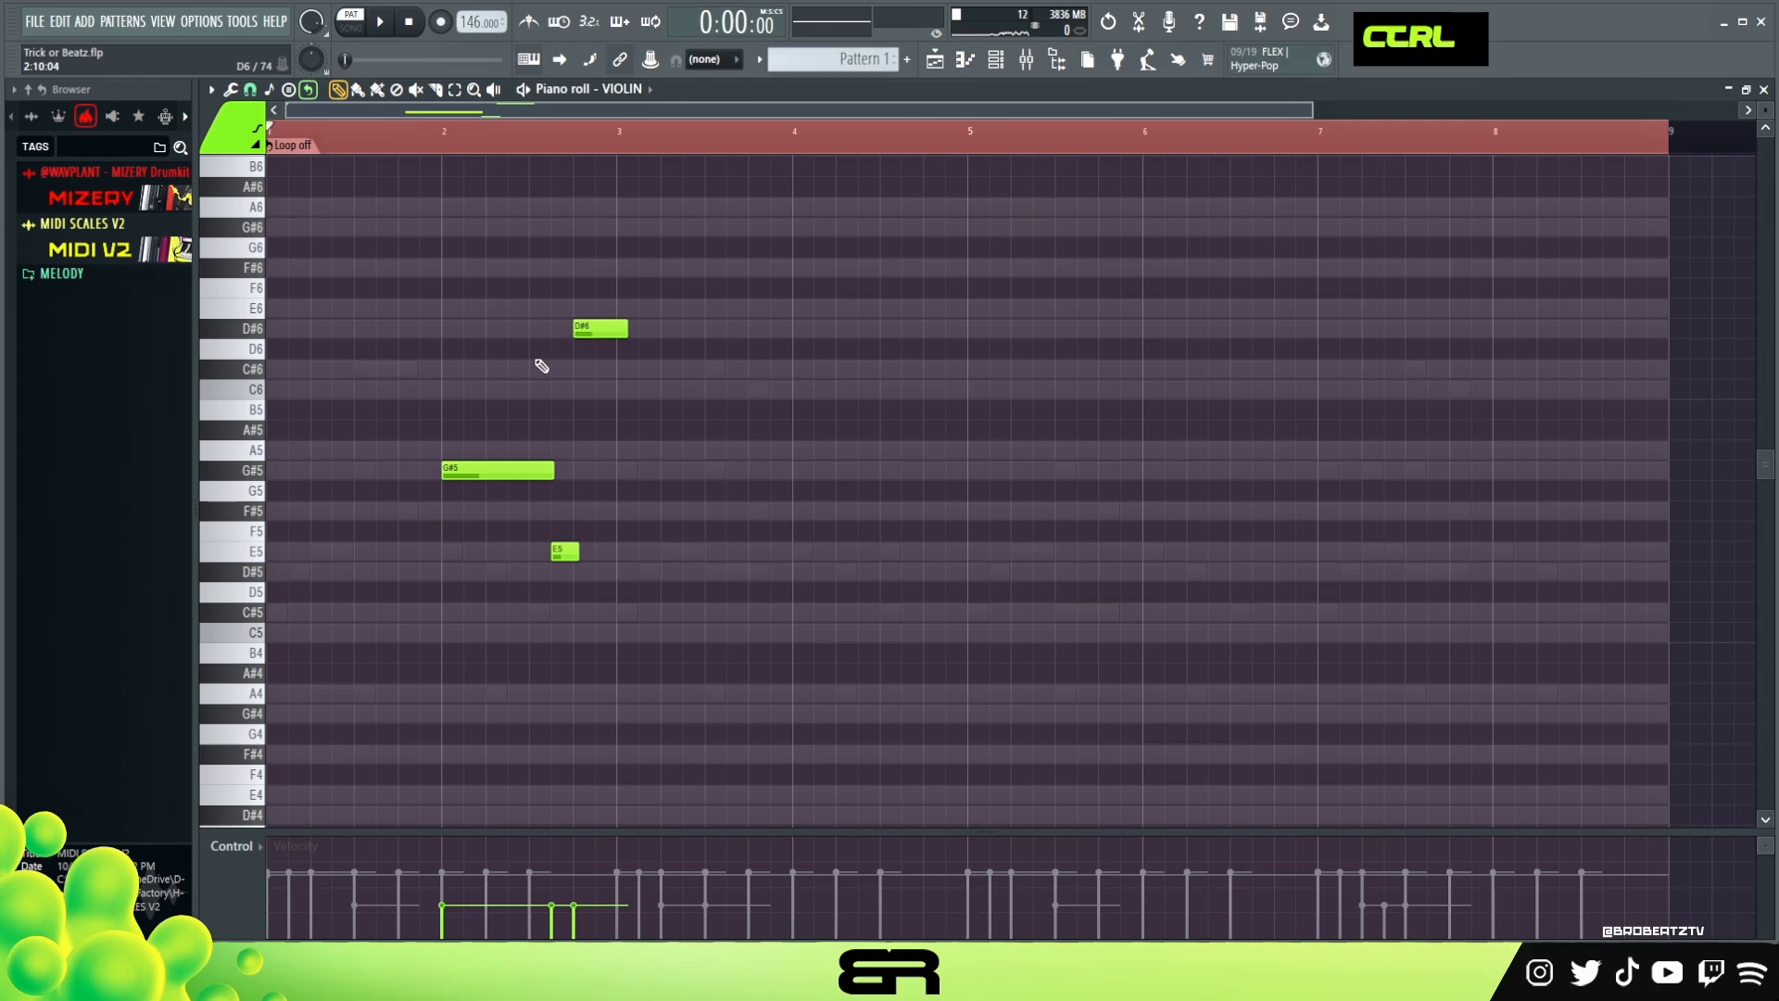
# Step: Duplicate the three-note violin phrase from bar 2 to bar 4, lower the copied D#6 by one octave and play back
pyautogui.keyDown('ctrl'); pyautogui.moveTo(444, 282); pyautogui.dragTo(769, 603); pyautogui.keyUp('ctrl')
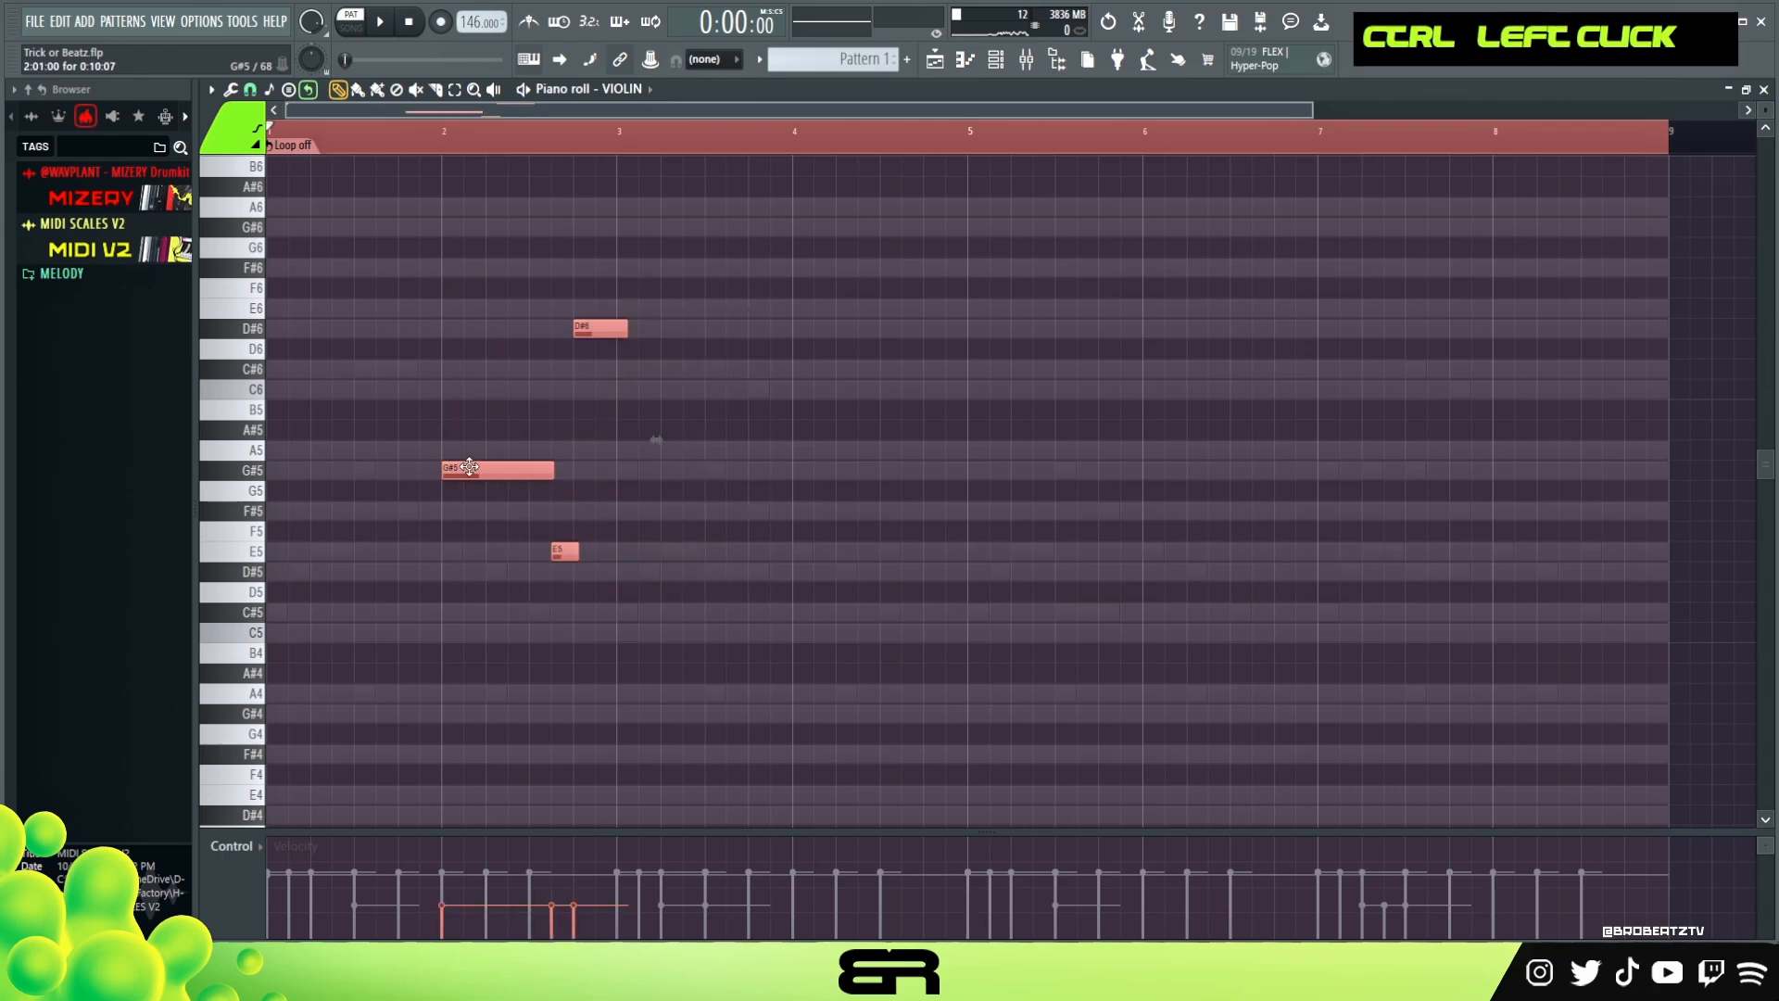
pyautogui.keyDown('shift'); pyautogui.moveTo(489, 466); pyautogui.dragTo(835, 497); pyautogui.keyUp('shift')
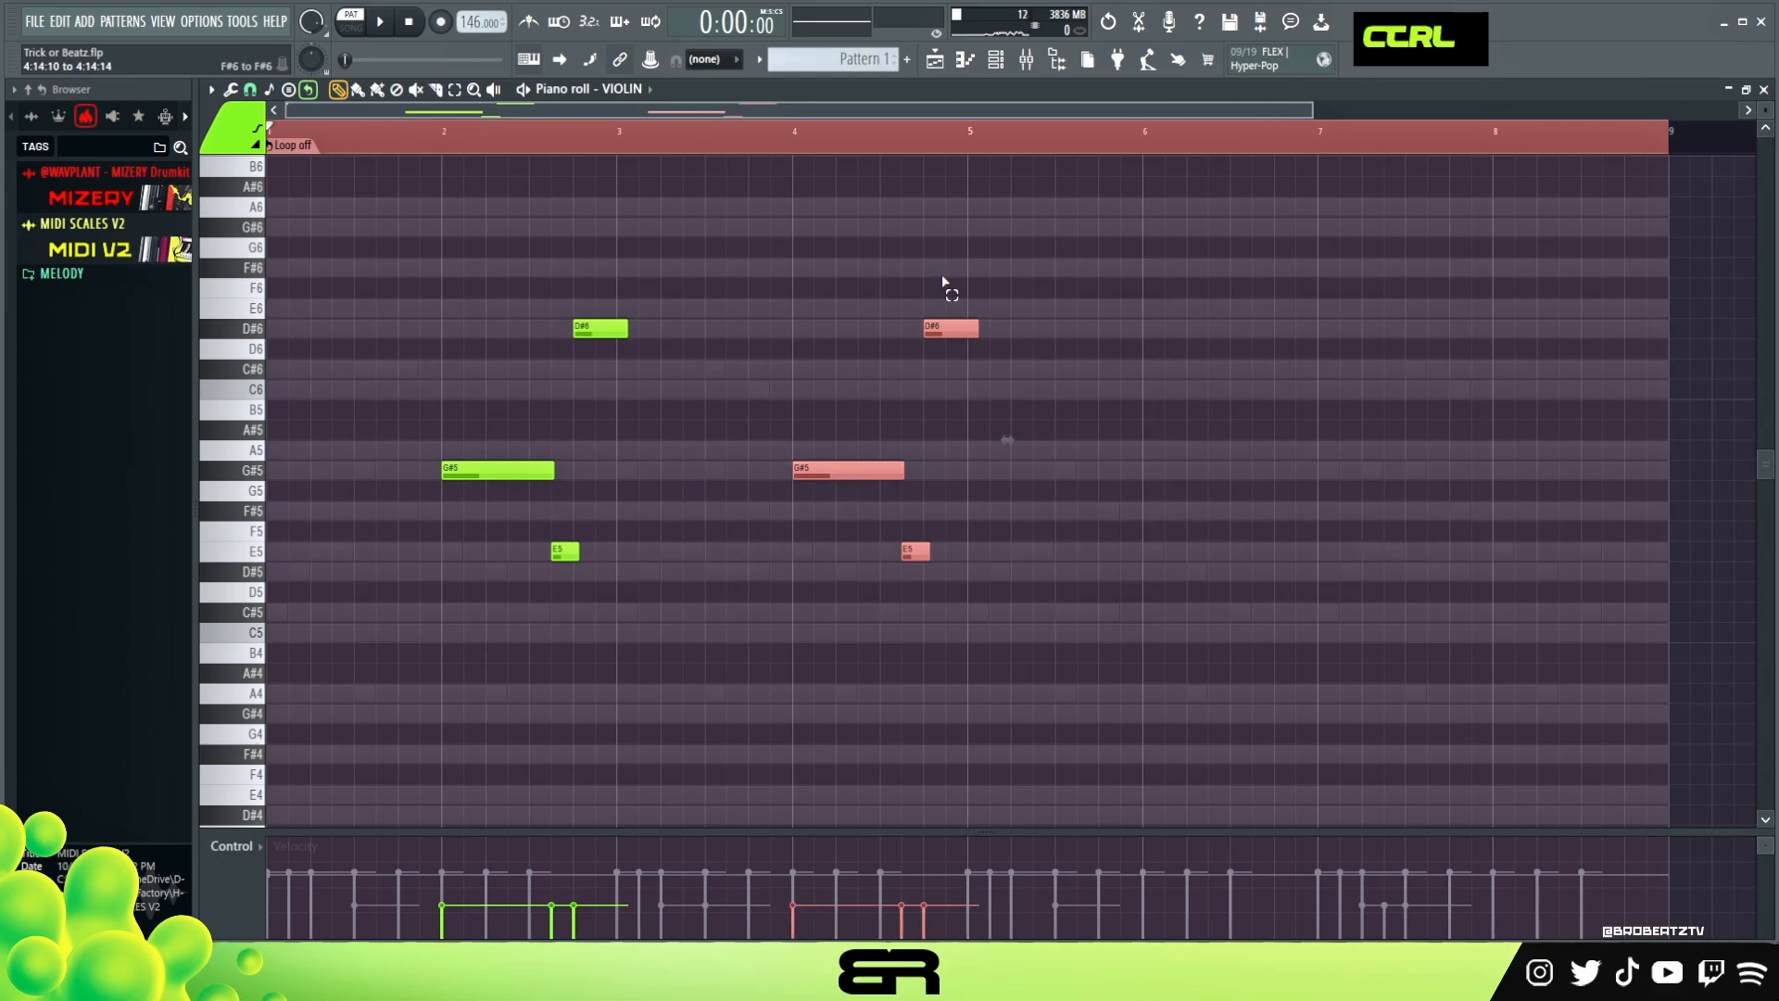
pyautogui.keyDown('ctrl'); pyautogui.moveTo(942, 286); pyautogui.dragTo(1024, 389); pyautogui.keyUp('ctrl')
pyautogui.hotkey('ctrl', 'Down')
pyautogui.rightClick(1023, 380)
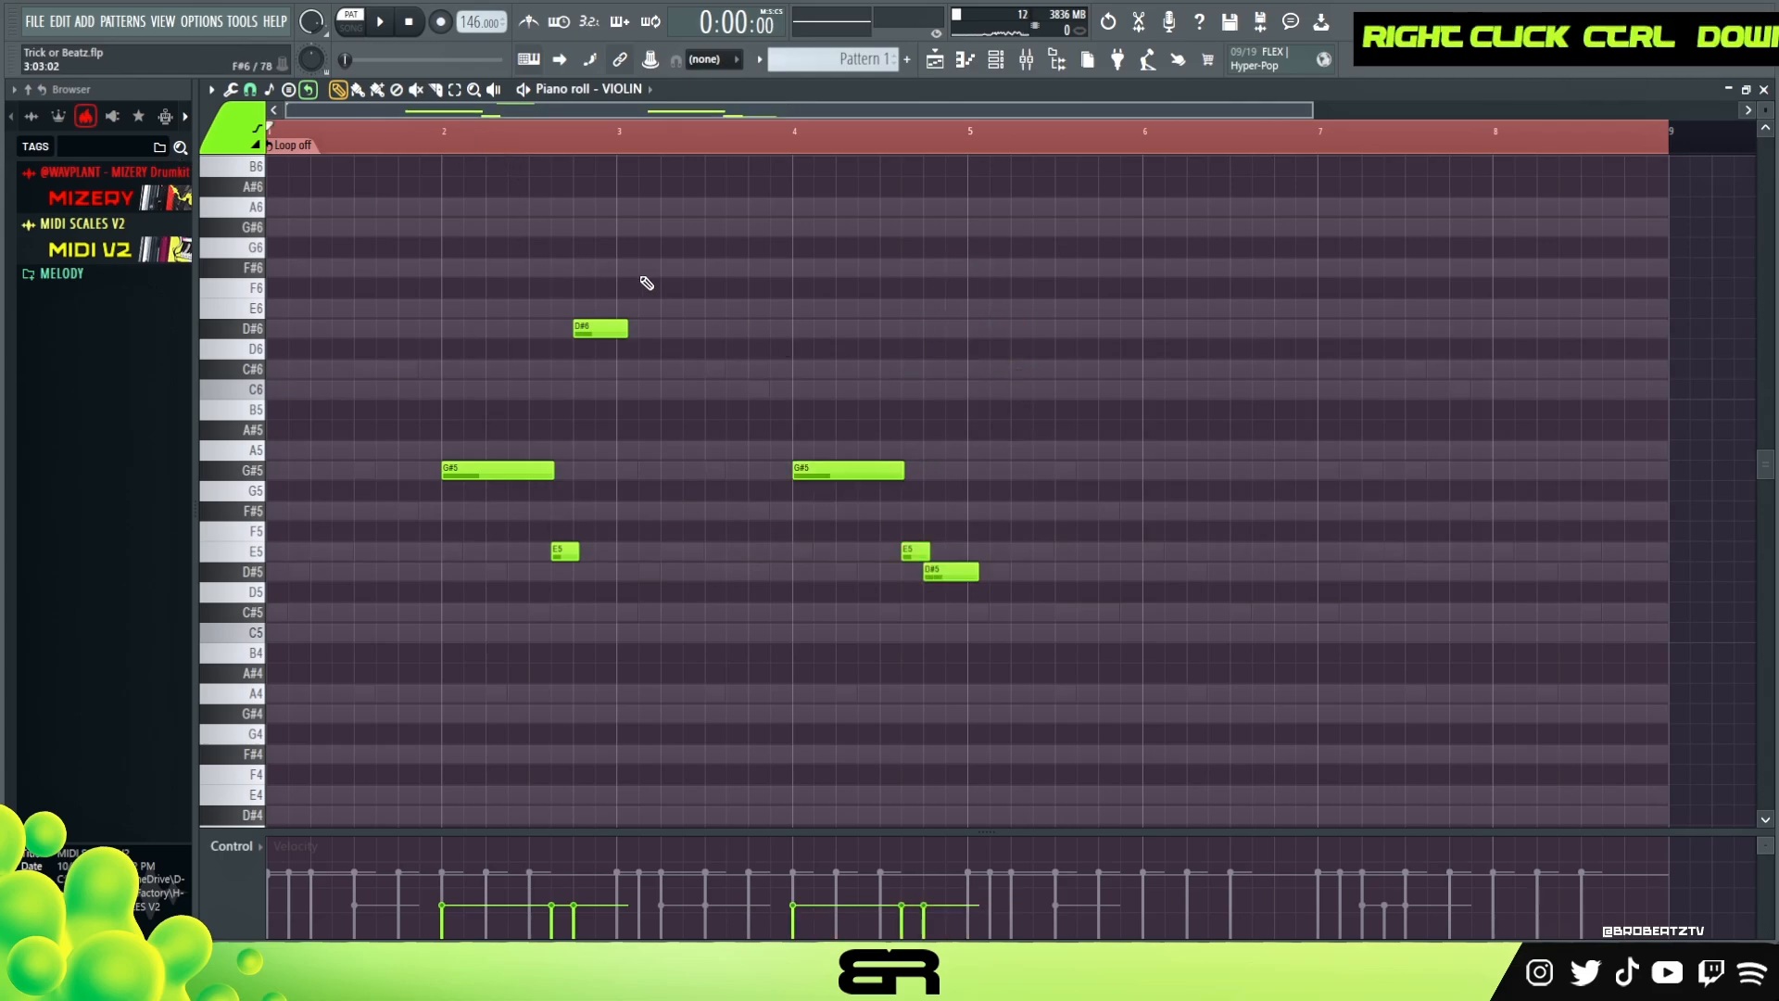
pyautogui.press('space')
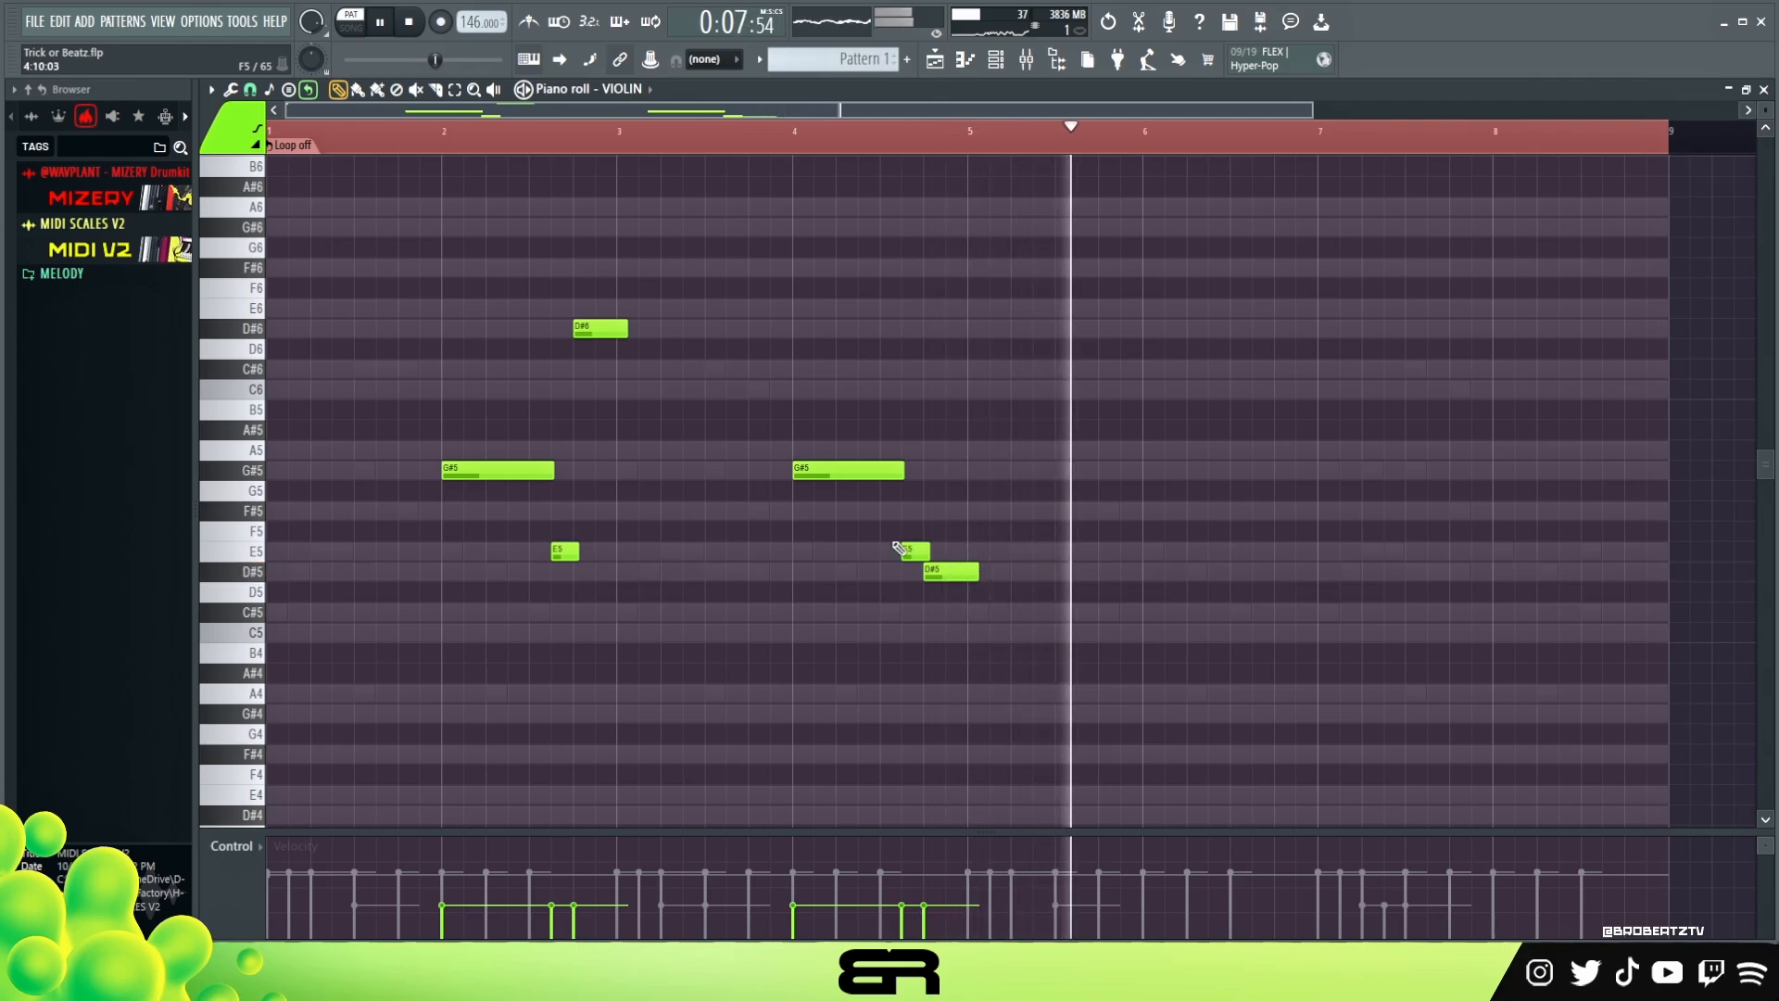
pyautogui.press('space')
# Step: Duplicate all violin notes four bars further on and trim the final D#5 to the end of bar 8
pyautogui.hotkey('ctrl', 'a')
pyautogui.moveTo(461, 470); pyautogui.dragTo(1162, 492)
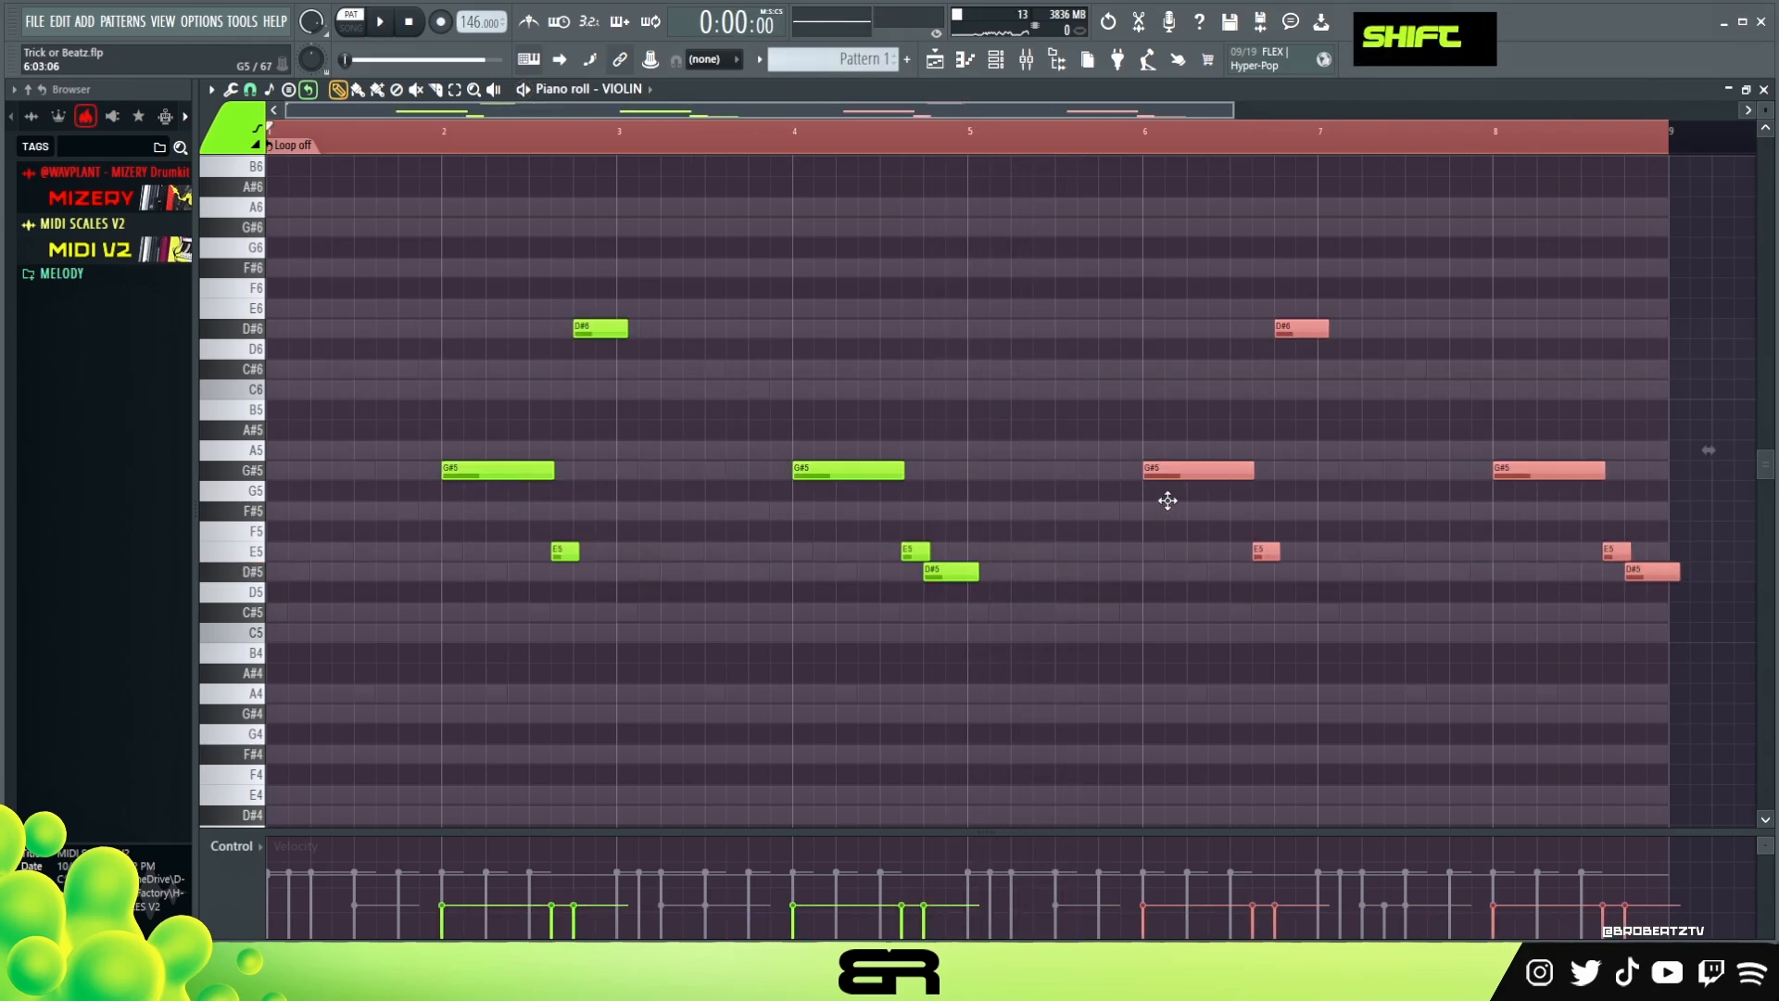
pyautogui.rightClick(1216, 535)
pyautogui.moveTo(1676, 573); pyautogui.dragTo(1661, 575)
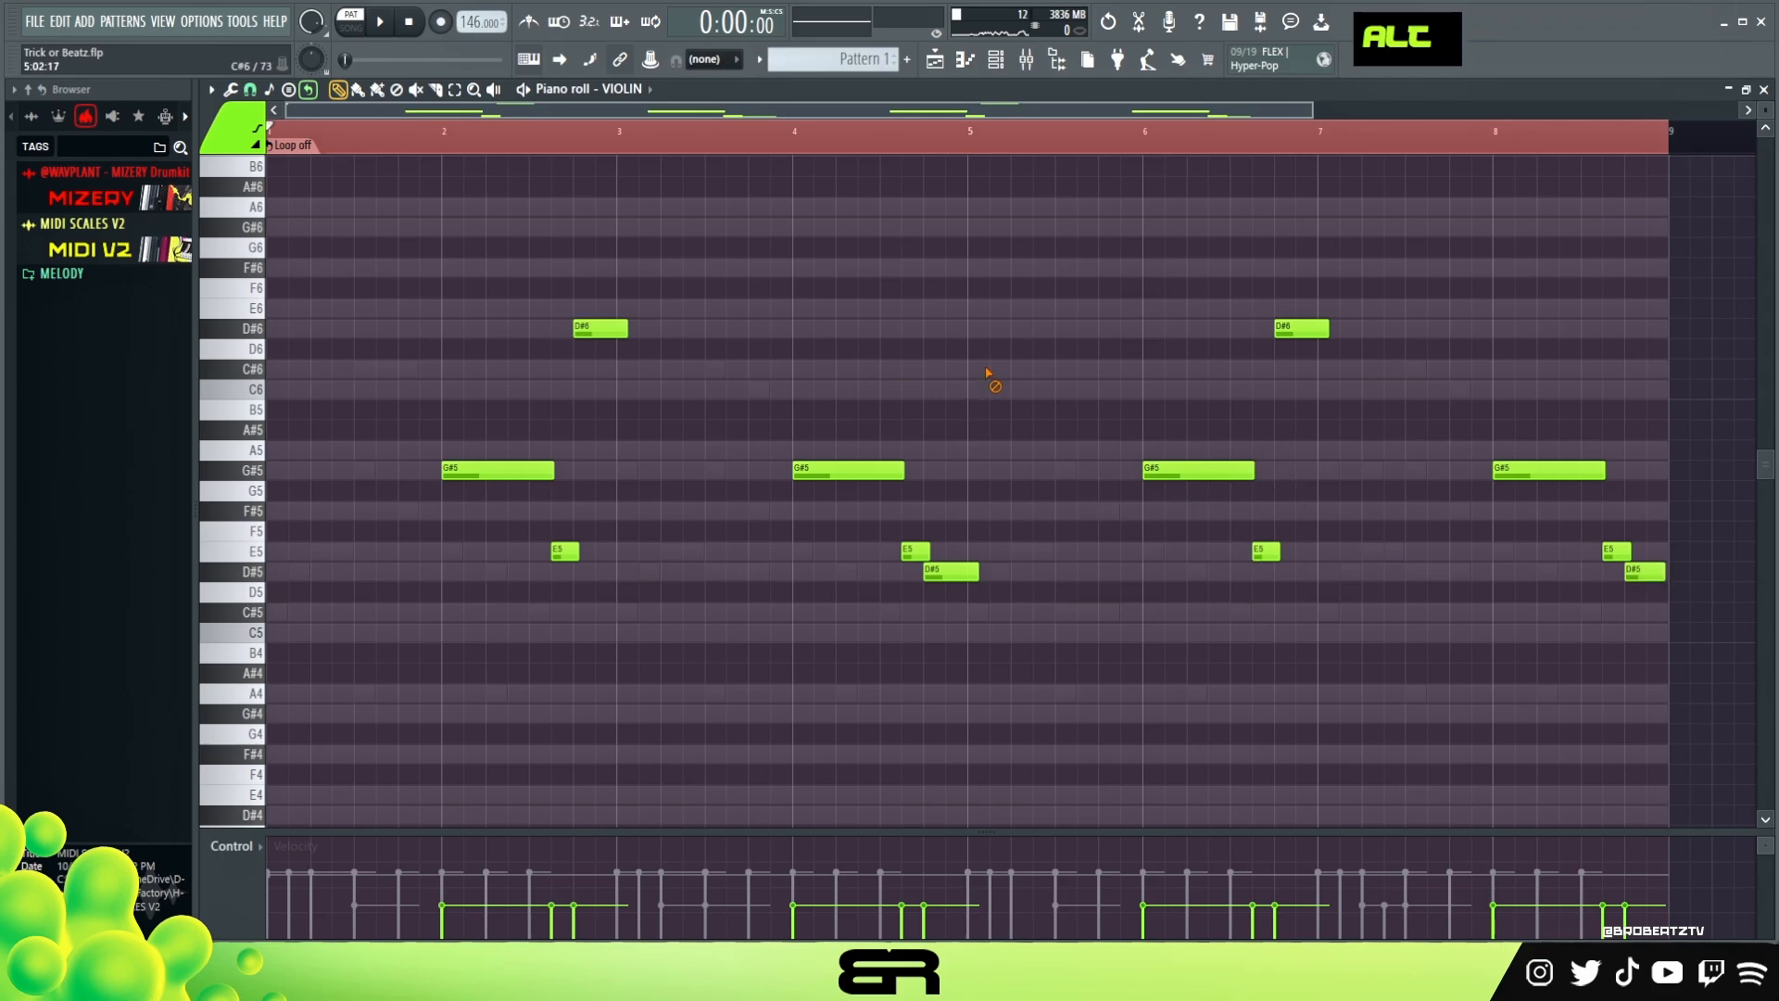
# Step: Play the pattern from the start to hear the full violin part with the other layers
pyautogui.rightClick(872, 220)
pyautogui.click(226, 139)
pyautogui.click(414, 145)
pyautogui.press('space')
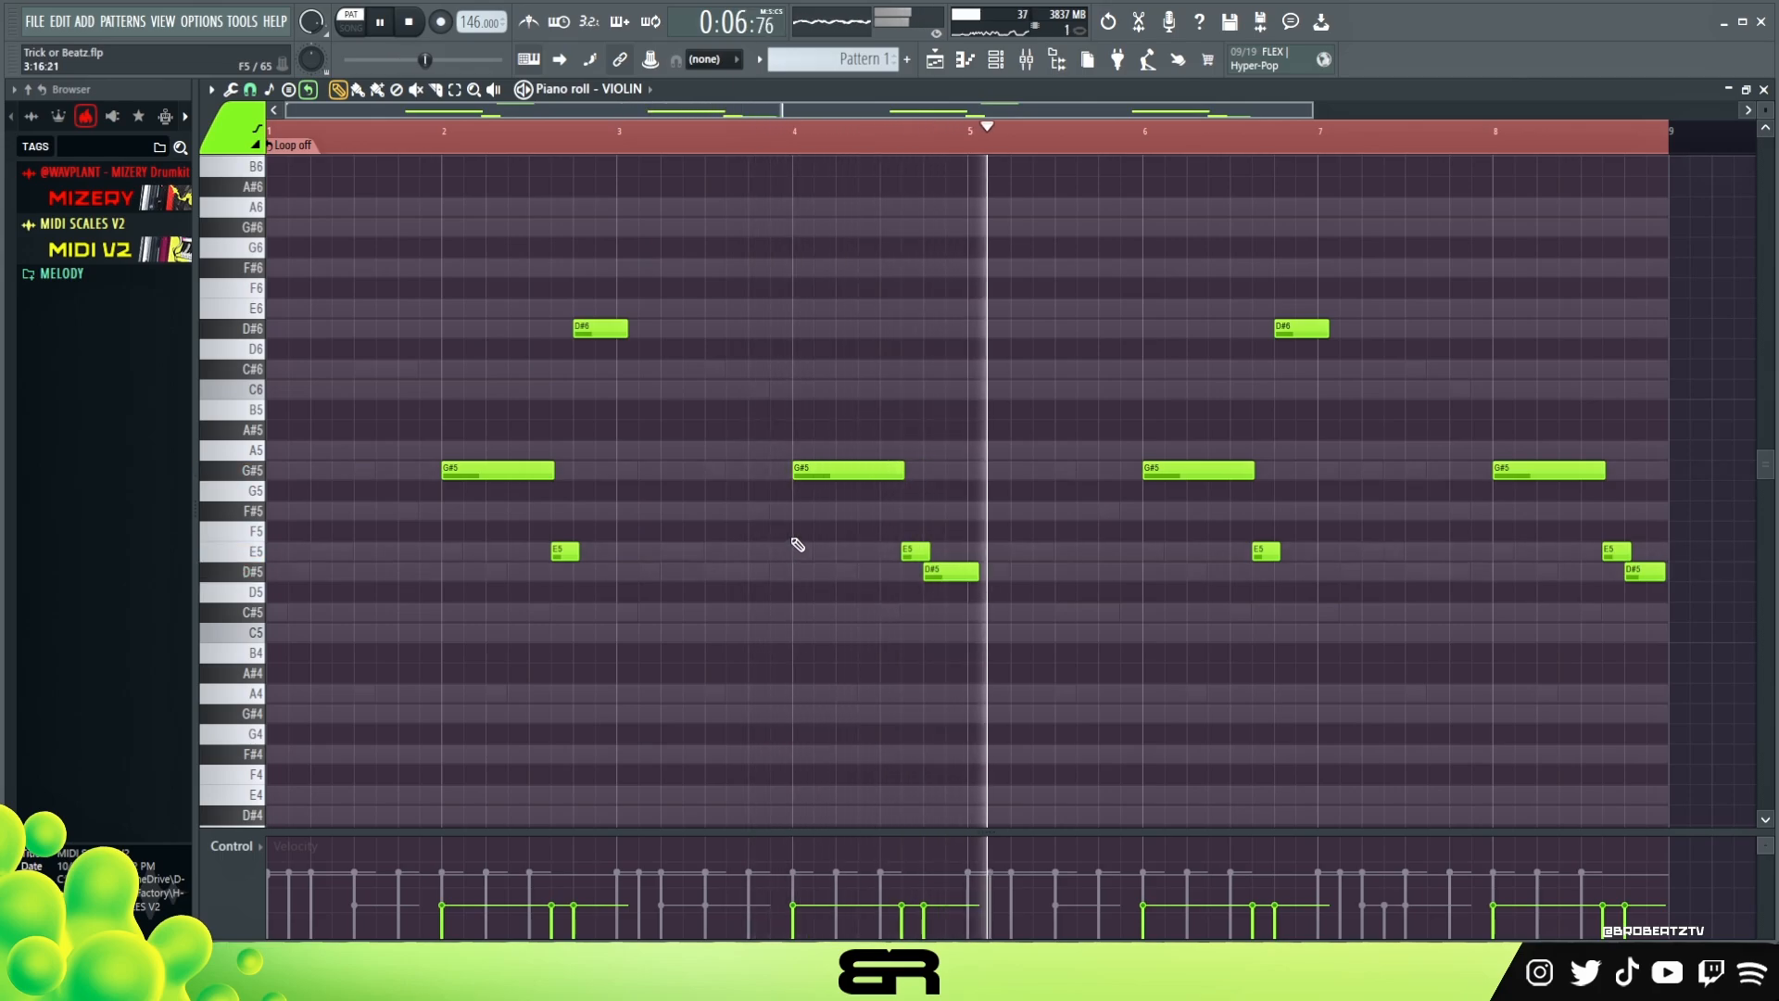
pyautogui.press('space')
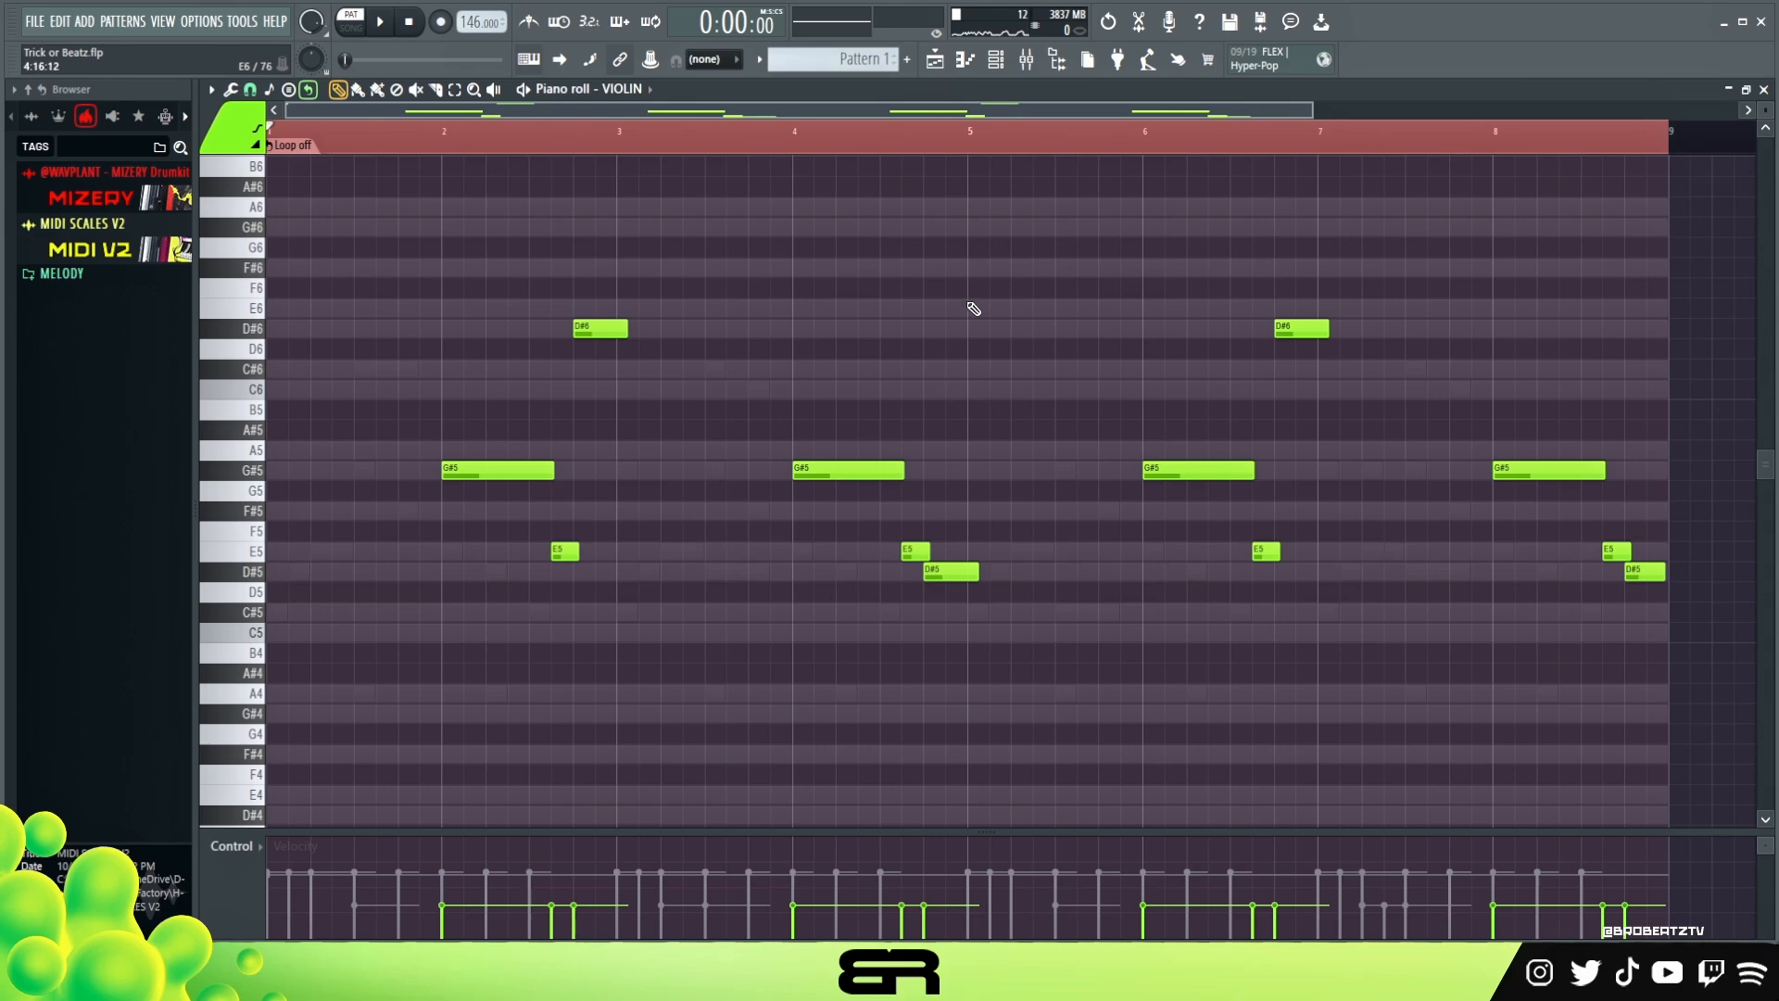
# Step: Solo the KEY mixer track and compare its sound with the Portal effect off and on
pyautogui.click(996, 61)
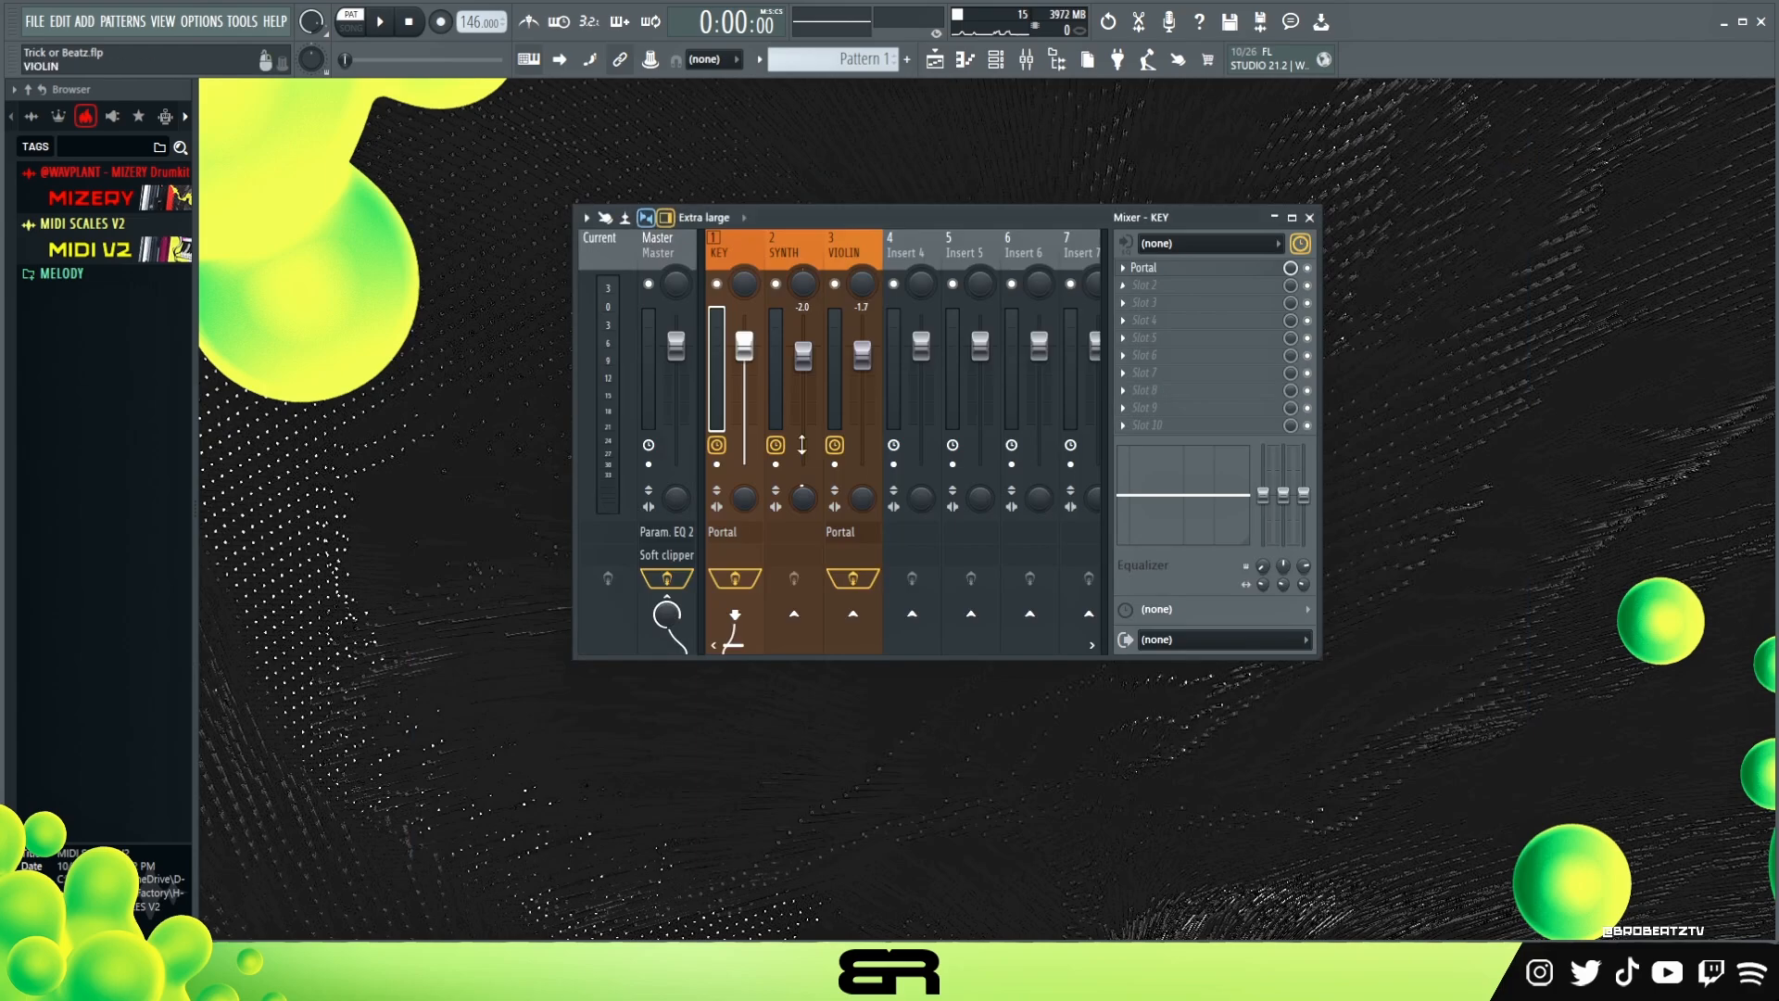
pyautogui.click(1515, 149)
pyautogui.press('space')
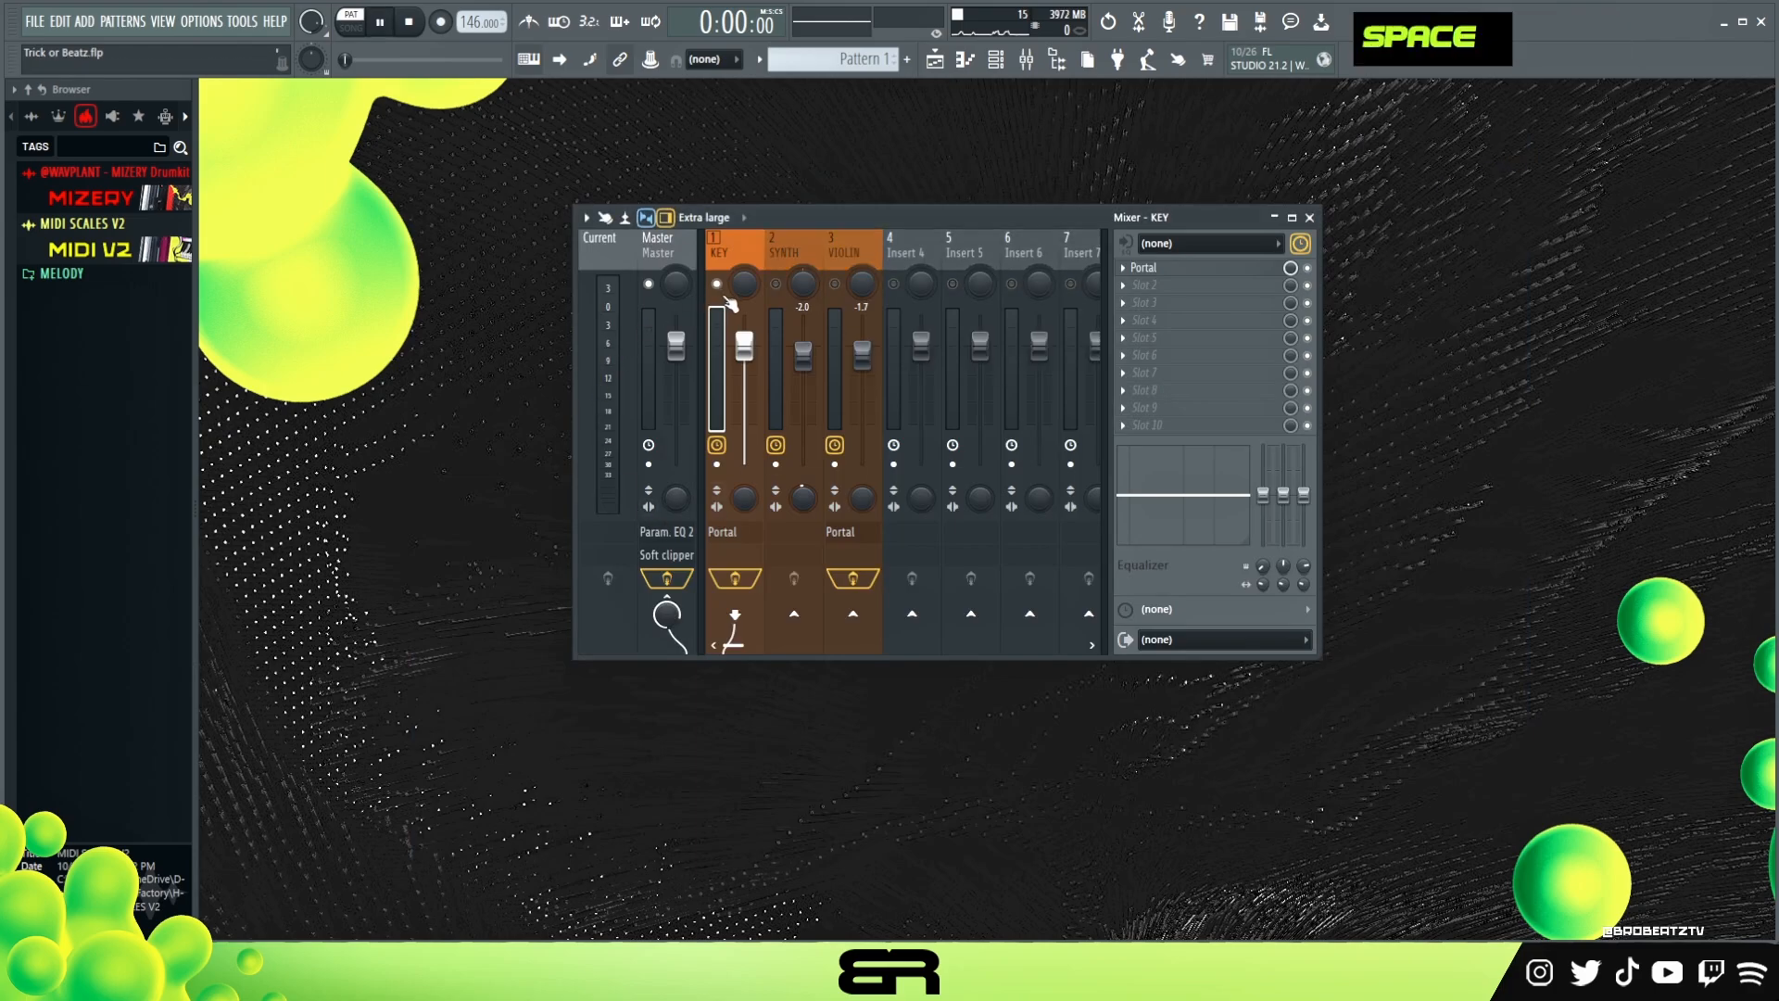
pyautogui.click(737, 579)
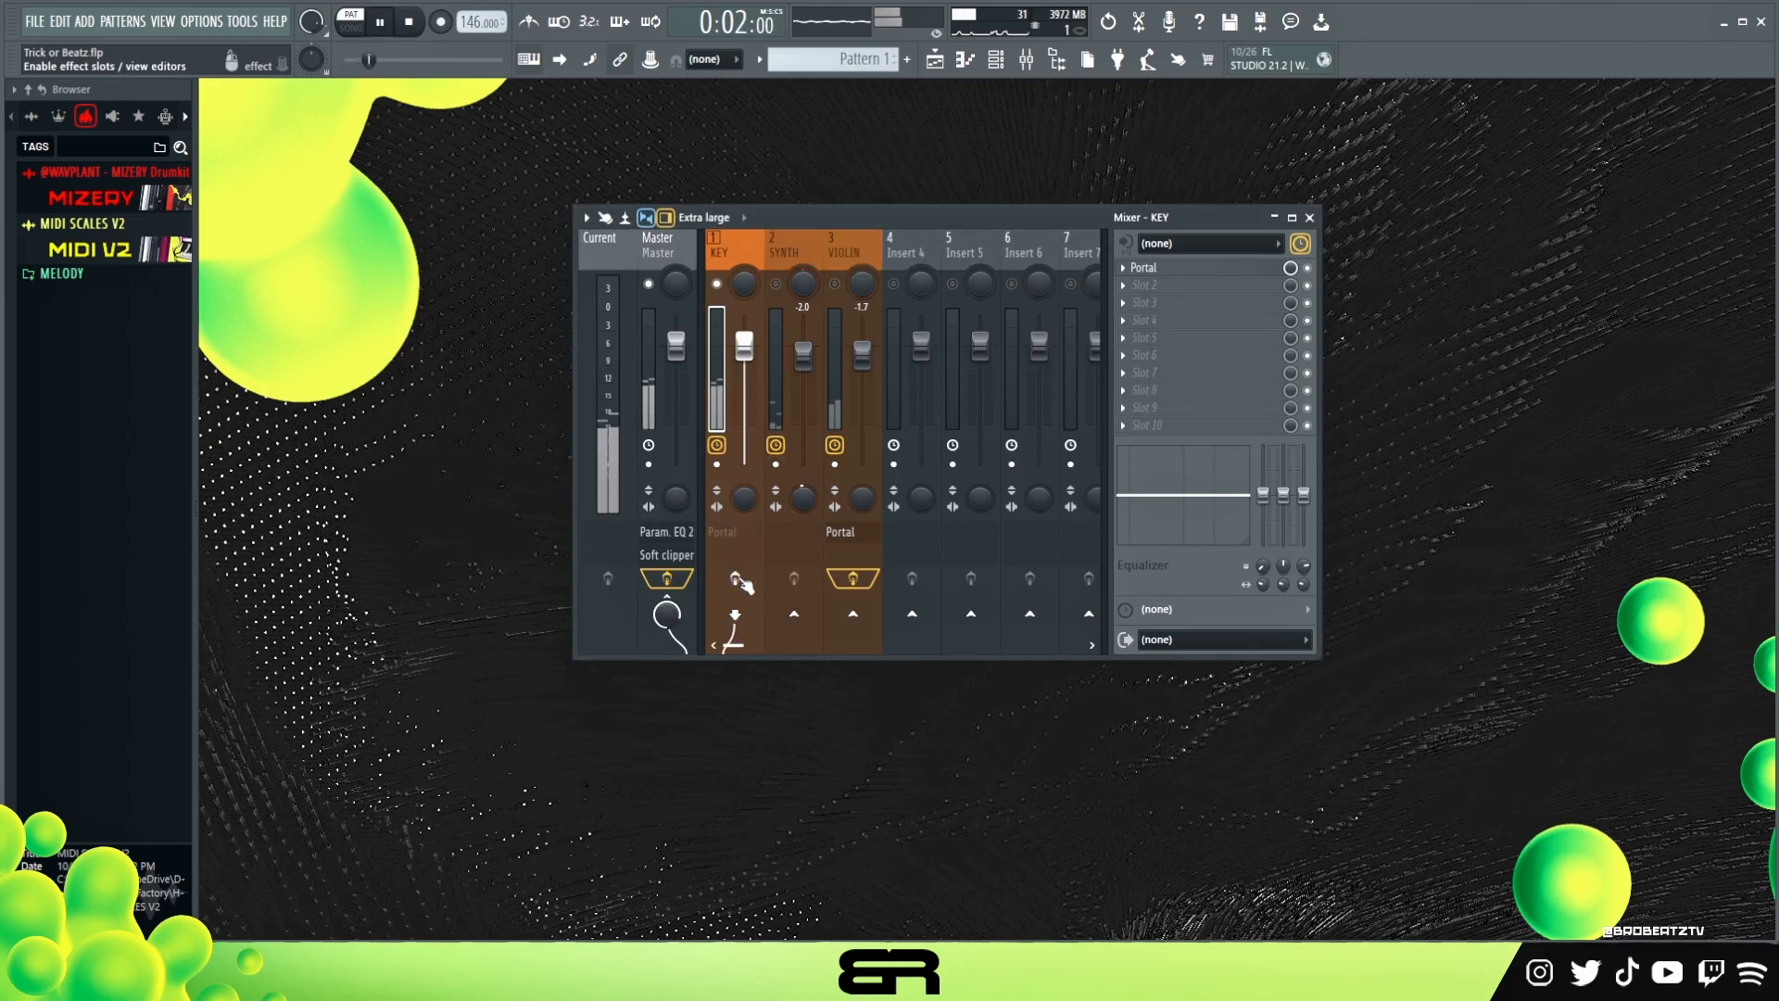
pyautogui.click(737, 579)
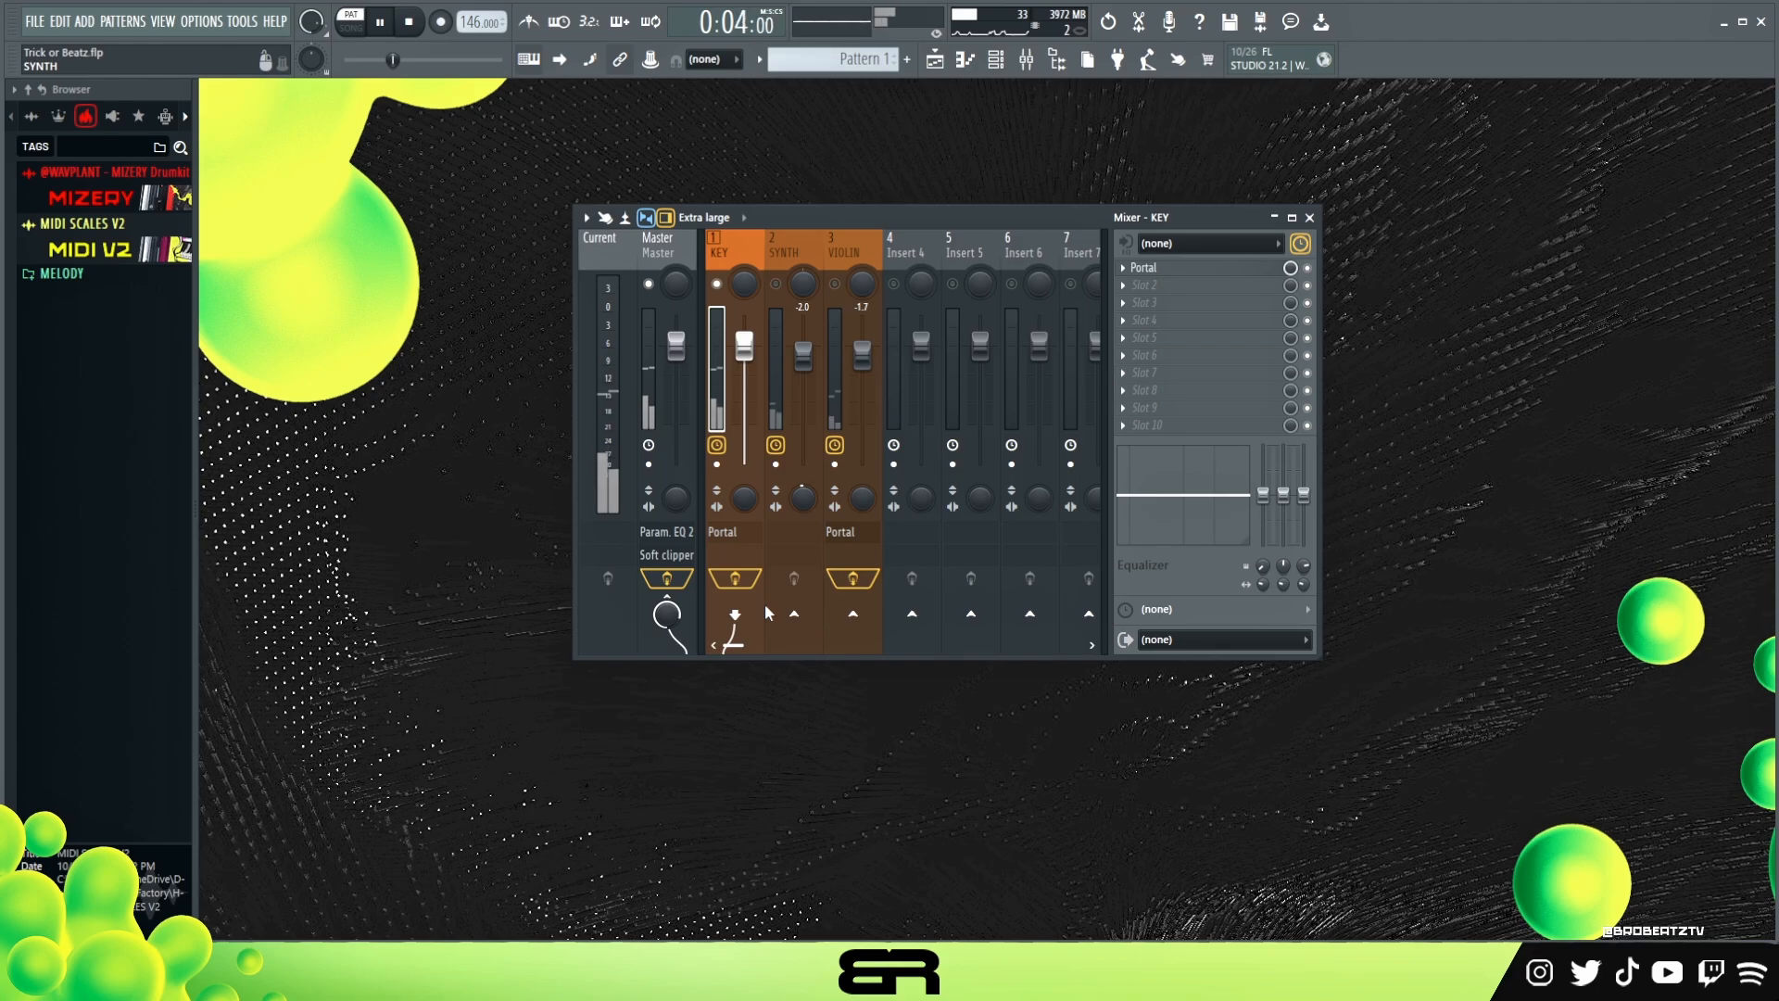
pyautogui.press('space')
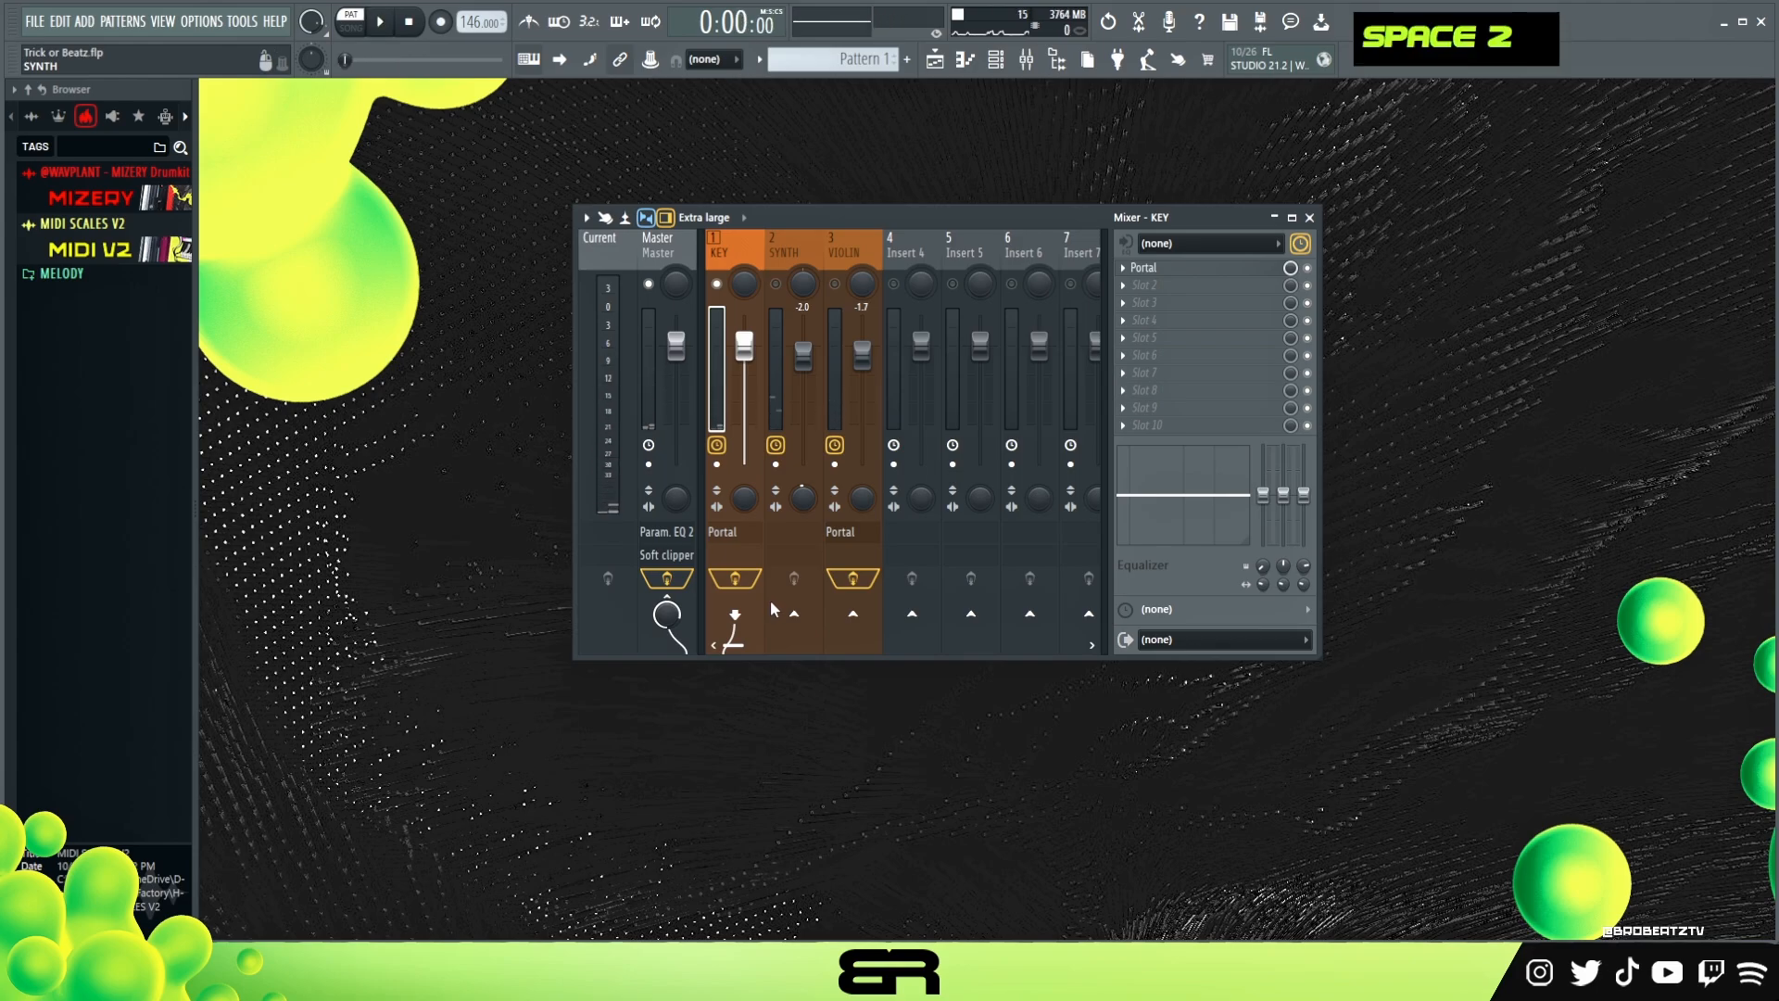
# Step: Unmute the SYNTH and VIOLIN mixer tracks and check the Portal preset used on VIOLIN
pyautogui.doubleClick(801, 294)
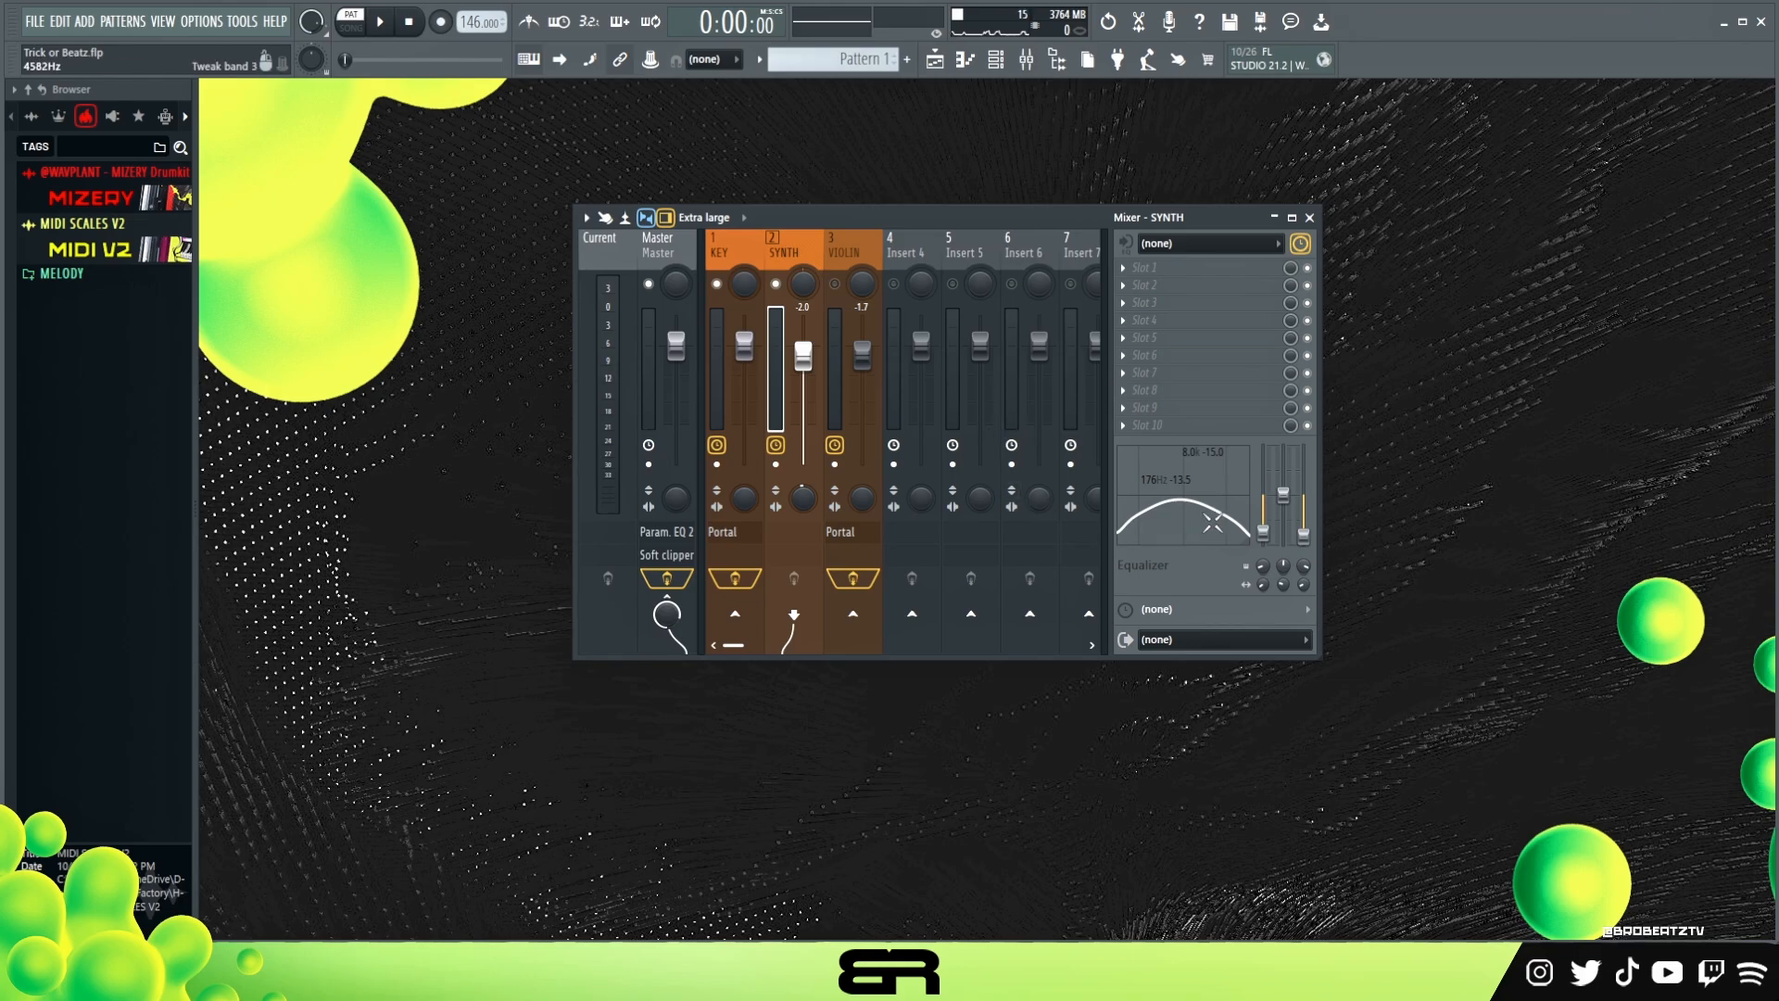
pyautogui.click(833, 277)
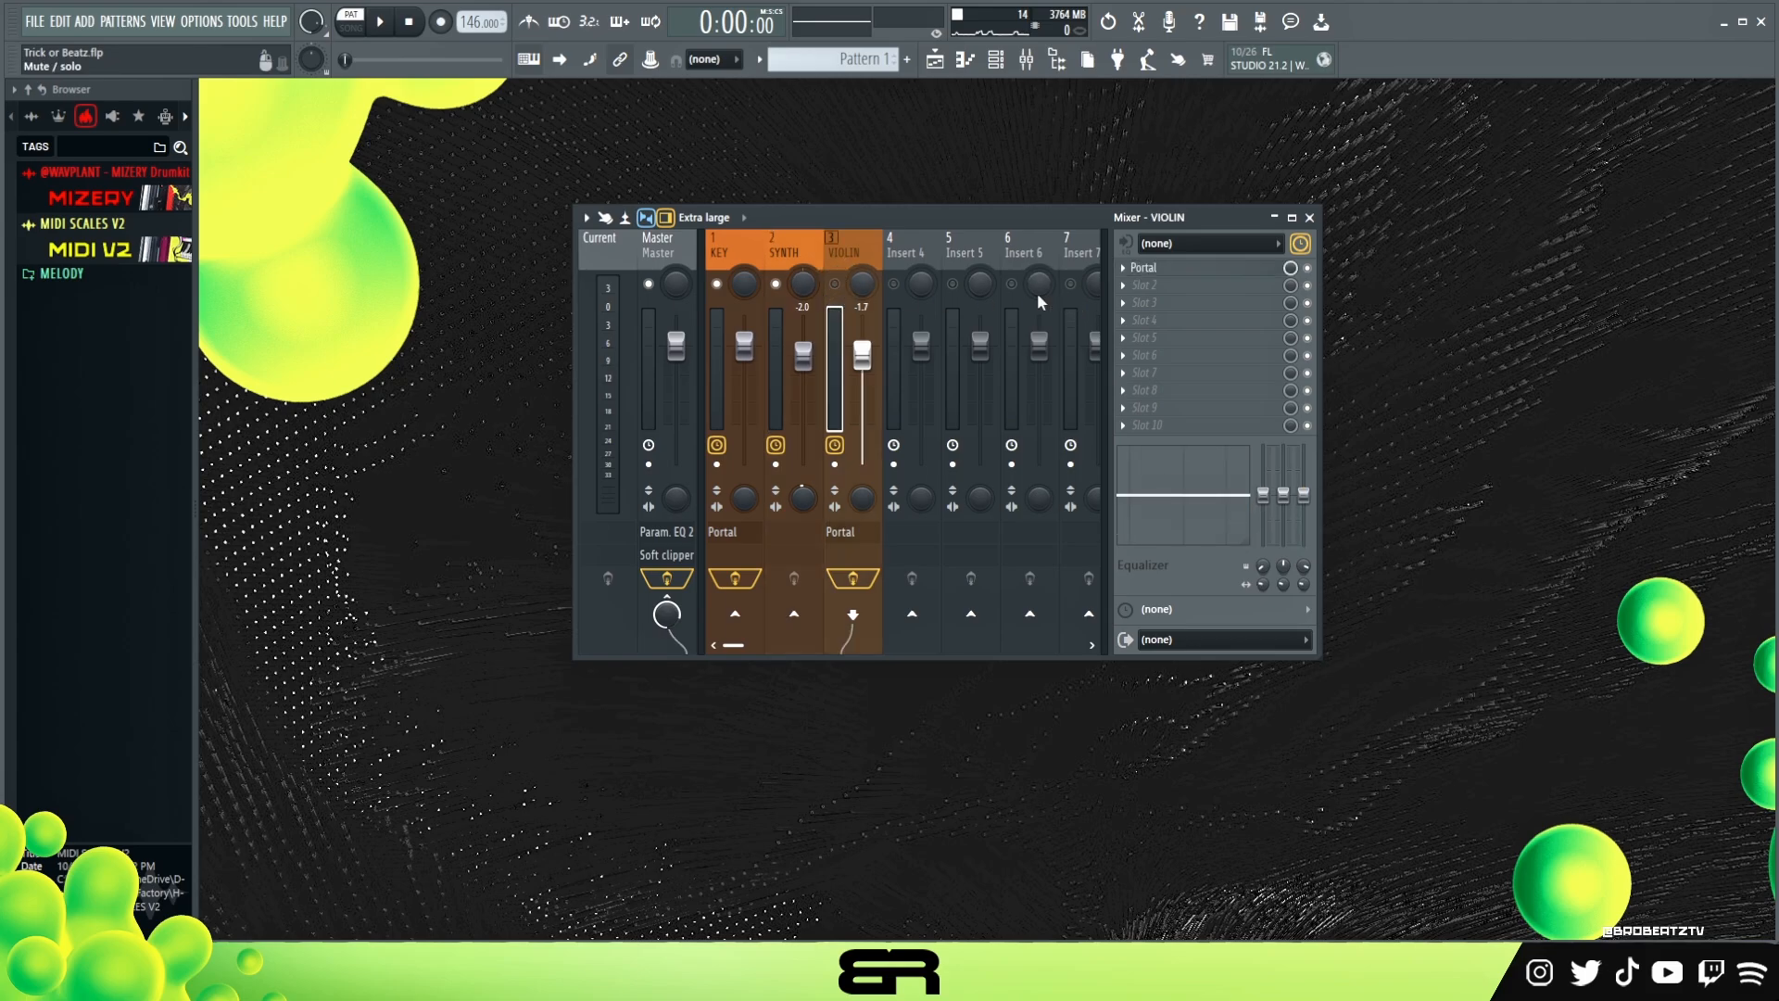
pyautogui.click(838, 283)
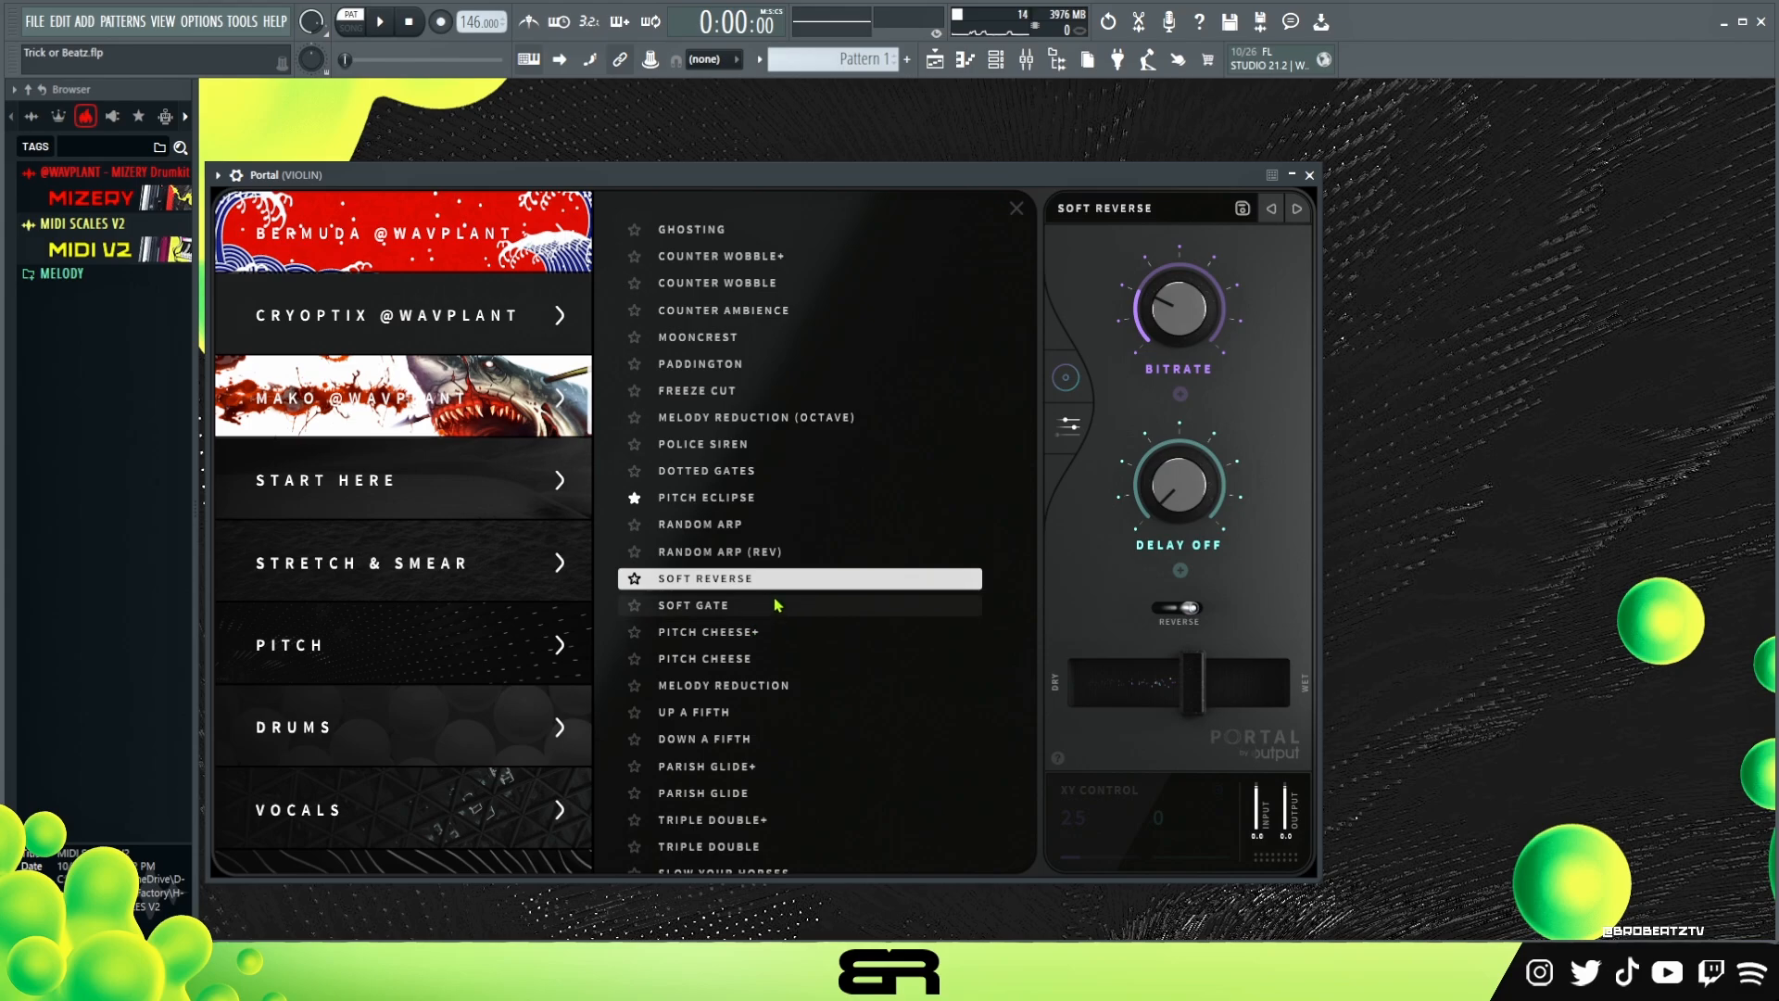
pyautogui.click(1309, 175)
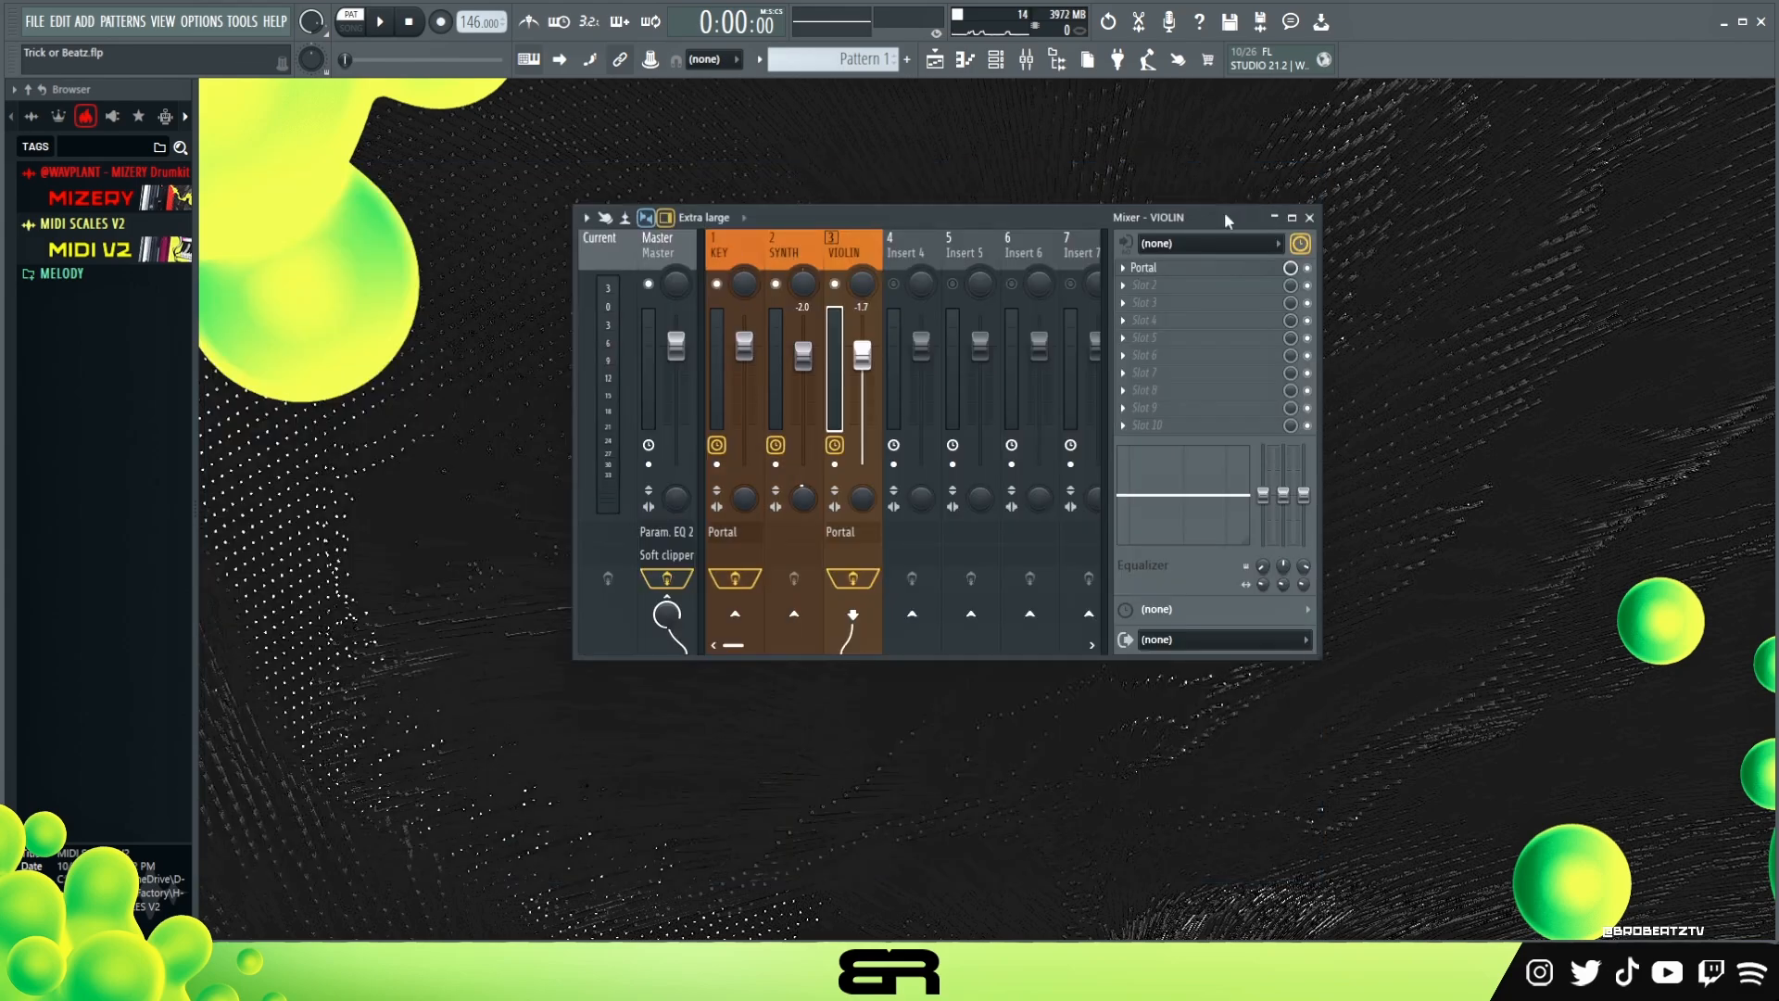
# Step: Solo the VIOLIN mixer track and listen to it with its Portal effect open
pyautogui.rightClick(836, 287)
pyautogui.click(1172, 275)
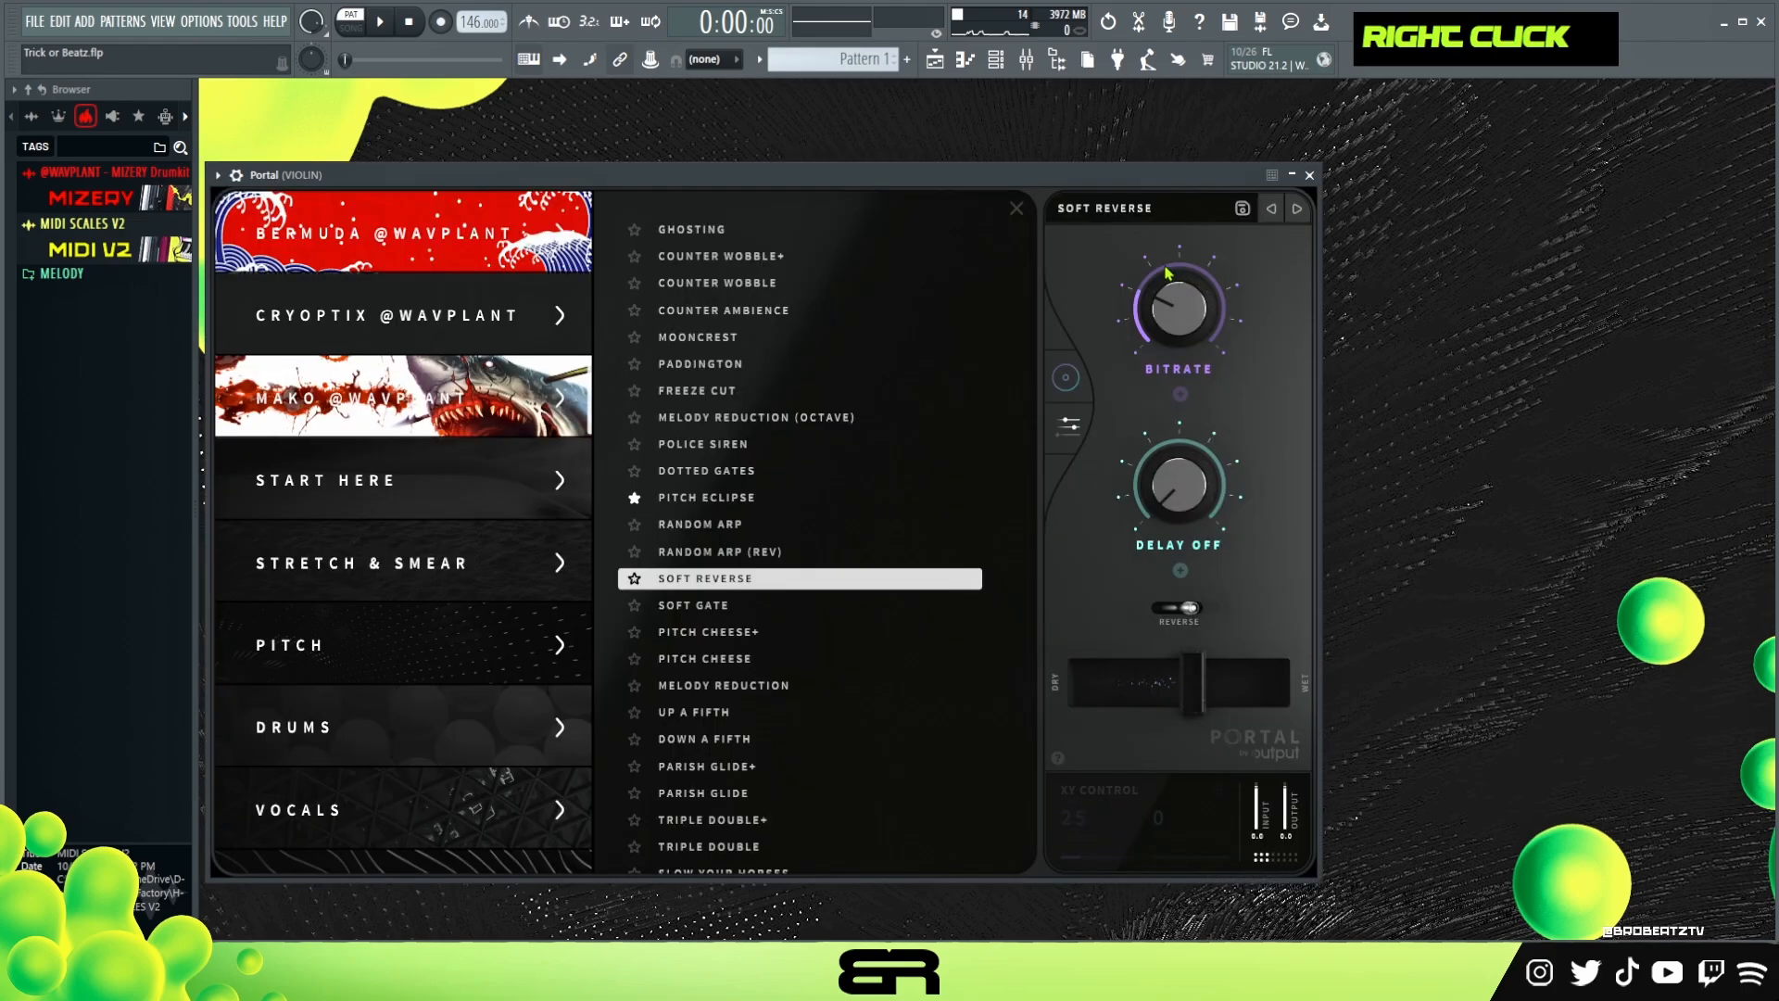
pyautogui.press('space')
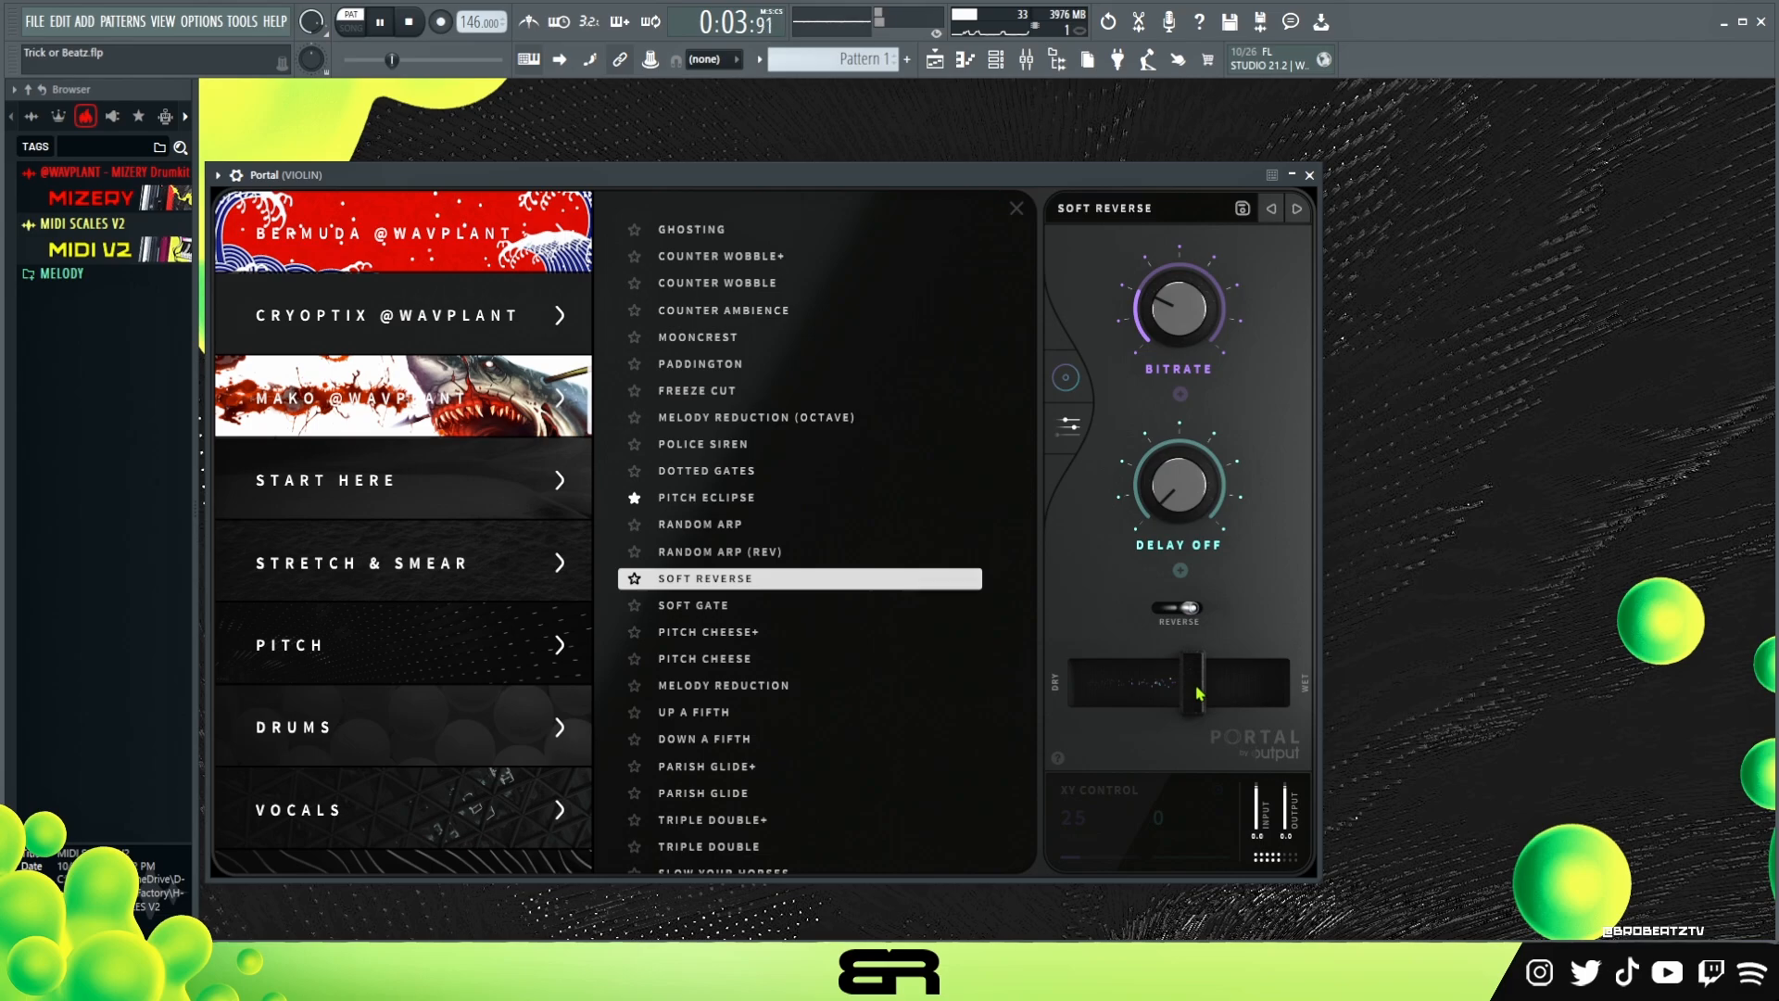
pyautogui.press('space')
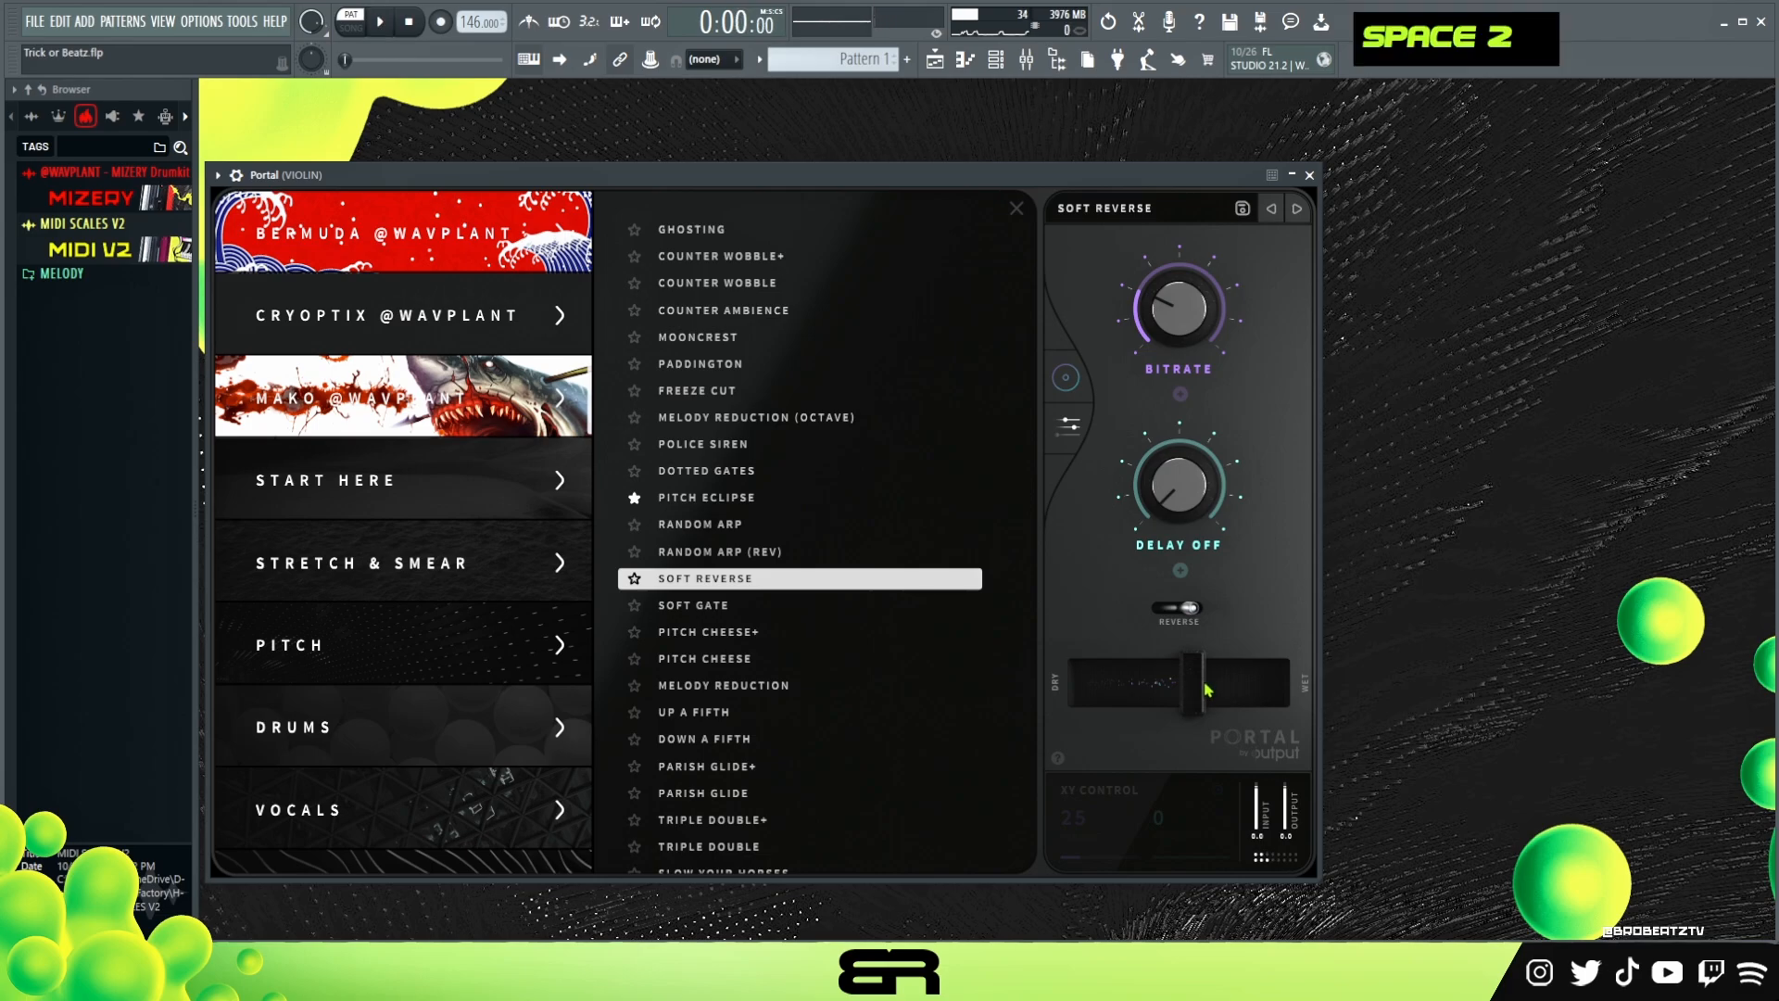
pyautogui.click(1309, 175)
# Step: Restore all mixer tracks from solo and play the full melody with the SYNTH track's settings in view
pyautogui.rightClick(791, 287)
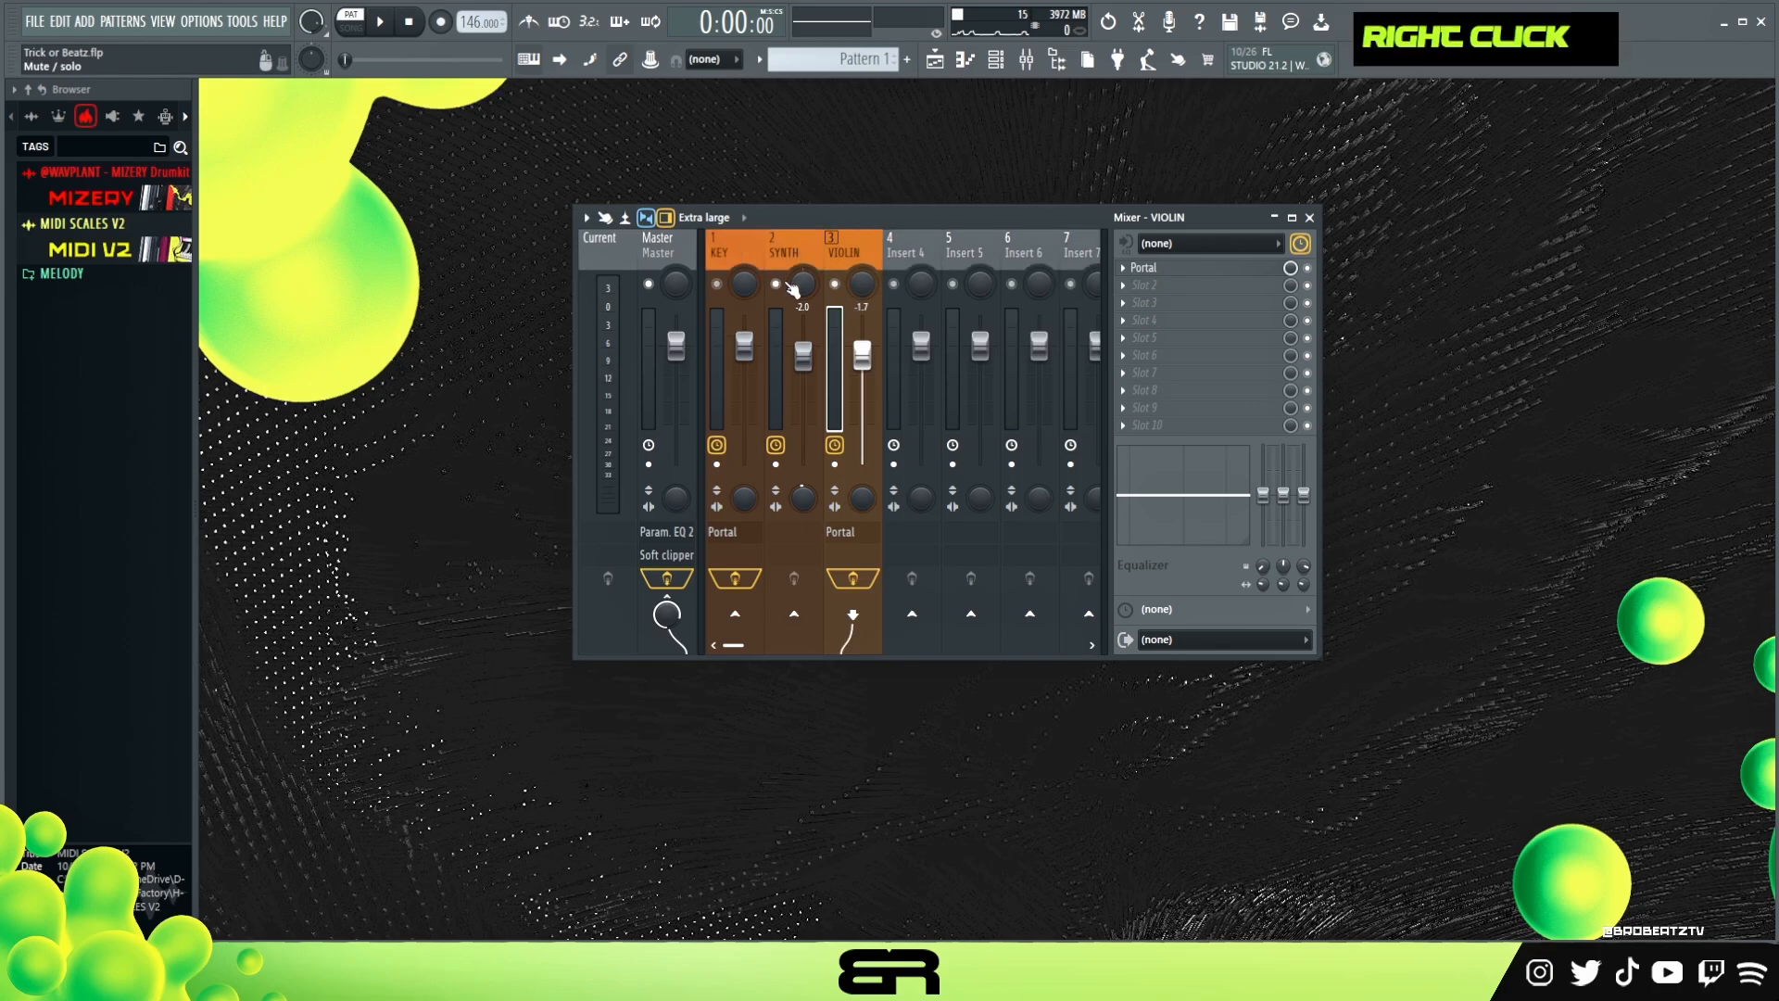
pyautogui.press('space')
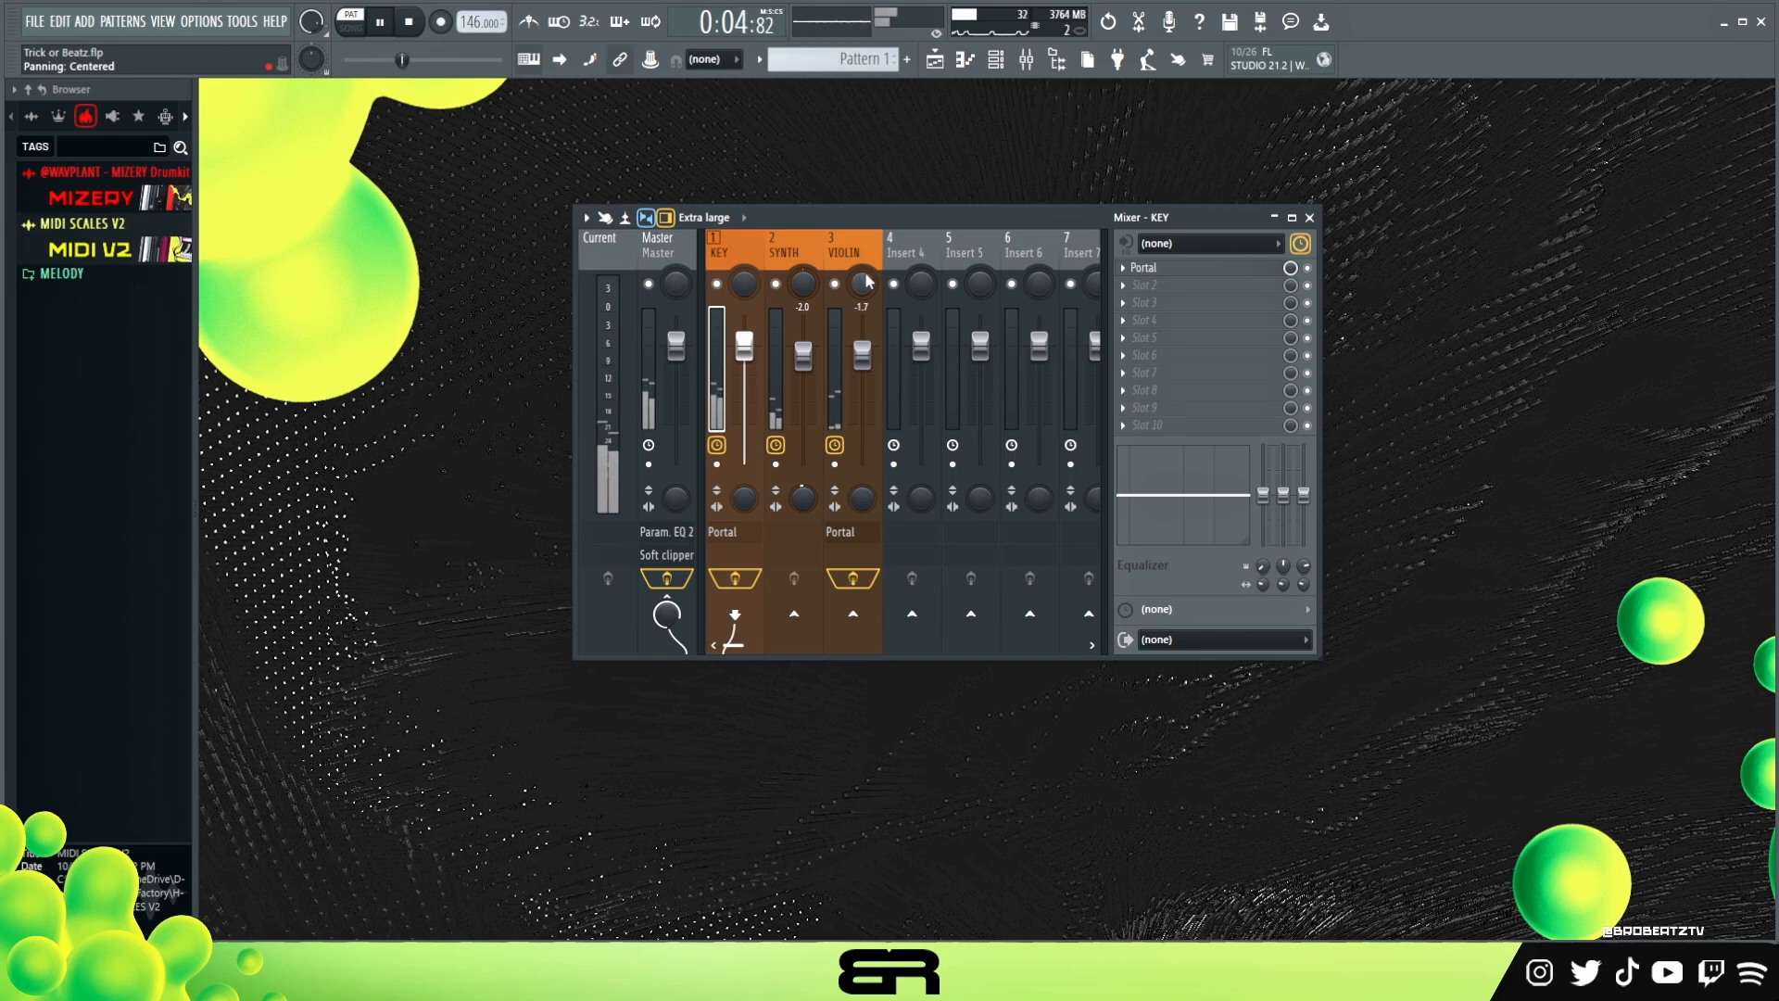
pyautogui.click(803, 355)
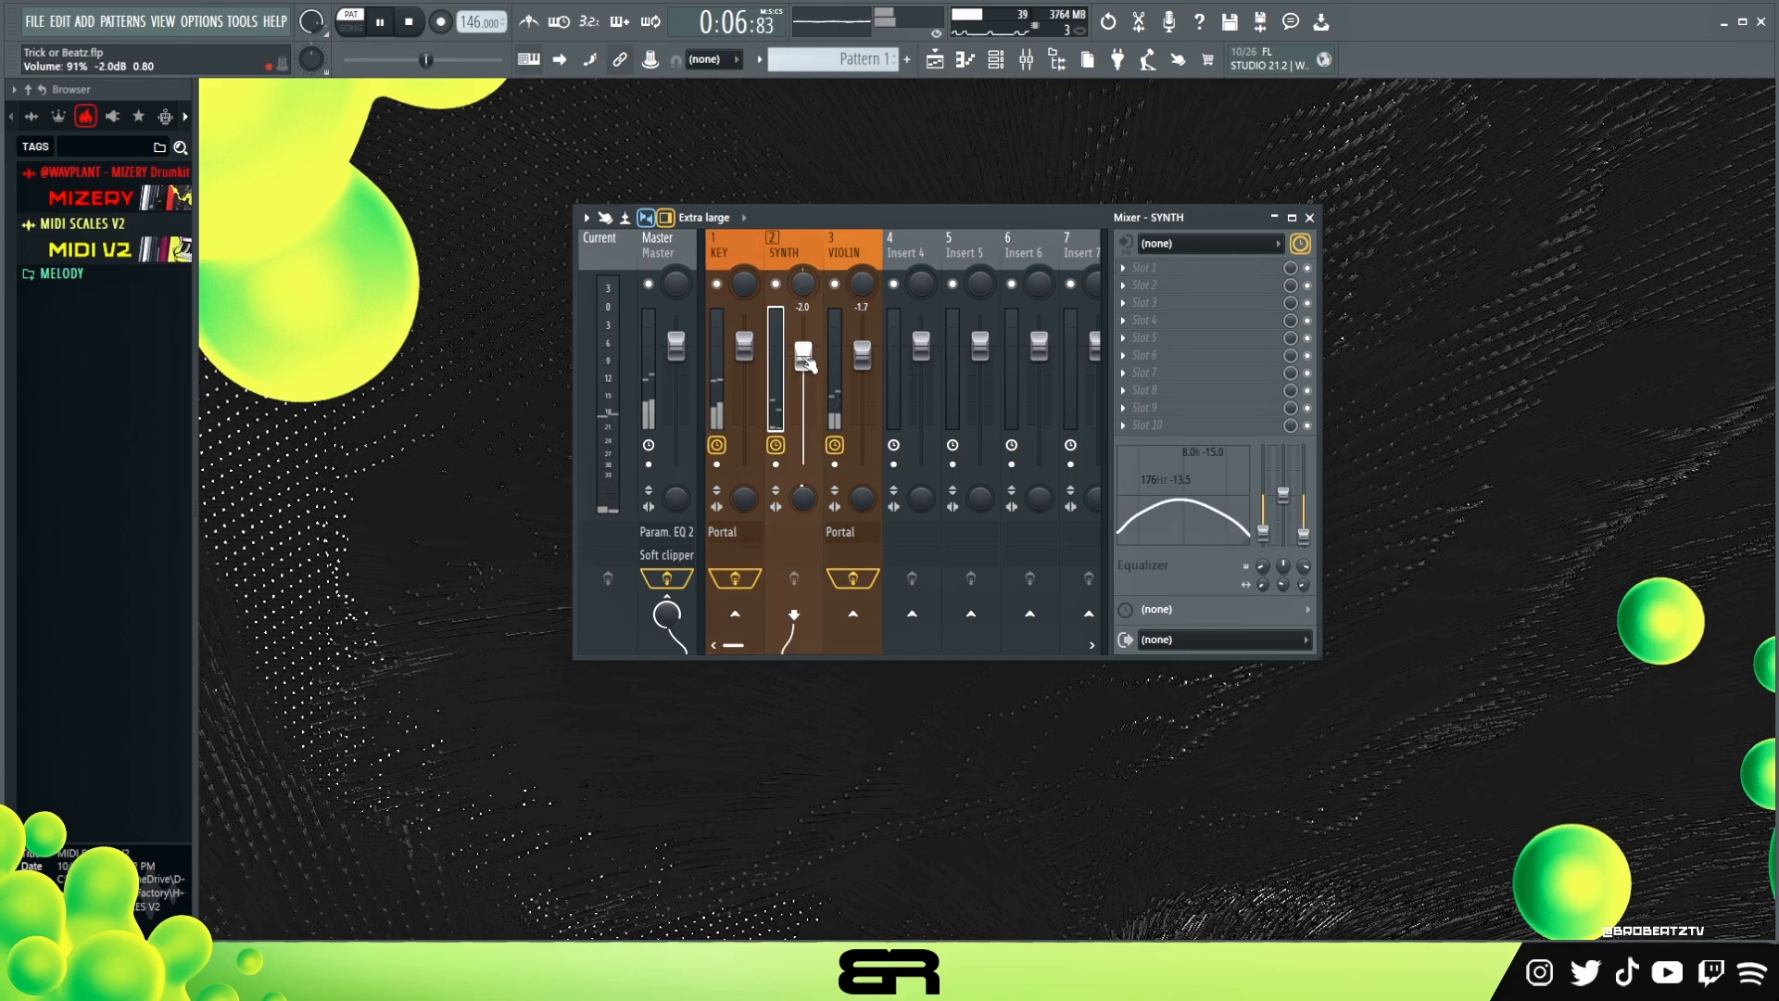
pyautogui.press('space')
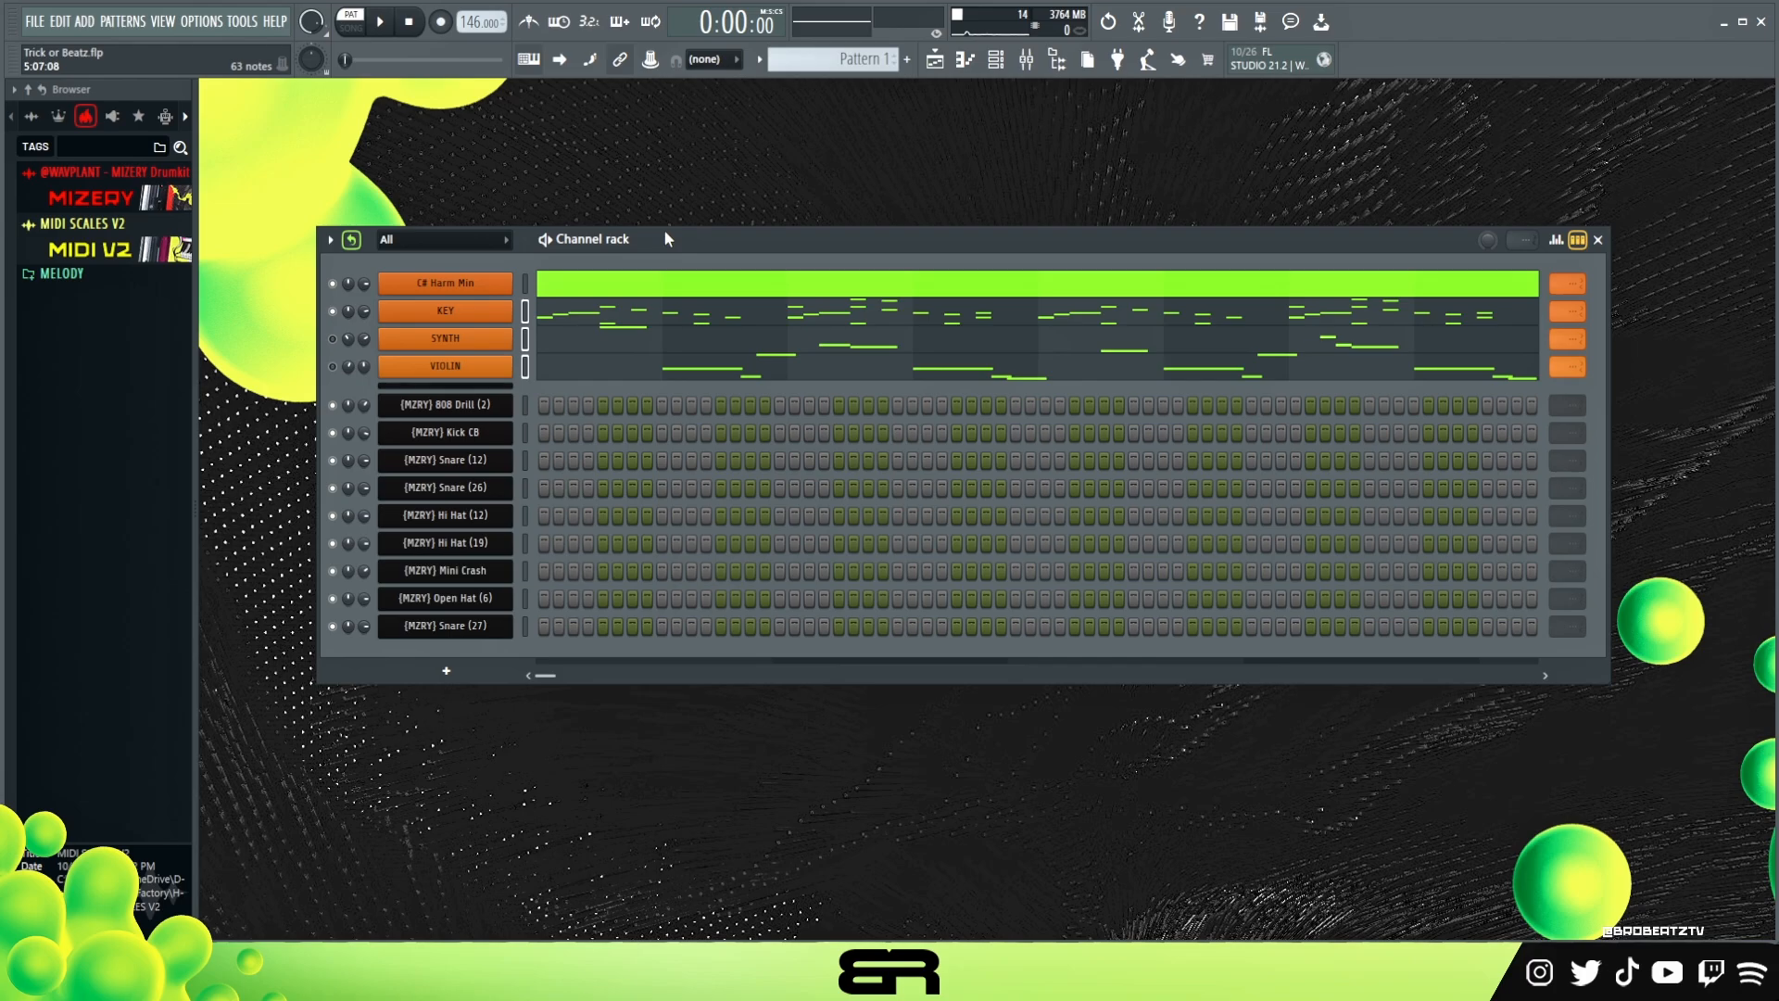
# Step: Place Snare (12) and Snare (26) hits on step 9 in the channel rack and play them against the melody
pyautogui.moveTo(669, 232)
pyautogui.mouseDown()
pyautogui.moveTo(665, 261)
pyautogui.moveTo(642, 247)
pyautogui.moveTo(667, 229)
pyautogui.mouseUp()
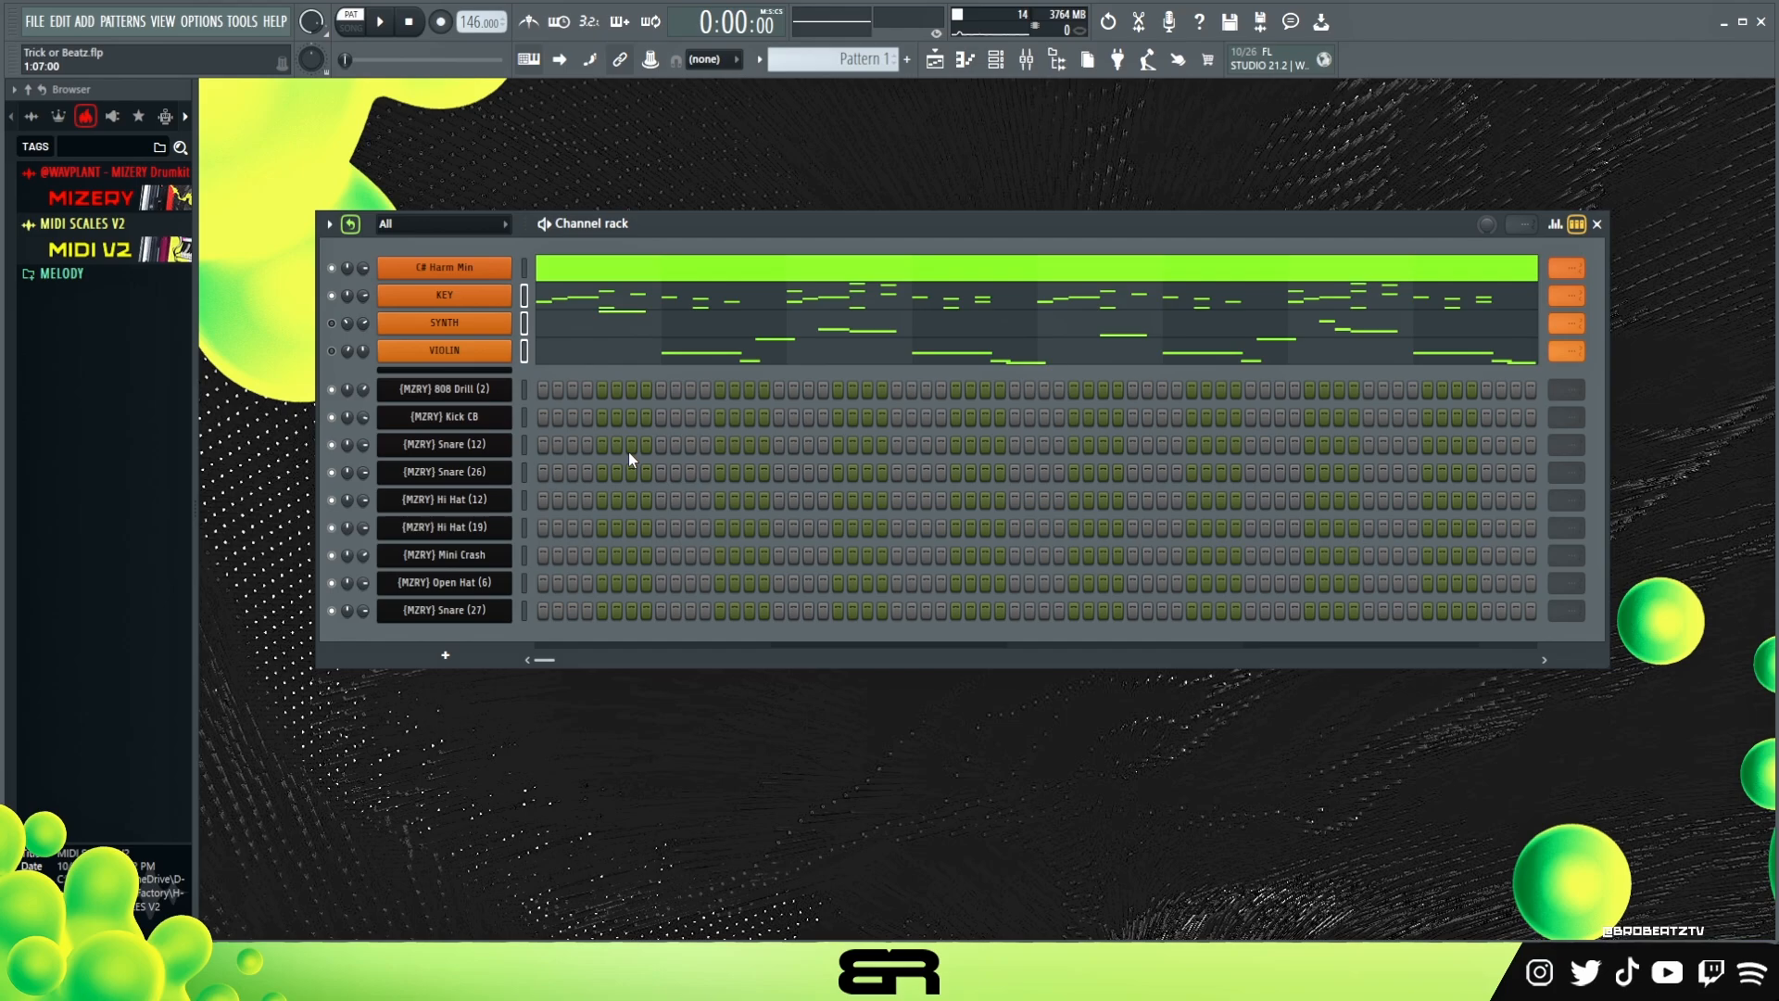
pyautogui.click(660, 449)
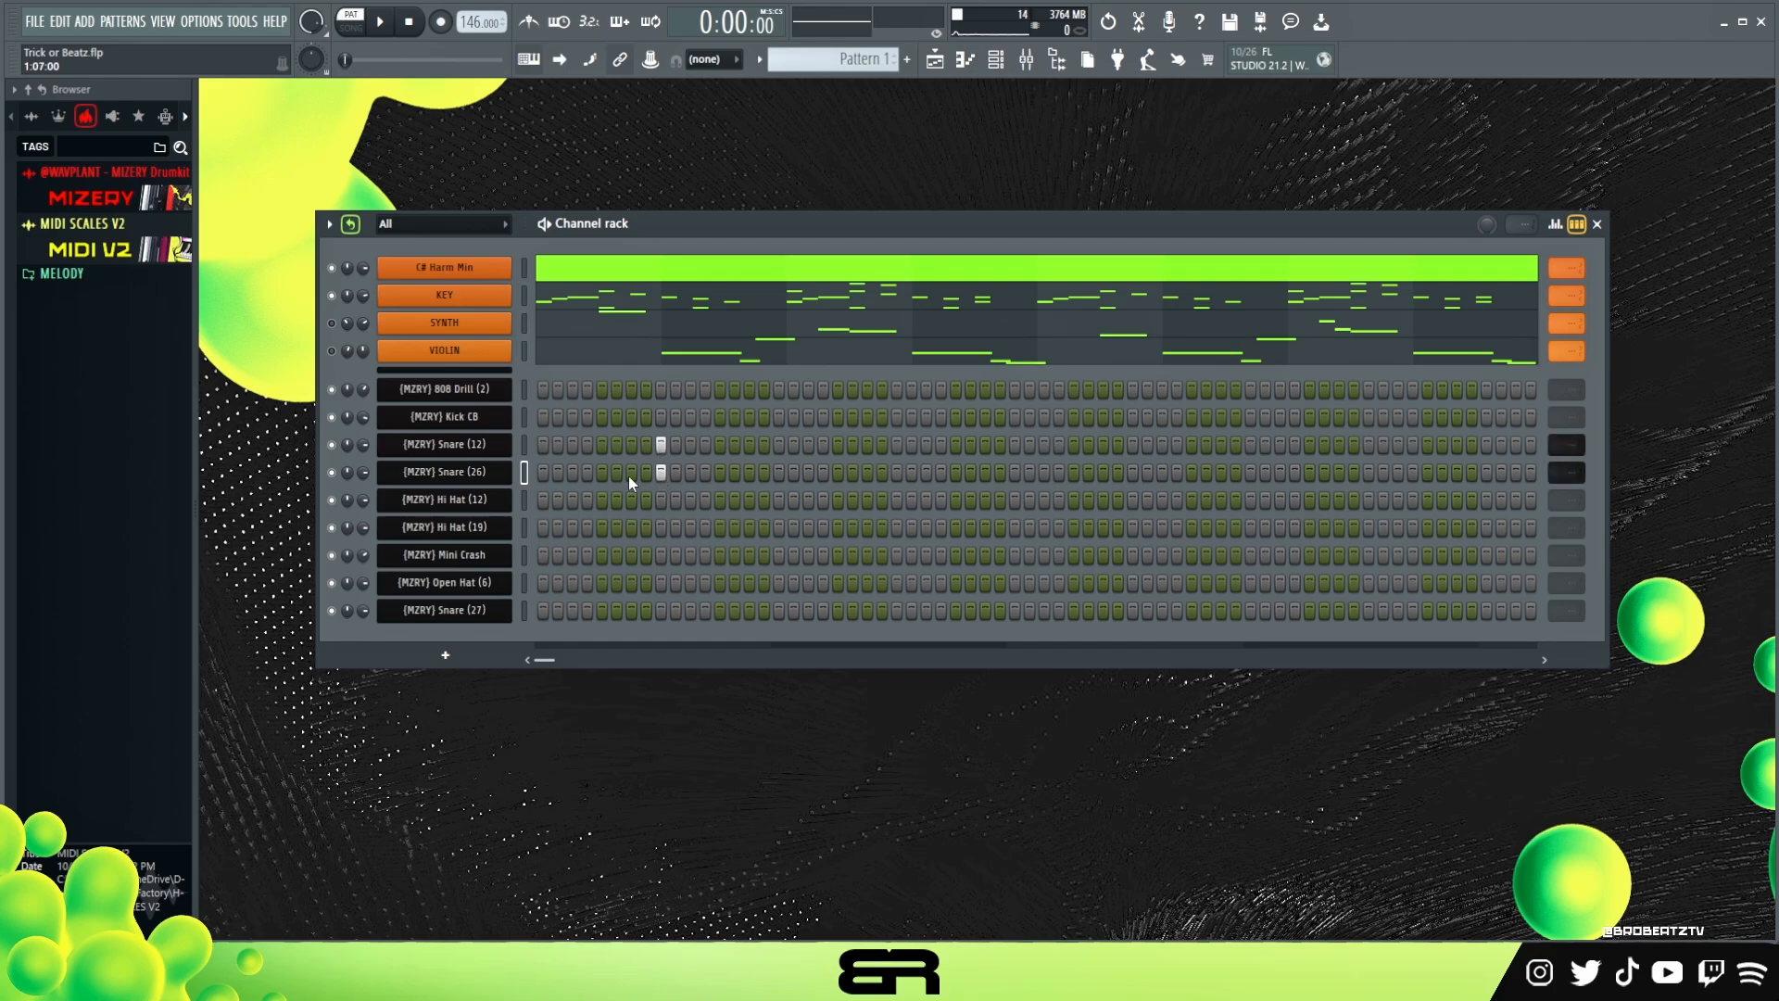
pyautogui.keyDown('ctrl'); pyautogui.click(503, 463); pyautogui.keyUp('ctrl')
pyautogui.keyDown('ctrl'); pyautogui.click(497, 446); pyautogui.keyUp('ctrl')
pyautogui.press('space')
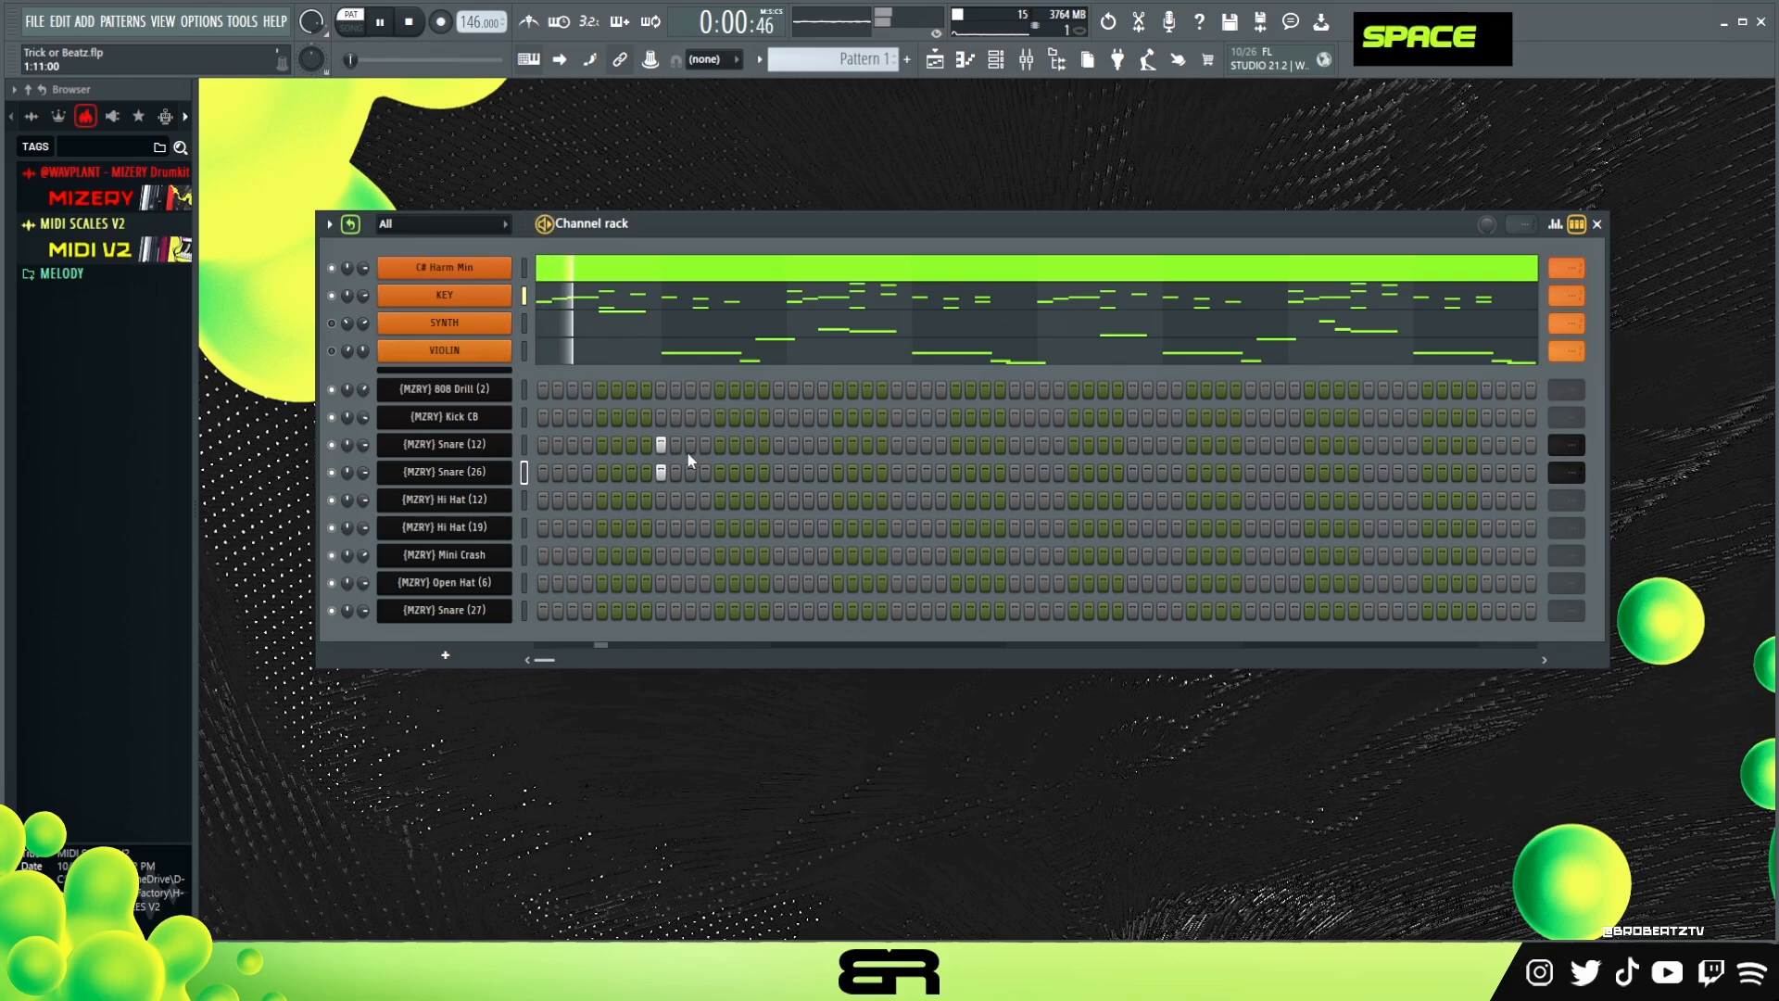
pyautogui.press('space')
# Step: Add Hi Hat (19) hits on steps 1, 4, 7, 17, 20 and 23, and a Hi Hat (12) hit on step 11
pyautogui.press('space')
pyautogui.press('space')
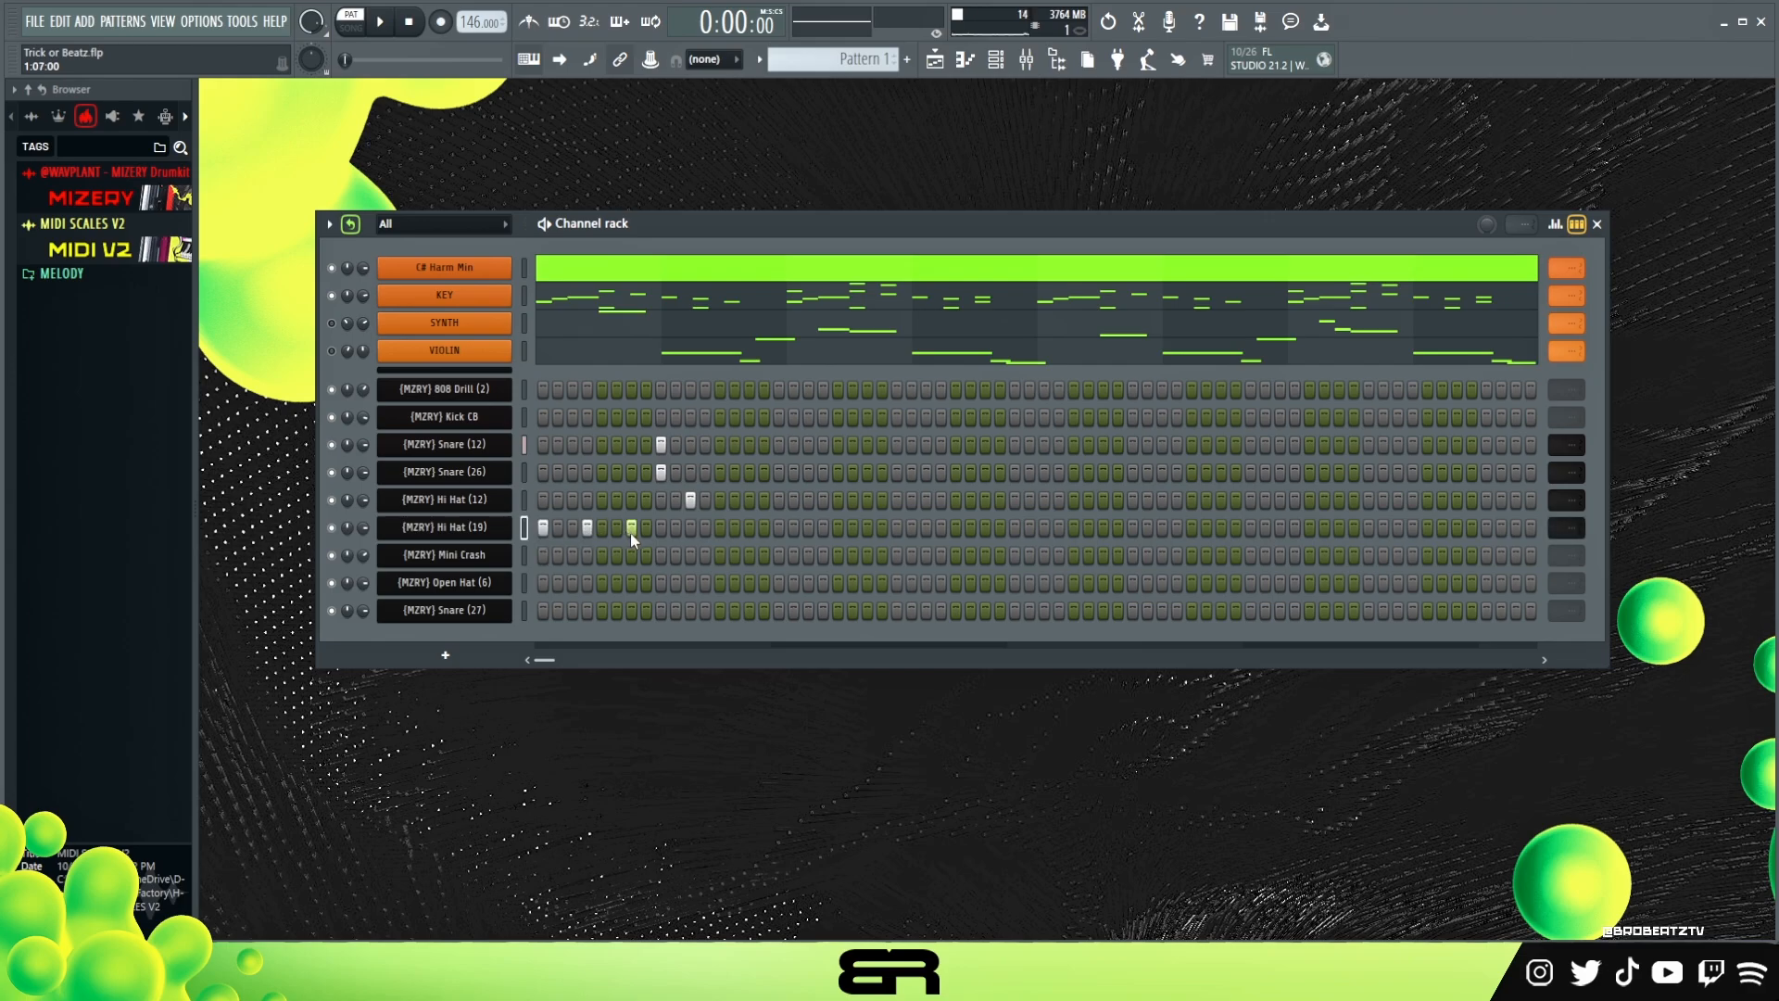
pyautogui.click(778, 527)
pyautogui.click(808, 527)
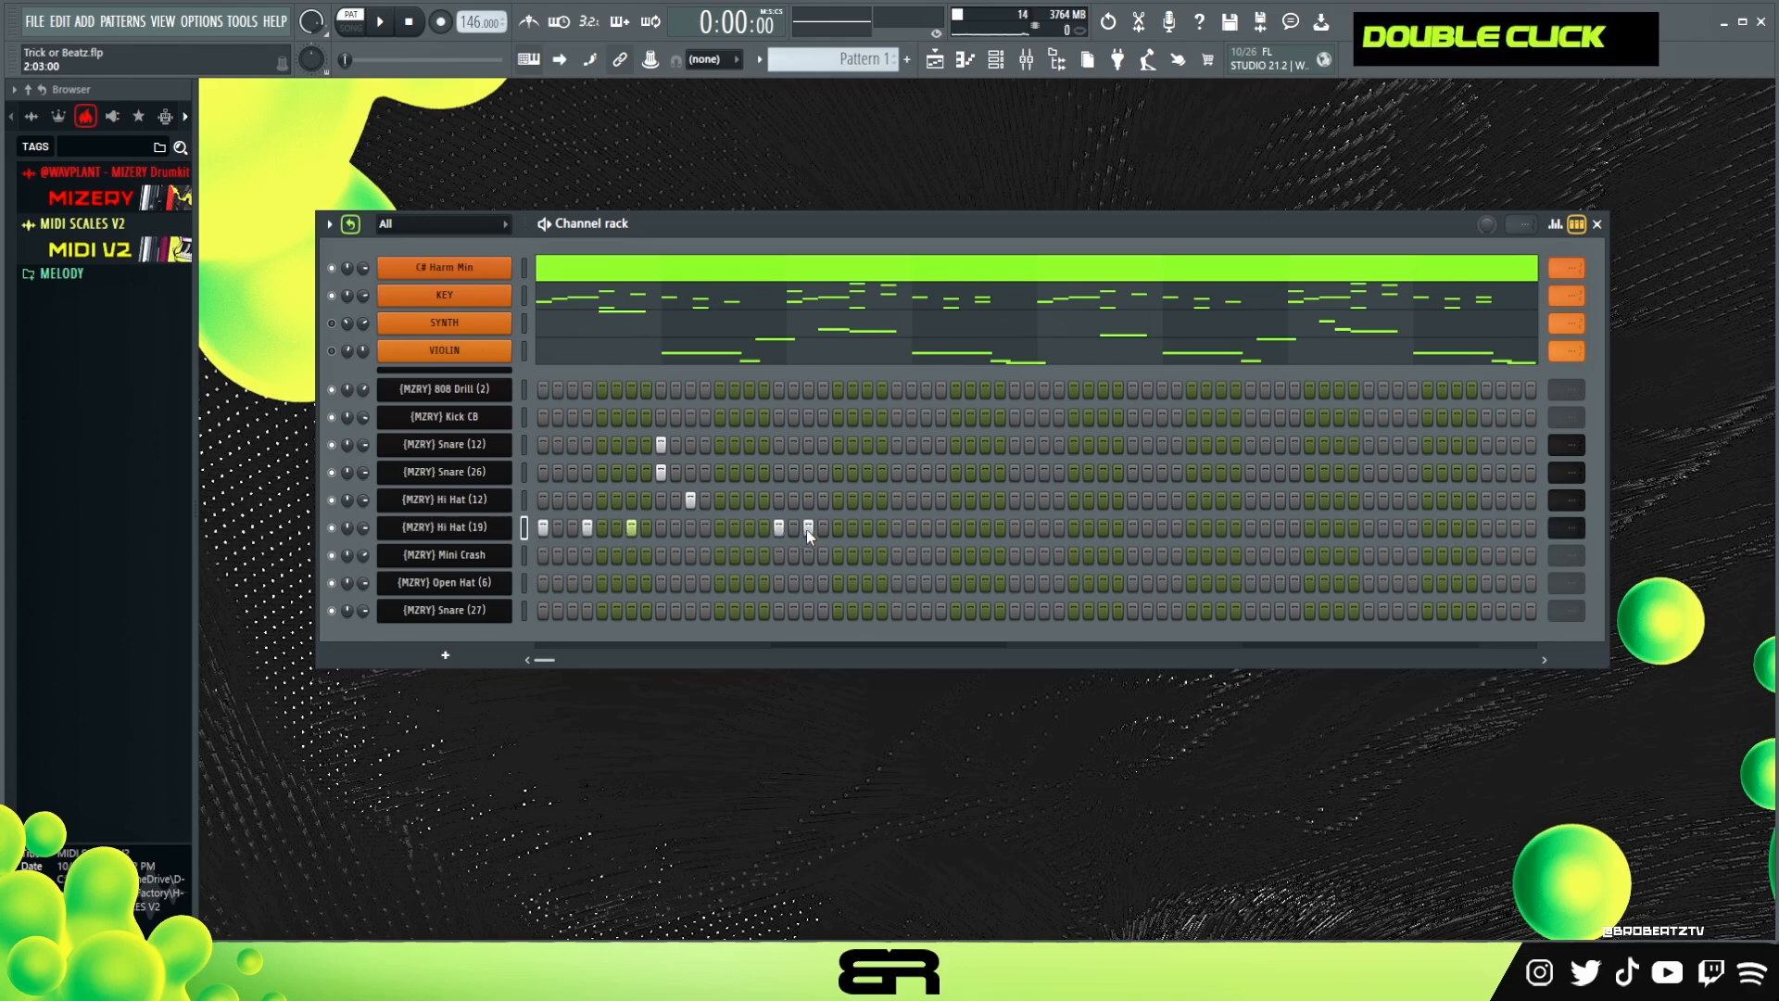
pyautogui.rightClick(808, 527)
pyautogui.click(823, 527)
pyautogui.click(868, 527)
# Step: Play the hi-hat rhythm and add a second Hi Hat (12) hit on step 15
pyautogui.press('space')
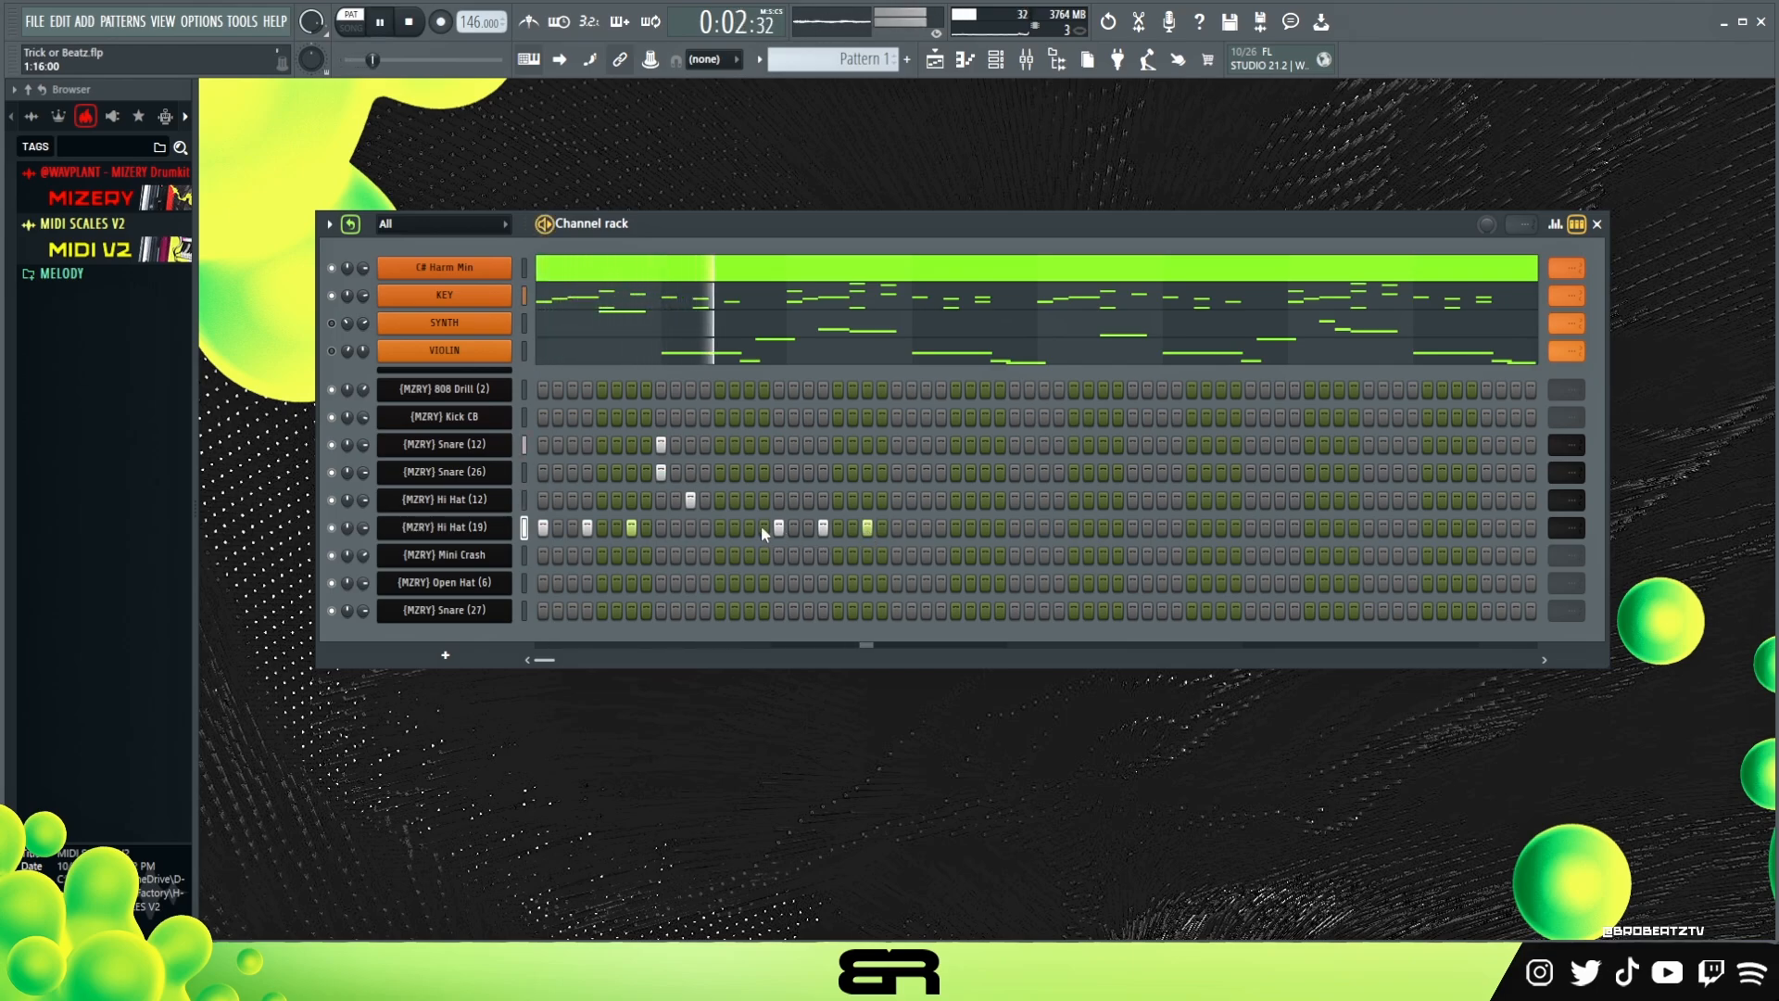
pyautogui.press('space')
pyautogui.press('space')
pyautogui.click(750, 500)
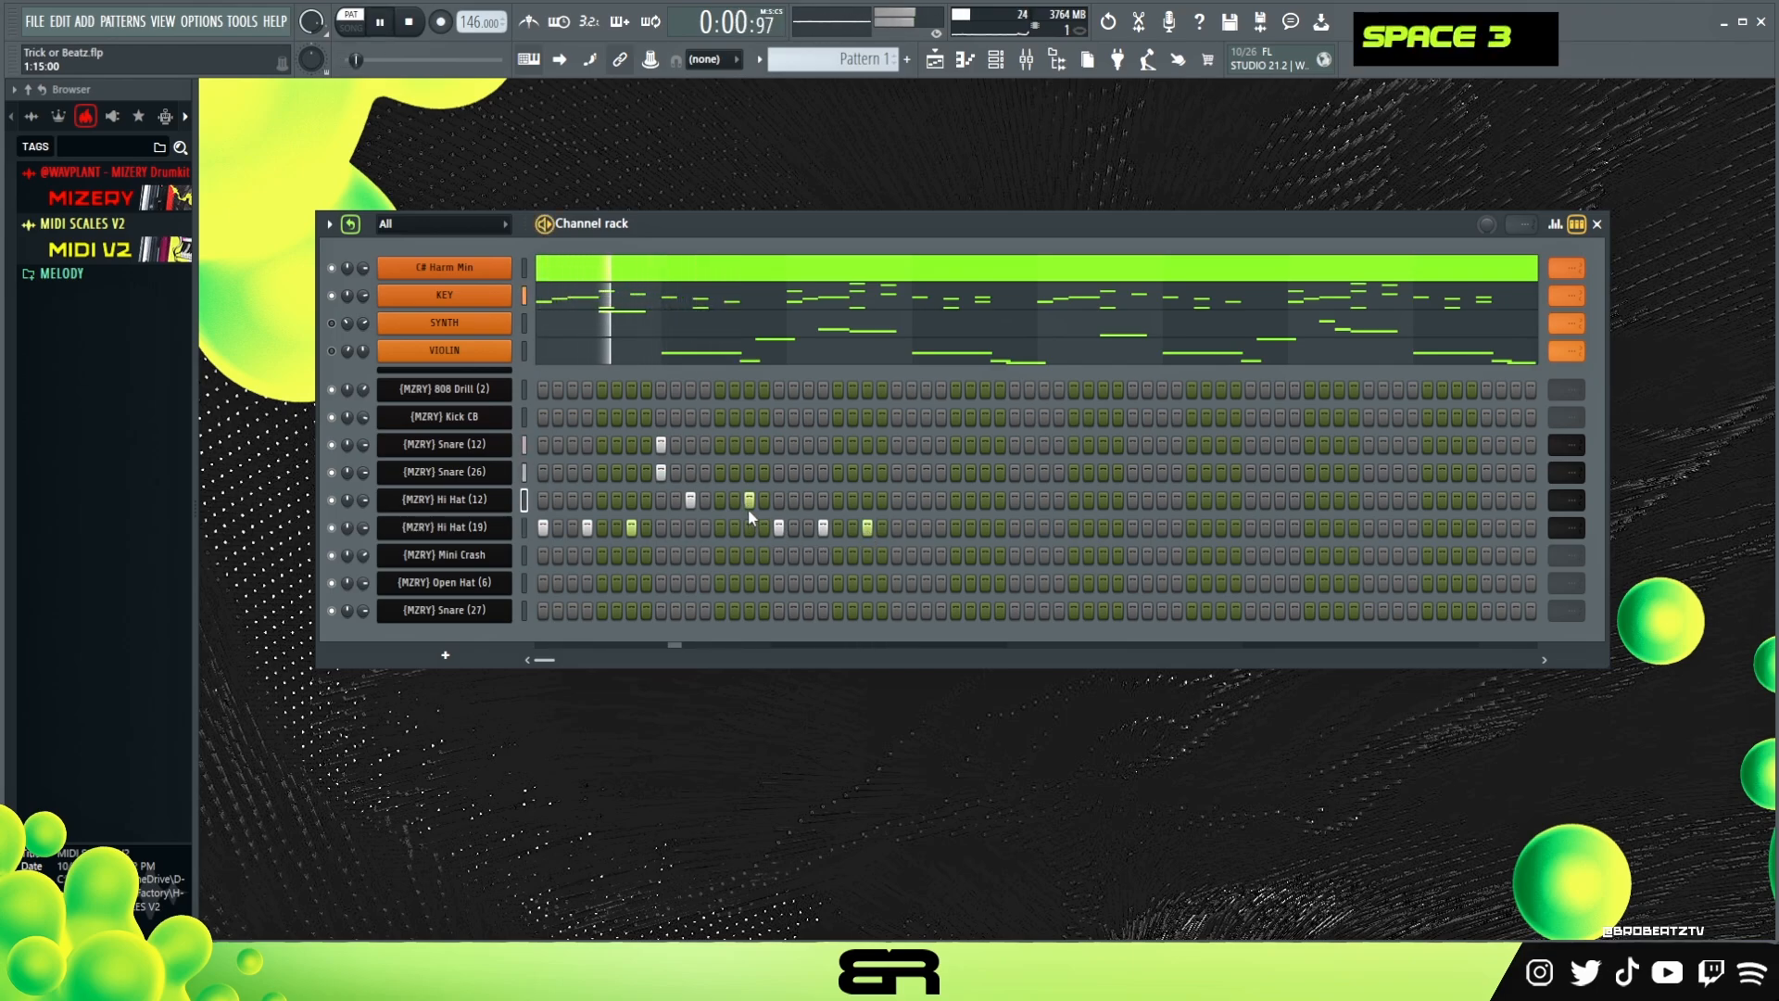
pyautogui.press('space')
# Step: Place kick hits on steps 1 and 13 and play the groove
pyautogui.click(543, 416)
pyautogui.click(719, 416)
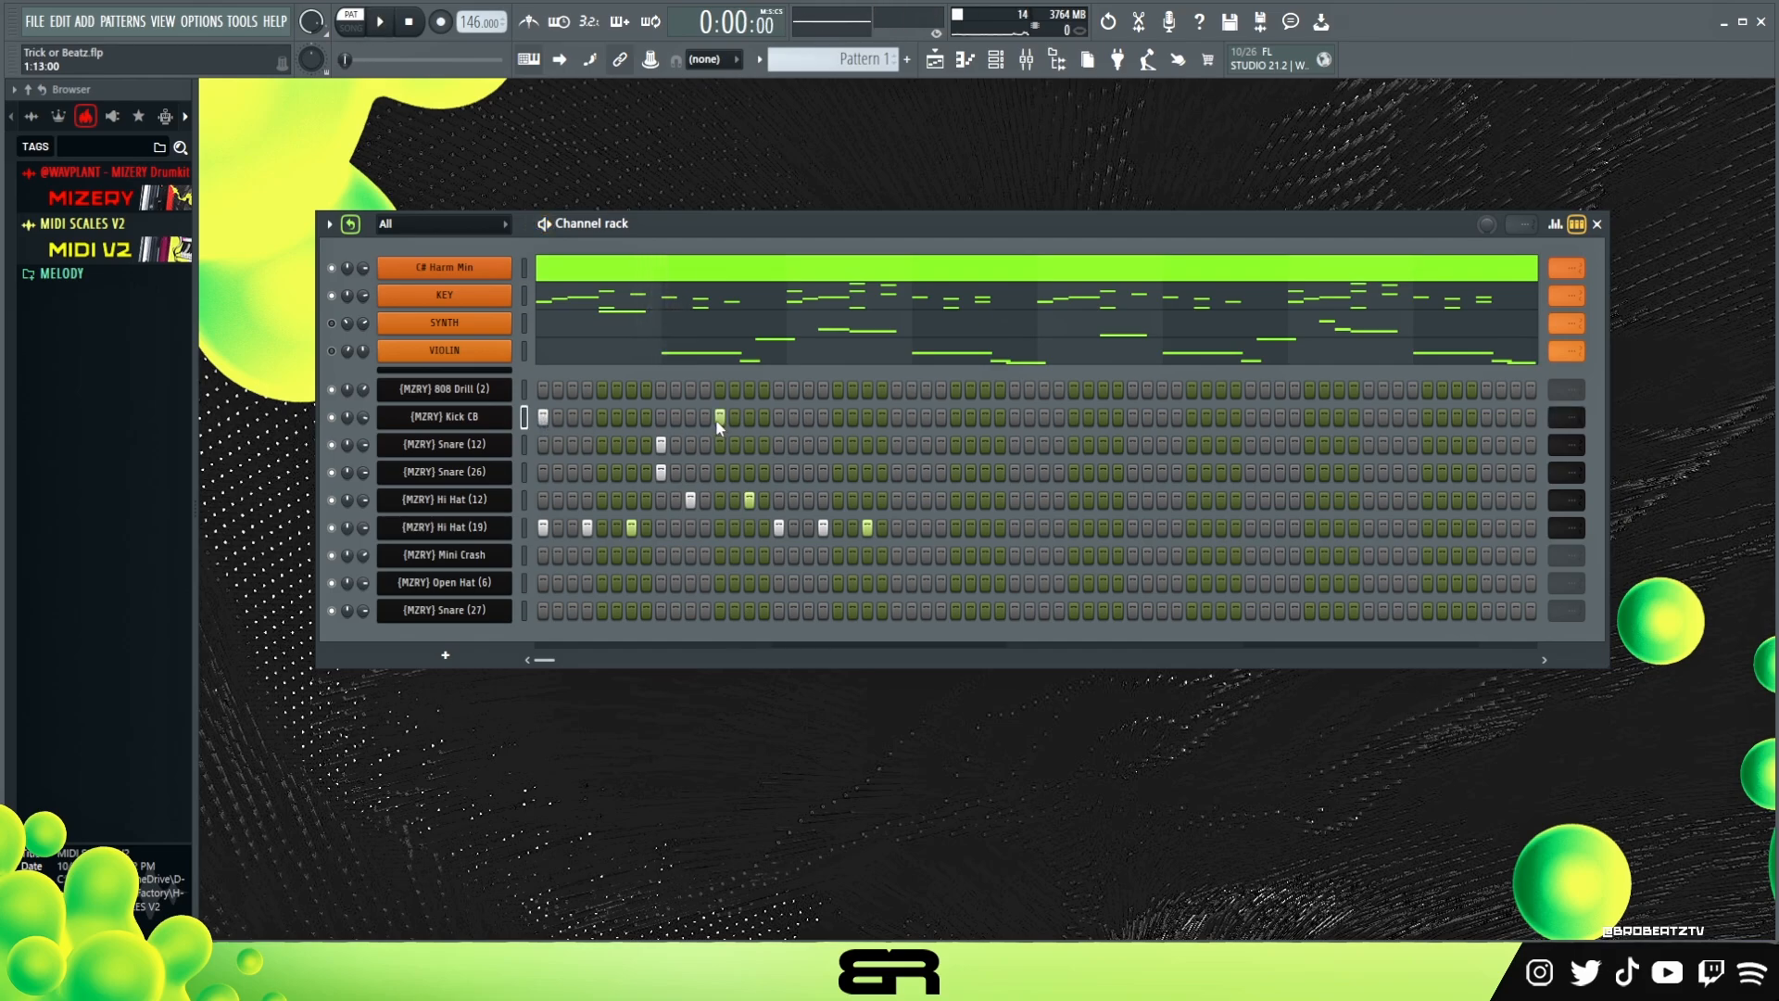
pyautogui.press('space')
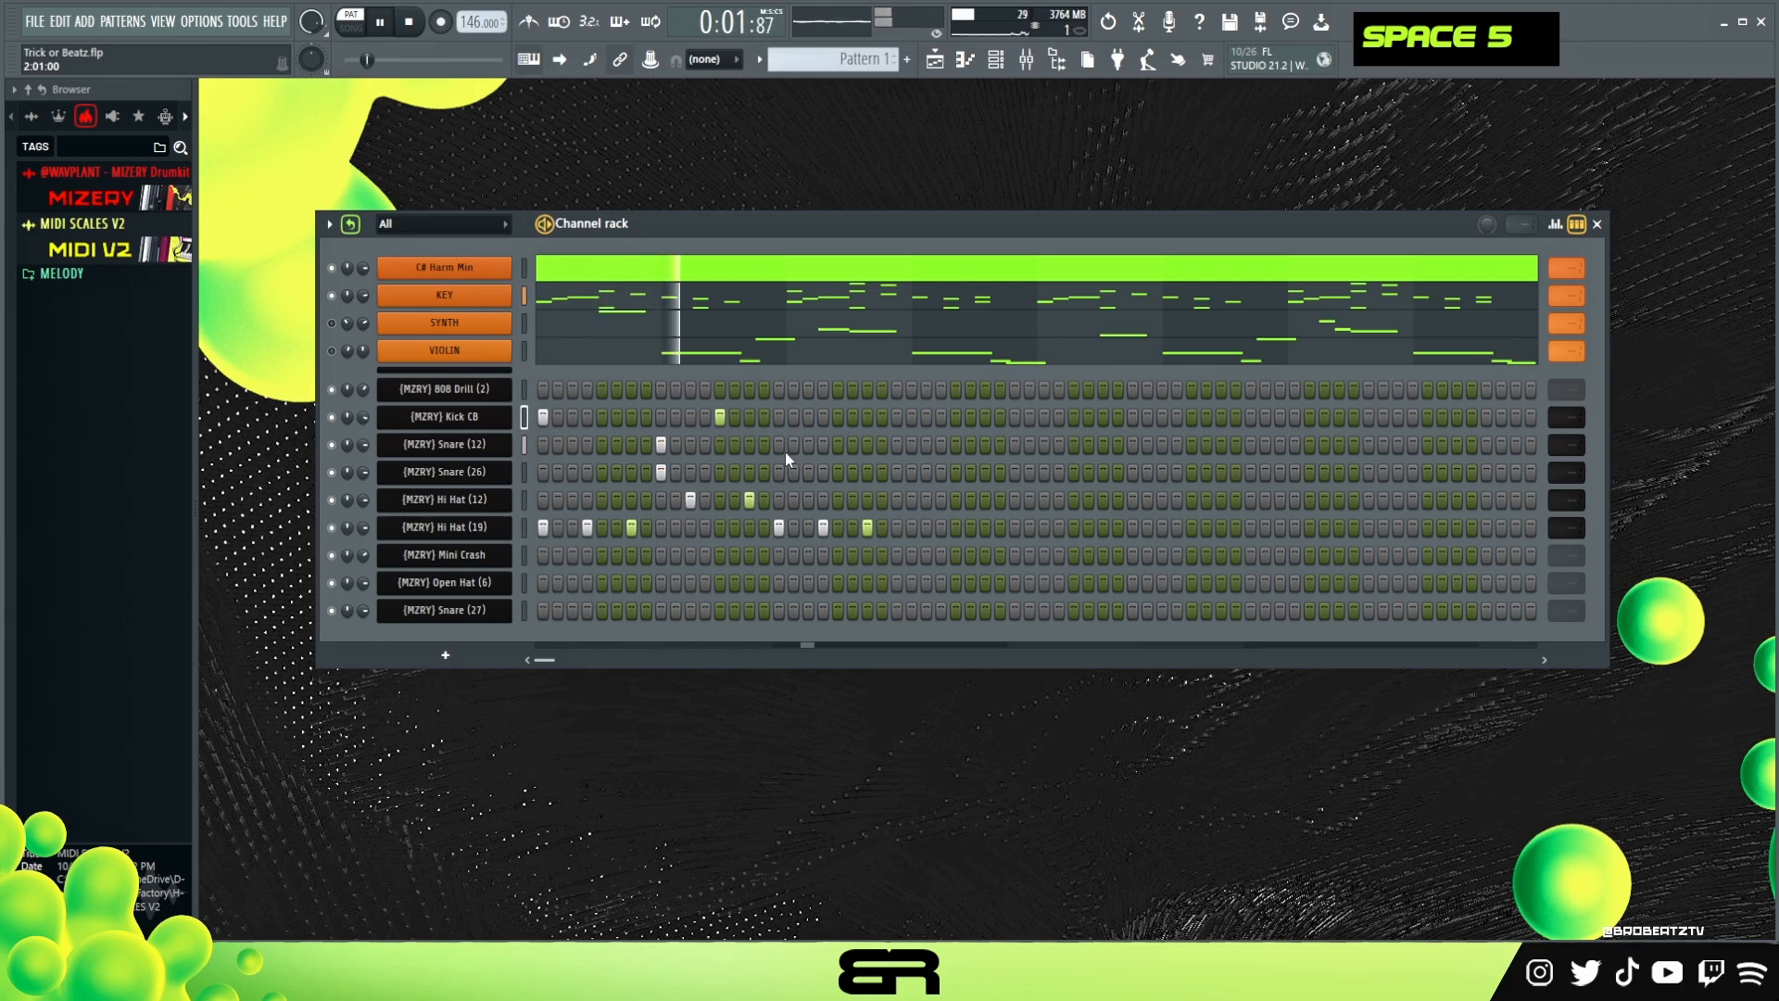
pyautogui.press('space')
pyautogui.press('space')
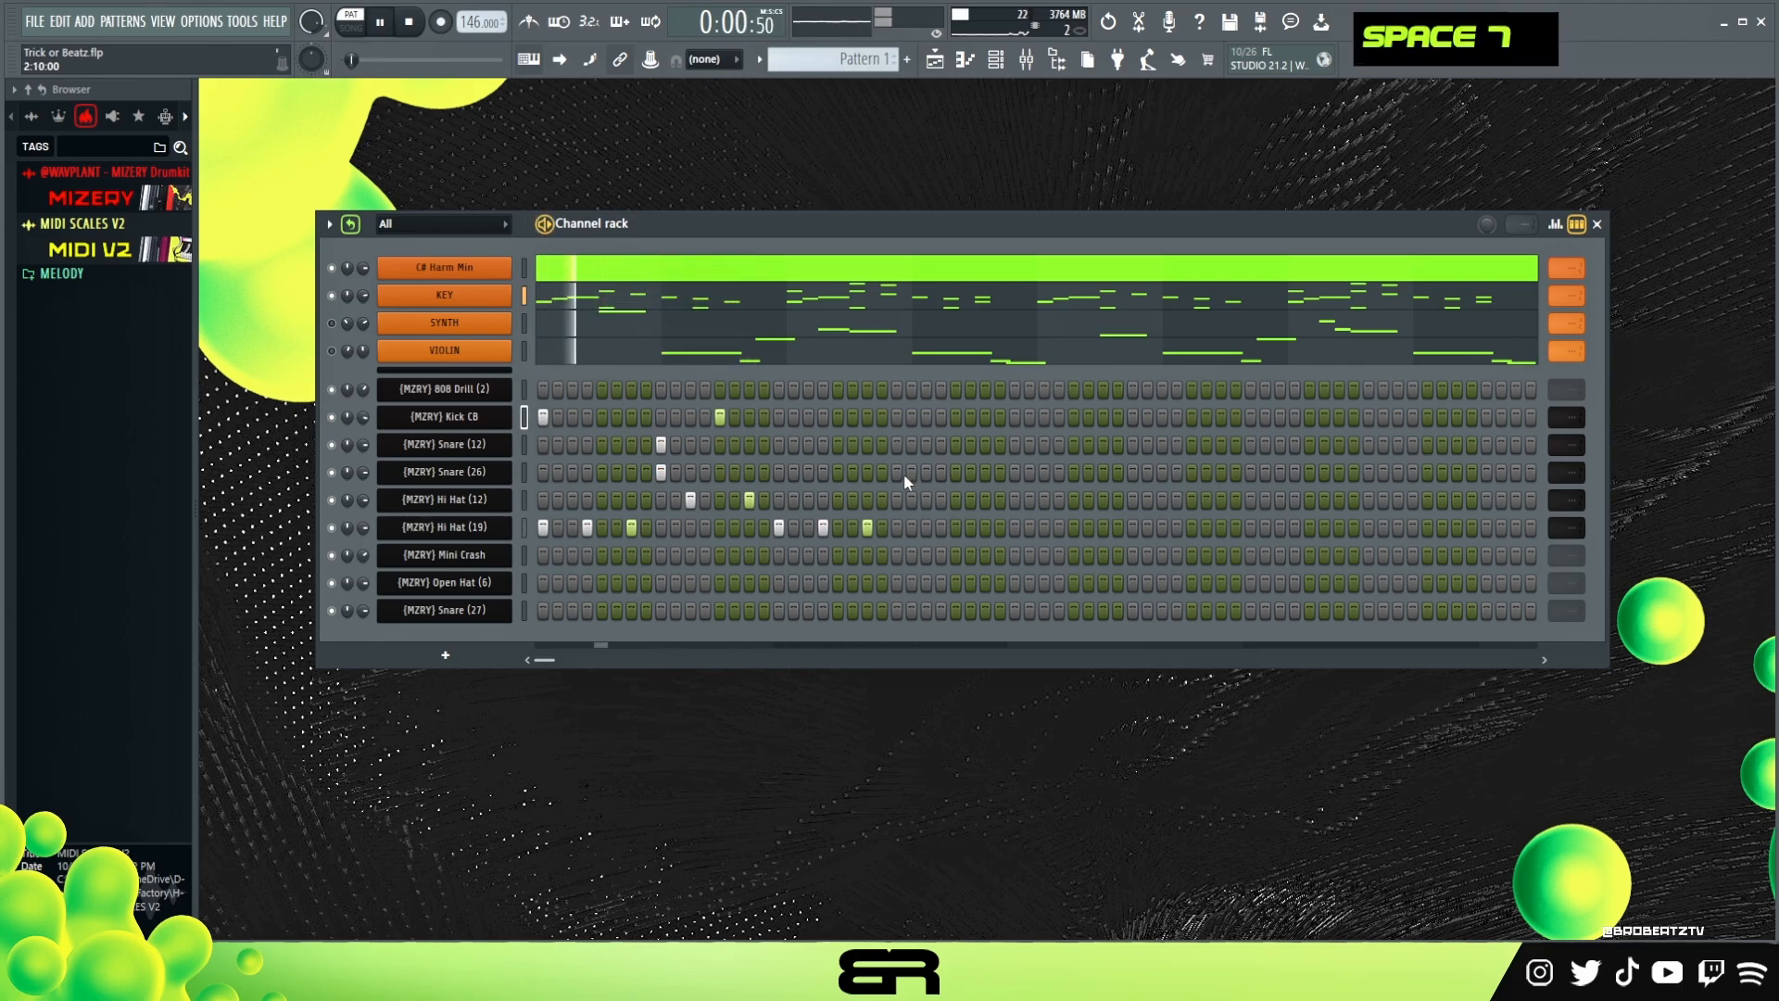
# Step: Add Snare (12) and Snare (26) hits on step 29 and a kick on step 25, checking by playback
pyautogui.click(955, 444)
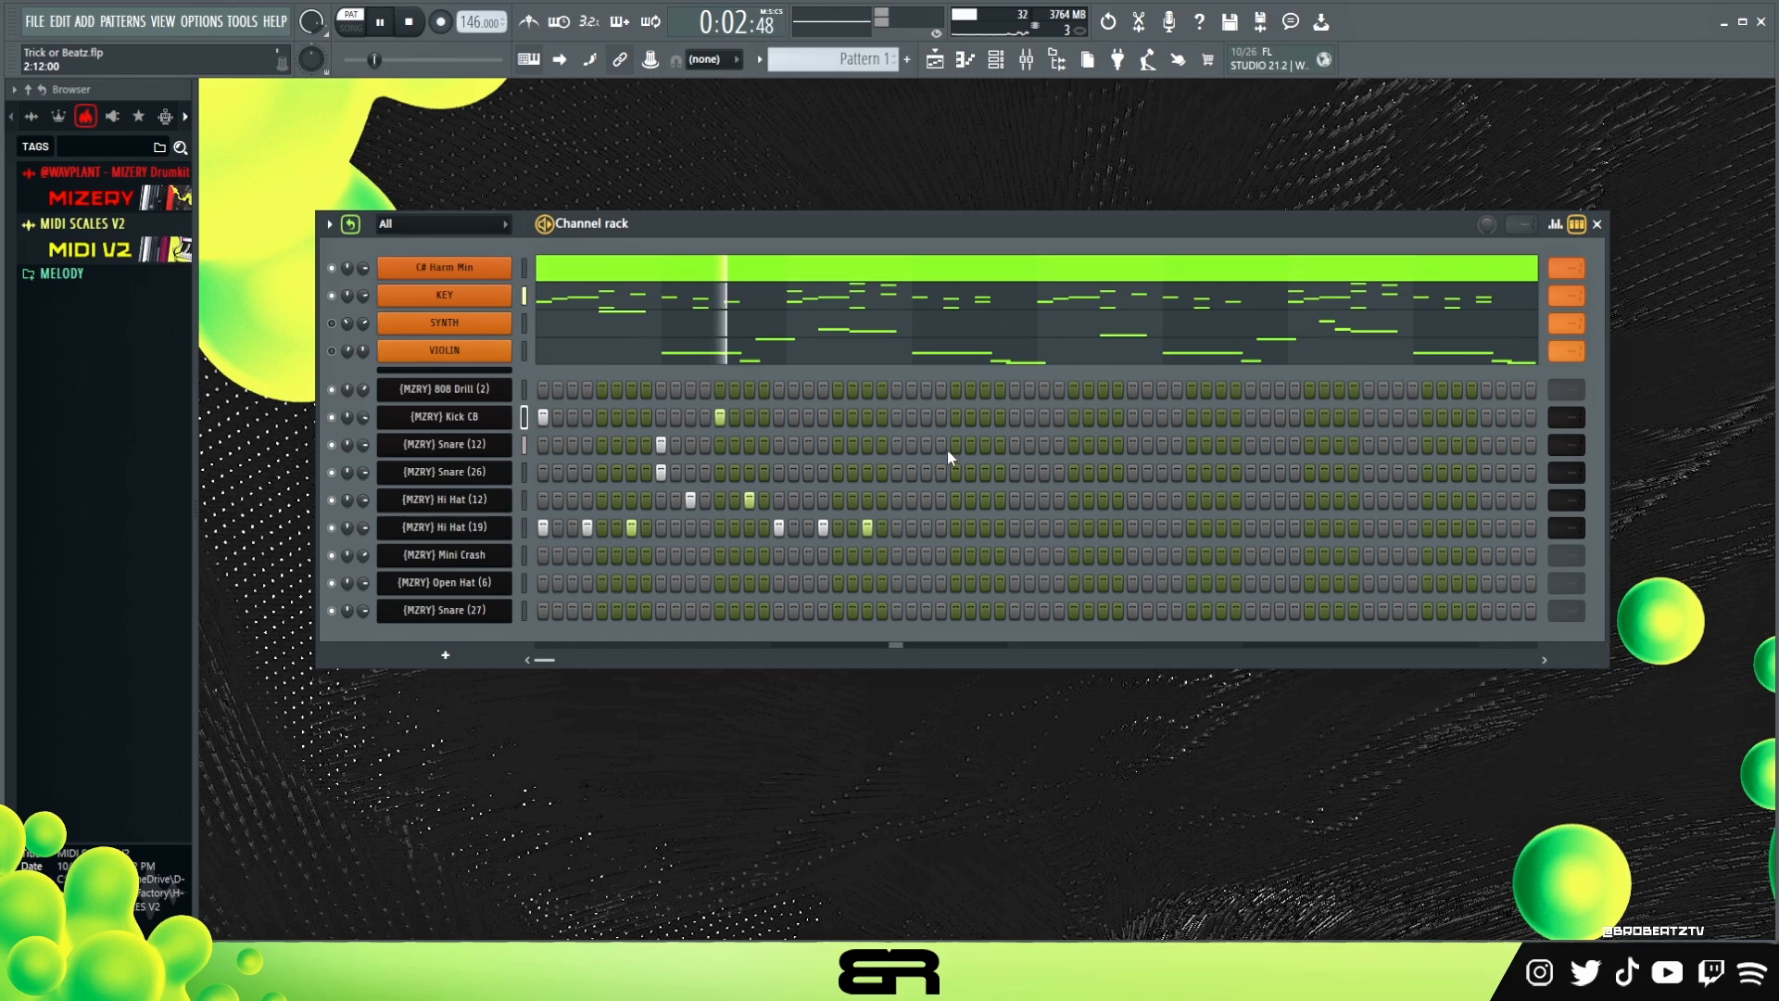
pyautogui.click(955, 472)
pyautogui.press('space')
pyautogui.press('space')
pyautogui.click(895, 416)
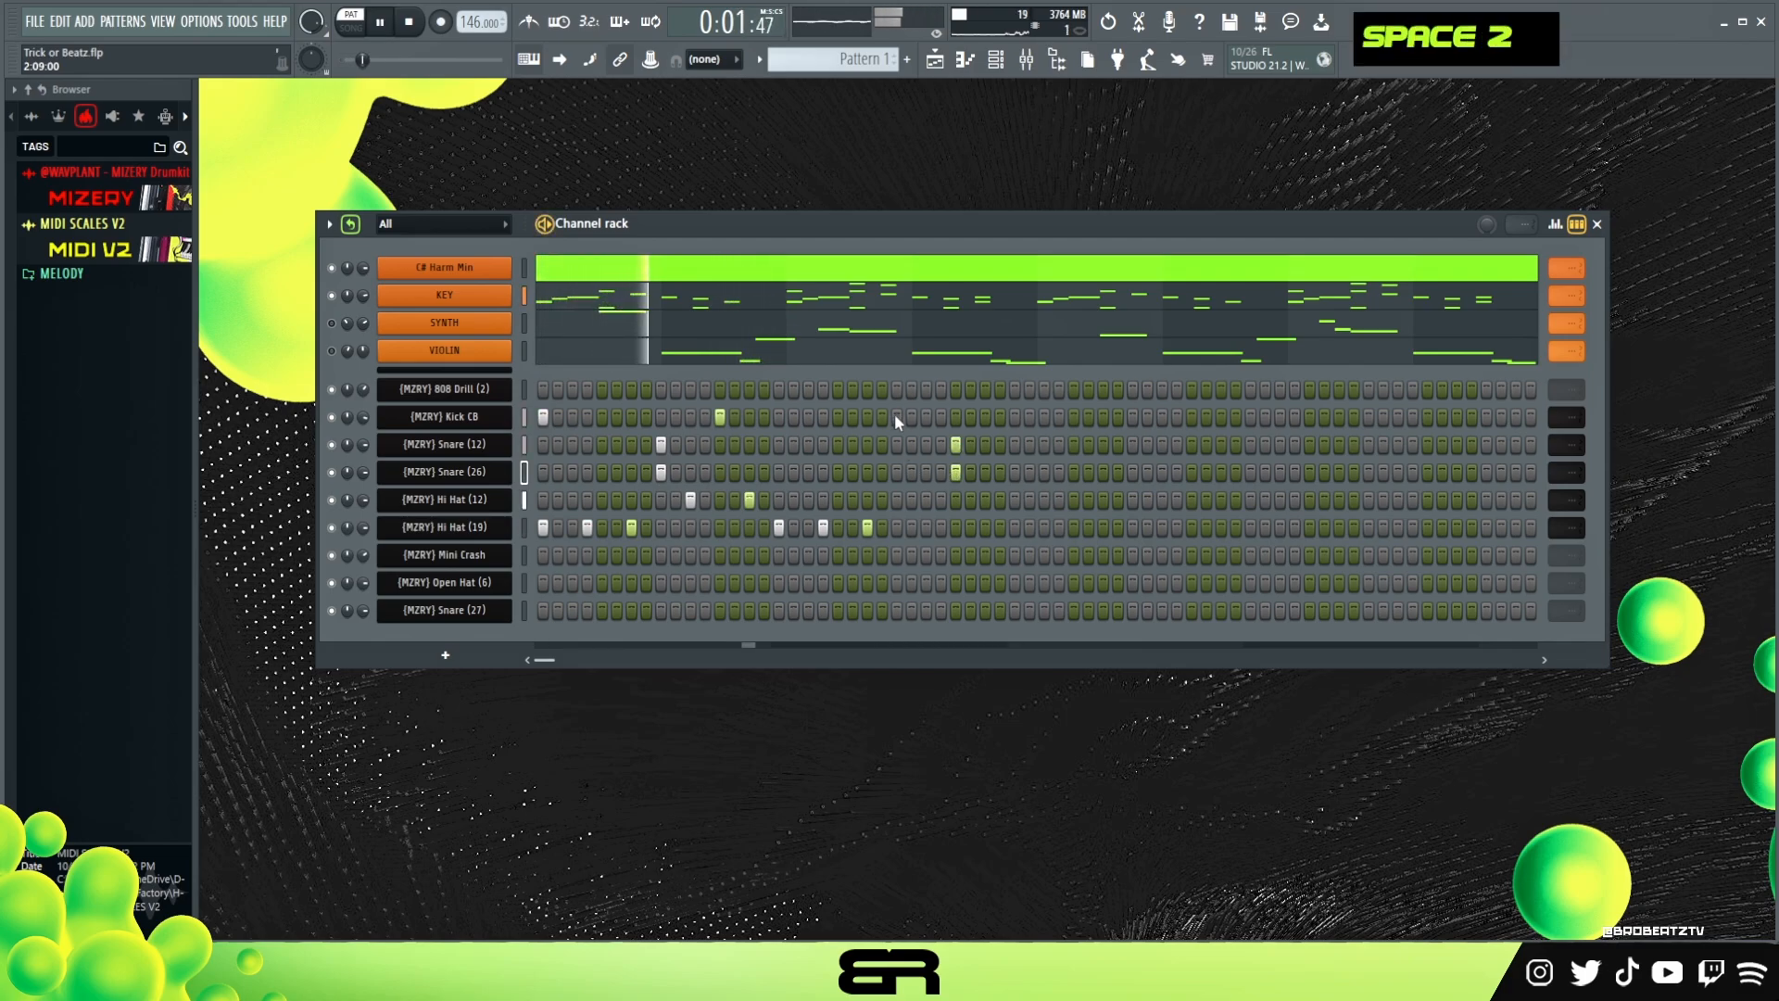
pyautogui.press('space')
pyautogui.press('space')
# Step: Add extra Snare (26) hits on steps 20 and 23 and play the pattern to check them
pyautogui.click(868, 472)
pyautogui.click(837, 472)
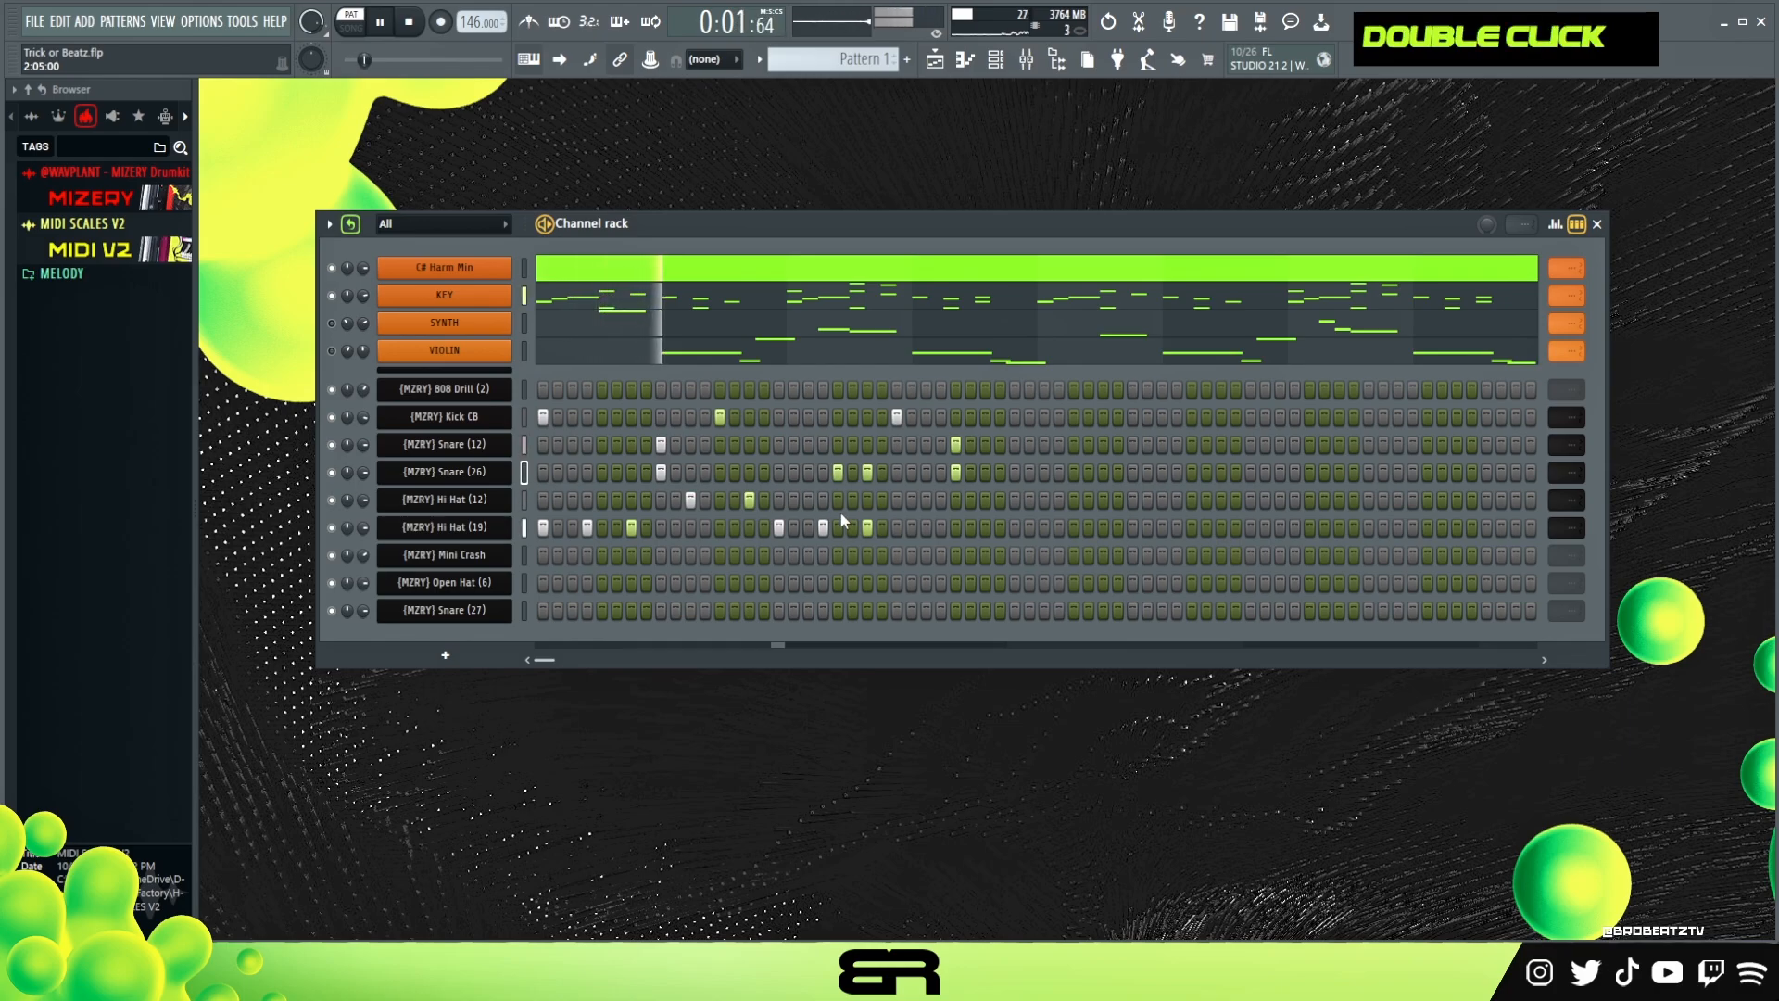
pyautogui.press('space')
pyautogui.press('space')
pyautogui.click(823, 471)
pyautogui.rightClick(837, 472)
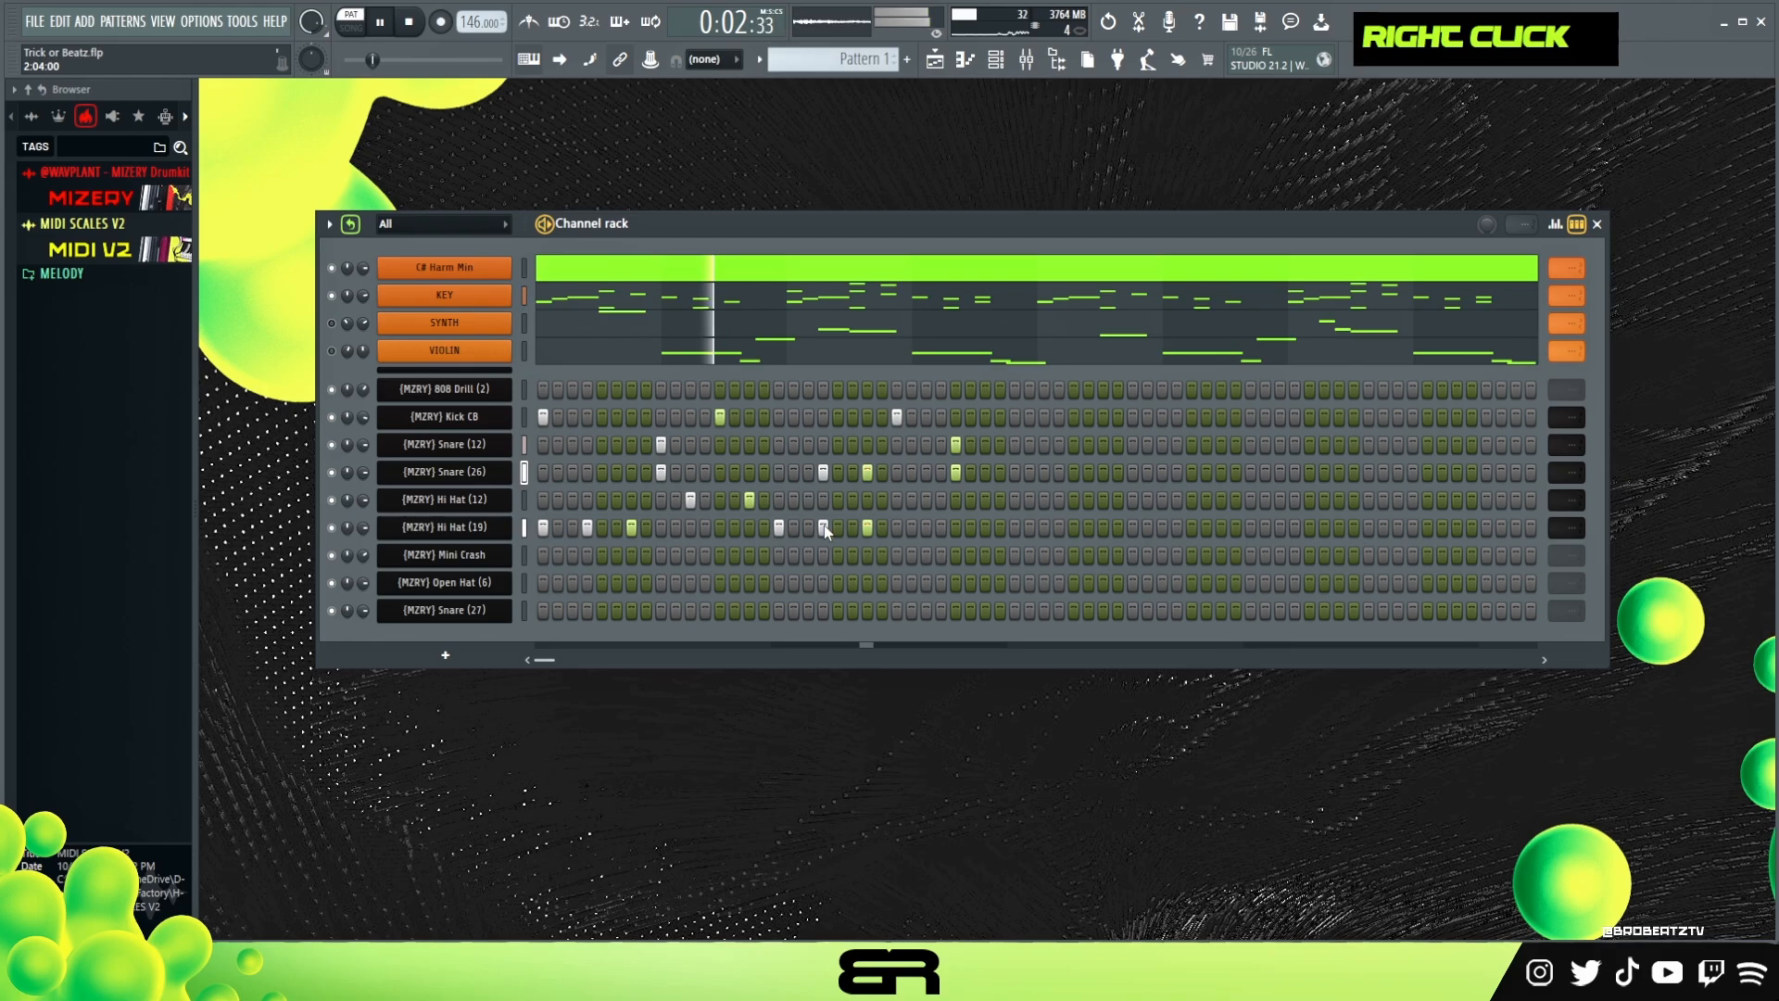
pyautogui.press('space')
pyautogui.press('space')
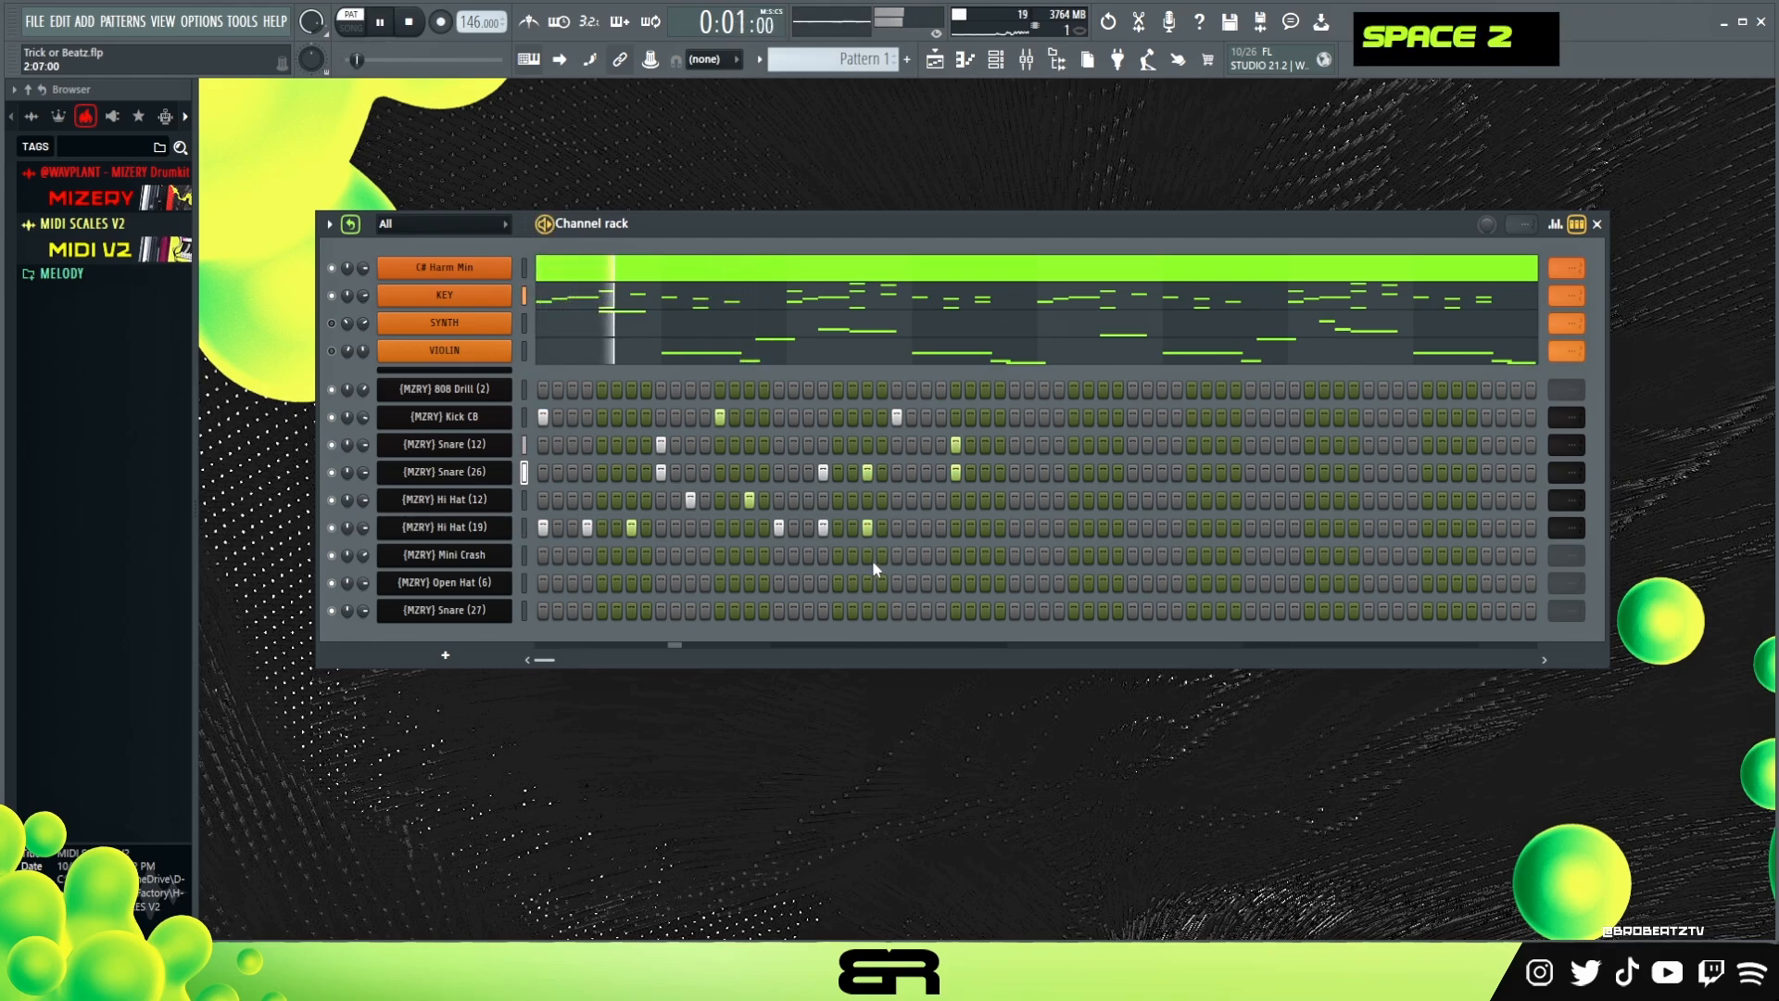
# Step: Try a Mini Crash hit on step 25 and replace it with an Open Hat (6) hit on the same step
pyautogui.click(895, 554)
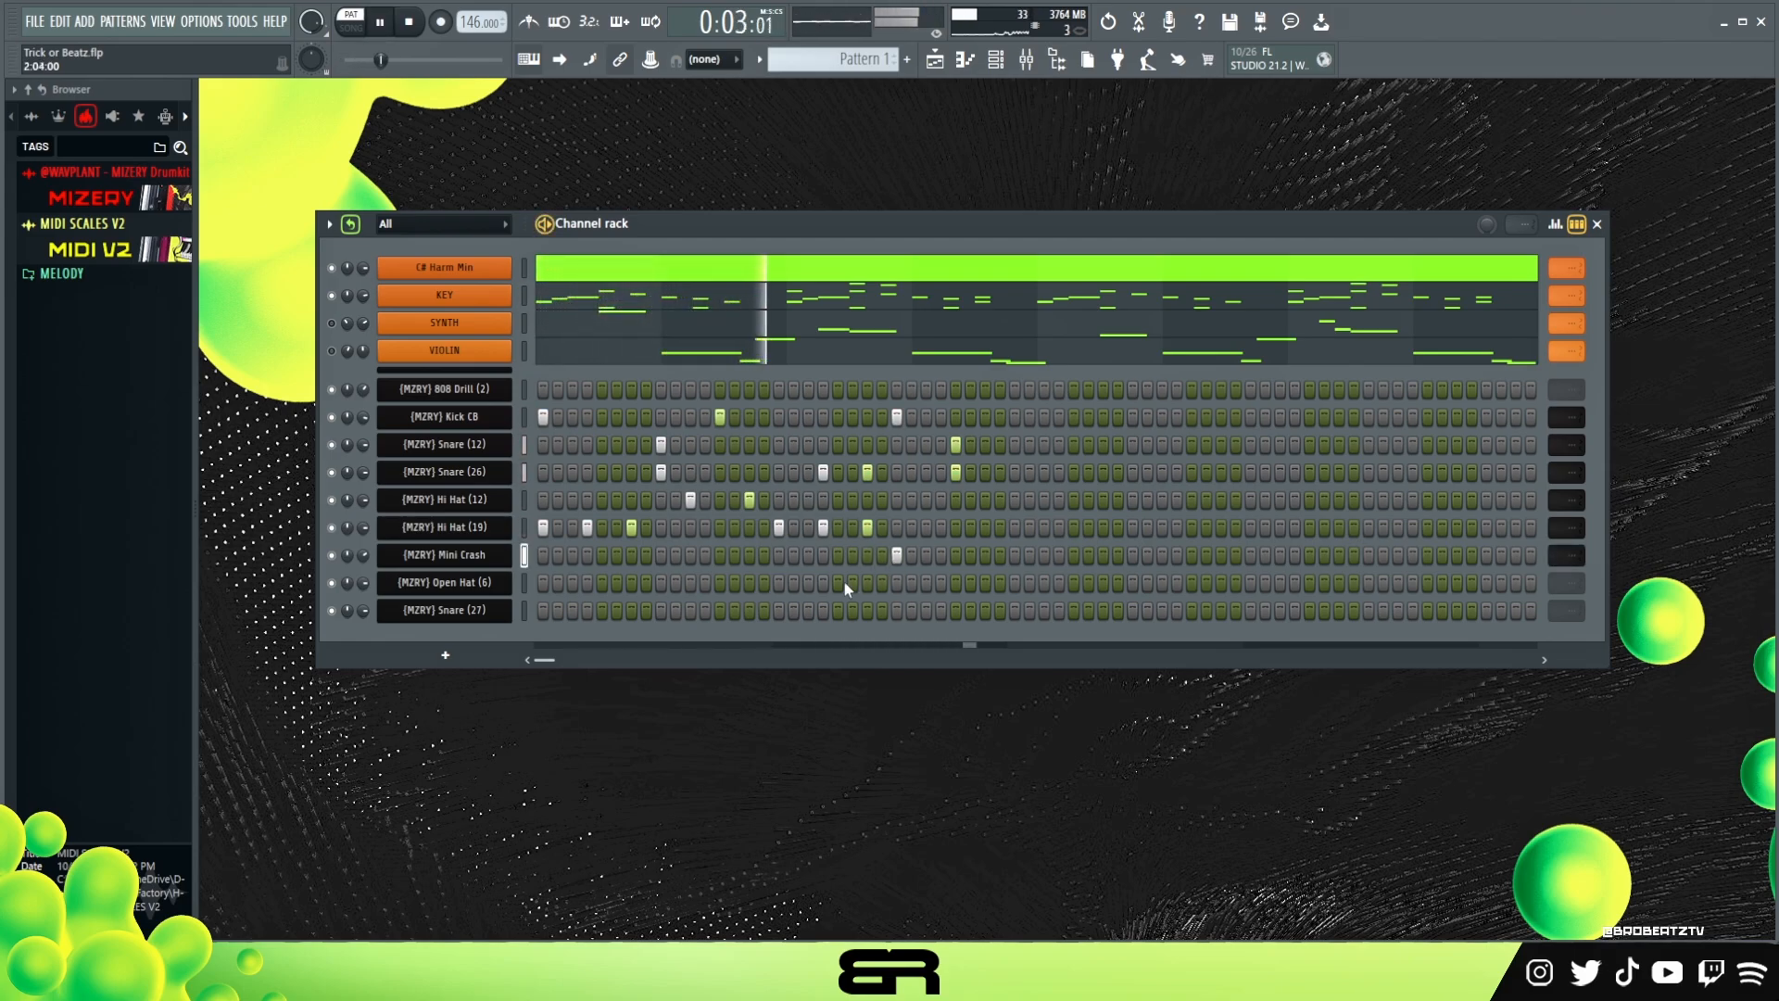
pyautogui.click(896, 582)
pyautogui.rightClick(896, 554)
pyautogui.press('space')
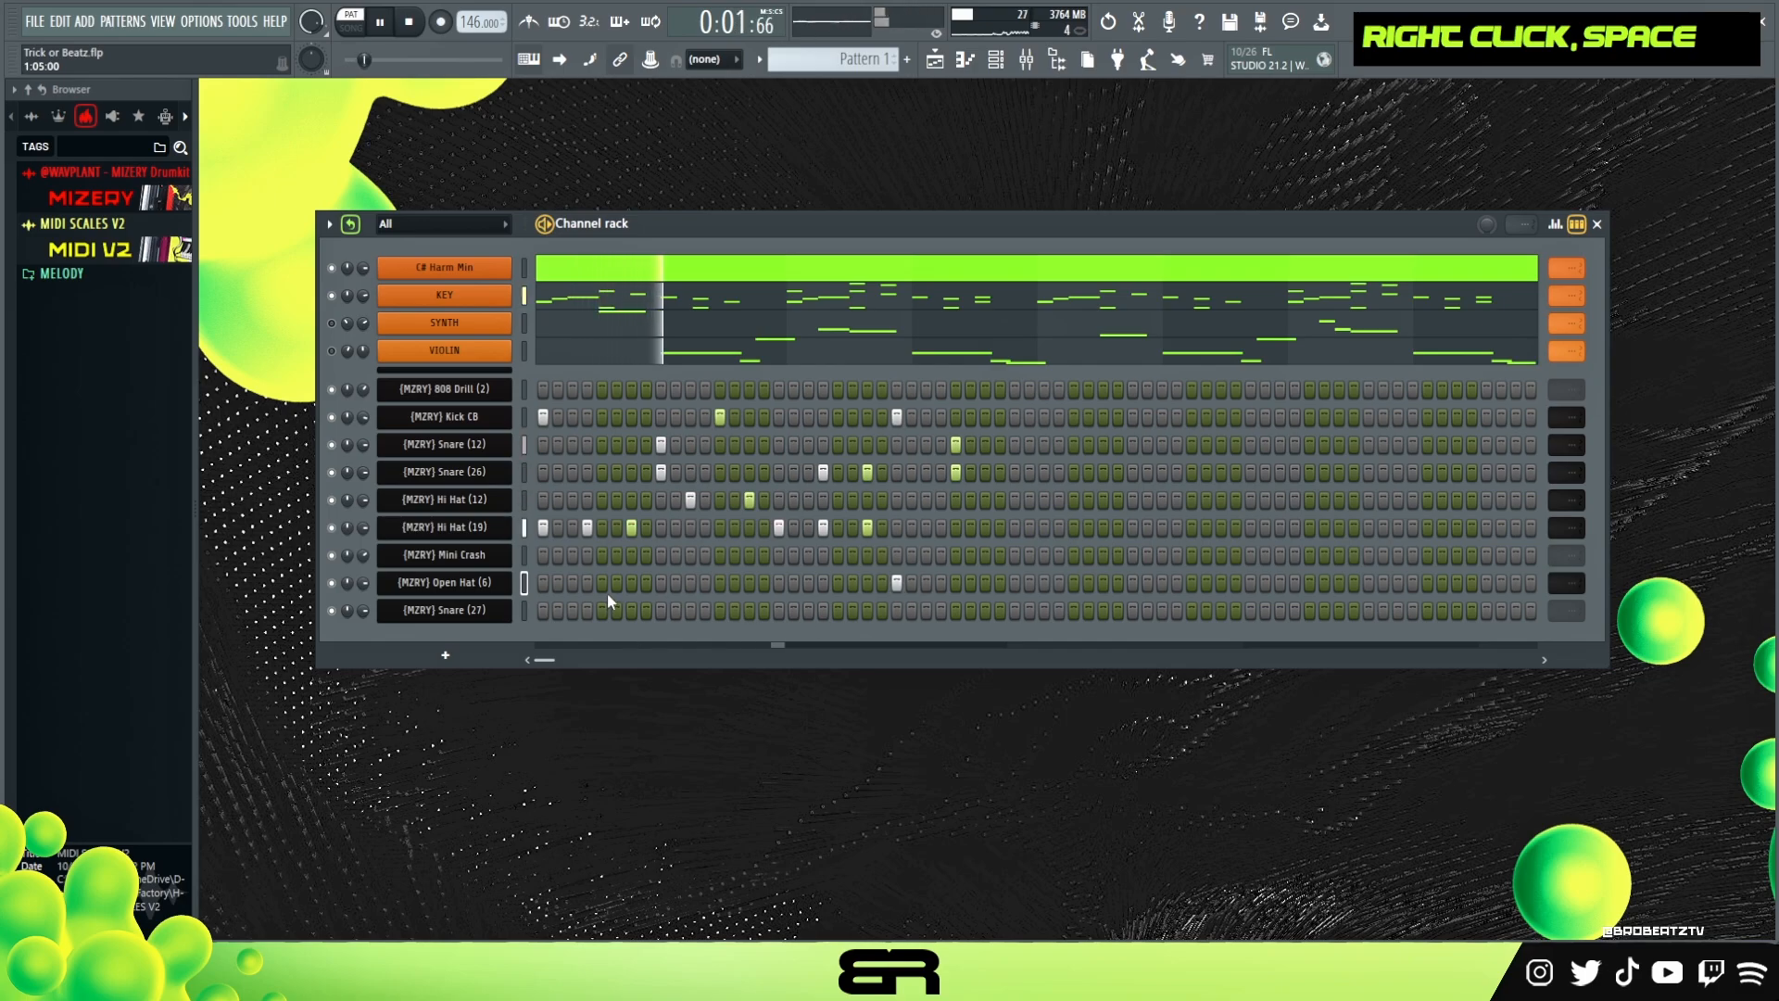
# Step: Try an Open Hat (6) hit on step 9, move it to step 5 and play it back
pyautogui.click(661, 582)
pyautogui.press('space')
pyautogui.press('space')
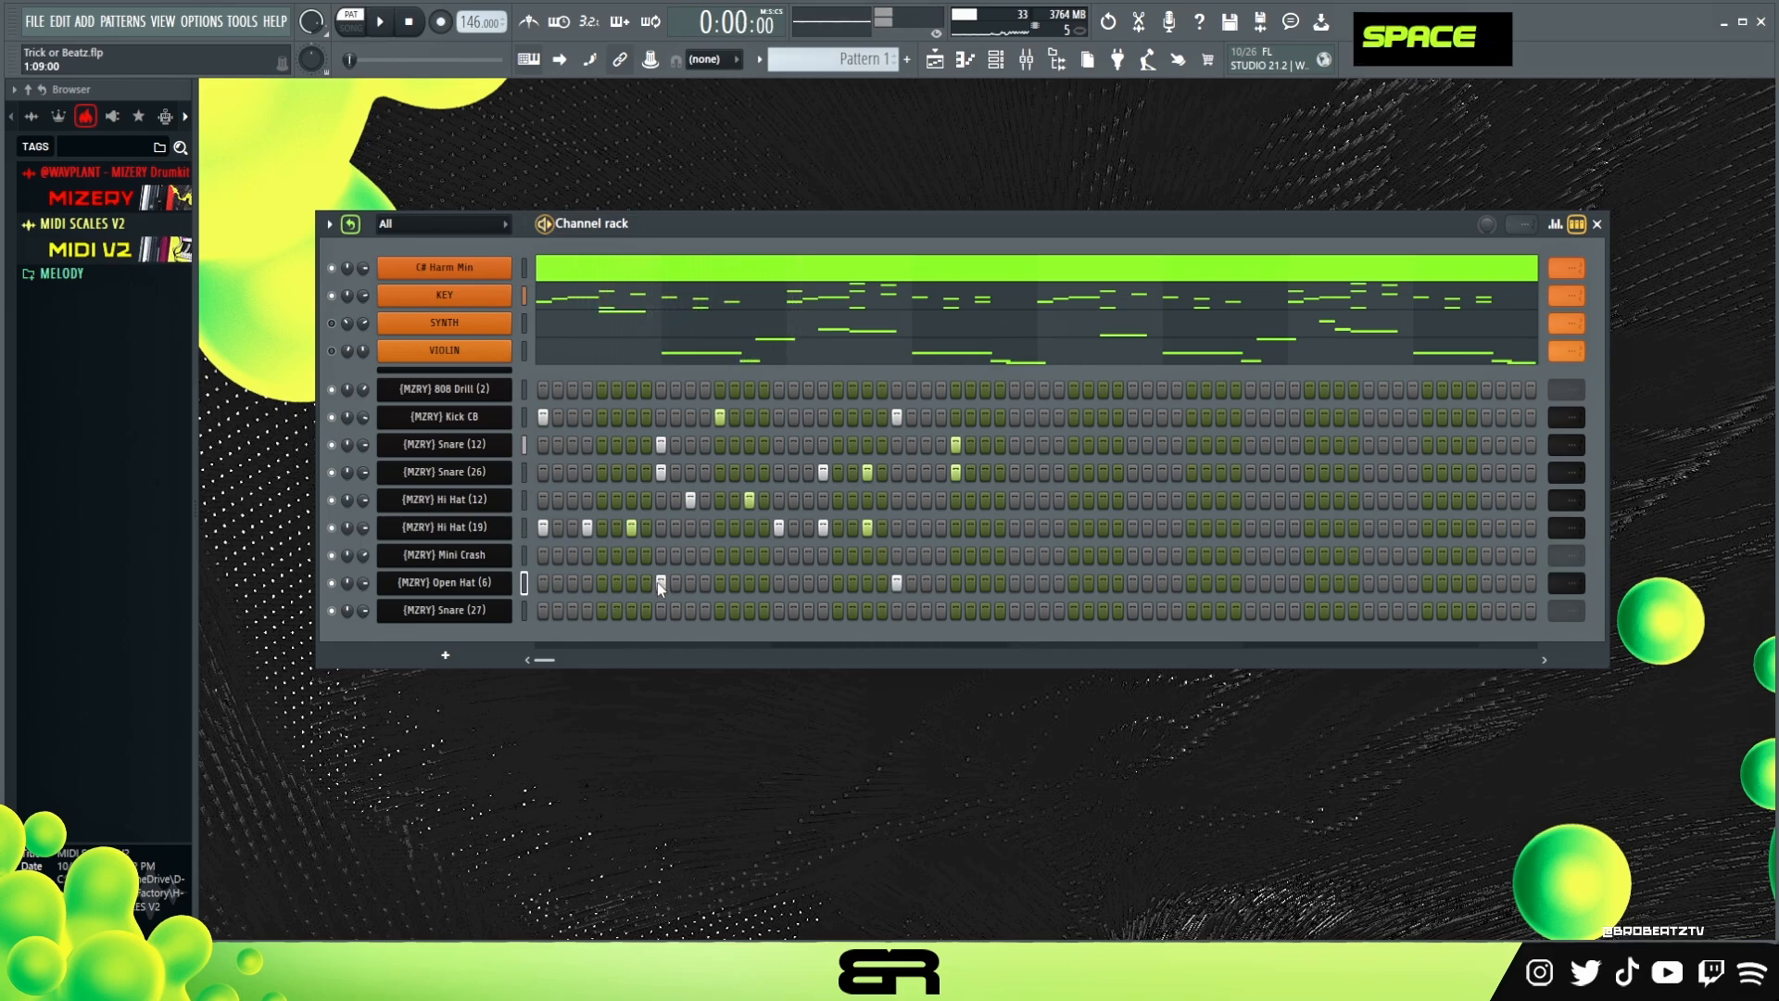
pyautogui.press('space')
pyautogui.rightClick(660, 580)
pyautogui.click(603, 582)
pyautogui.press('space')
pyautogui.press('space')
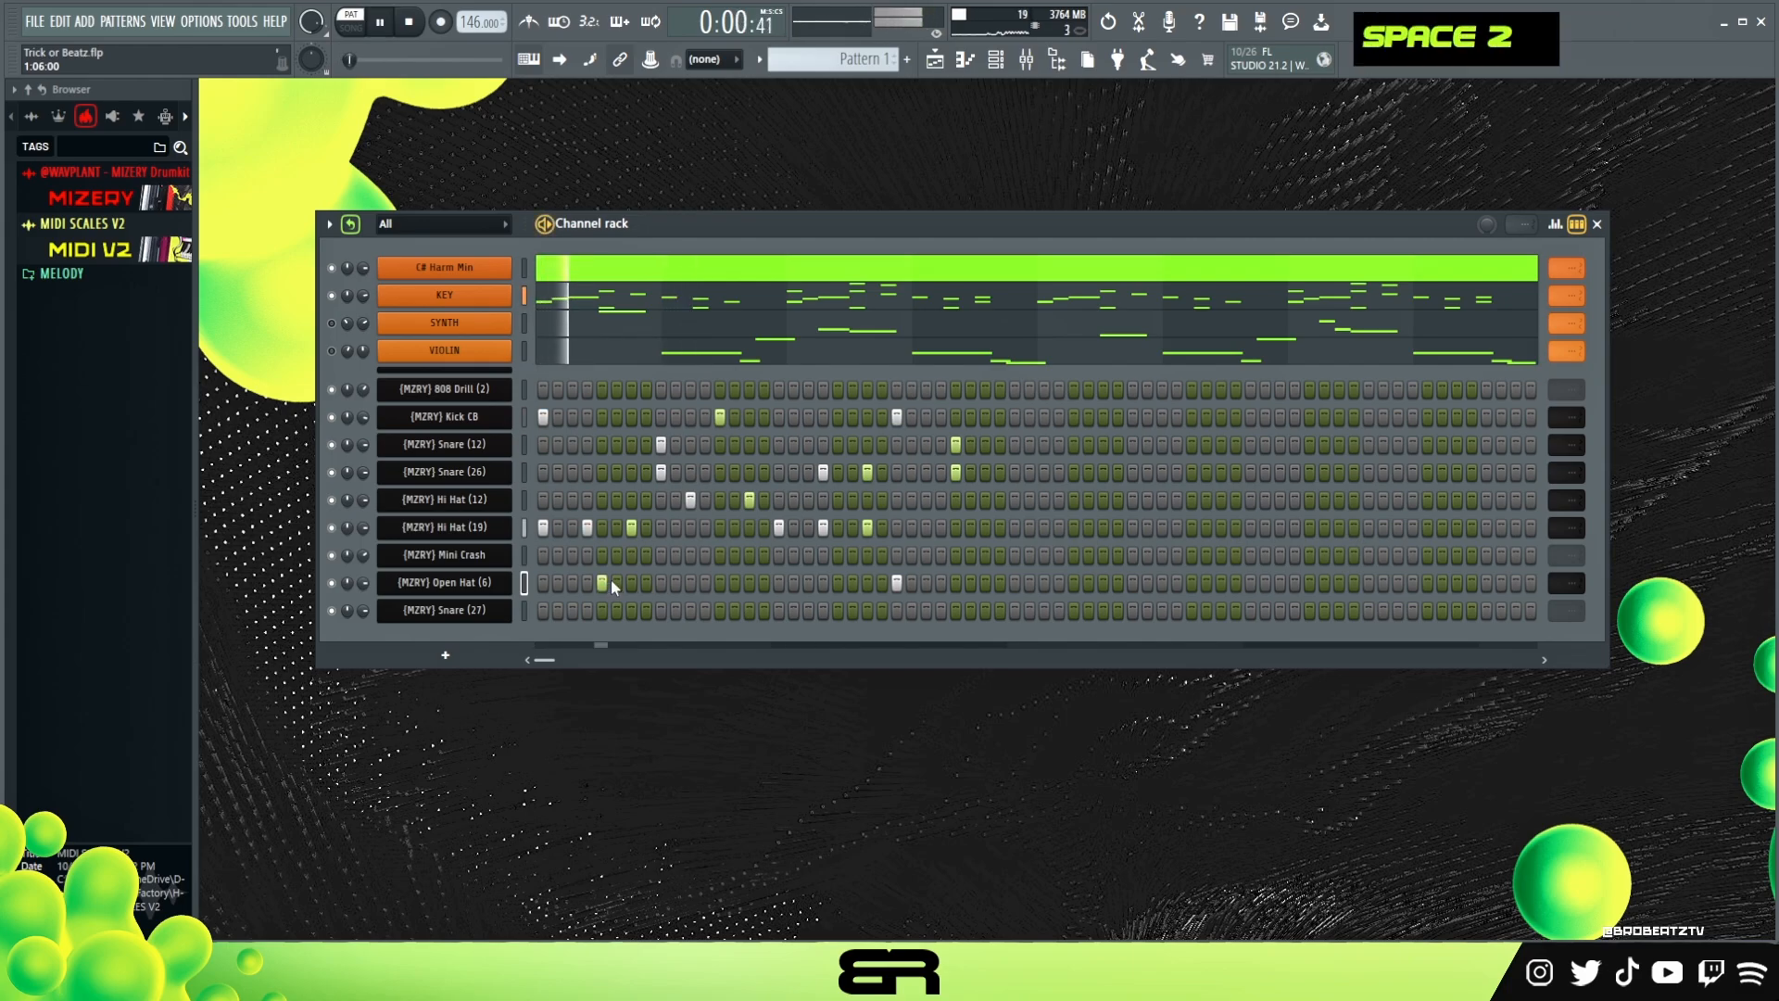
# Step: Try the second Open Hat (6) hit on step 21, compare by playback and return it to step 25
pyautogui.click(839, 581)
pyautogui.rightClick(895, 582)
pyautogui.press('space')
pyautogui.press('space')
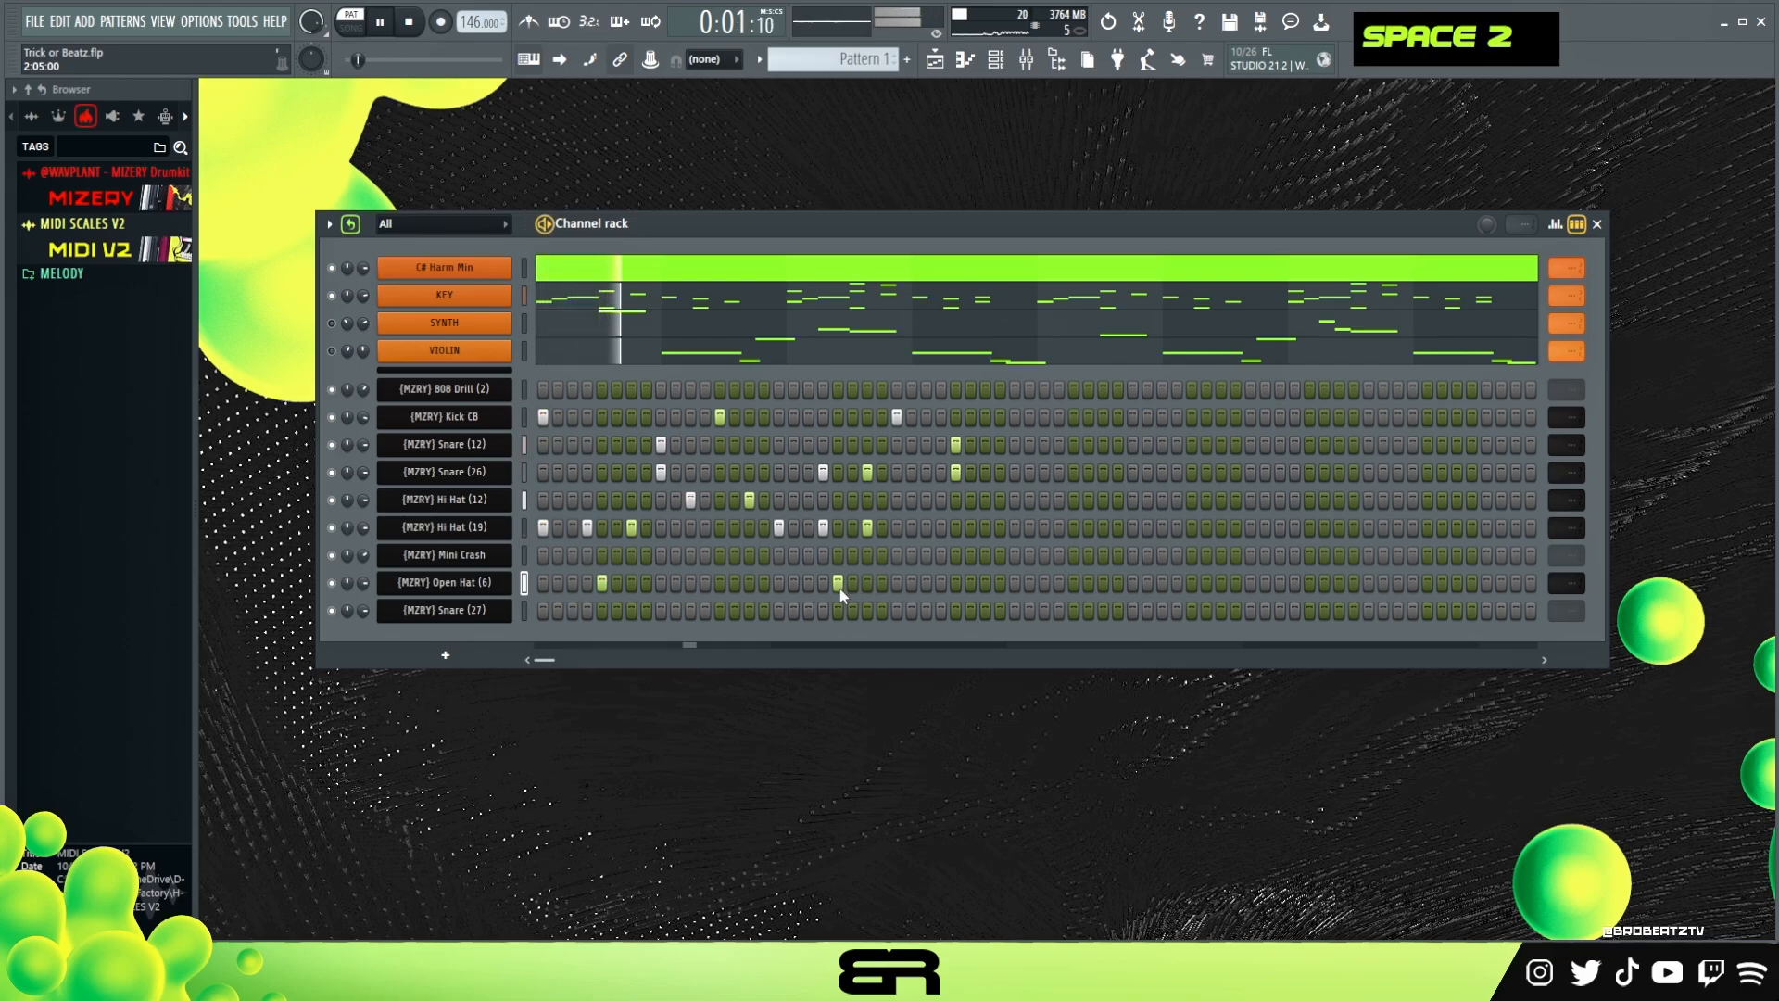
pyautogui.press('space')
pyautogui.press('space')
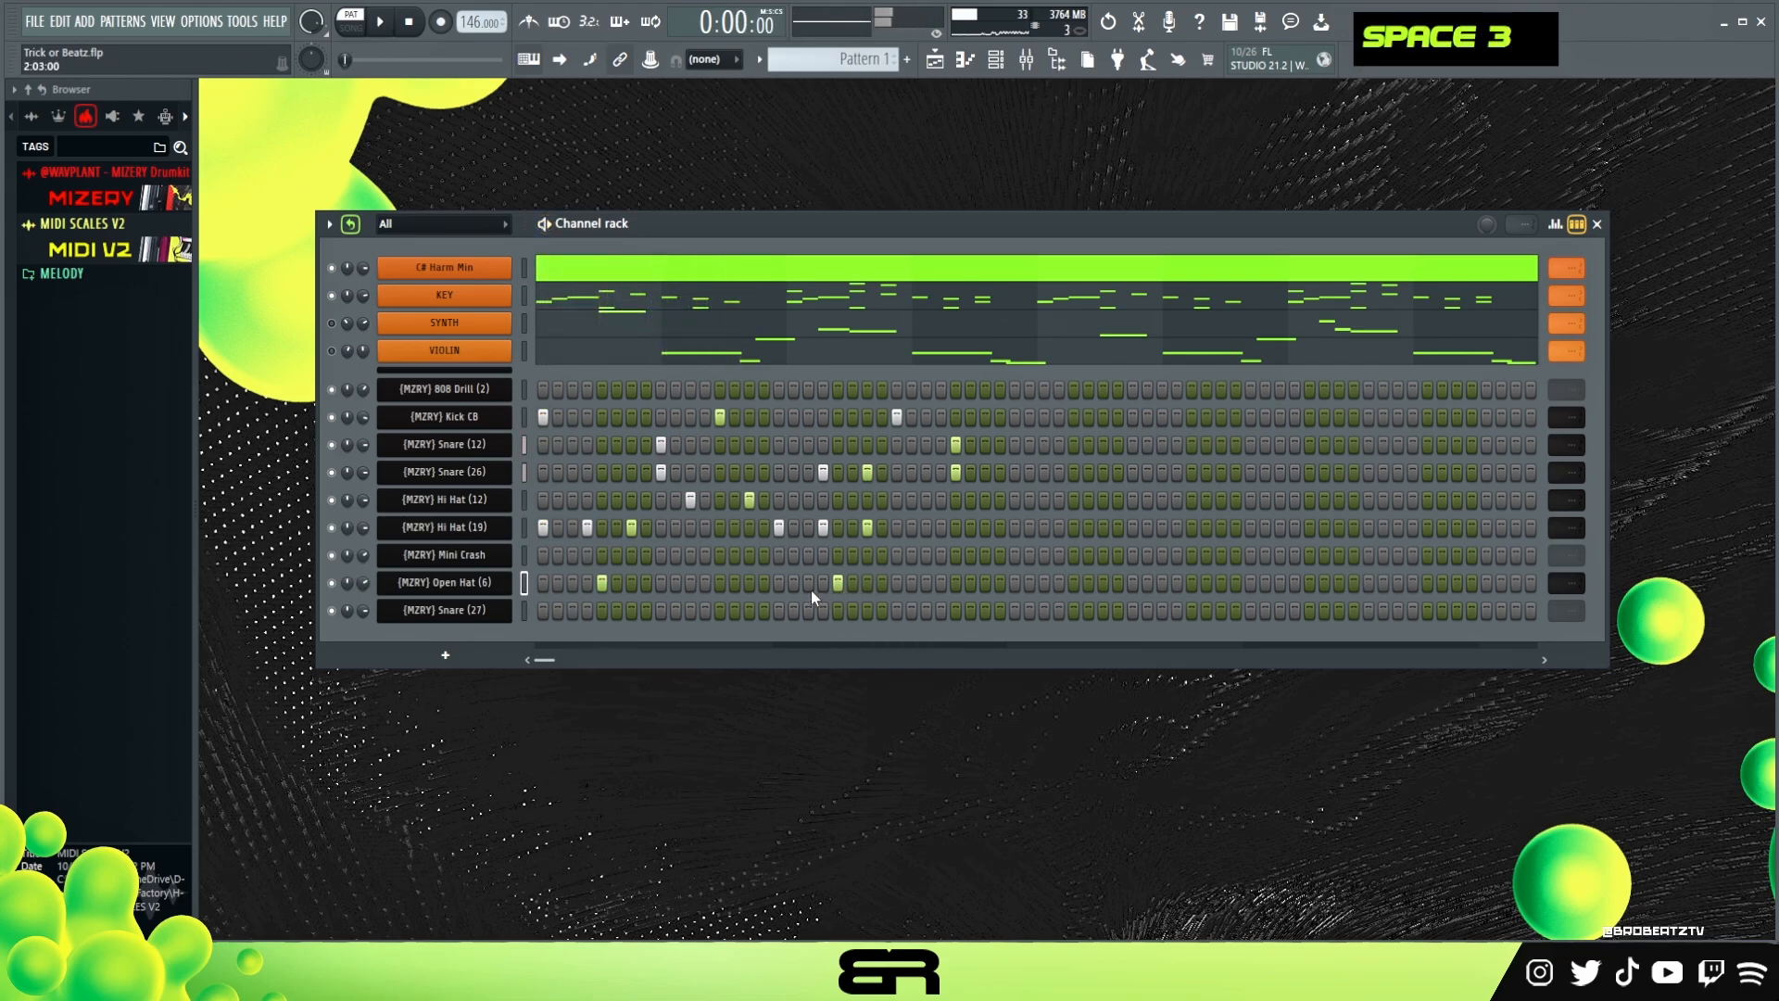
pyautogui.rightClick(837, 582)
pyautogui.click(896, 581)
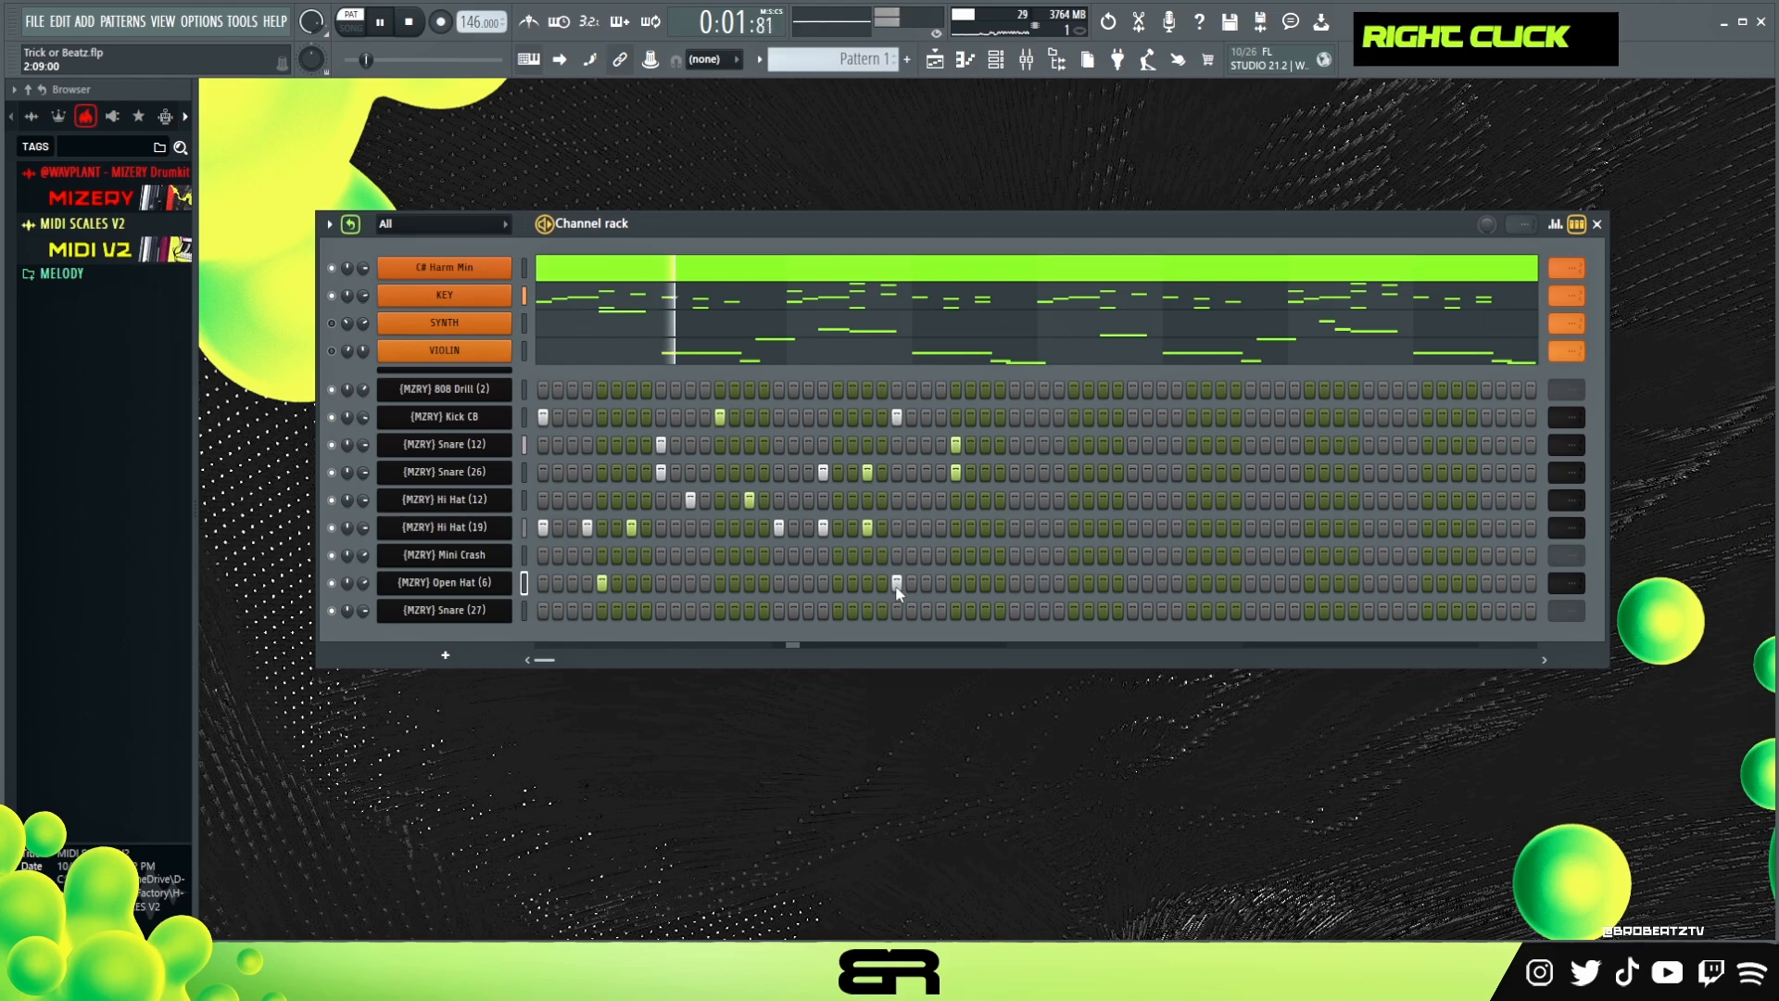
pyautogui.press('space')
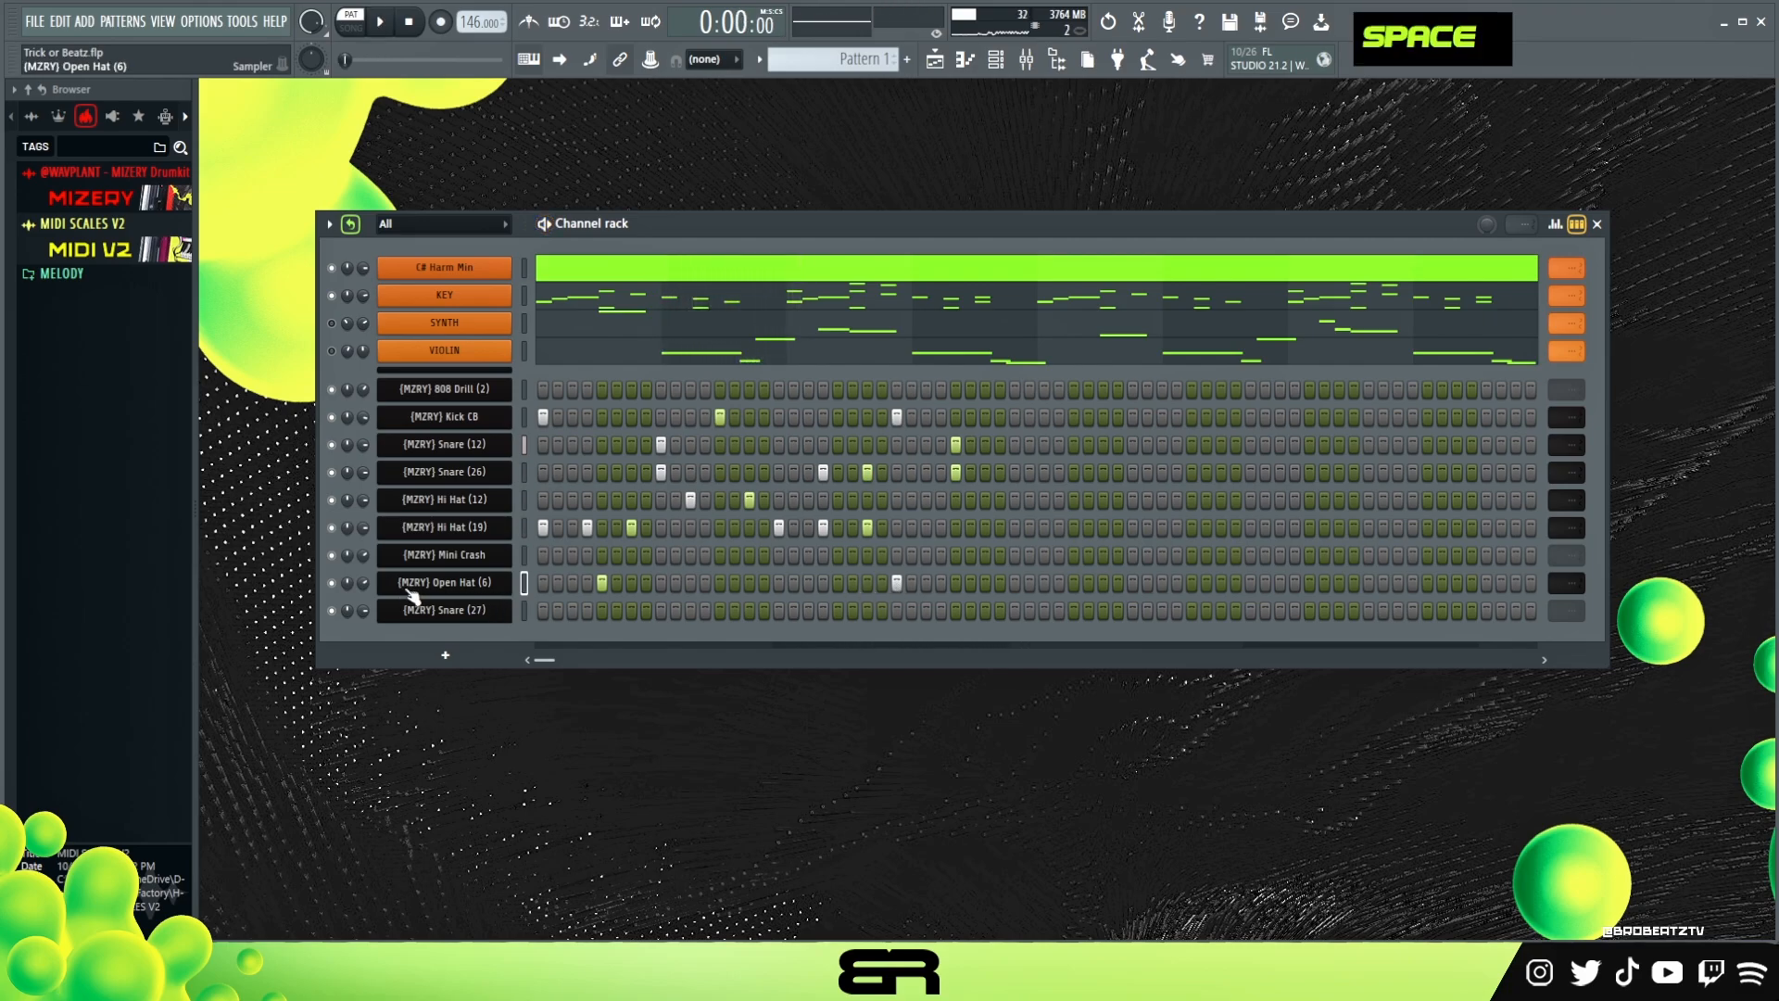
# Step: Play the drums and add a Snare (27) percussion hit on step 3
pyautogui.press('space')
pyautogui.press('space')
pyautogui.press('space')
pyautogui.click(572, 609)
pyautogui.press('space')
pyautogui.press('space')
# Step: Try an additional Snare (27) hit on step 5, listen to it and remove it
pyautogui.click(601, 610)
pyautogui.press('space')
pyautogui.press('space')
pyautogui.rightClick(603, 611)
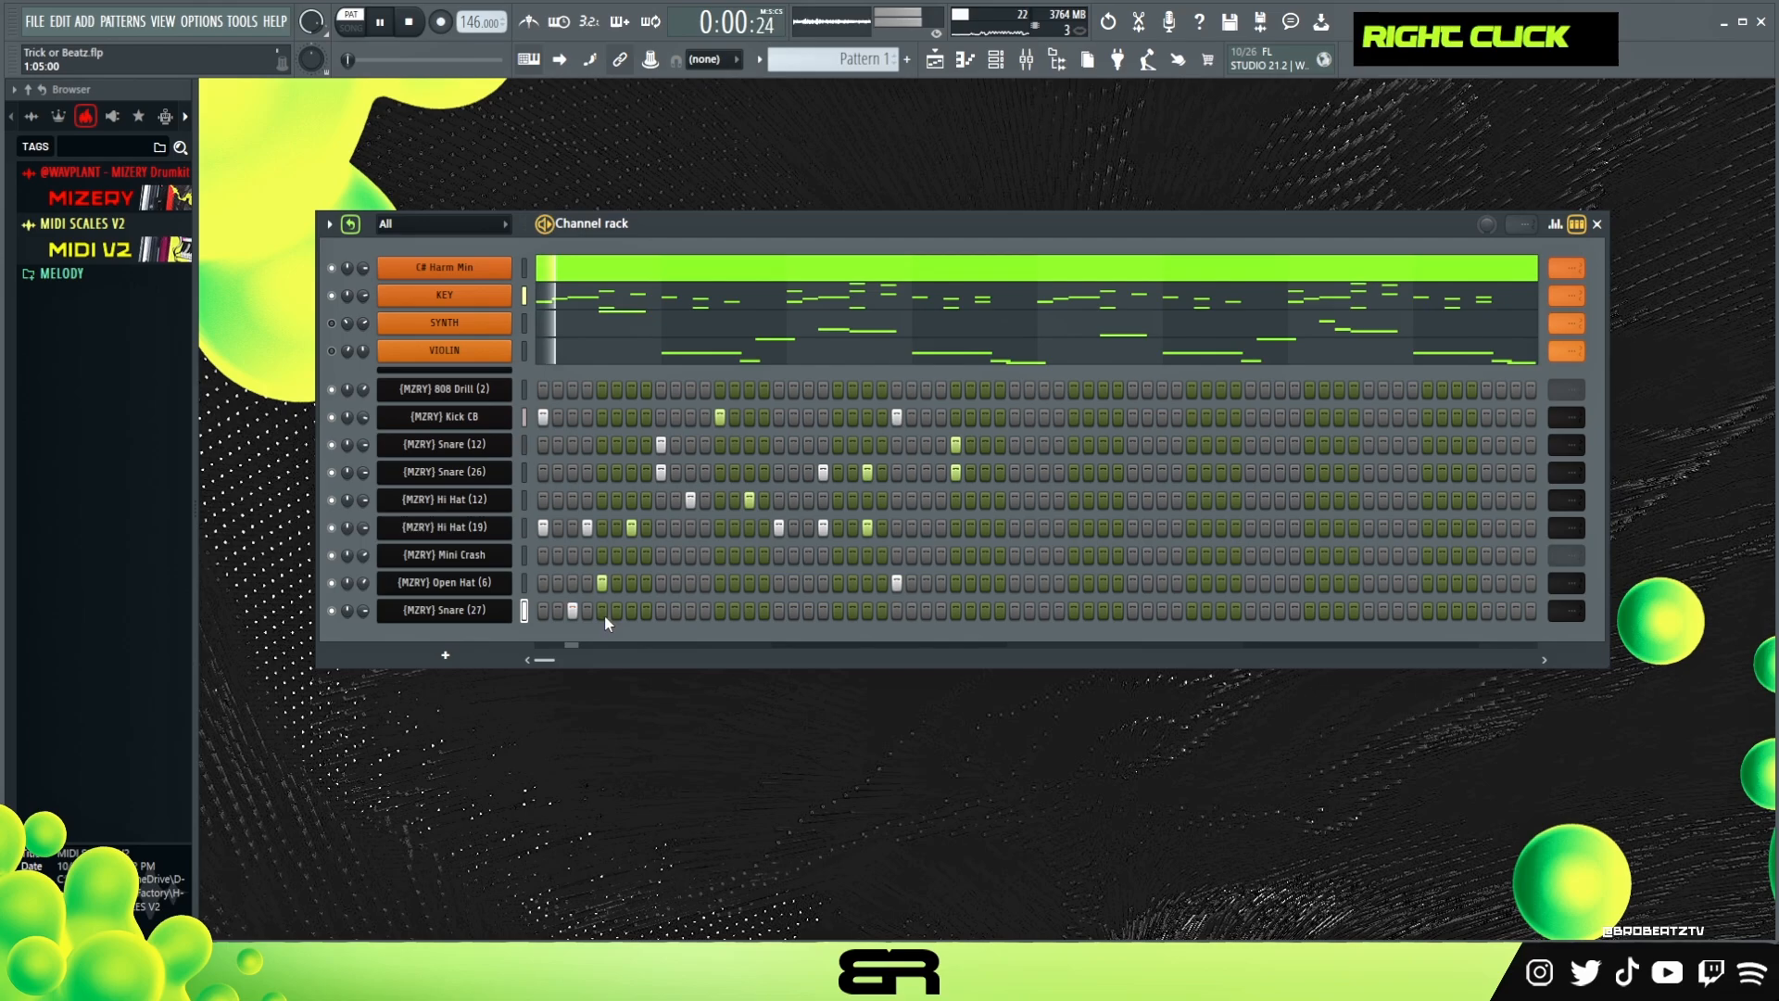
# Step: Try an extra Snare (27) hit on step 7, listen to it and remove it
pyautogui.press('space')
pyautogui.press('space')
pyautogui.rightClick(614, 613)
pyautogui.press('space')
pyautogui.press('space')
pyautogui.click(628, 612)
pyautogui.press('space')
pyautogui.rightClick(634, 611)
# Step: Place a Snare (27) hit on step 5 and play the drum pattern back
pyautogui.click(600, 613)
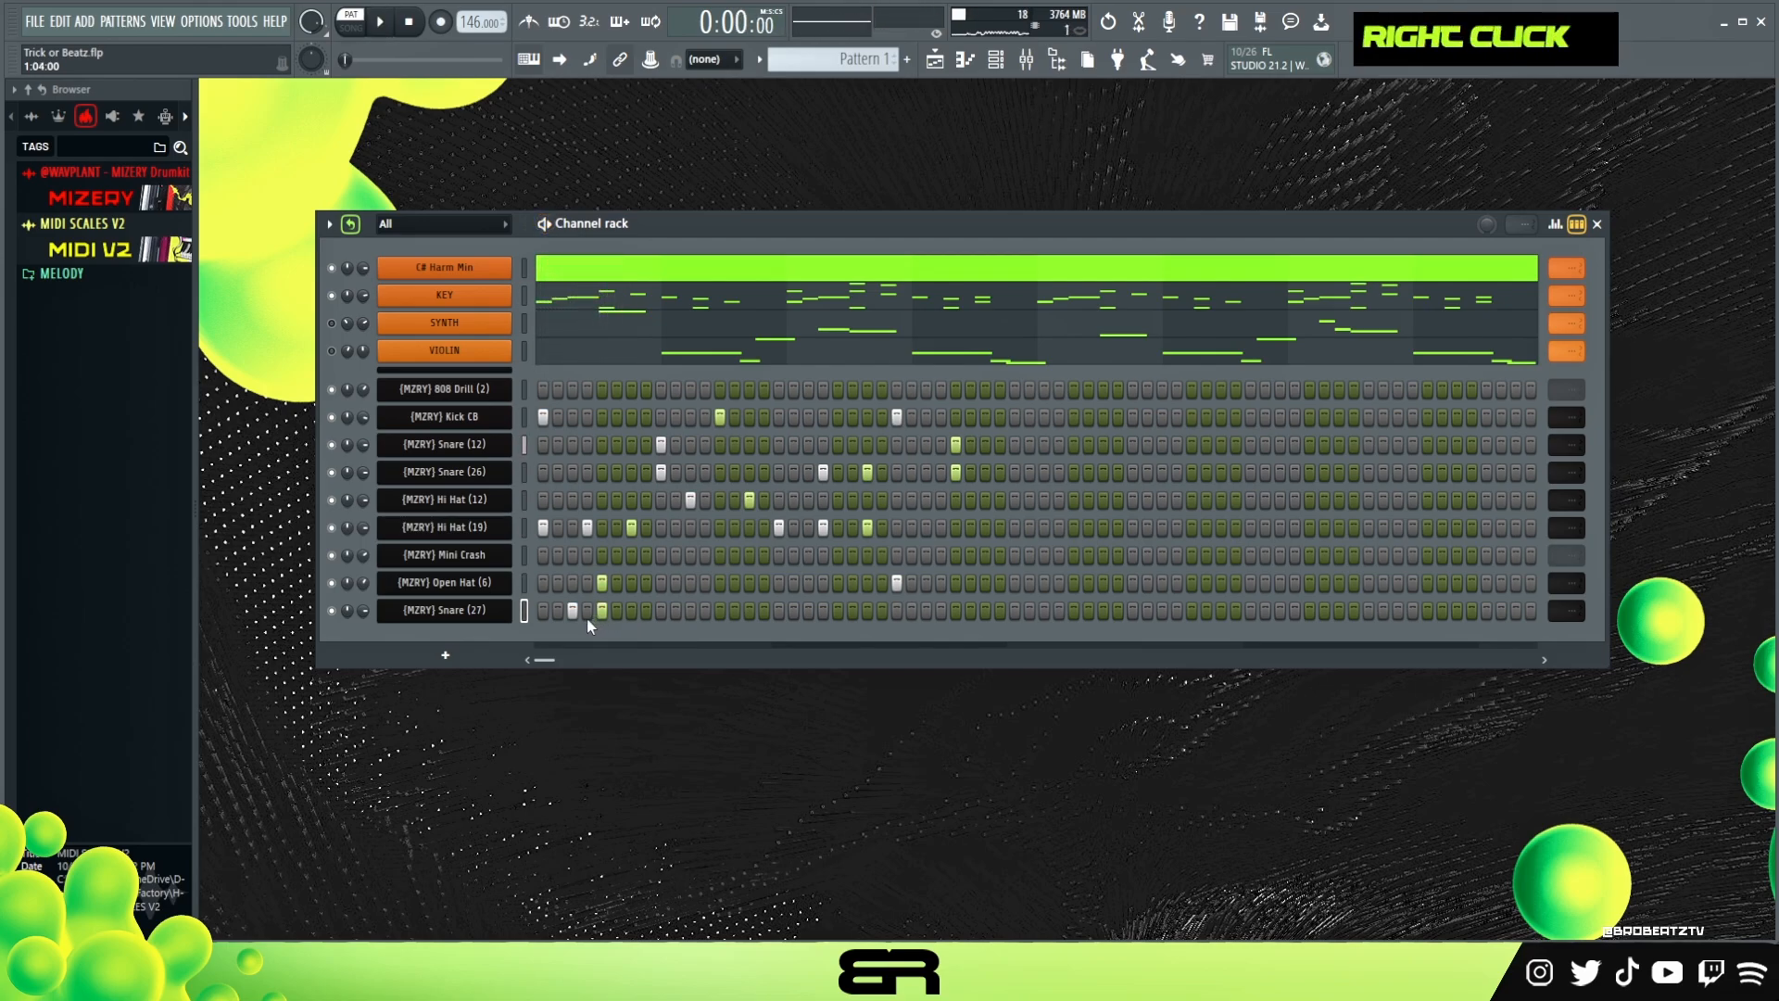
pyautogui.press('space')
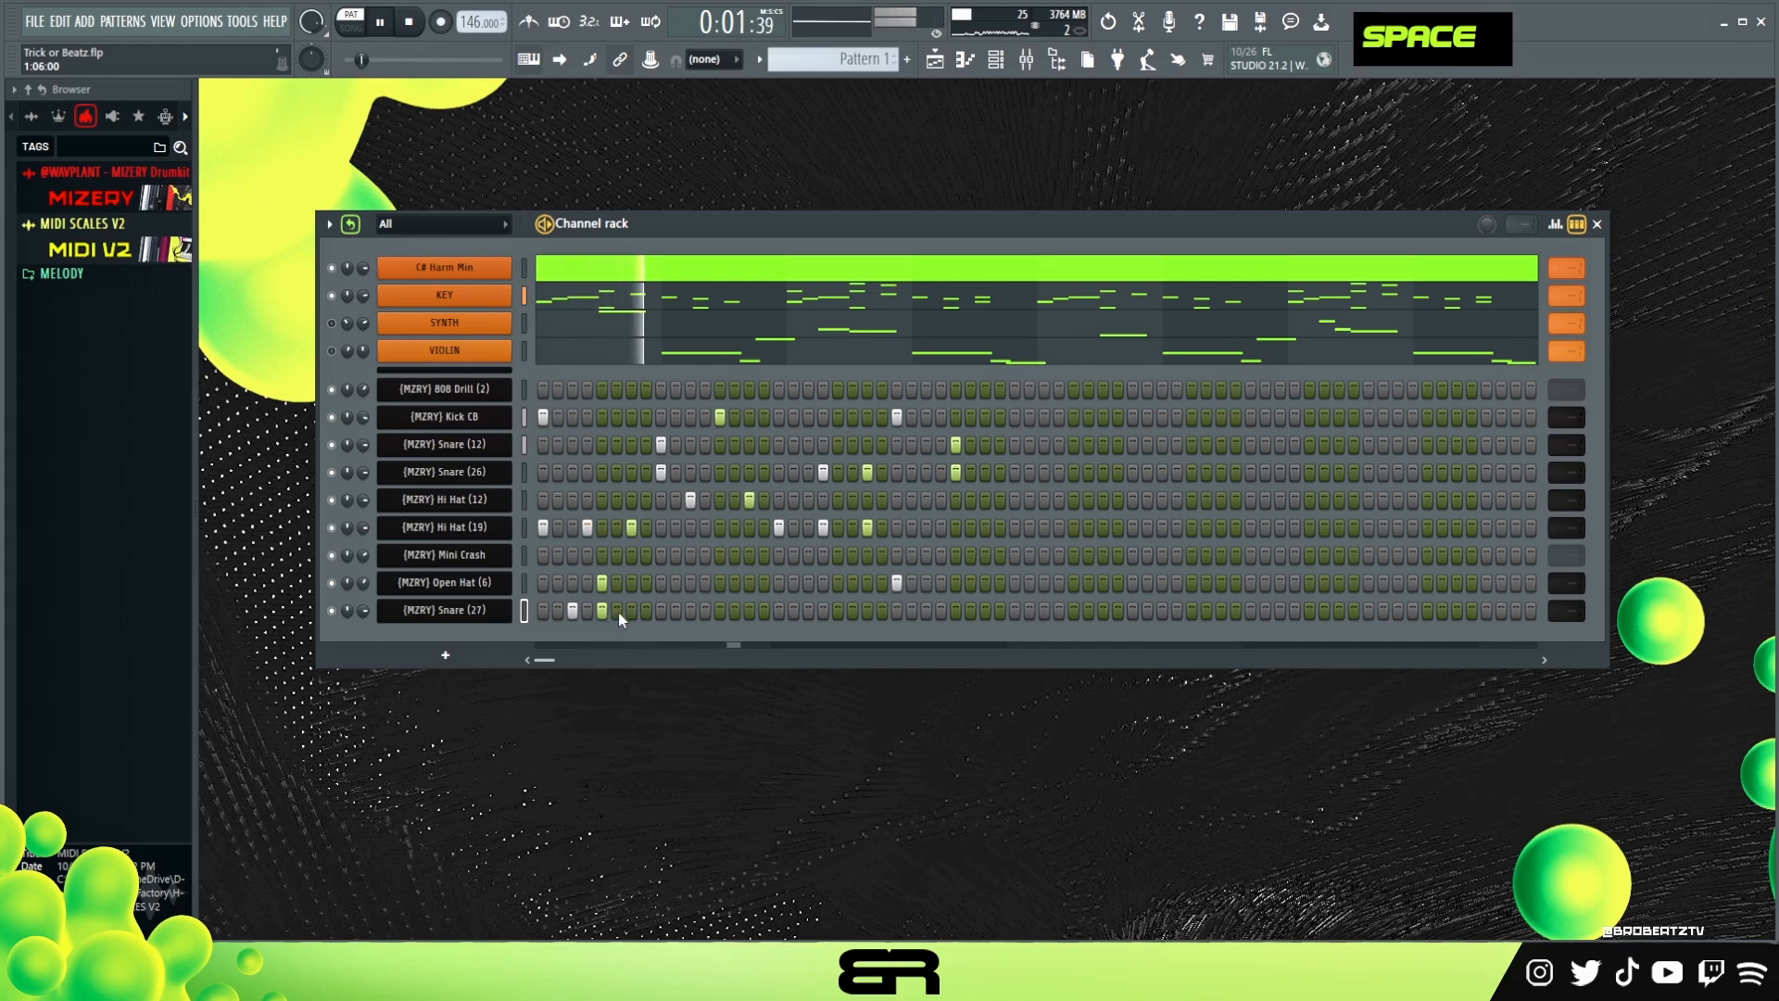
pyautogui.press('space')
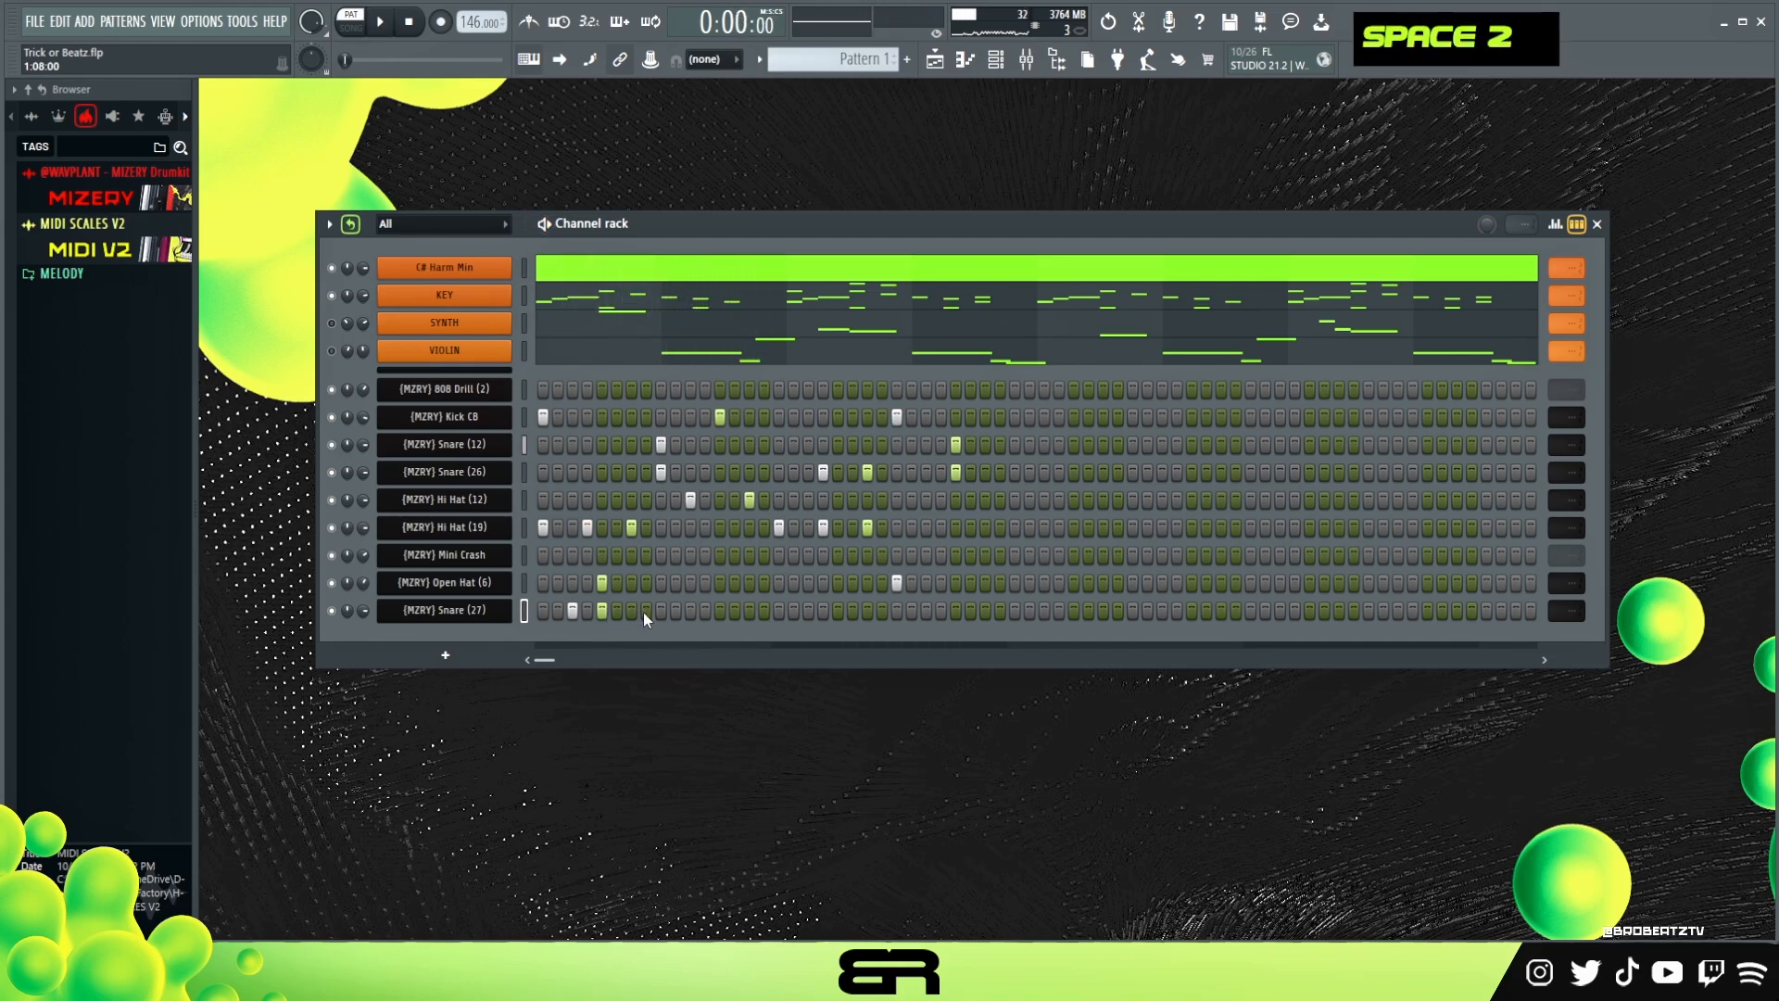
# Step: Add Open Hat (6) and Mini Crash hits on step 1 and play the pattern back
pyautogui.click(543, 582)
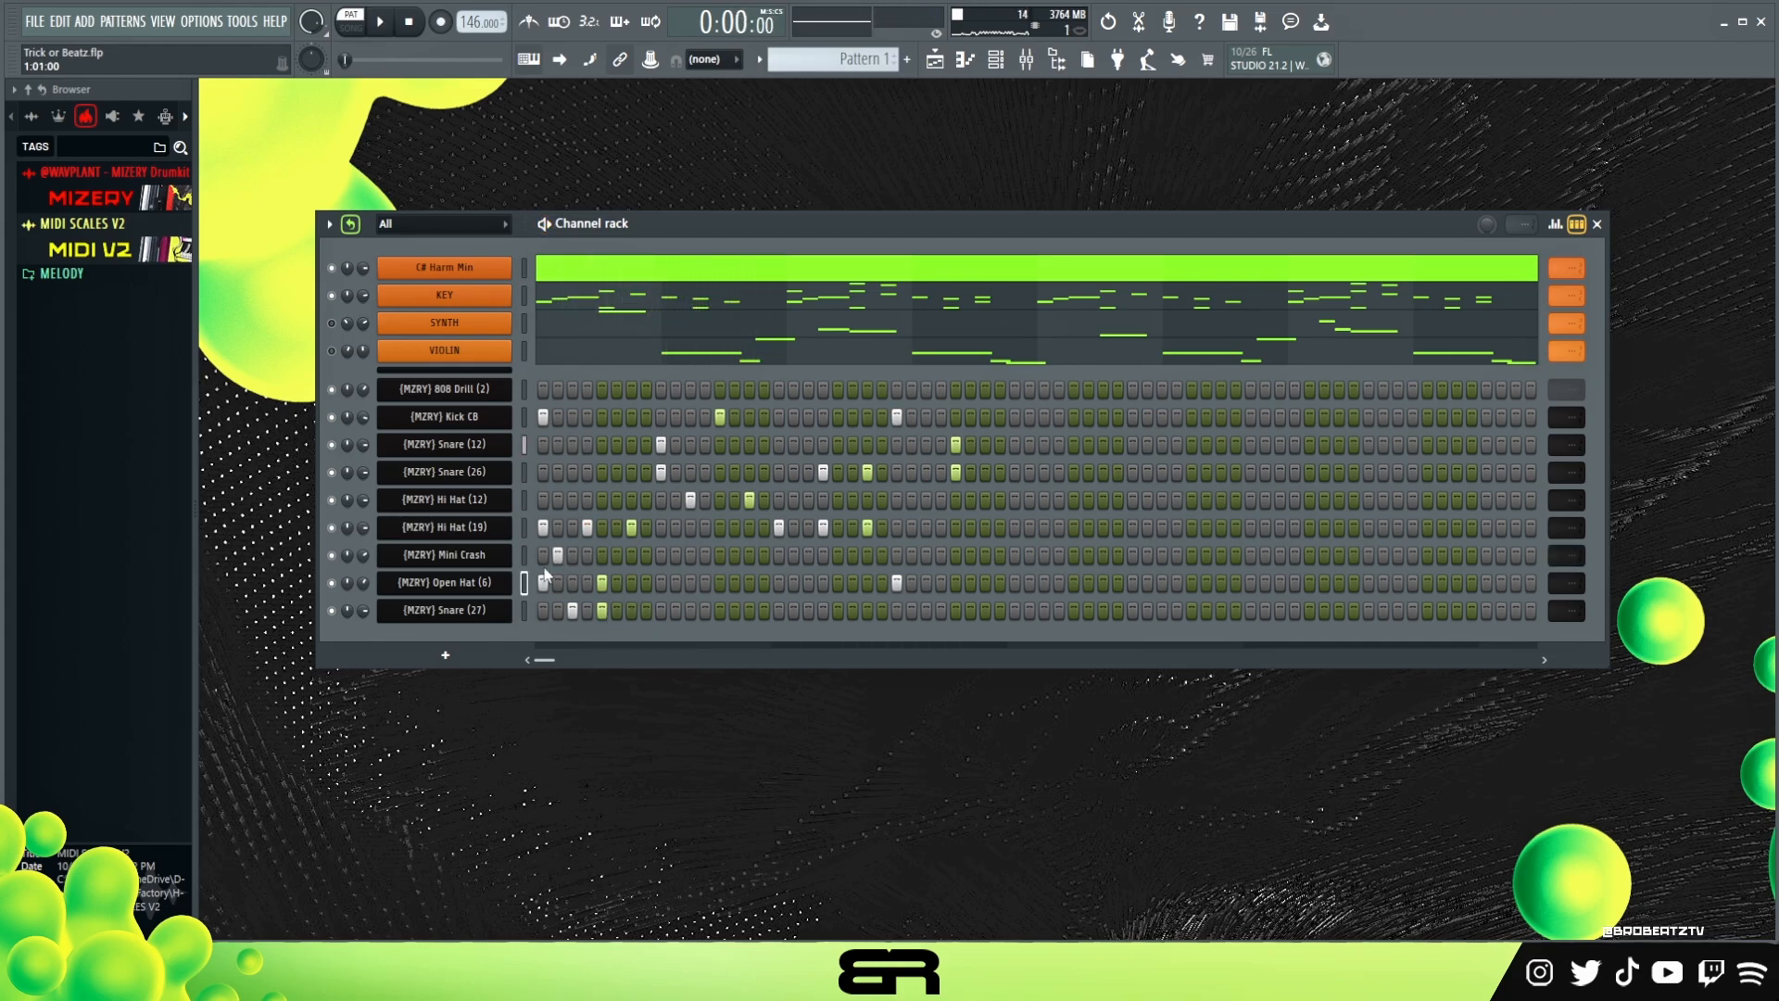
pyautogui.click(543, 556)
pyautogui.rightClick(555, 556)
pyautogui.press('space')
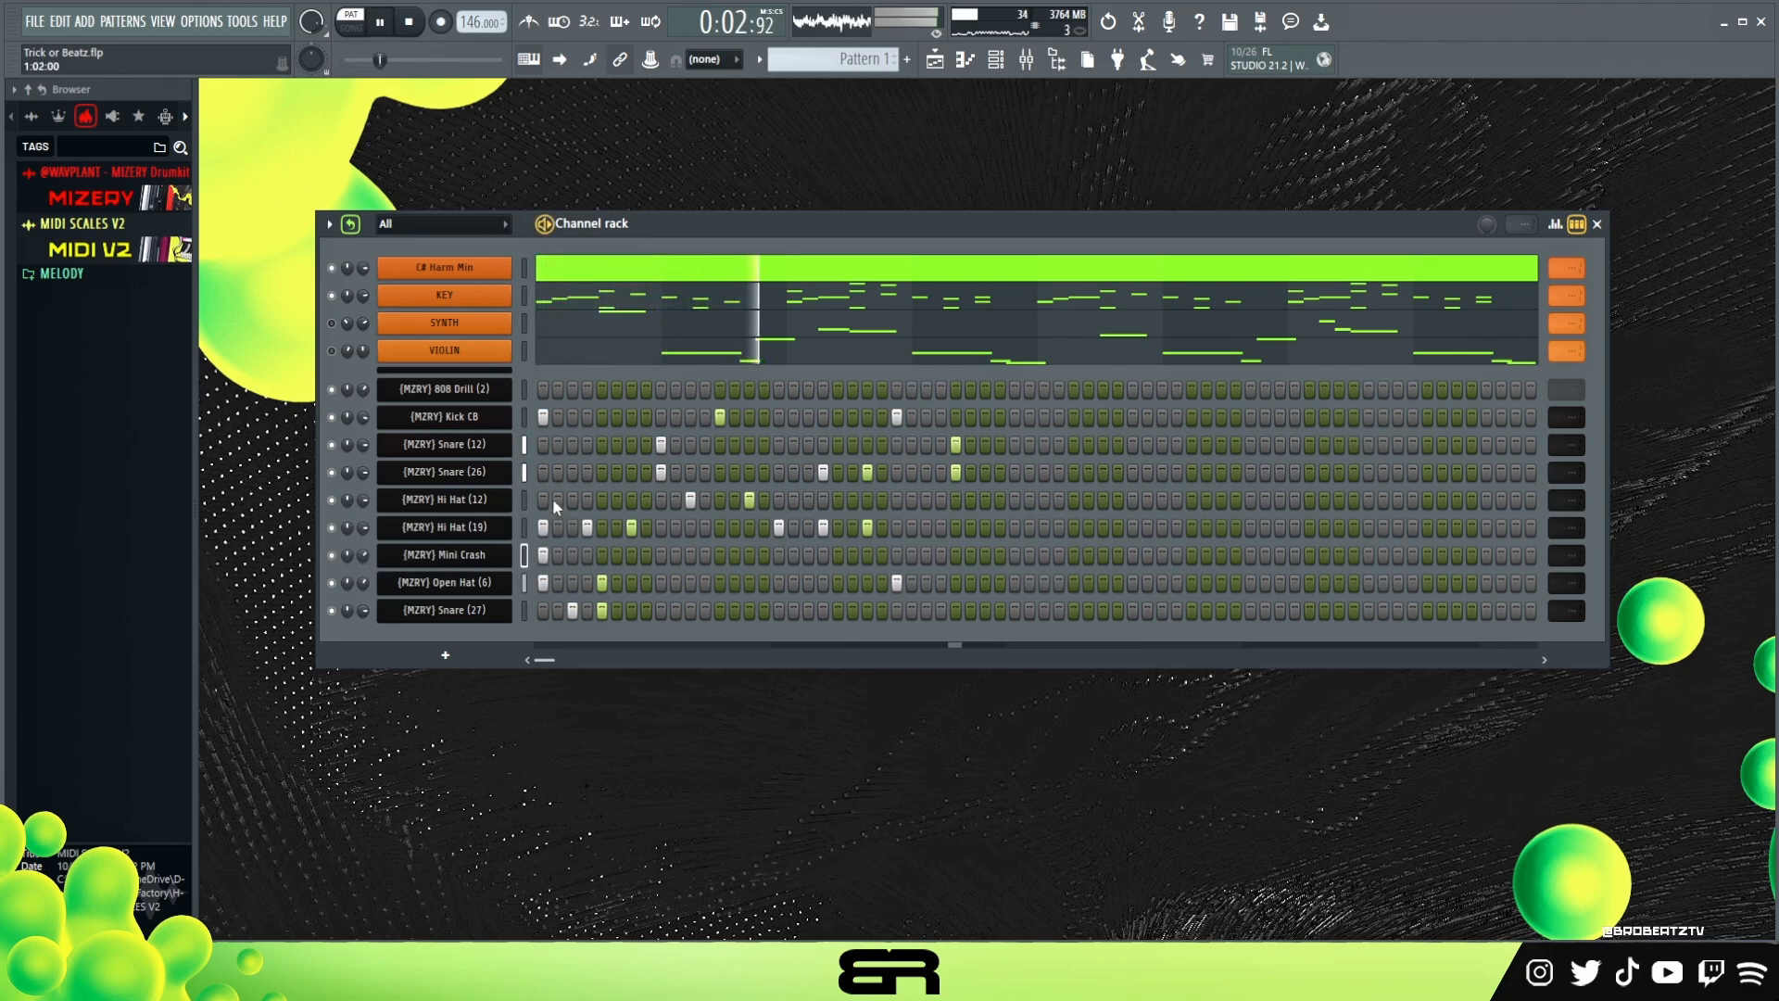
pyautogui.press('space')
# Step: Raise the velocity of all Snare (12) hits in the piano roll during playback and return to the channel rack
pyautogui.rightClick(510, 445)
pyautogui.click(547, 444)
pyautogui.hotkey('ctrl', 'a')
pyautogui.scroll(4, 711, 488)
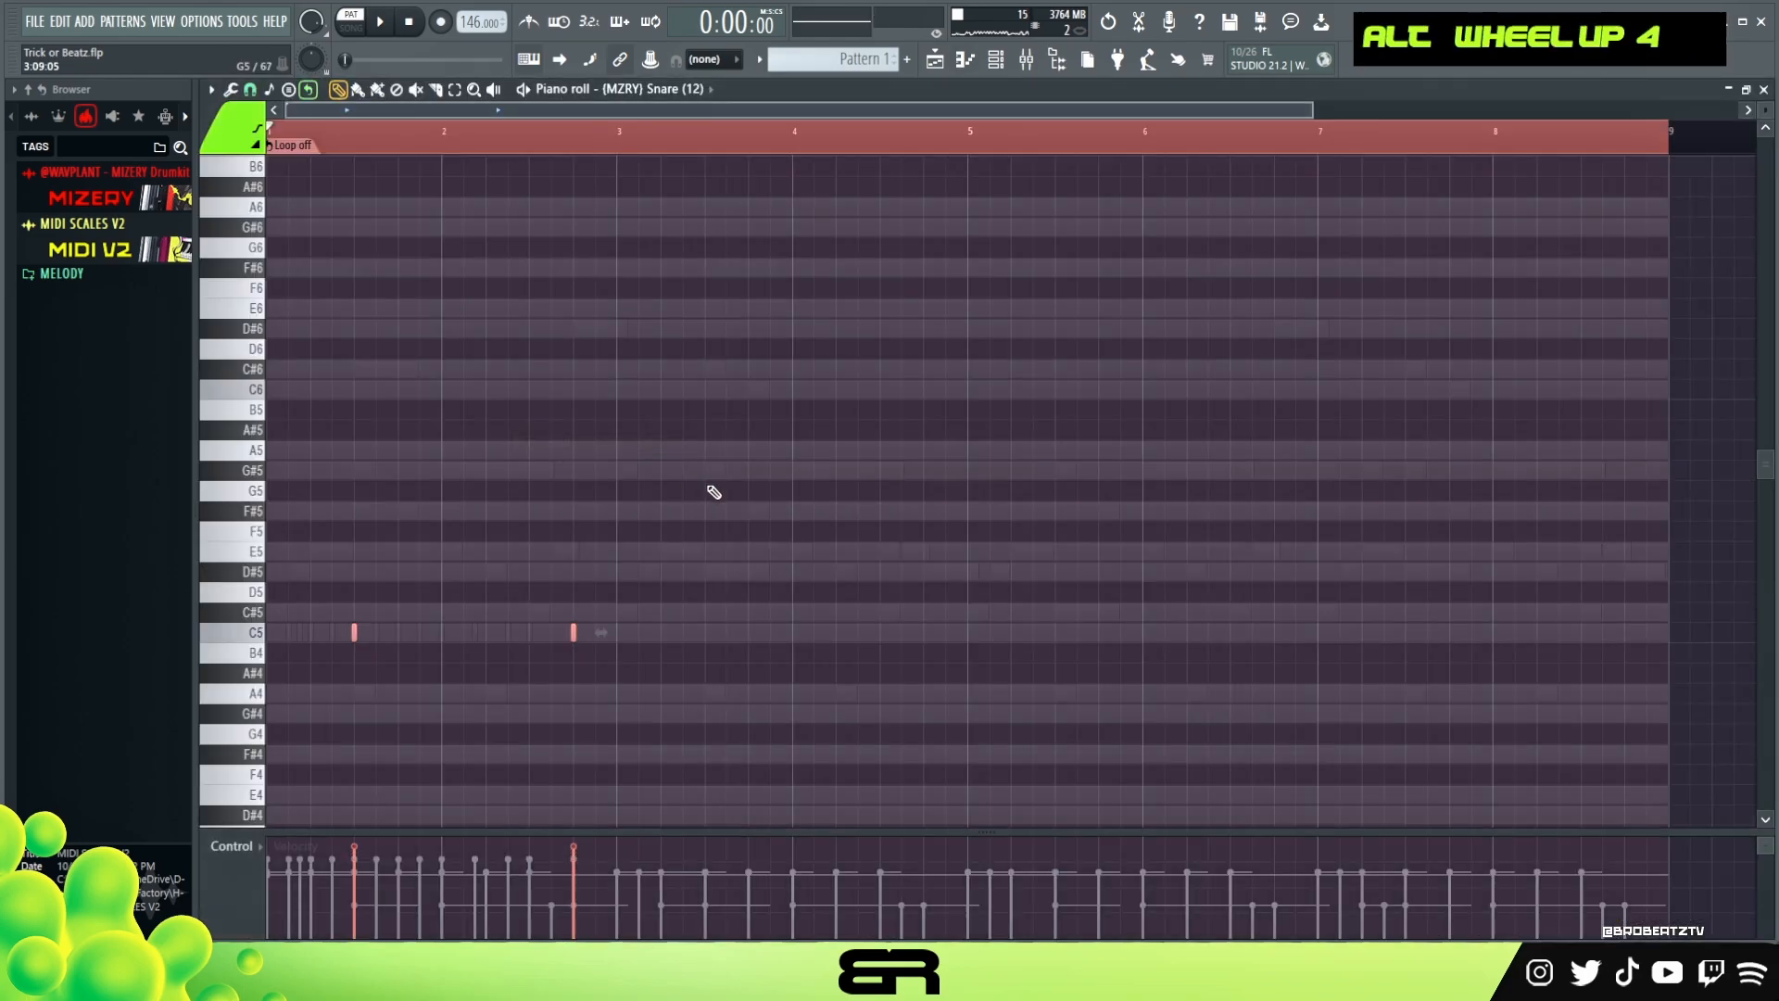
pyautogui.press('space')
pyautogui.scroll(1, 711, 488)
pyautogui.scroll(-1, 712, 485)
pyautogui.scroll(-2, 711, 485)
pyautogui.scroll(1, 868, 335)
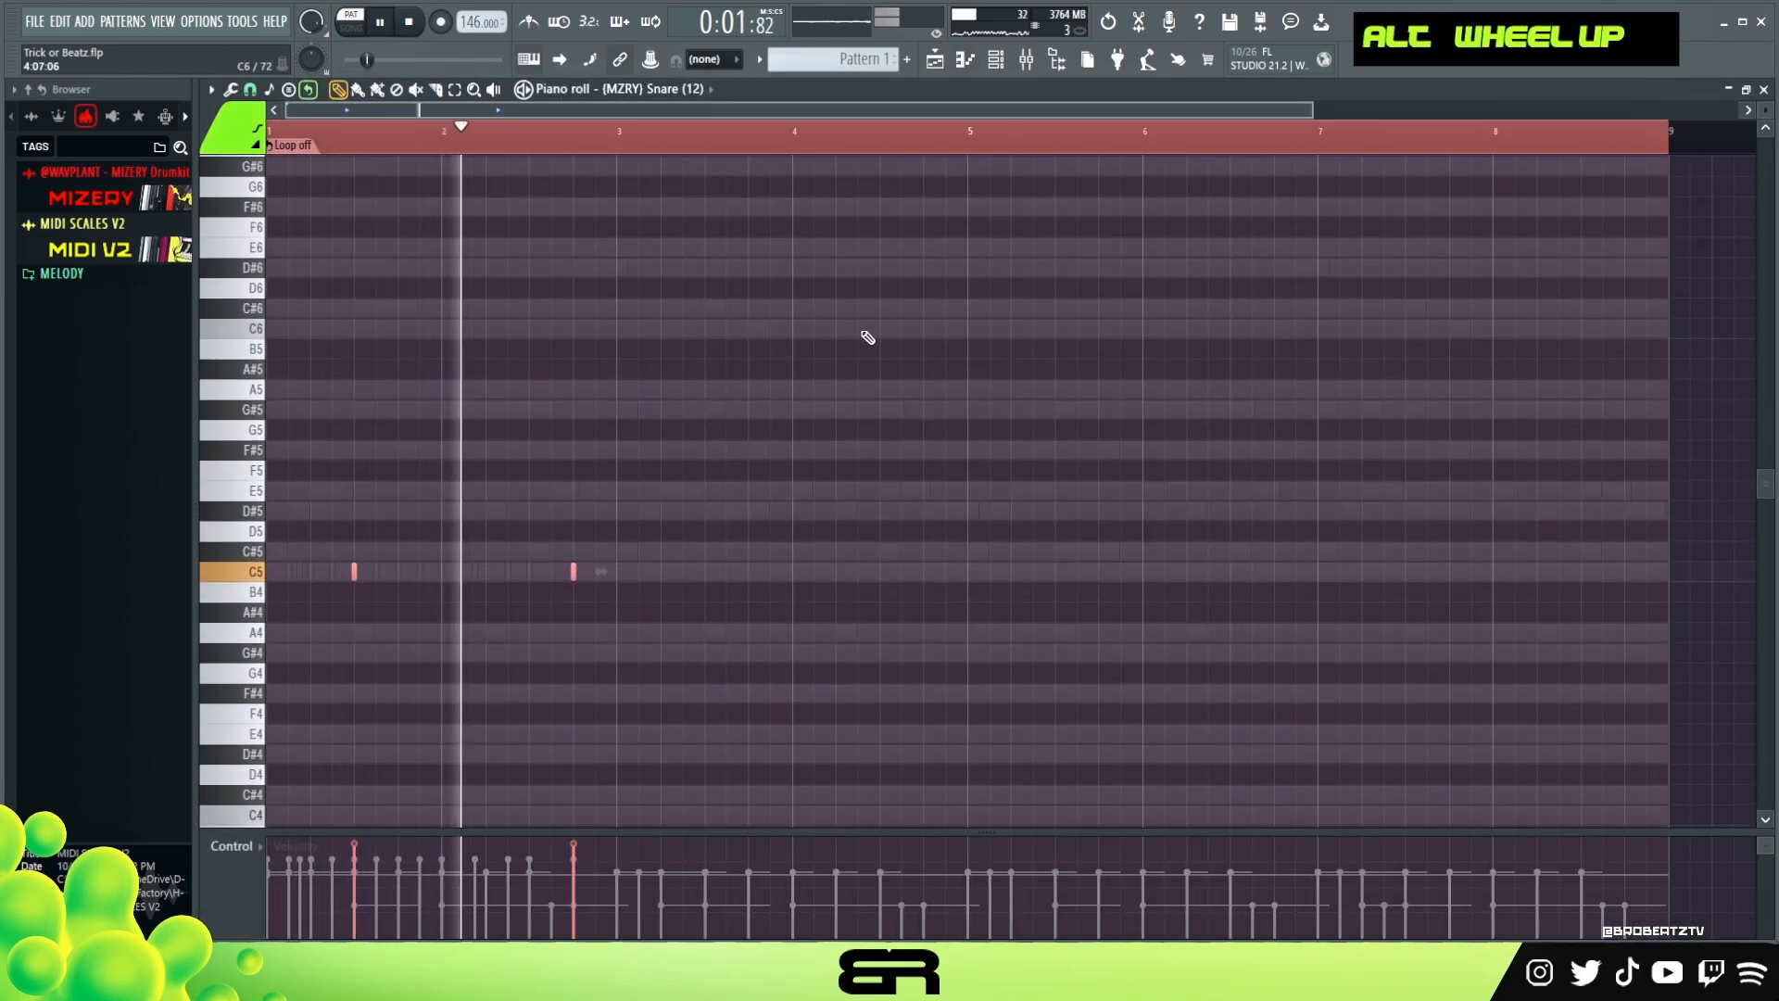
pyautogui.press('F6')
pyautogui.press('space')
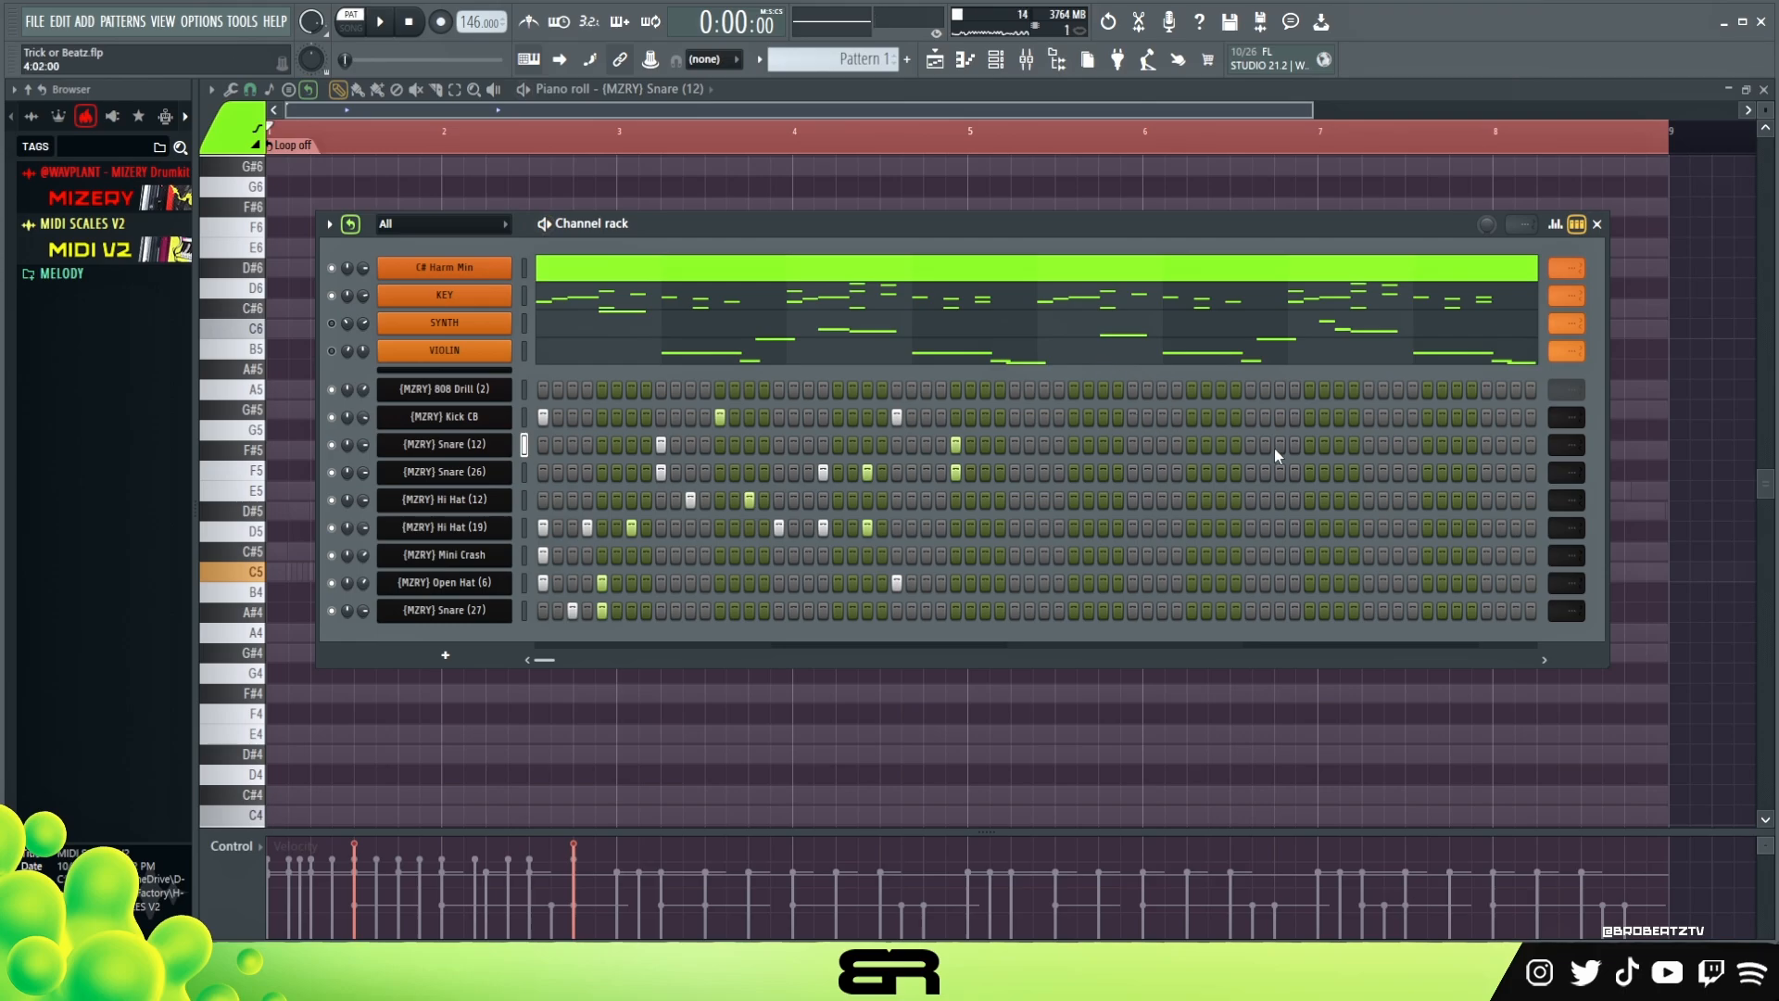
# Step: Set loop points on the snare and hi-hat channels so their 32-step patterns repeat across the remaining bars
pyautogui.scroll(-1, 1558, 447)
pyautogui.scroll(-1, 1561, 469)
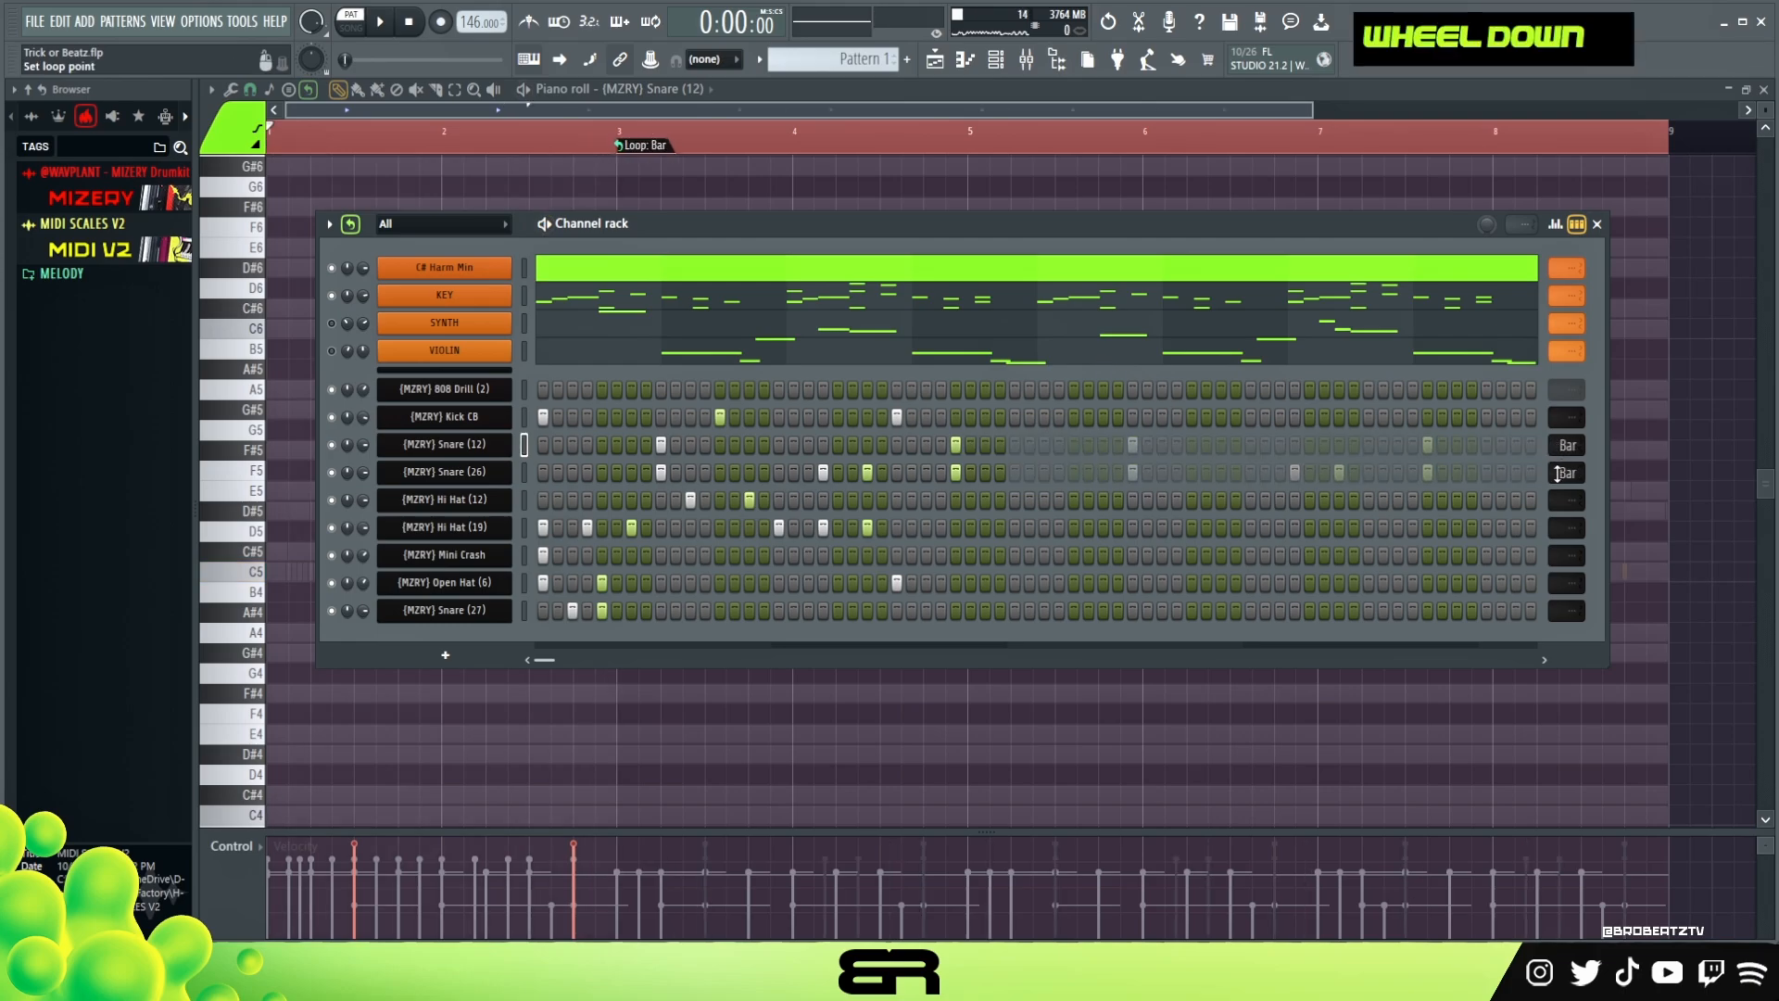
pyautogui.scroll(-1, 1560, 497)
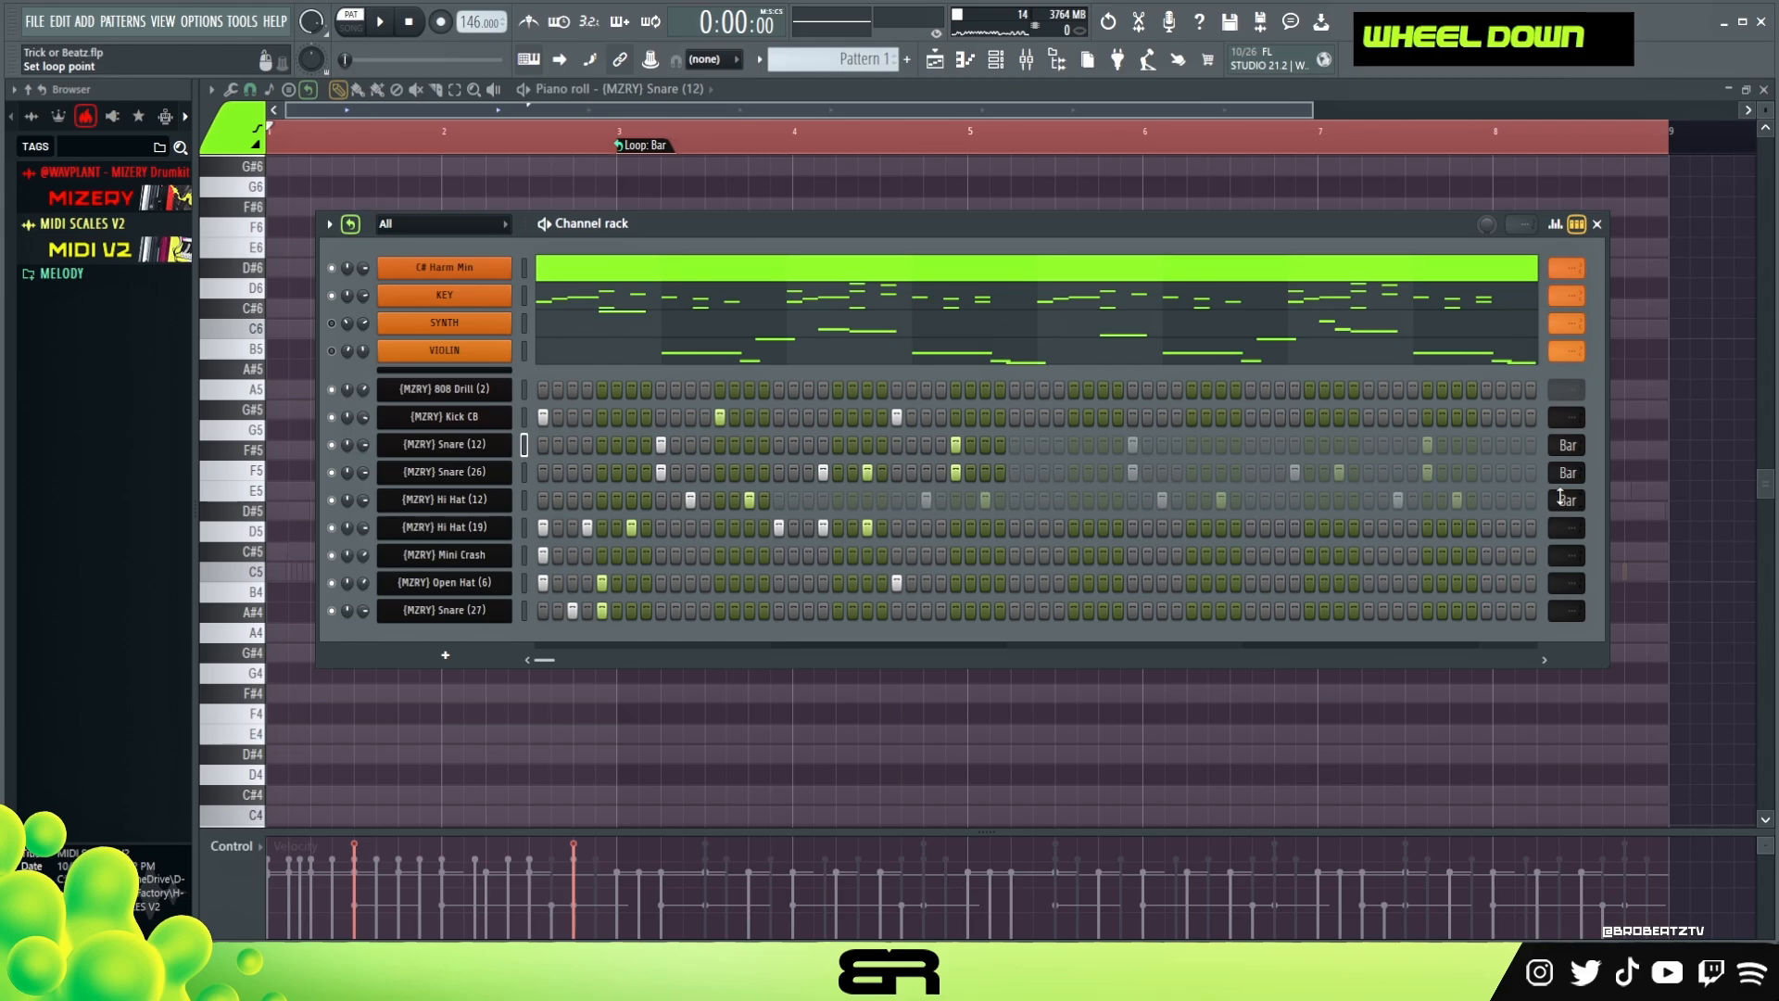
pyautogui.scroll(-1, 1558, 524)
pyautogui.scroll(-1, 1557, 547)
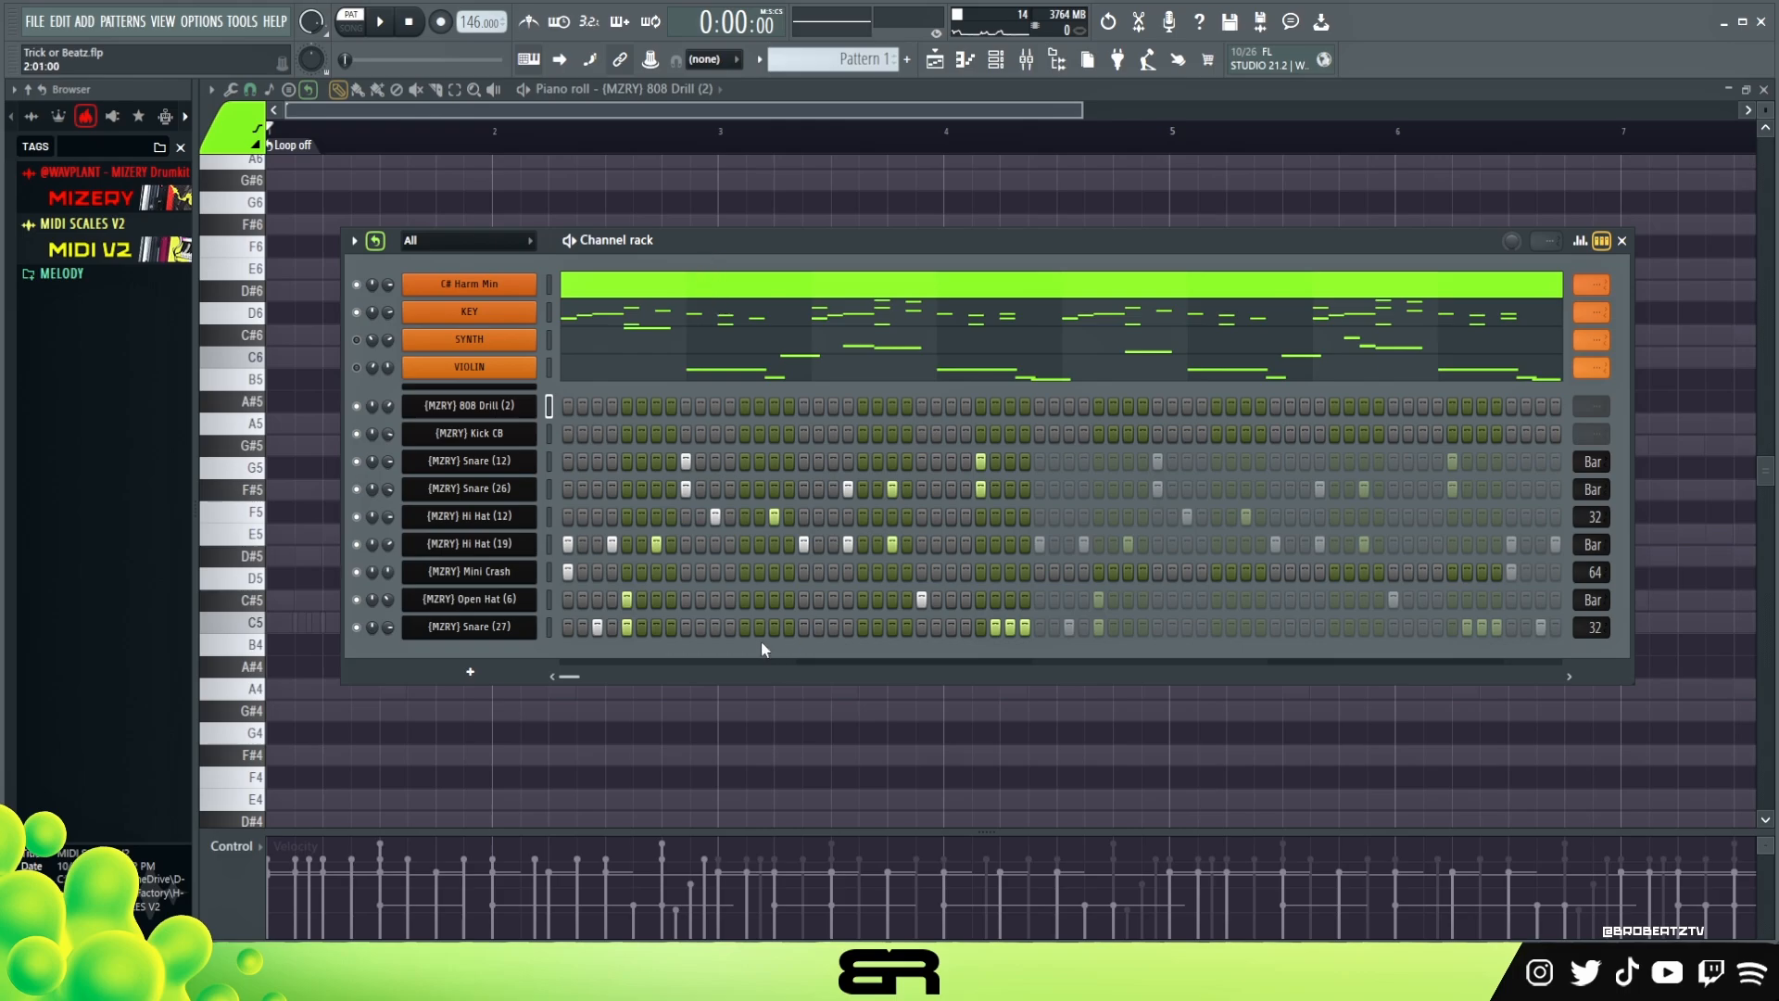
# Step: Remove the Open Hat (6) hit from step 1 and play the looped drums
pyautogui.rightClick(568, 602)
pyautogui.press('space')
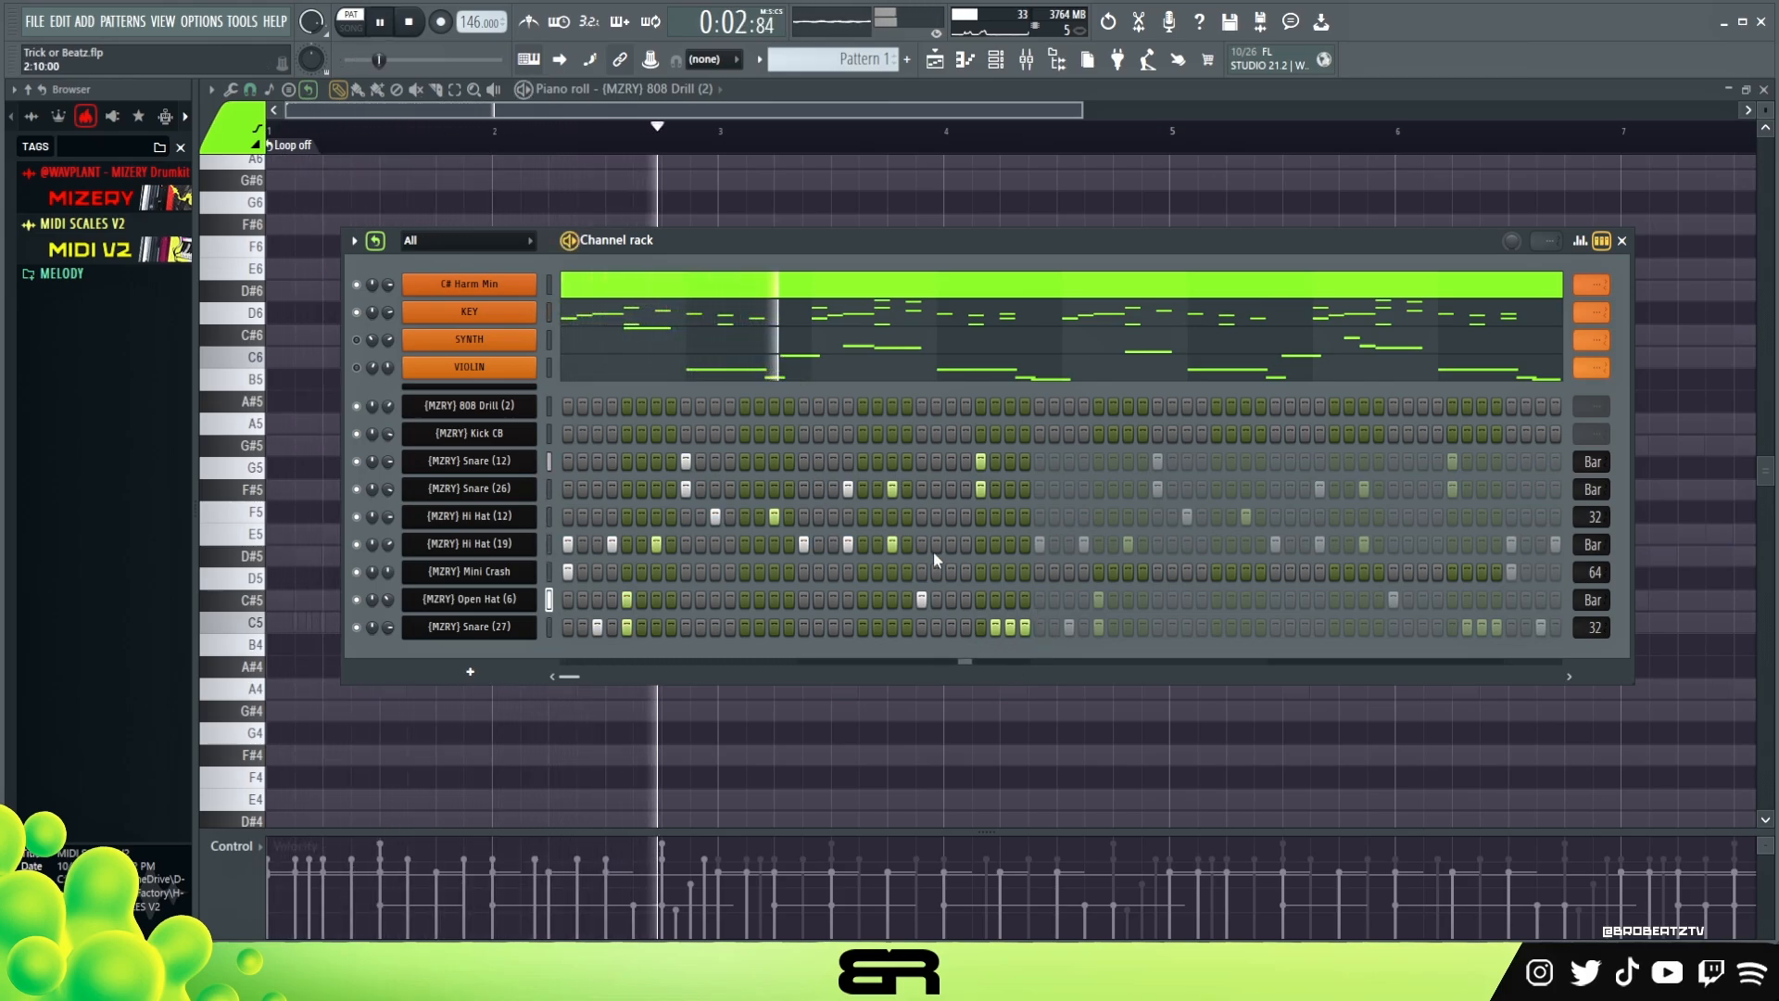
pyautogui.press('space')
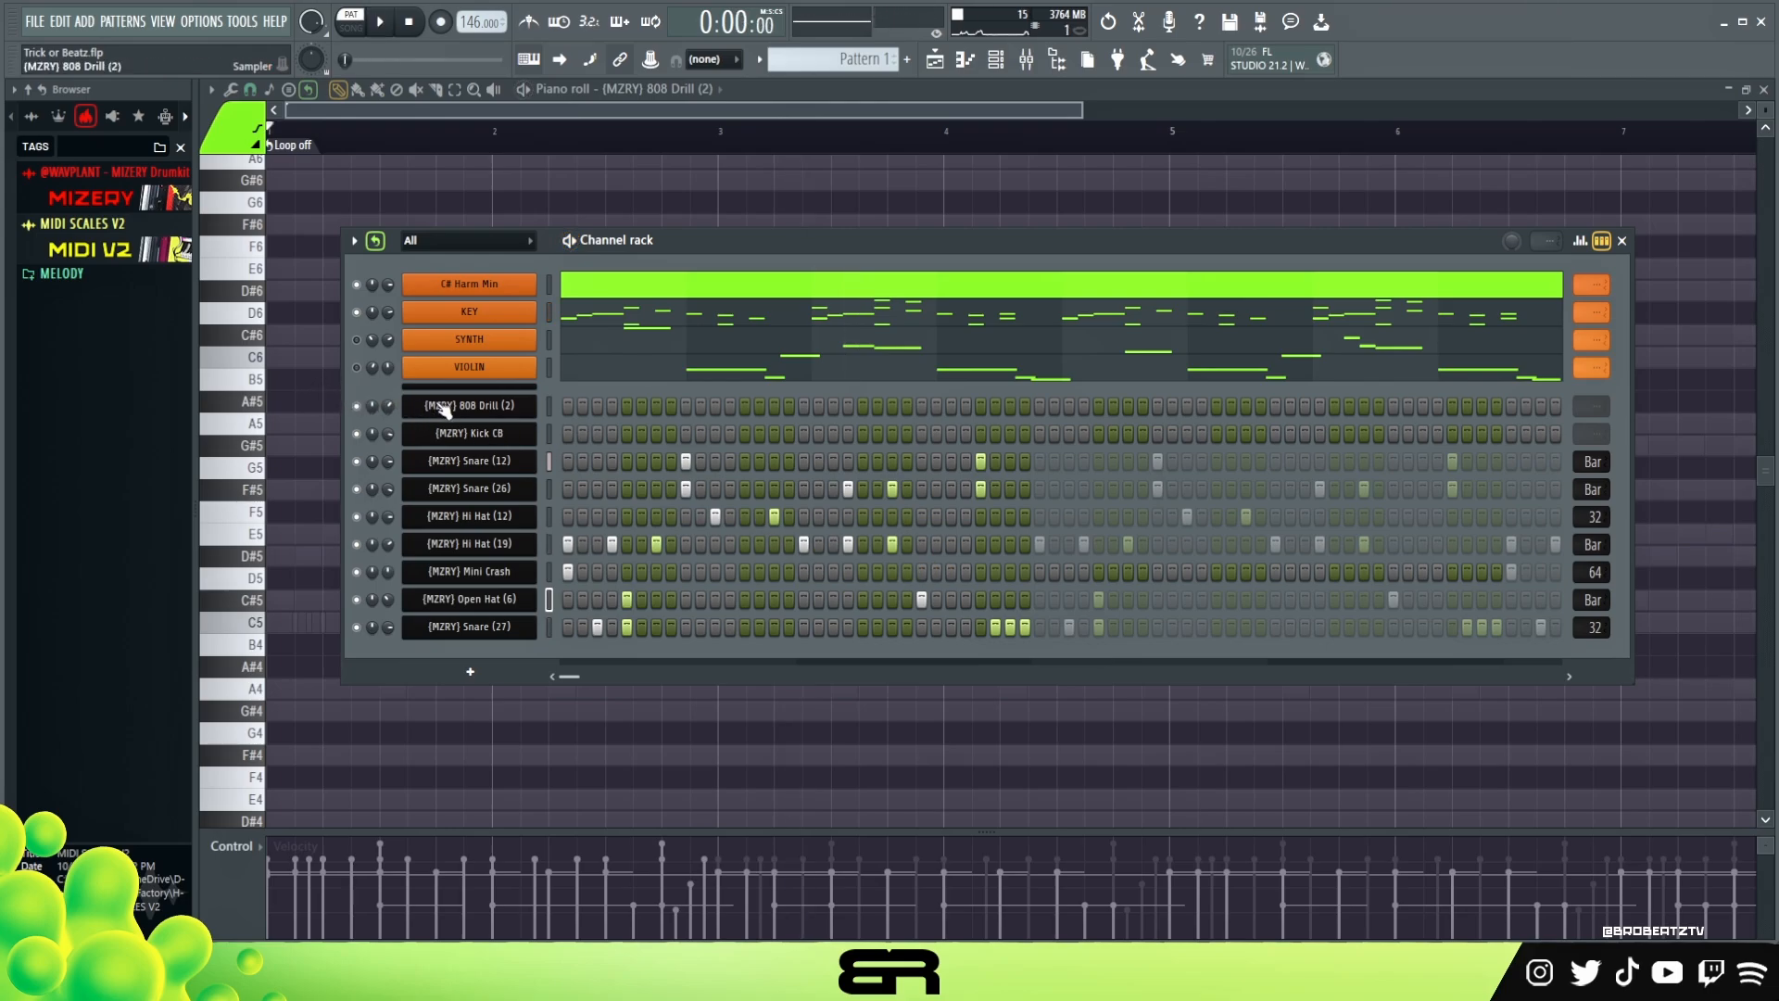
# Step: Draw a three-beat C#5 note at the start of bar 1 in the 808 Drill (2) piano roll and play it
pyautogui.rightClick(384, 195)
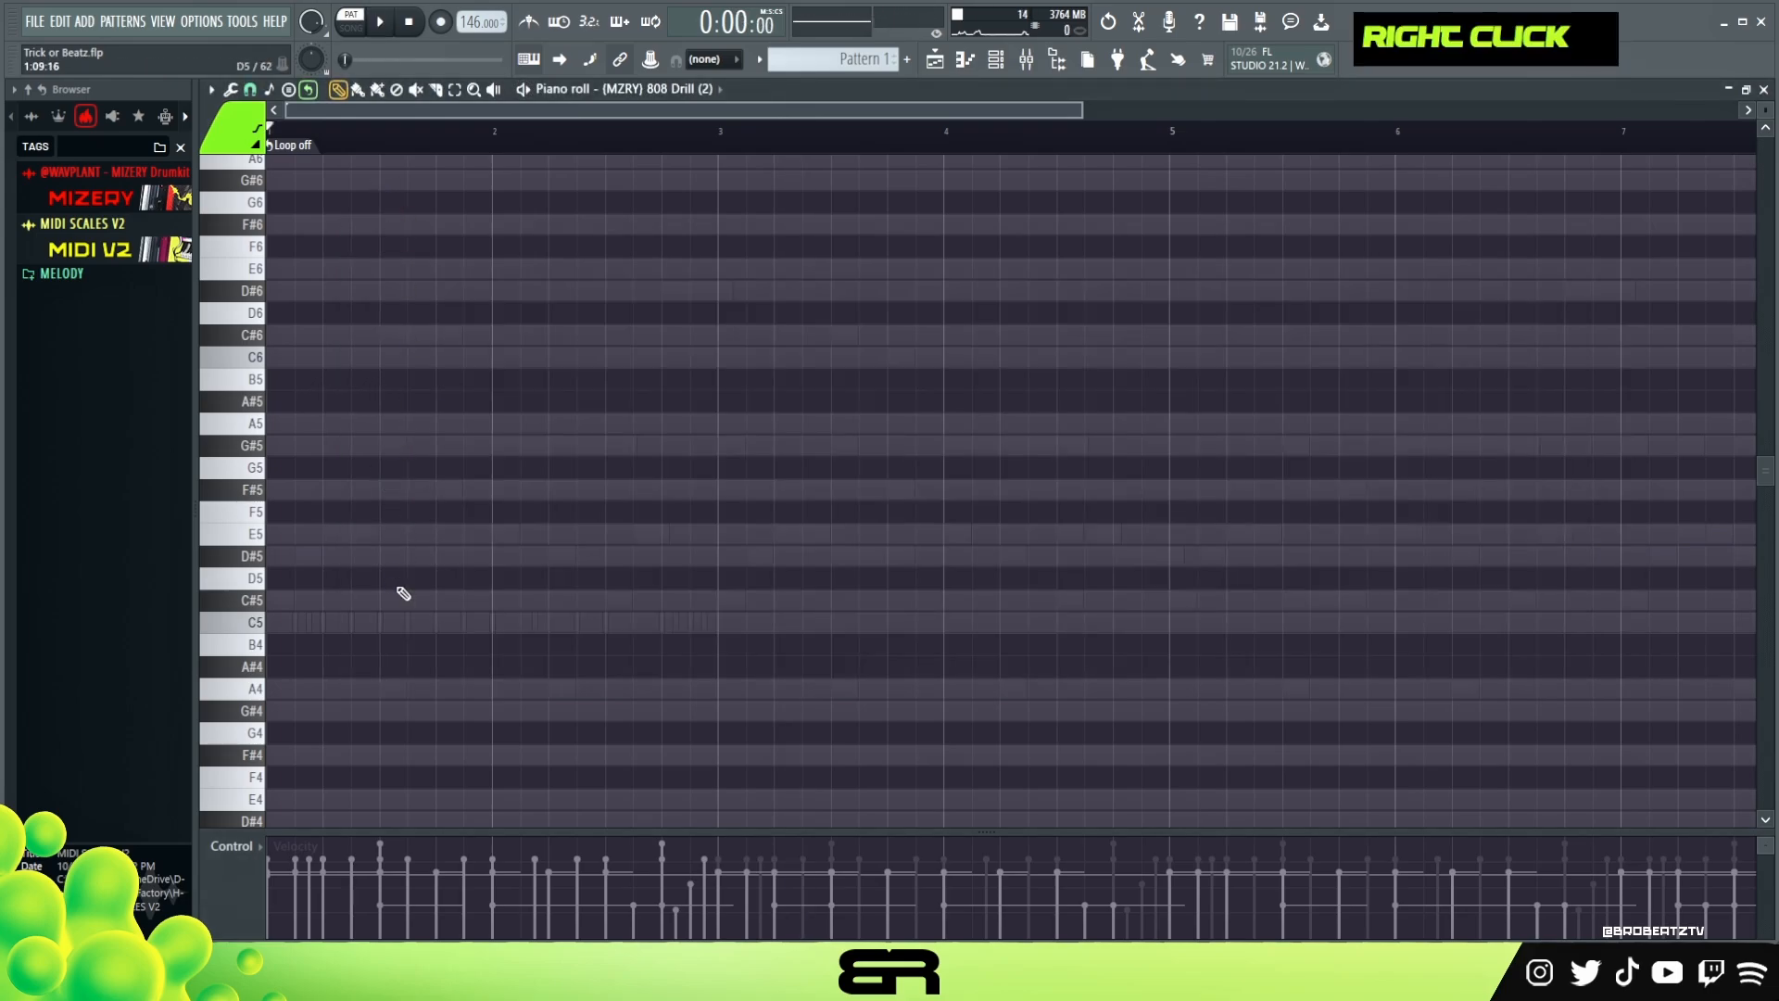
pyautogui.doubleClick(297, 599)
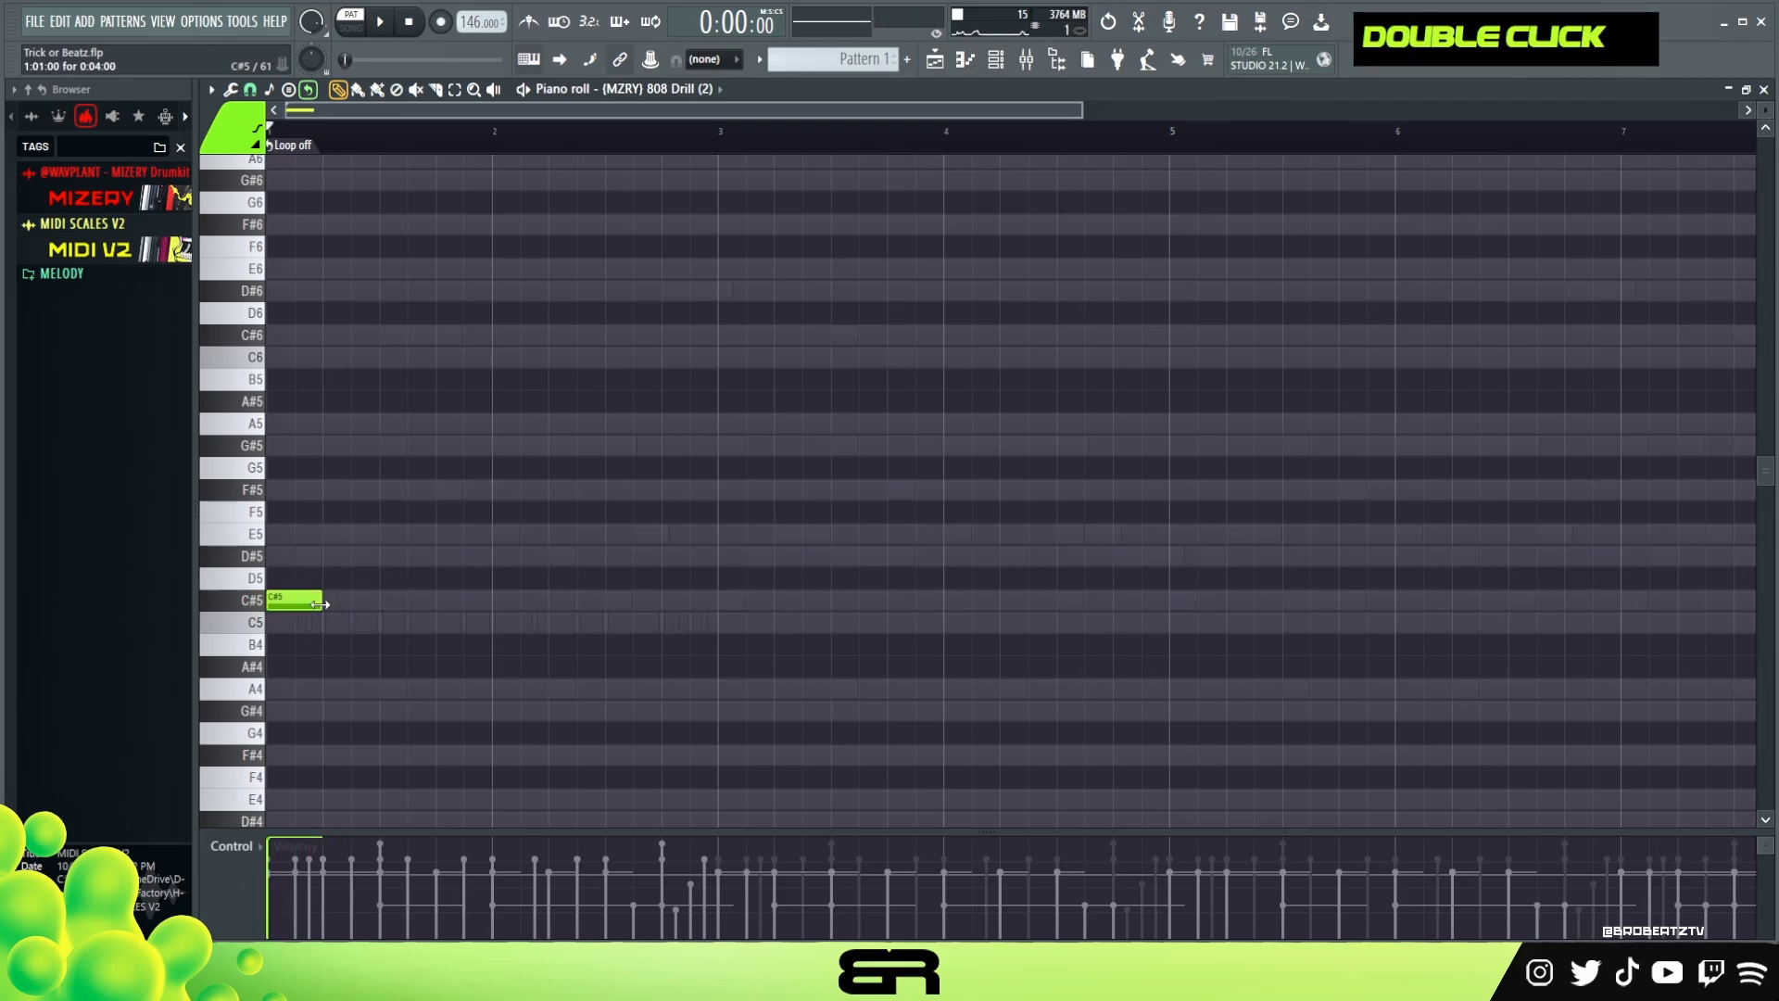
pyautogui.press('space')
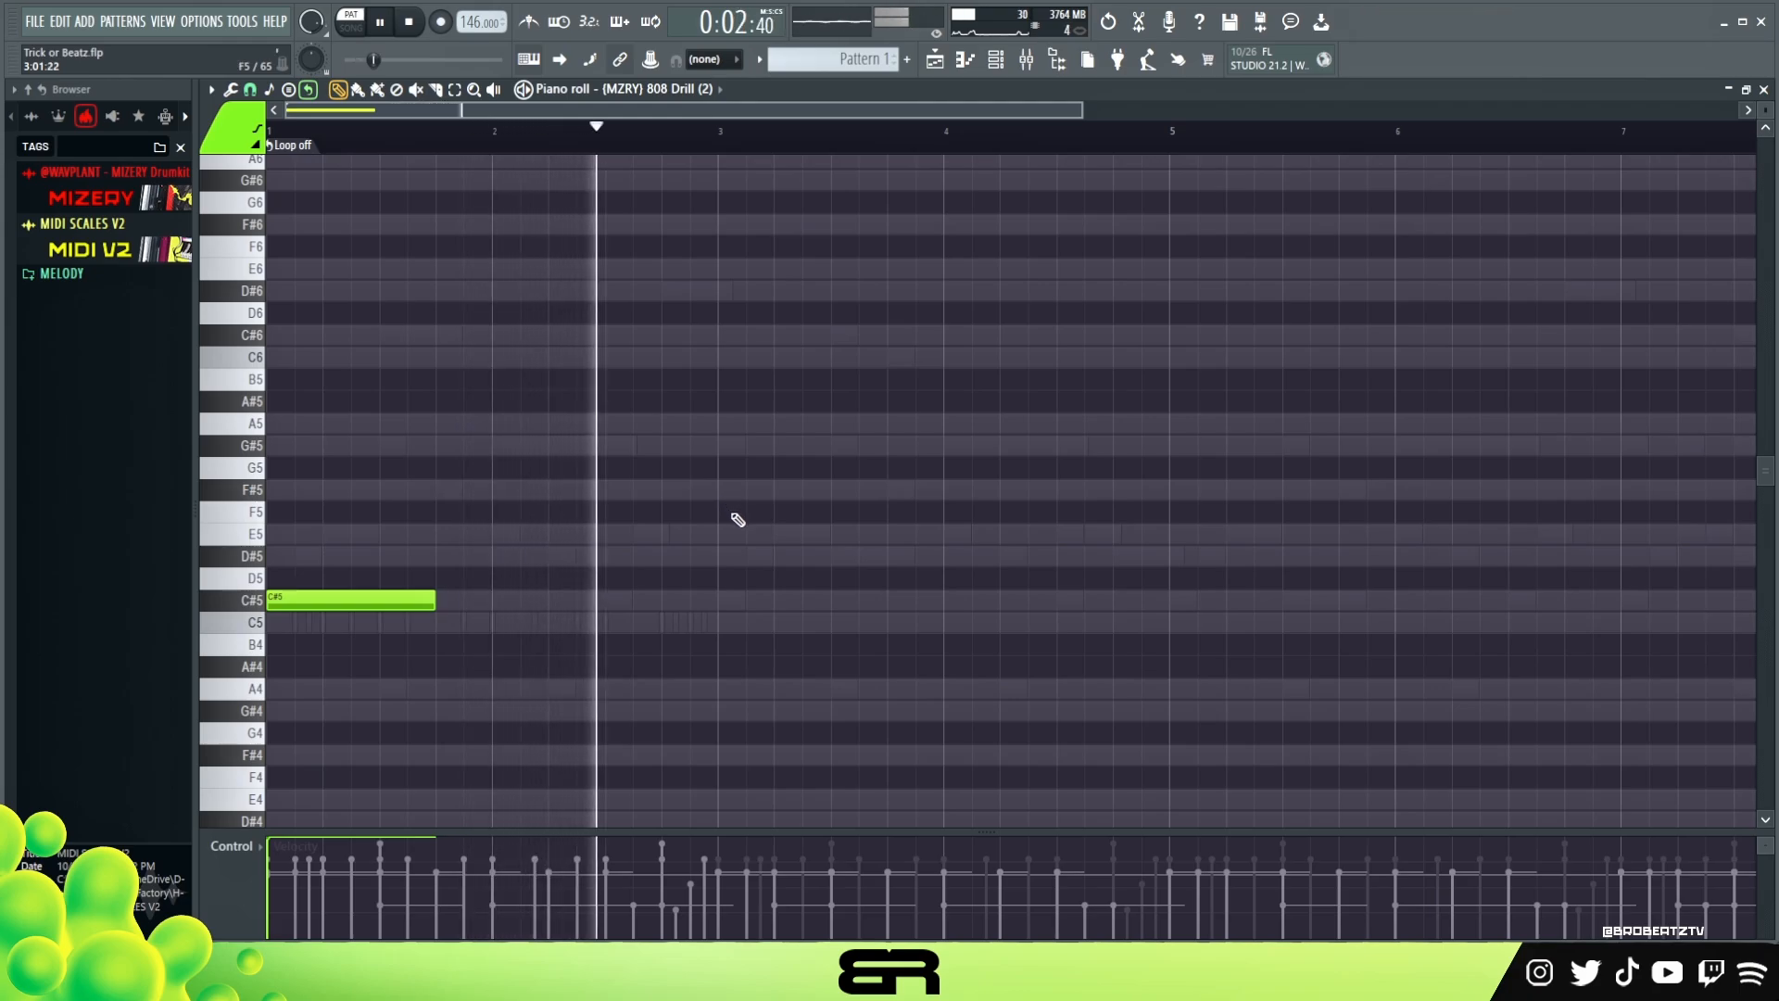
pyautogui.press('space')
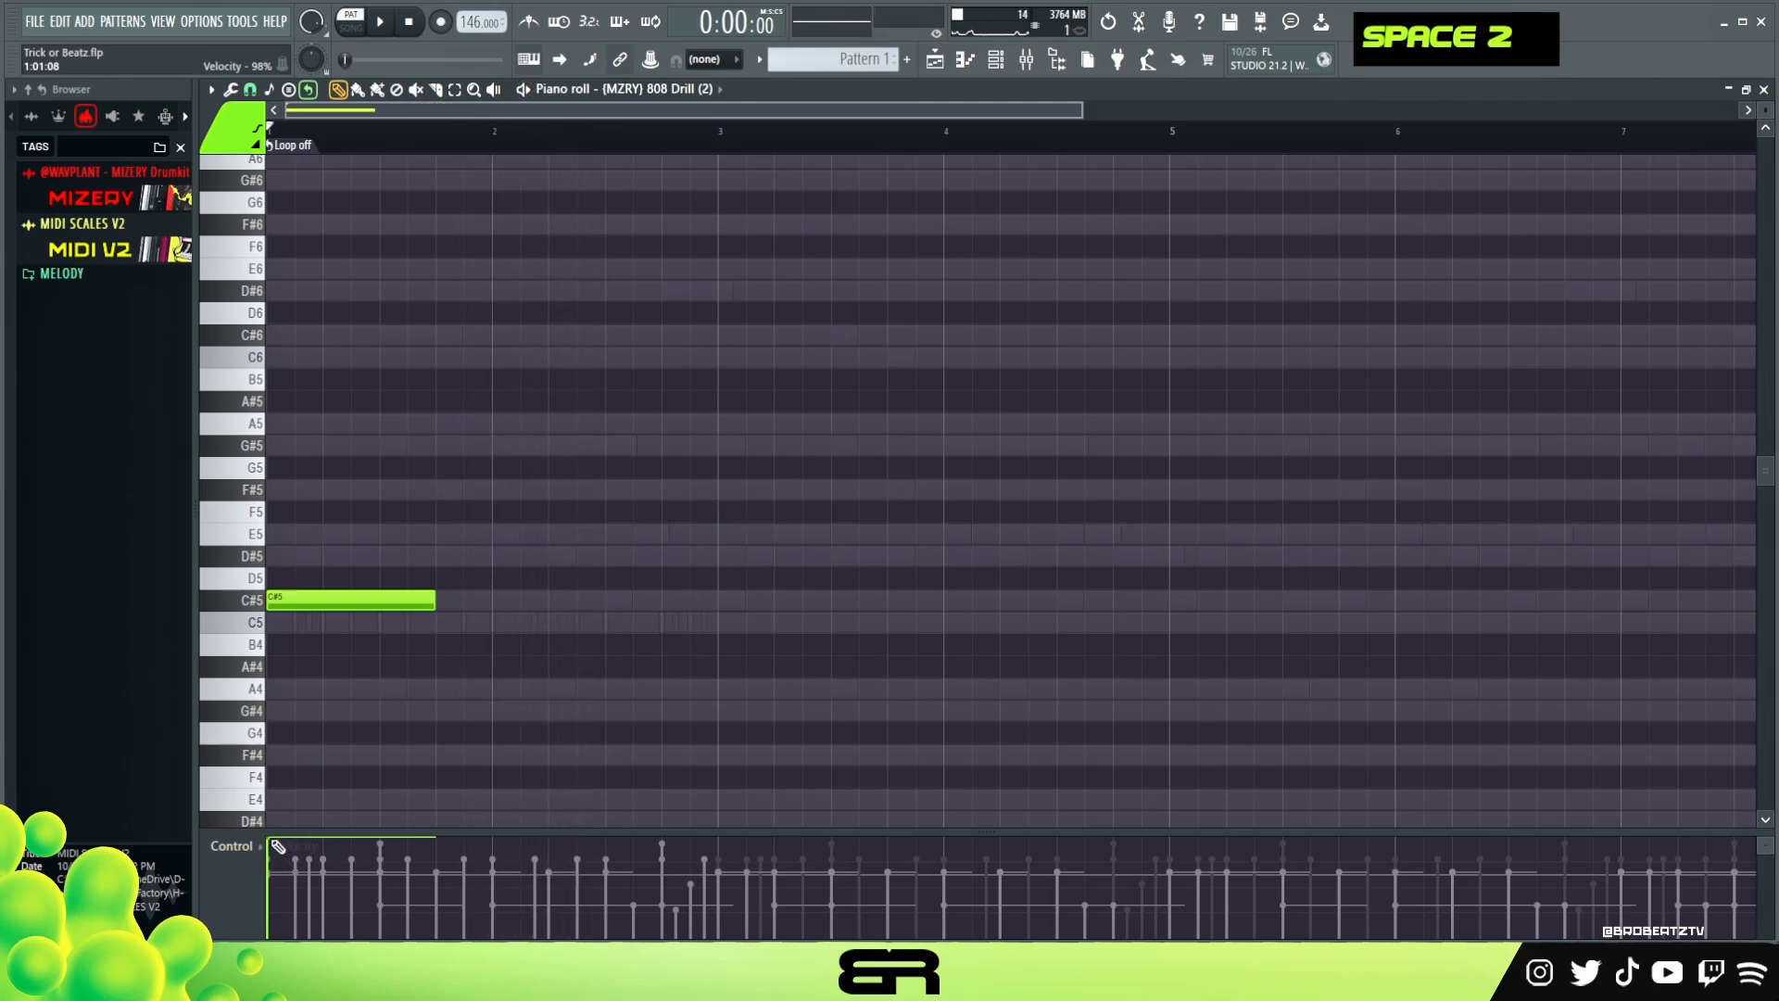
pyautogui.press('space')
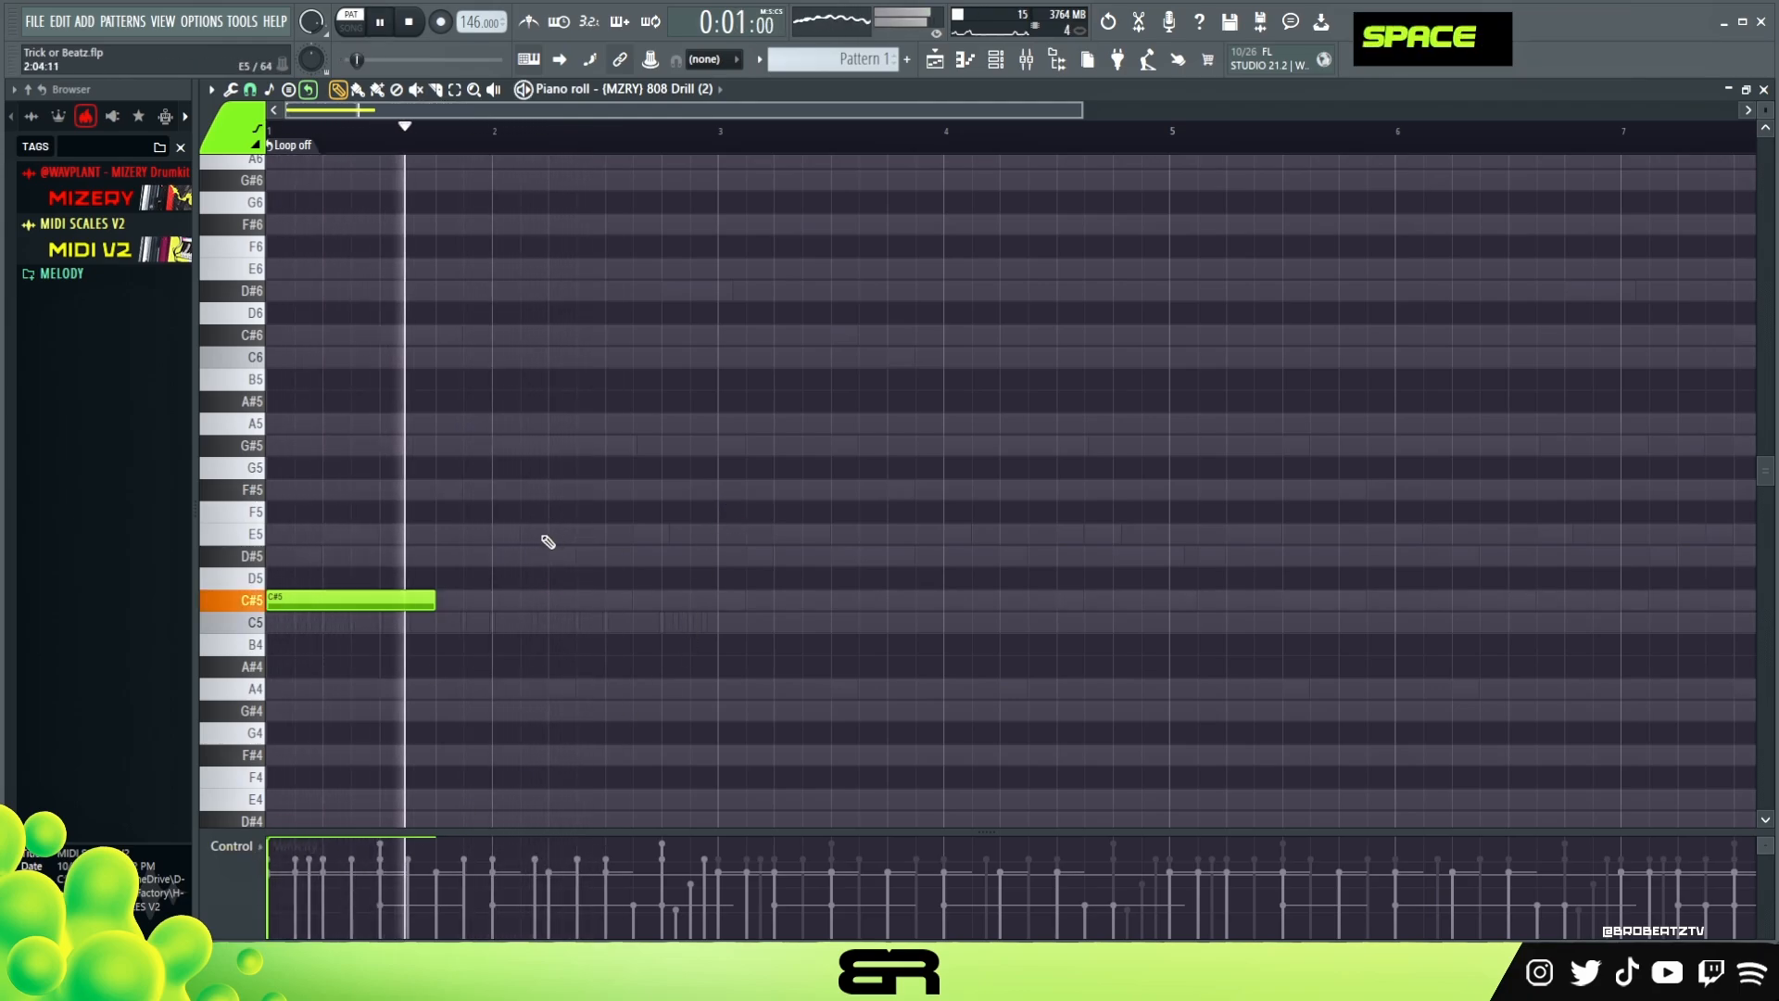
# Step: Add three-beat 808 notes on A5 at the start of bar 3 and on G#5 directly after it, auditioning pitches
pyautogui.click(714, 535)
pyautogui.press('space')
pyautogui.moveTo(750, 536); pyautogui.dragTo(755, 445)
pyautogui.press('space')
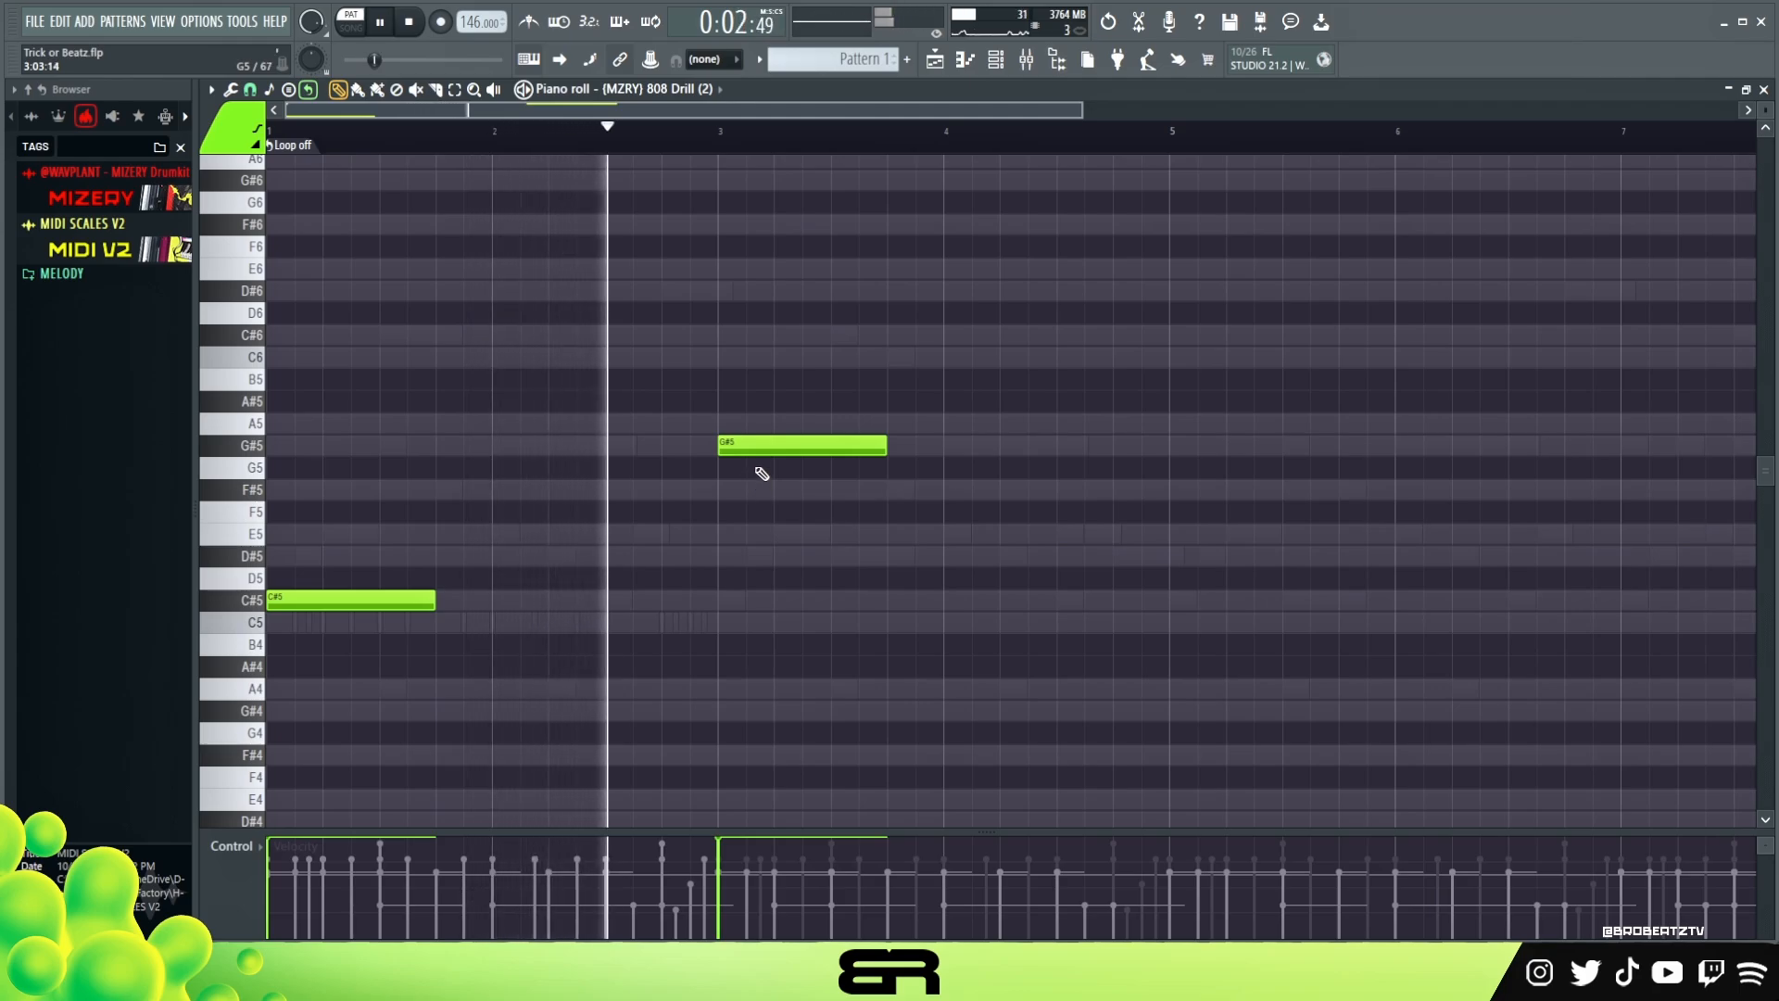
pyautogui.press('space')
pyautogui.moveTo(862, 446); pyautogui.dragTo(867, 423)
pyautogui.press('space')
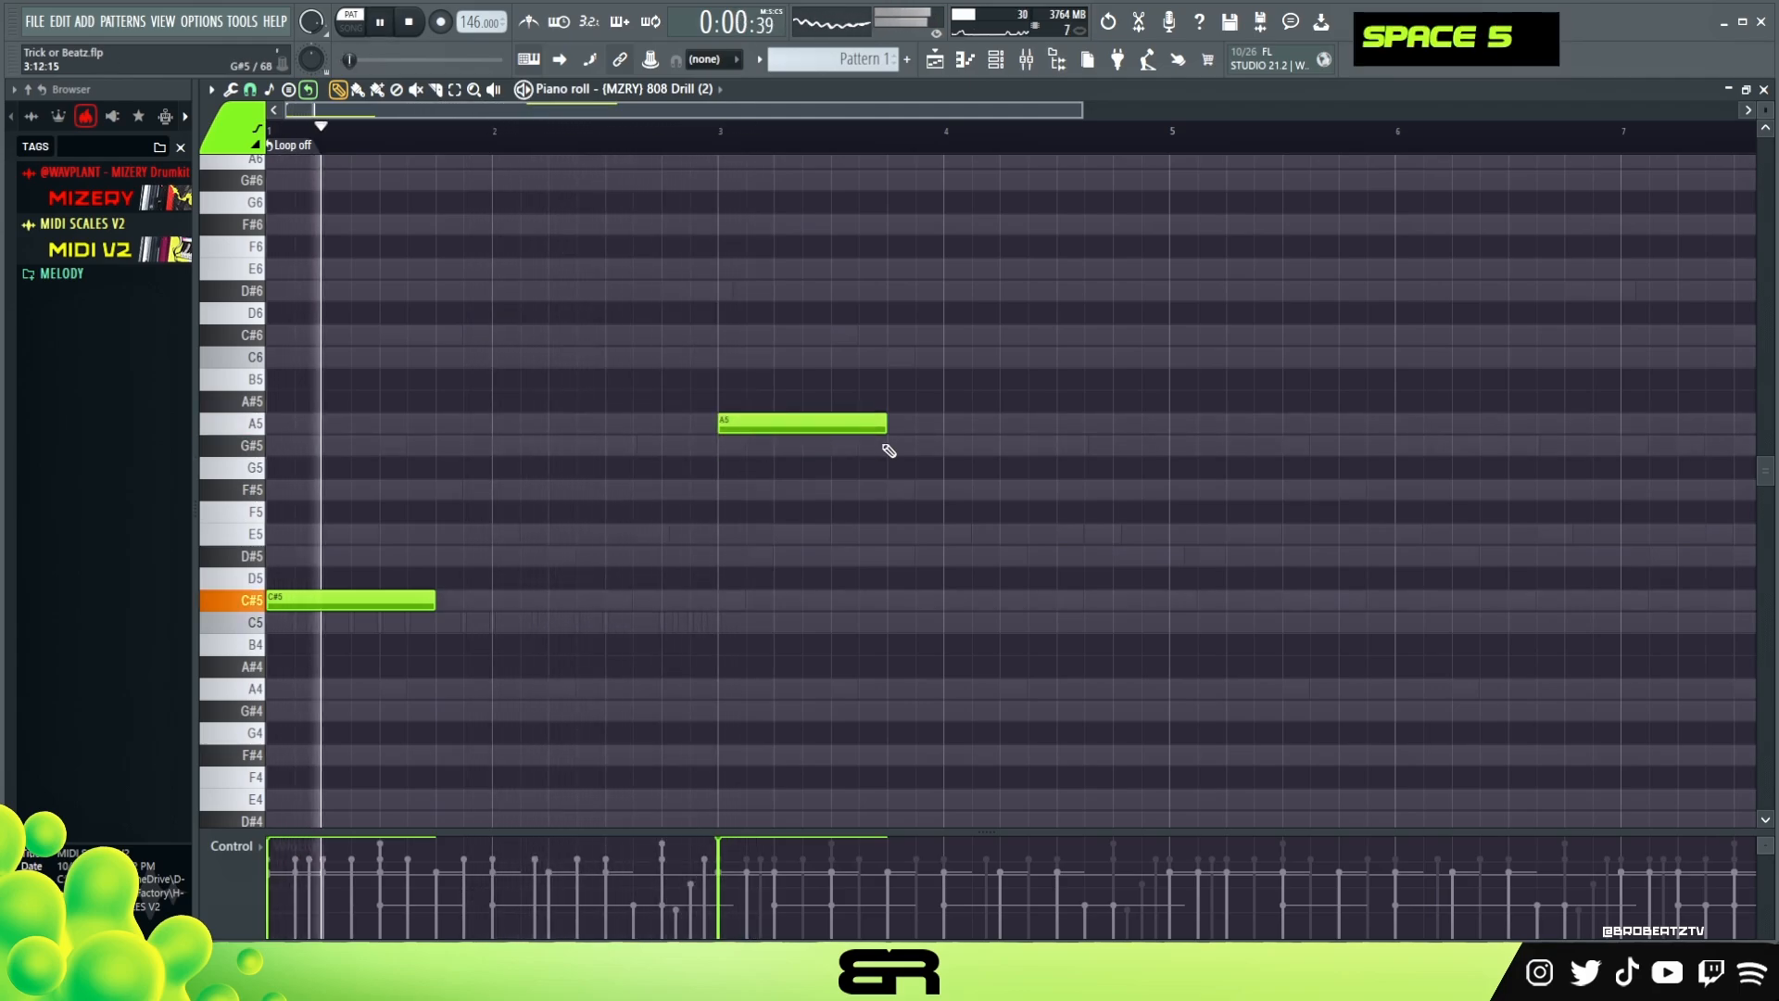
pyautogui.click(890, 446)
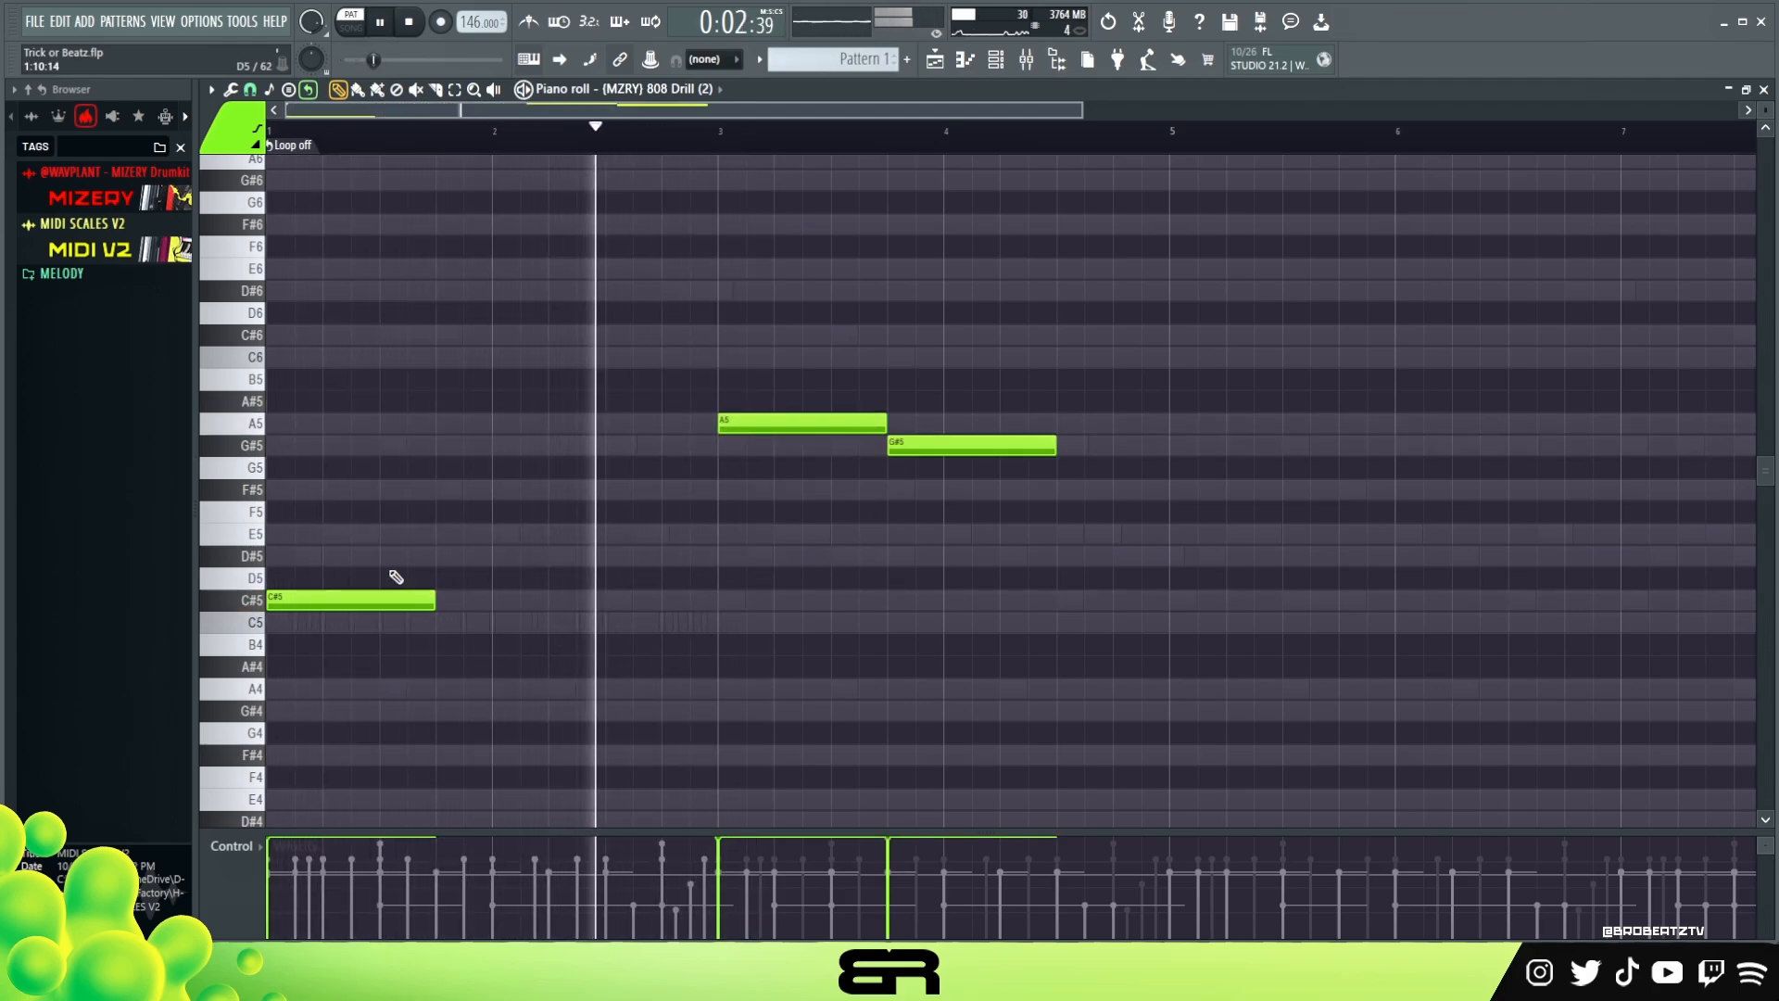
# Step: Place a shortened copy of the C#5 808 note on the third beat of bar 2
pyautogui.keyDown('ctrl'); pyautogui.click(358, 601); pyautogui.keyUp('ctrl')
pyautogui.hotkey('shift', 'space')
pyautogui.moveTo(358, 600); pyautogui.dragTo(647, 609)
pyautogui.keyDown('shift'); pyautogui.click(646, 621); pyautogui.keyUp('shift')
pyautogui.rightClick(641, 625)
pyautogui.keyDown('ctrl'); pyautogui.click(671, 603); pyautogui.keyUp('ctrl')
pyautogui.hotkey('shift', 'd')
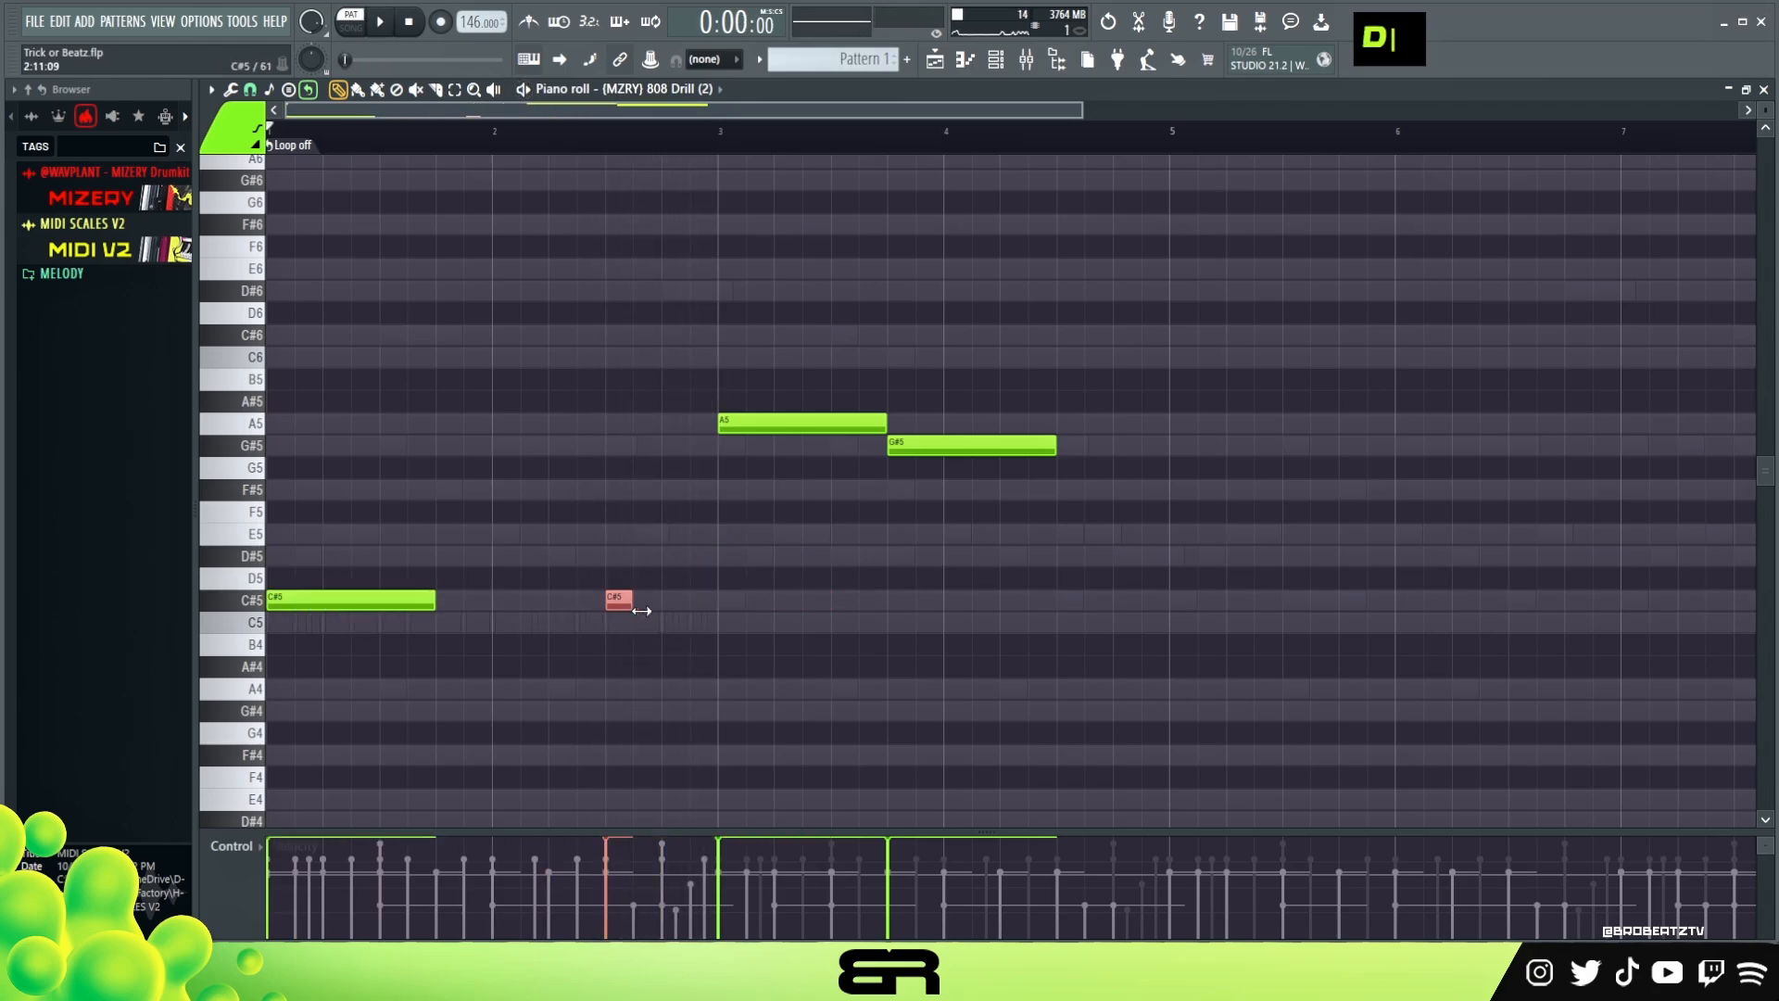
# Step: Make the short bar 2 note one beat long, raise it an octave to C#6 and play the bassline from there
pyautogui.keyDown('ctrl'); pyautogui.click(646, 620); pyautogui.keyUp('ctrl')
pyautogui.press('space')
pyautogui.hotkey('ctrl', 'Up')
pyautogui.click(576, 125)
pyautogui.rightClick(803, 337)
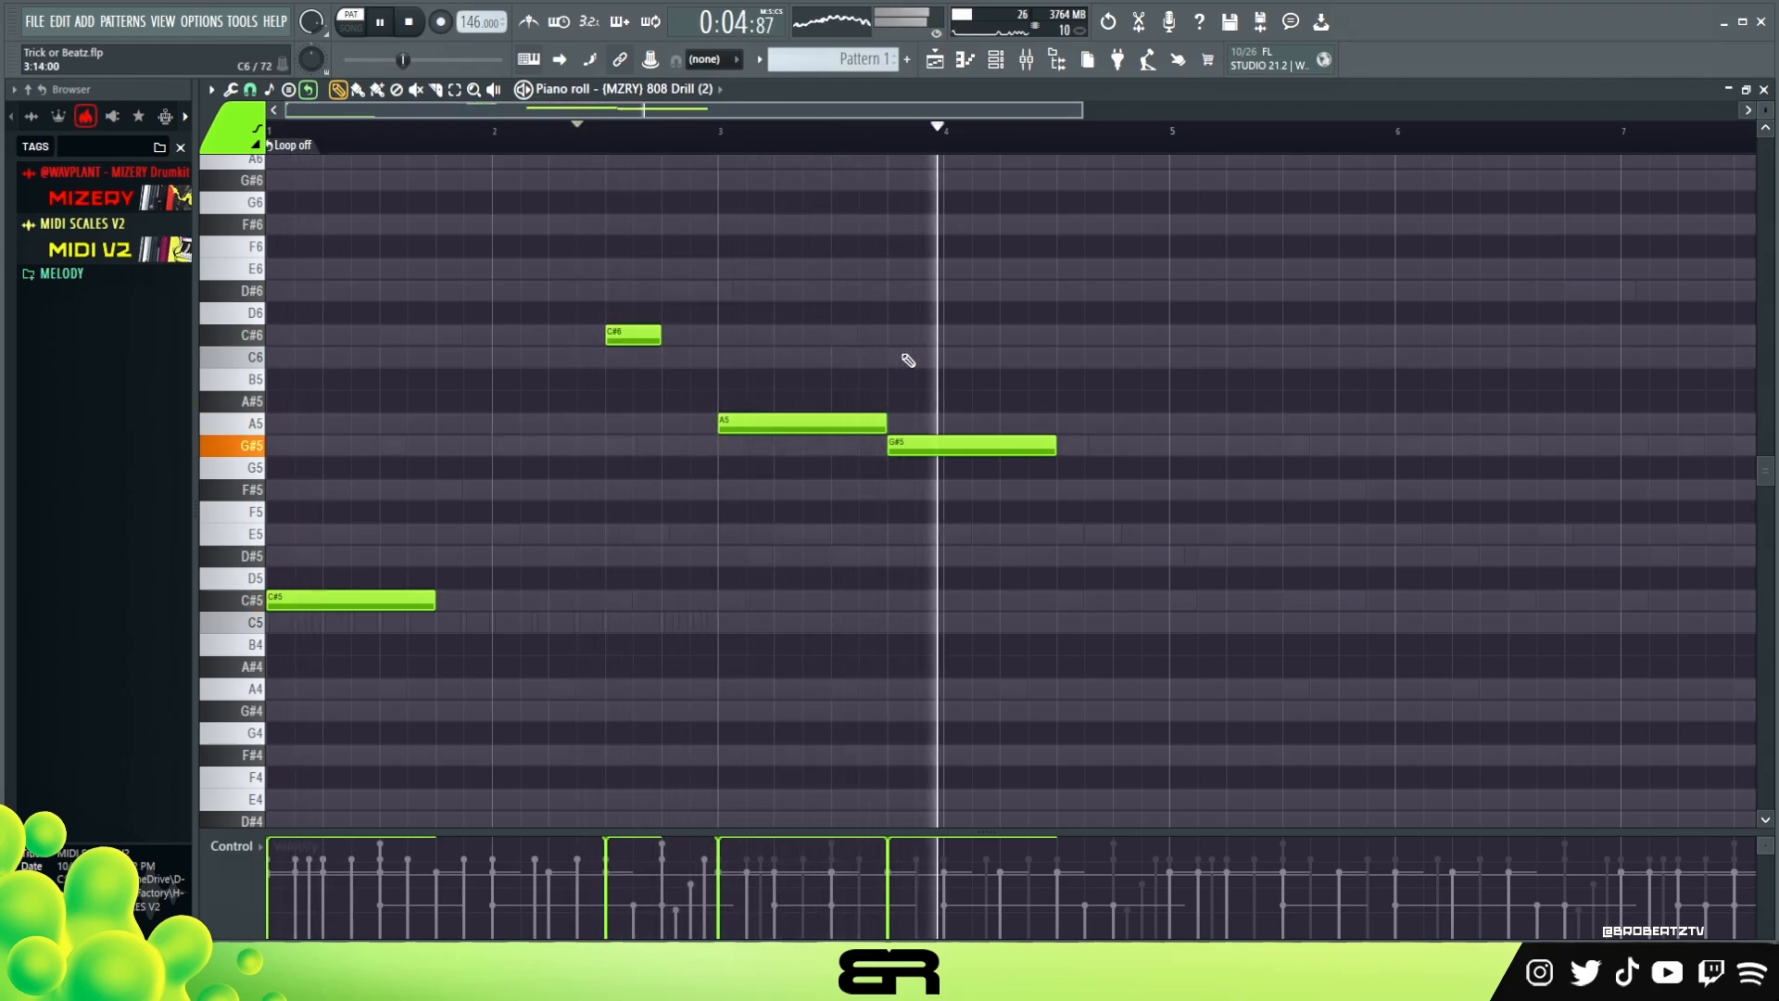
pyautogui.press('space')
# Step: Add two half-beat G#5 notes on beat 3 of bar 4, followed by a one-beat G#4 note on beat 4
pyautogui.moveTo(1091, 445); pyautogui.dragTo(1078, 448)
pyautogui.click(1097, 446)
pyautogui.keyDown('ctrl'); pyautogui.doubleClick(1082, 449); pyautogui.keyUp('ctrl')
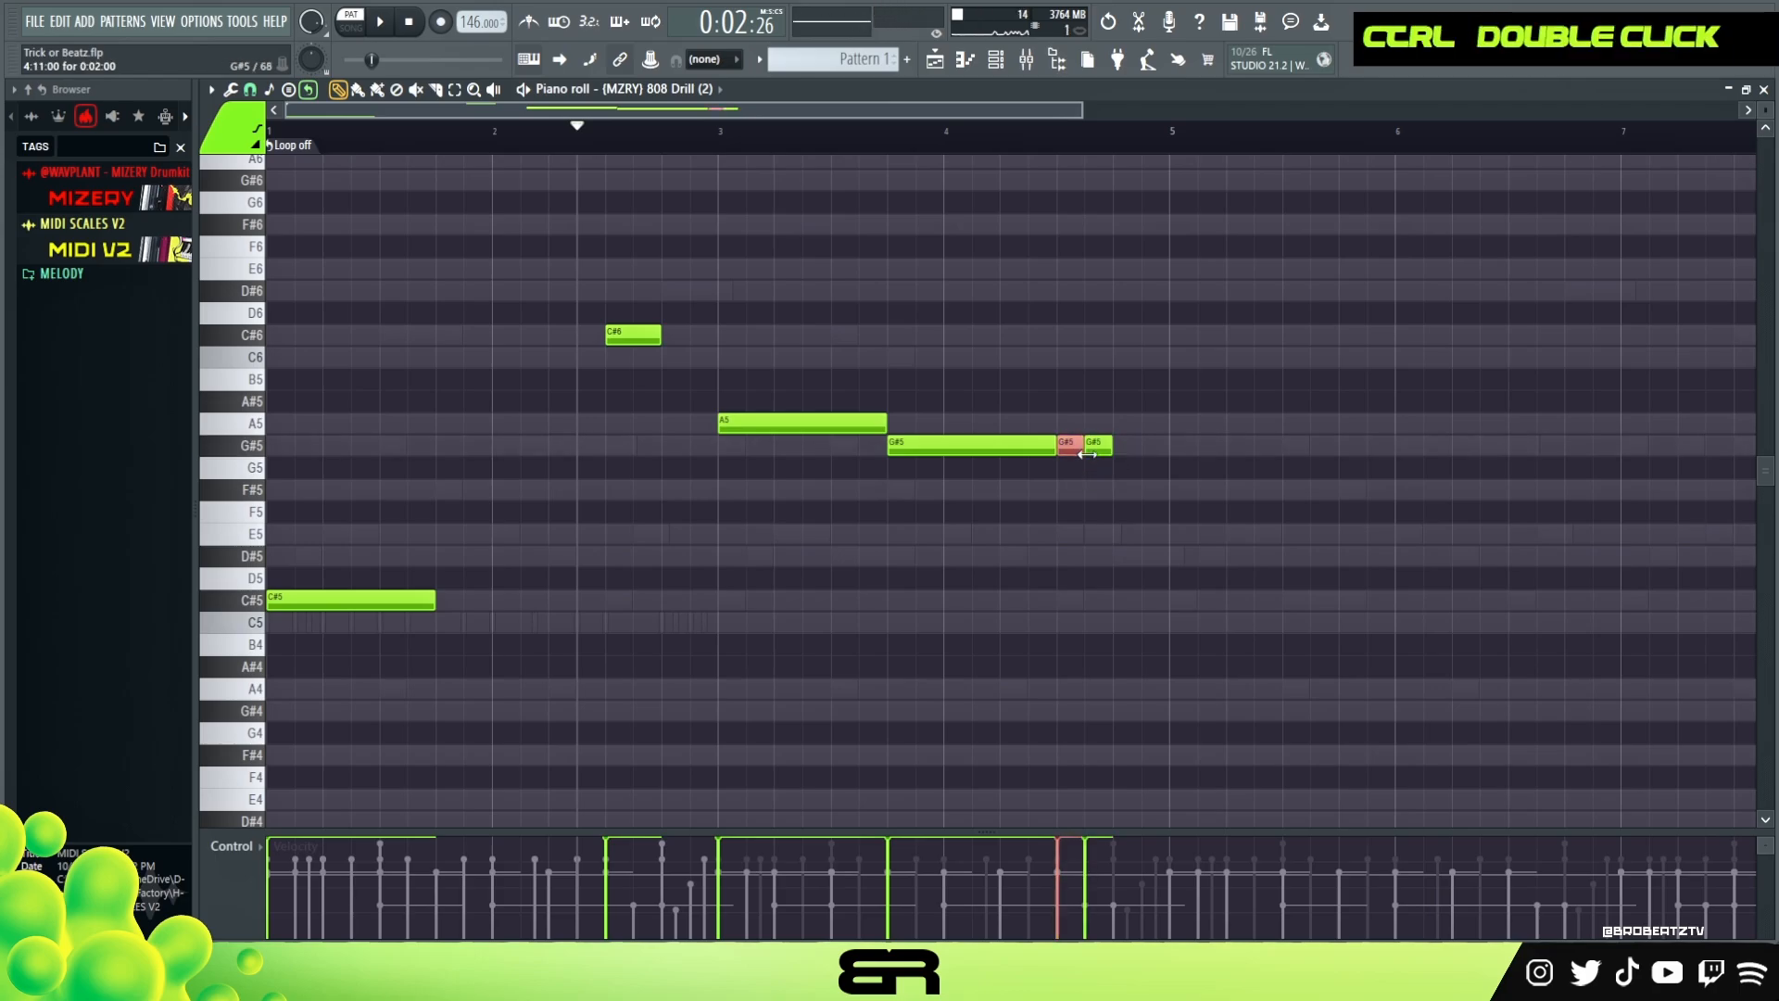
pyautogui.keyDown('ctrl'); pyautogui.click(1098, 447); pyautogui.keyUp('ctrl')
pyautogui.moveTo(1111, 448); pyautogui.dragTo(1157, 451)
pyautogui.click(1126, 450)
pyautogui.keyDown('ctrl'); pyautogui.click(1156, 452); pyautogui.keyUp('ctrl')
pyautogui.hotkey('ctrl', 'Down')
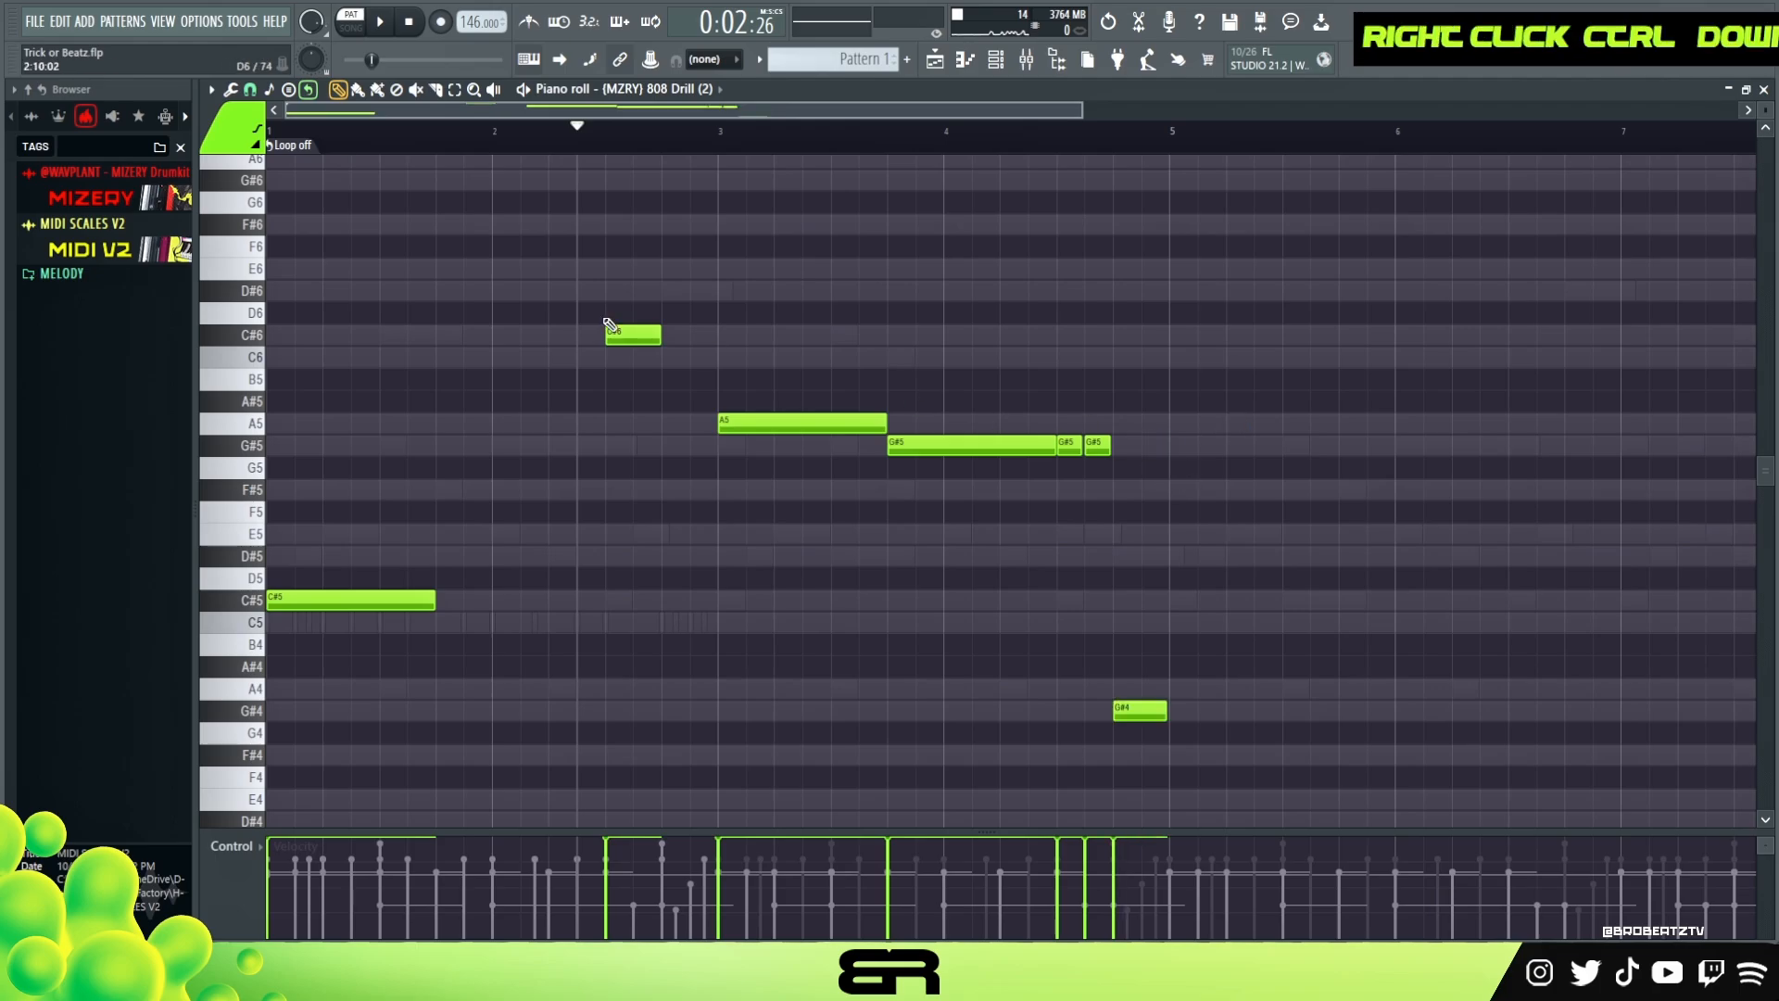
# Step: Add a half-beat C#6 note at the end of bar 2 with a short C5 slide note under its end
pyautogui.click(695, 341)
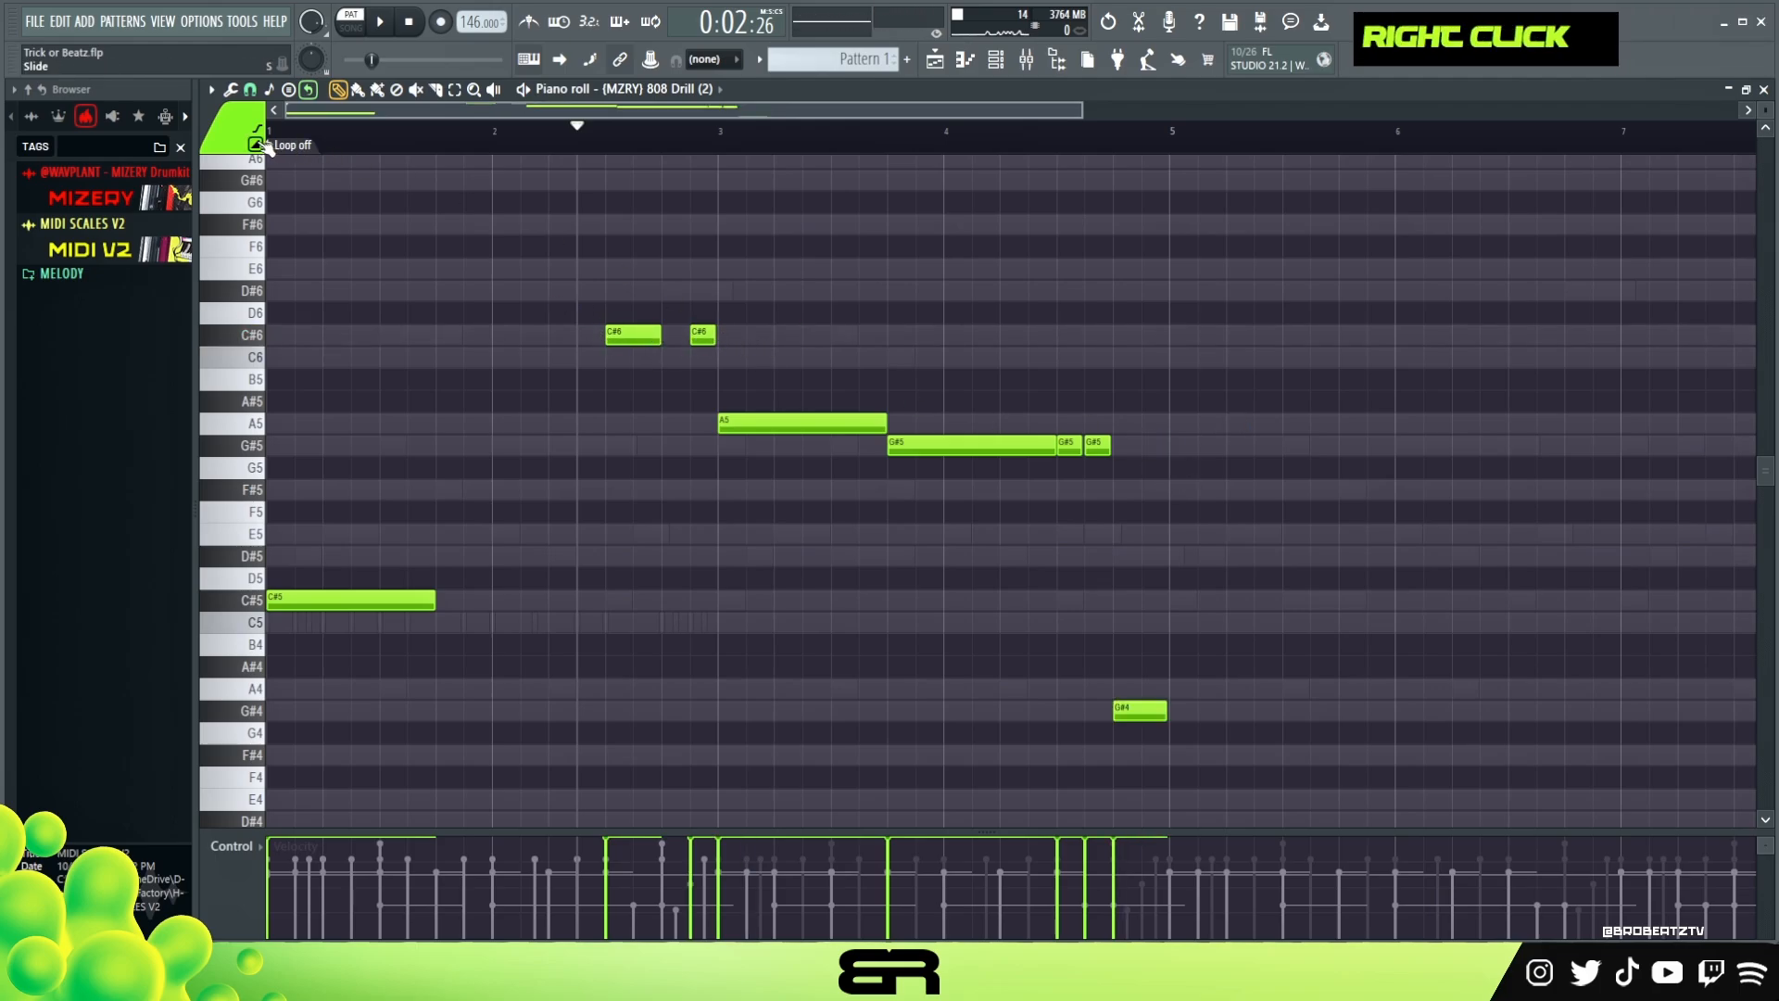
pyautogui.click(249, 90)
pyautogui.click(275, 297)
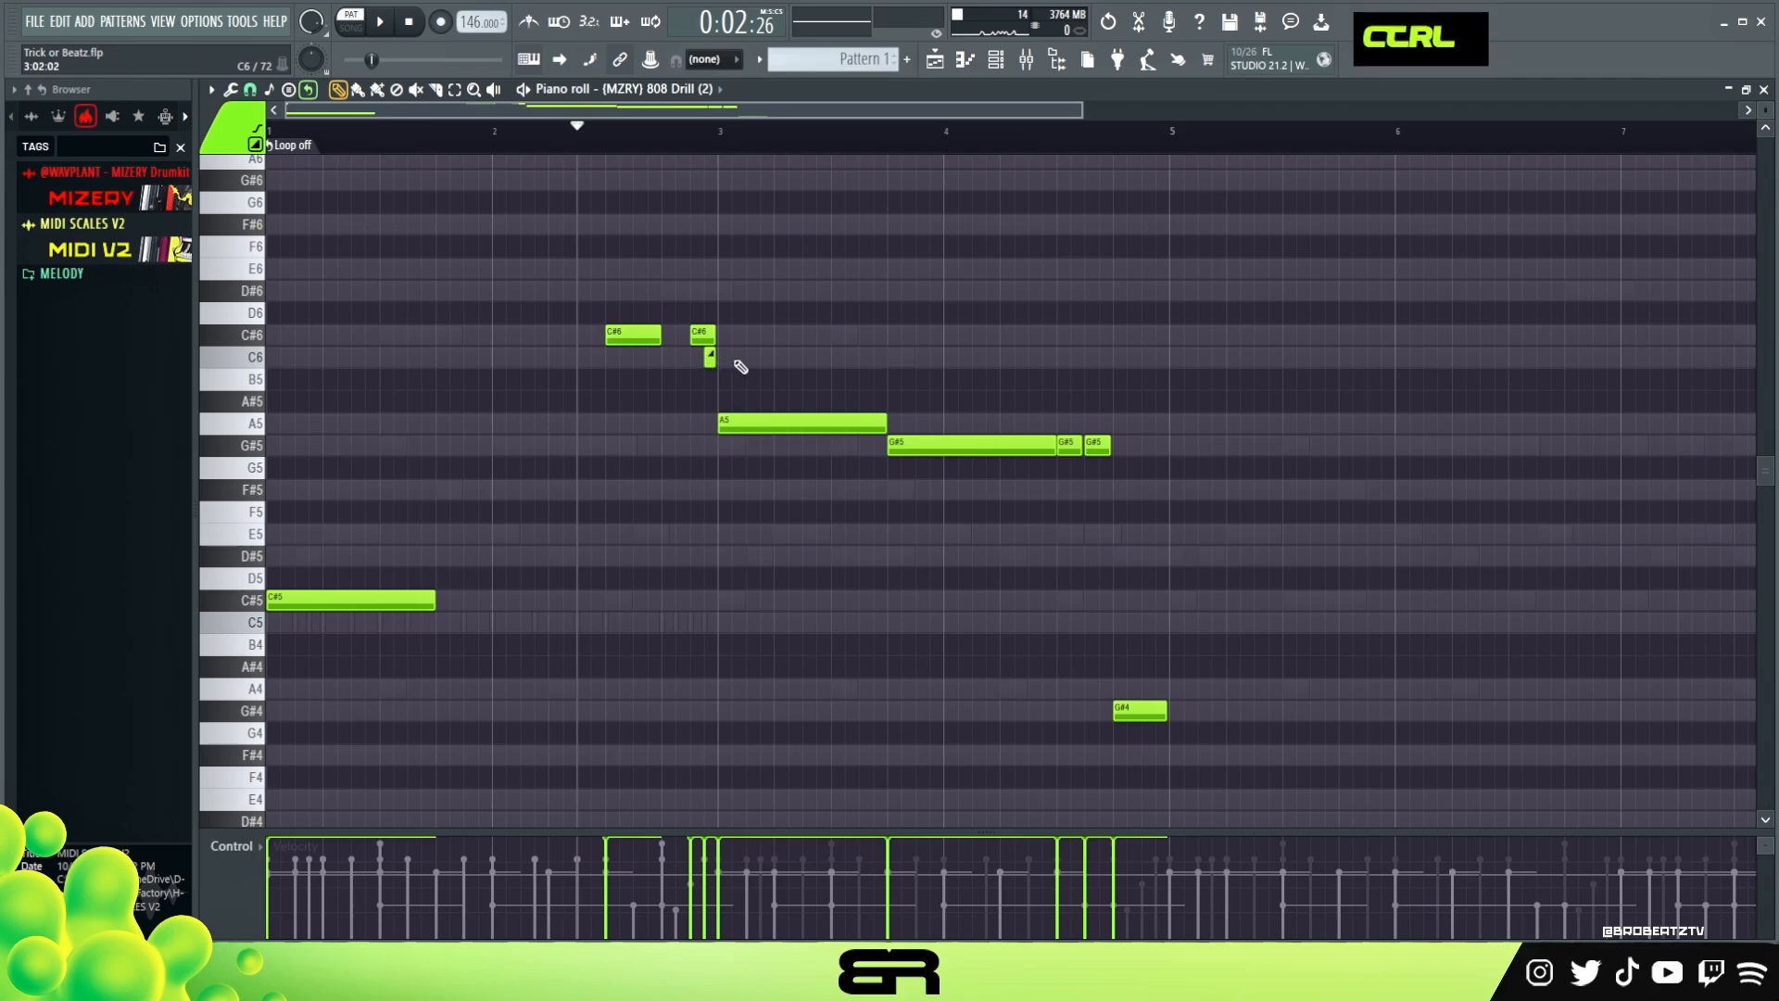
pyautogui.keyDown('ctrl'); pyautogui.click(710, 358); pyautogui.keyUp('ctrl')
pyautogui.hotkey('ctrl', 'Down')
# Step: Copy the slide note to G#4 just before the last bar 4 note and to G#6 above that note, and play the slides
pyautogui.moveTo(708, 627); pyautogui.dragTo(751, 638)
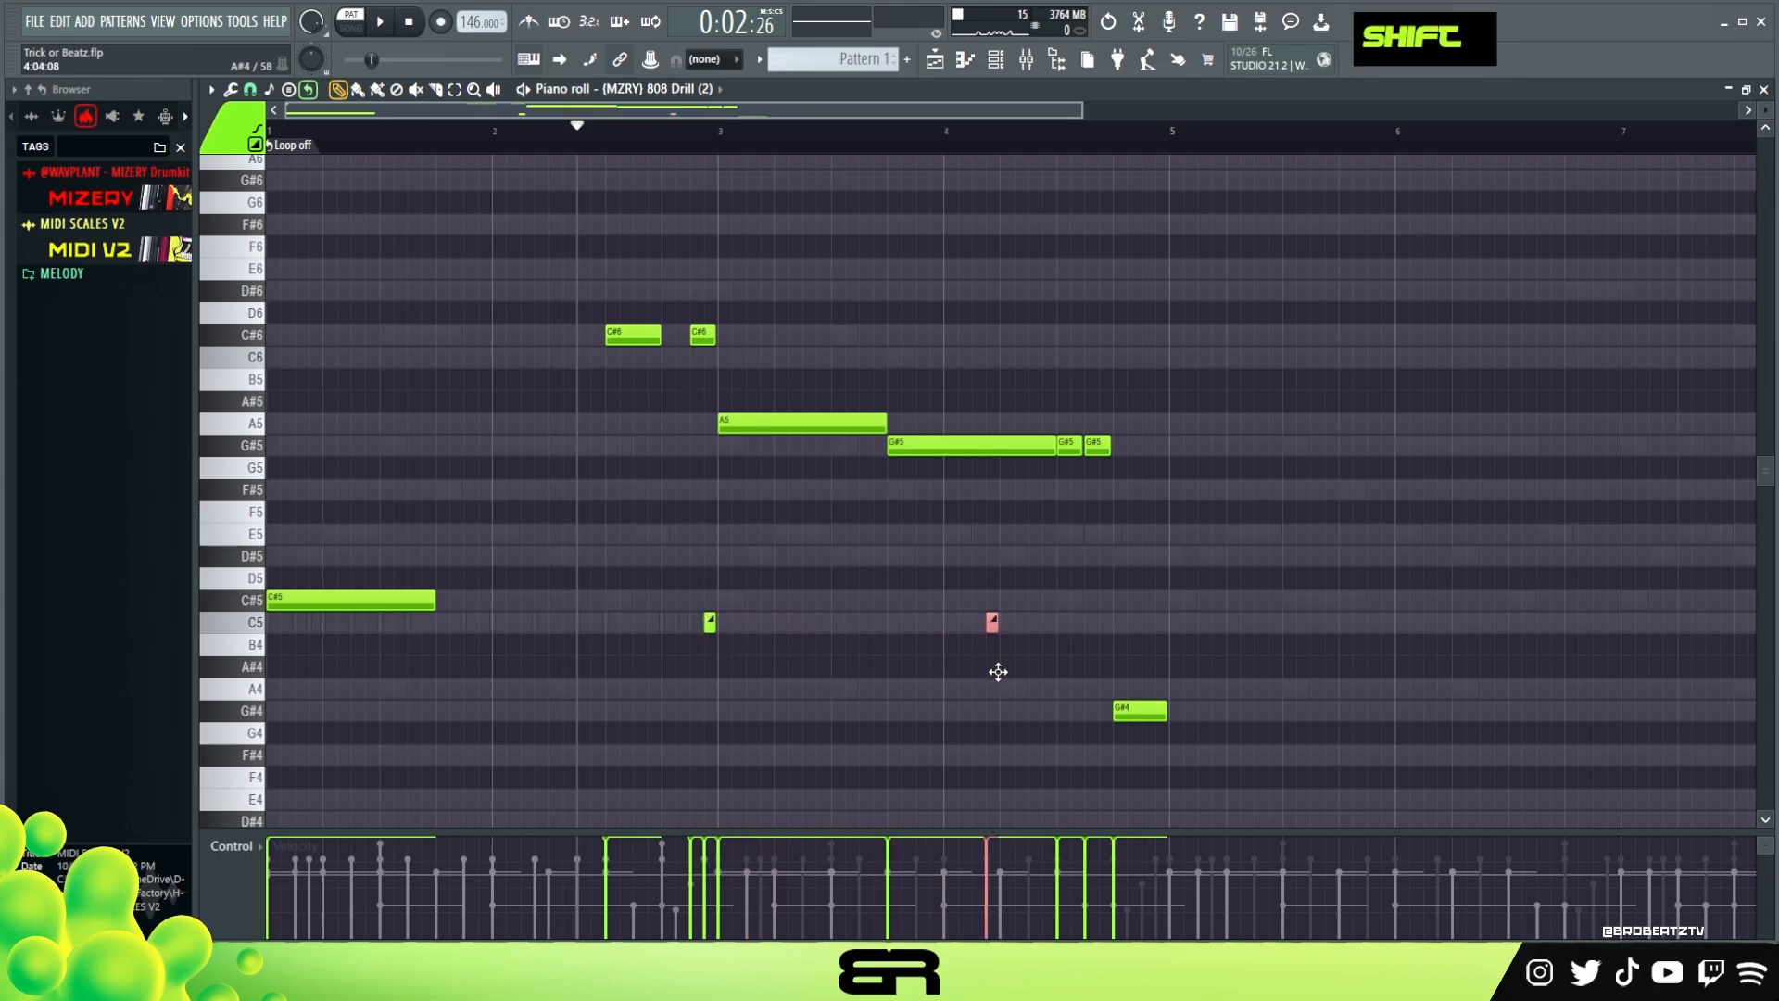
pyautogui.moveTo(1105, 713); pyautogui.dragTo(1145, 693)
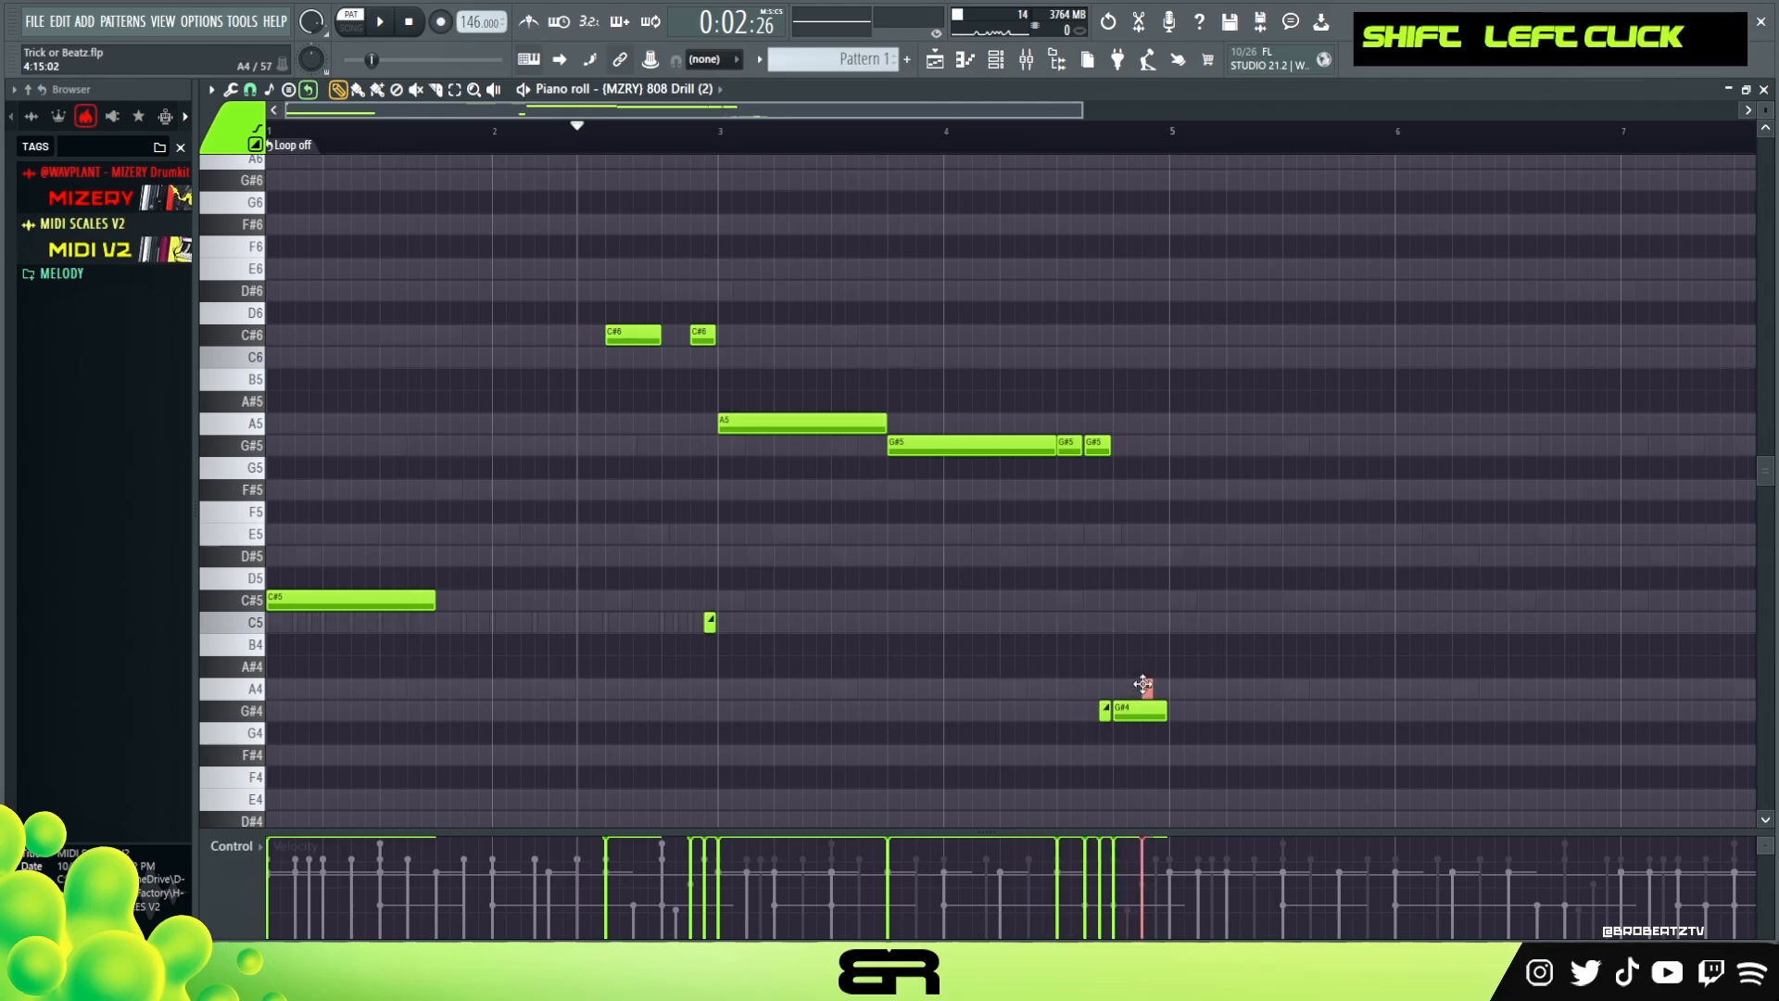
pyautogui.hotkey('ctrl', 'Up')
pyautogui.hotkey('ctrl', 'Up')
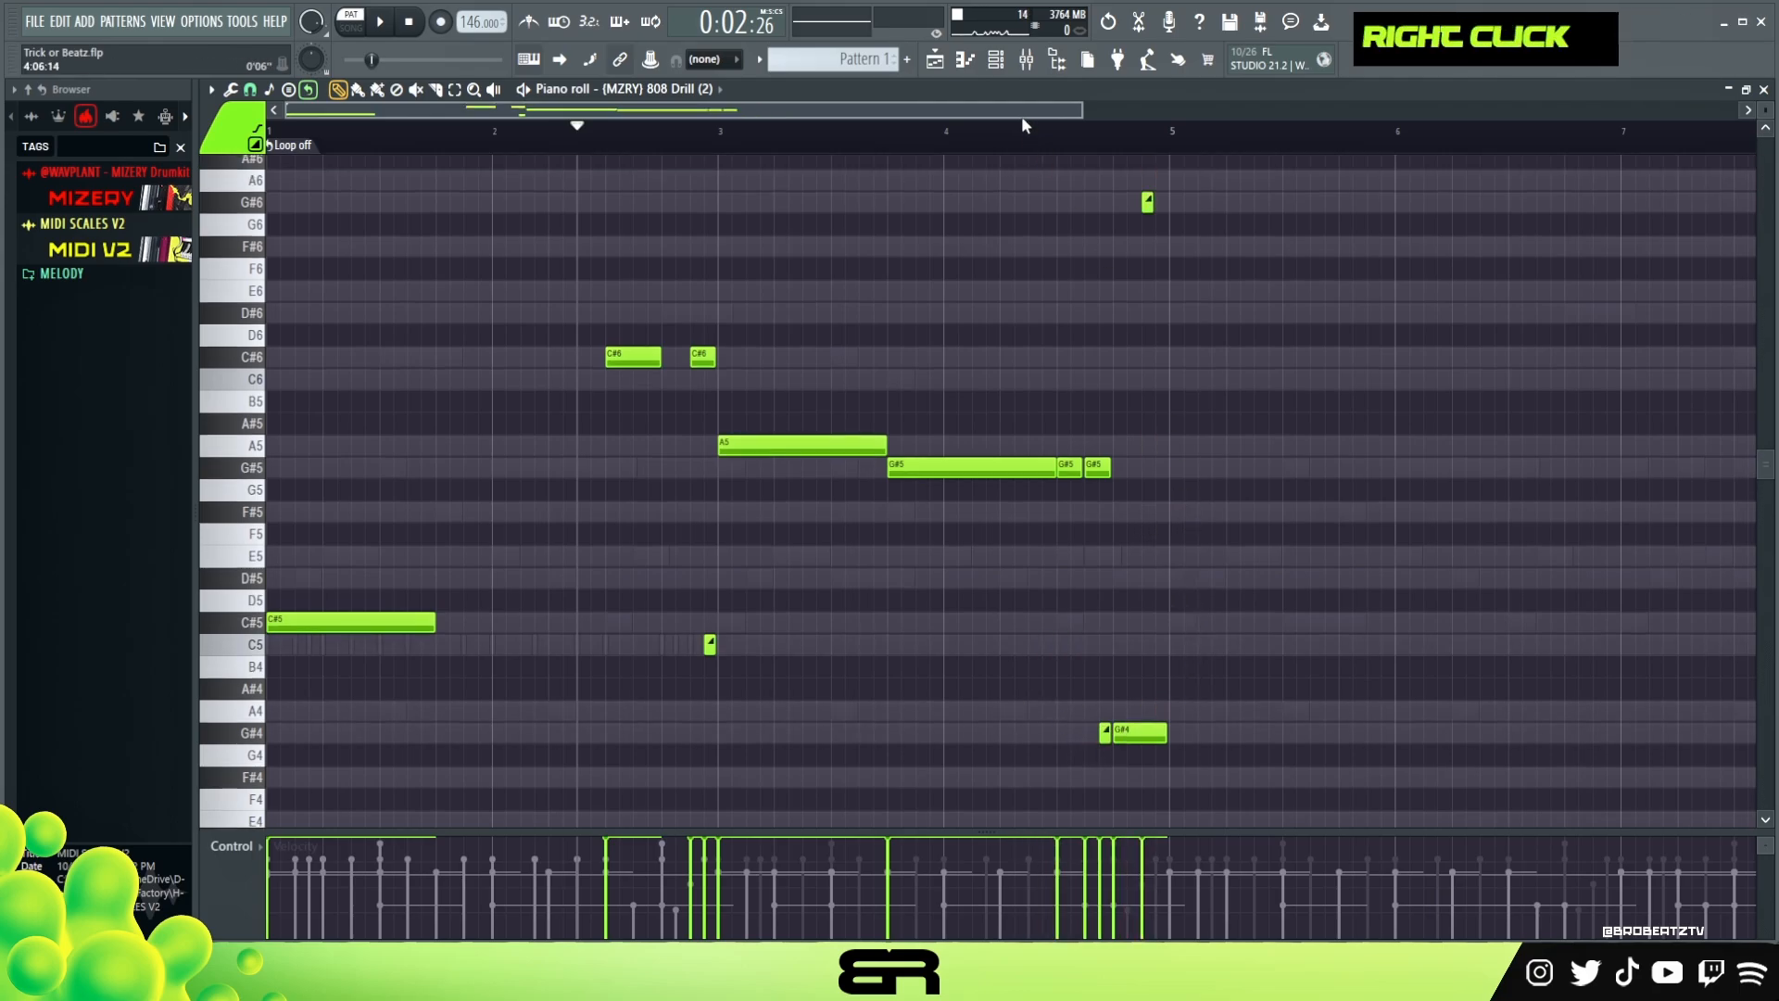
pyautogui.press('space')
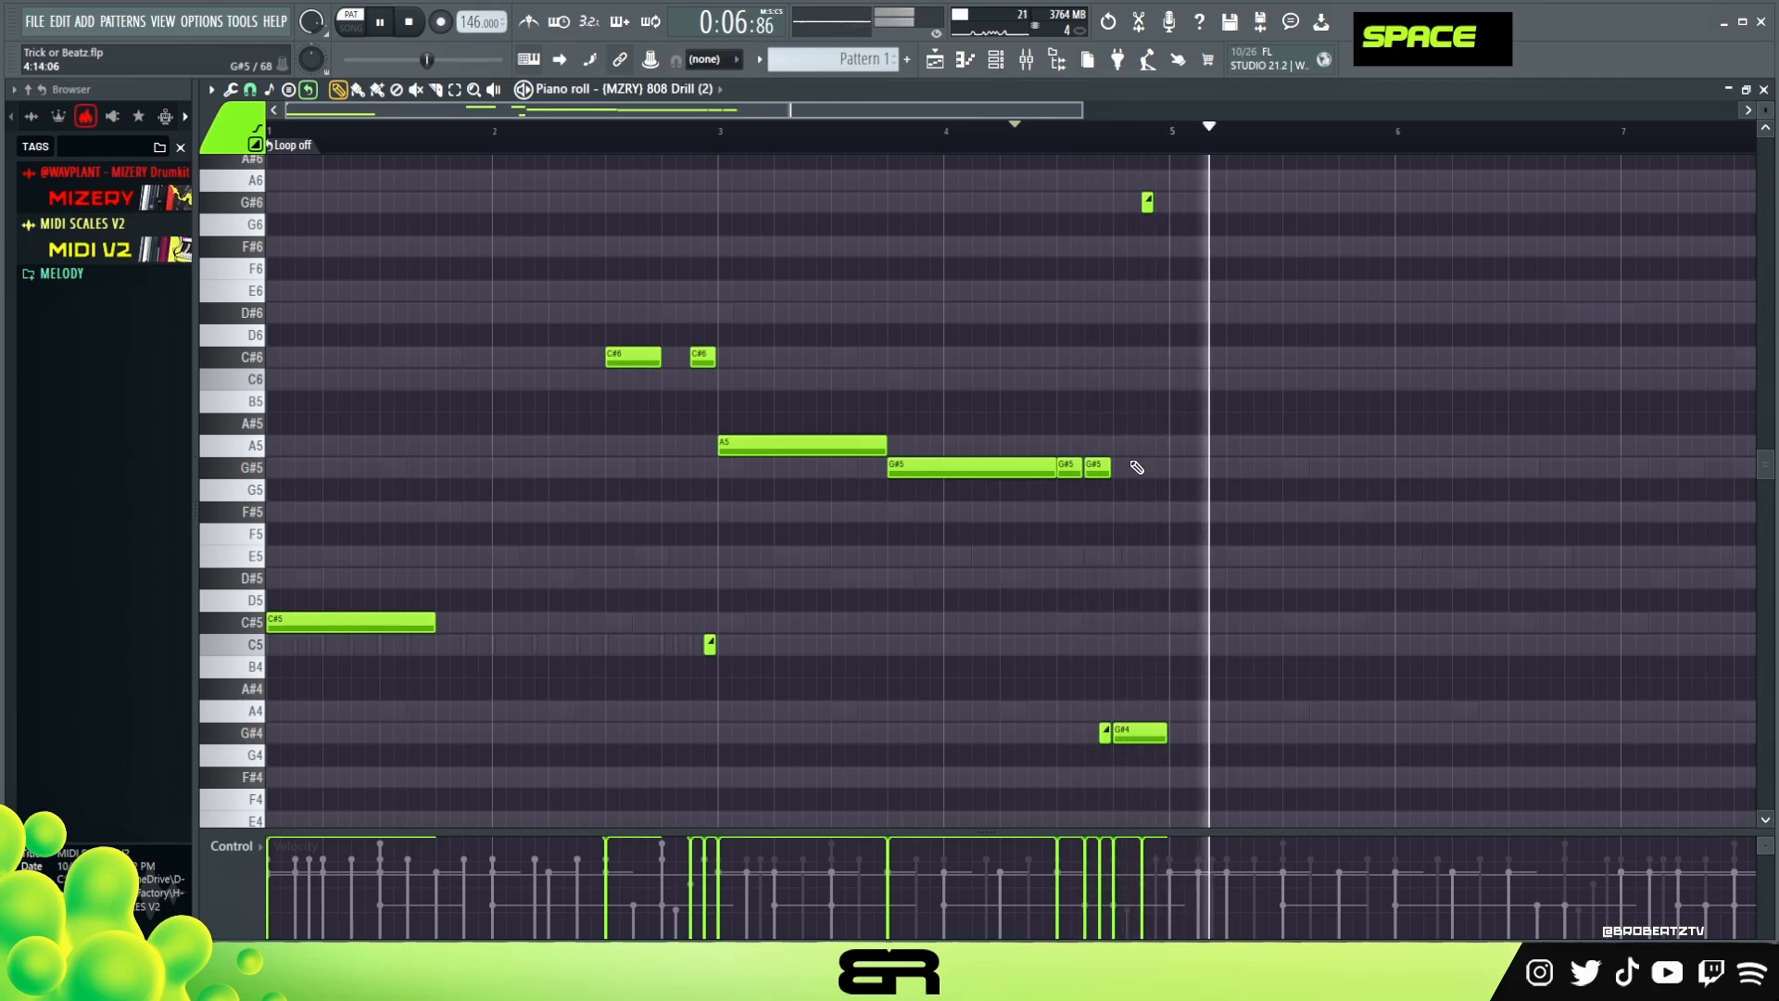
pyautogui.press('space')
# Step: Play the bassline and trim the end of the bar 3 A5 note so it stops just before the following G#5
pyautogui.press('space')
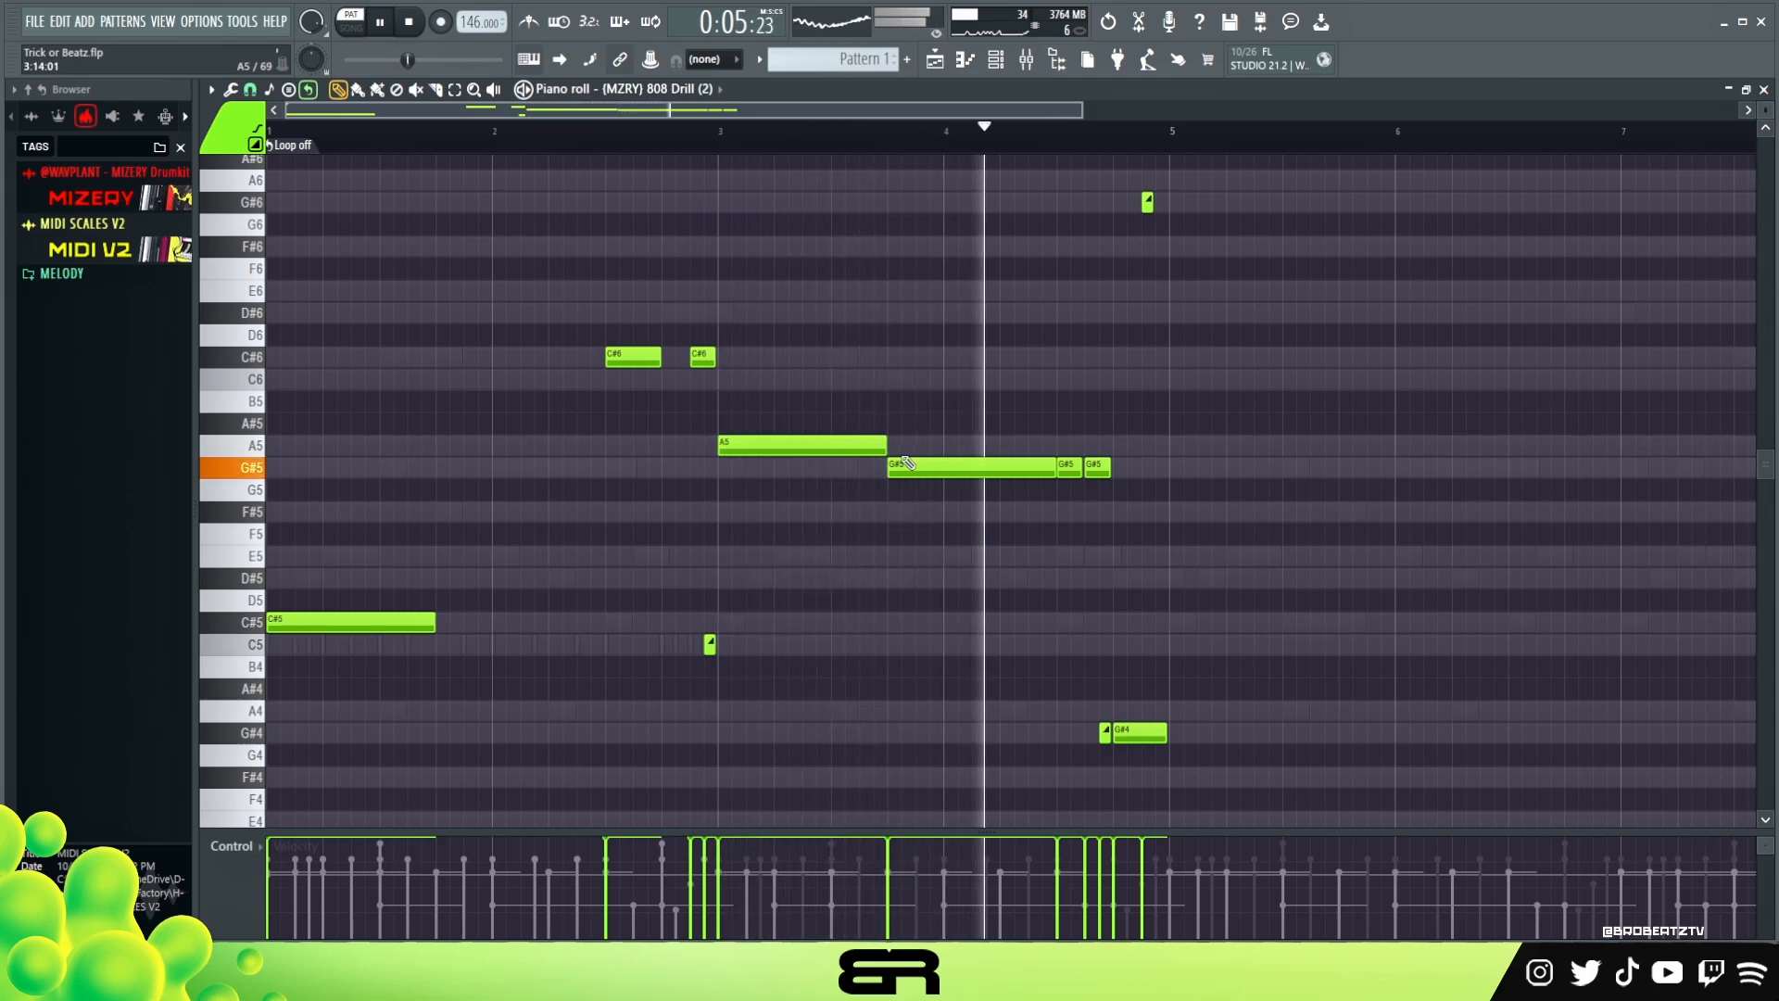
pyautogui.press('alt')
pyautogui.moveTo(884, 449); pyautogui.dragTo(877, 450)
pyautogui.press('space')
# Step: Extend the bassline with a C#5 at the start of bar 5, an A5 on beat 4 and a G#5 on beat 2 of bar 6
pyautogui.moveTo(440, 604); pyautogui.dragTo(420, 633)
pyautogui.moveTo(419, 630); pyautogui.dragTo(1246, 647)
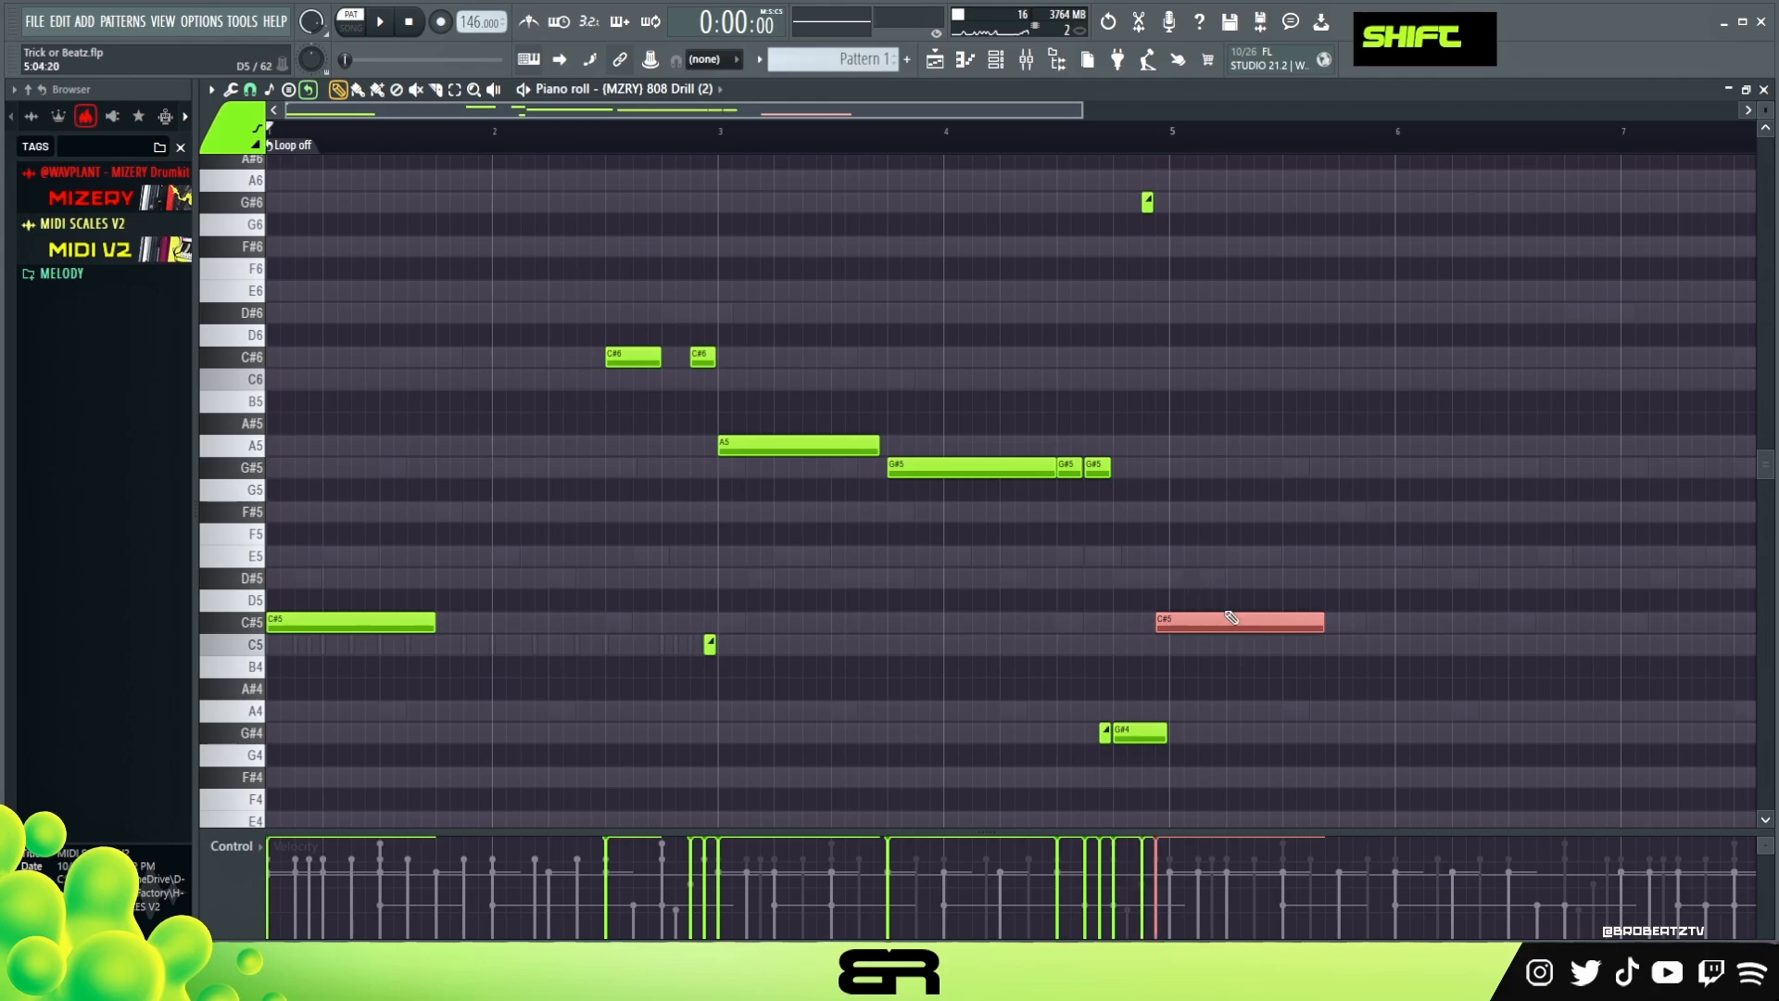
pyautogui.moveTo(817, 113); pyautogui.dragTo(939, 112)
pyautogui.moveTo(544, 429)
pyautogui.mouseDown()
pyautogui.moveTo(554, 454)
pyautogui.moveTo(1181, 467)
pyautogui.mouseUp()
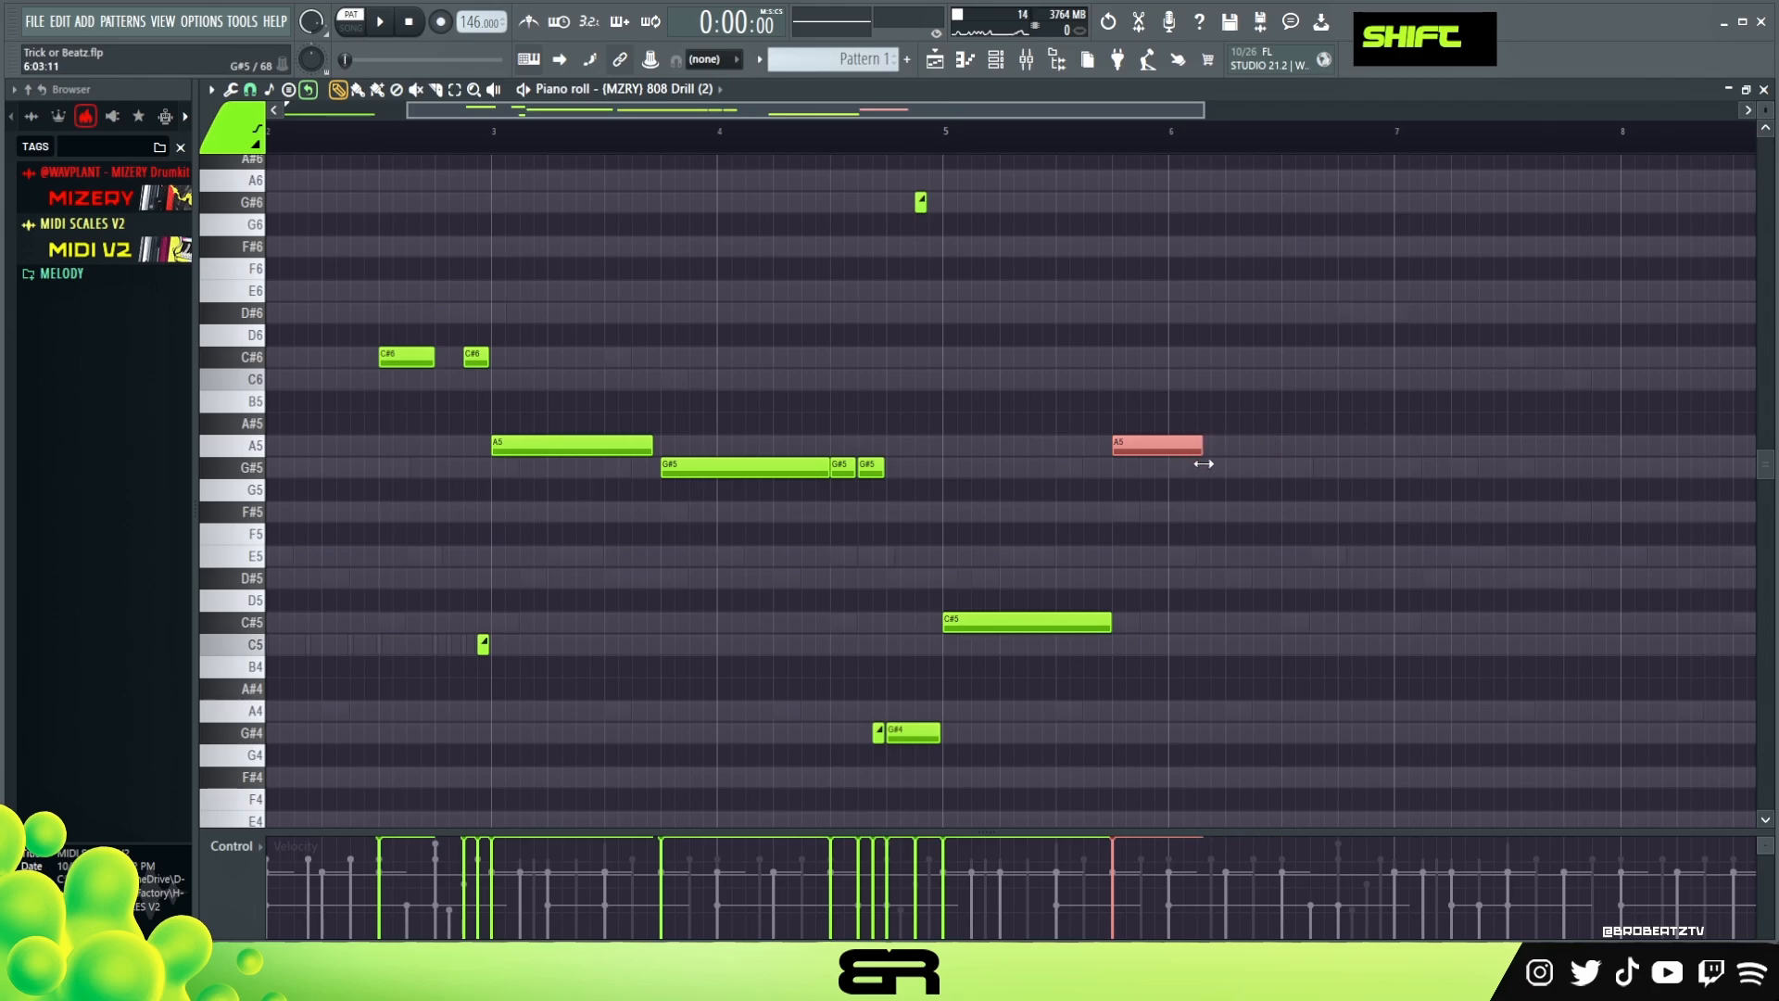
pyautogui.moveTo(1170, 443); pyautogui.dragTo(1264, 479)
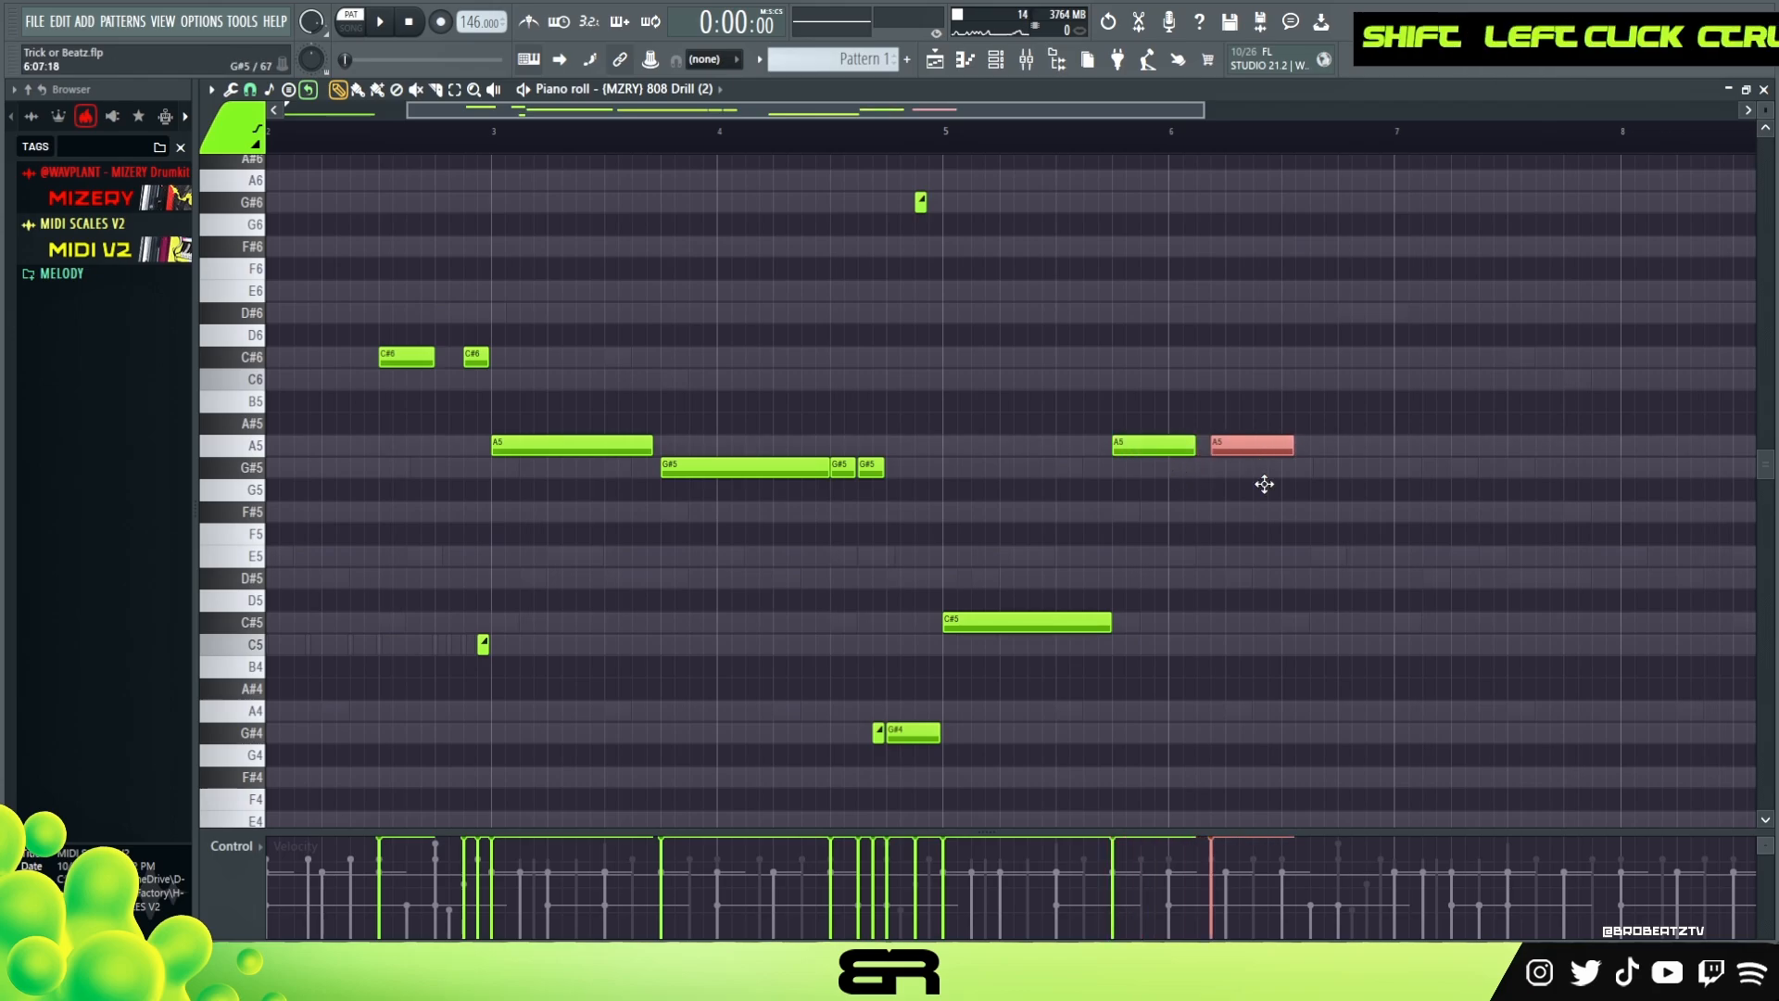
pyautogui.rightClick(1217, 450)
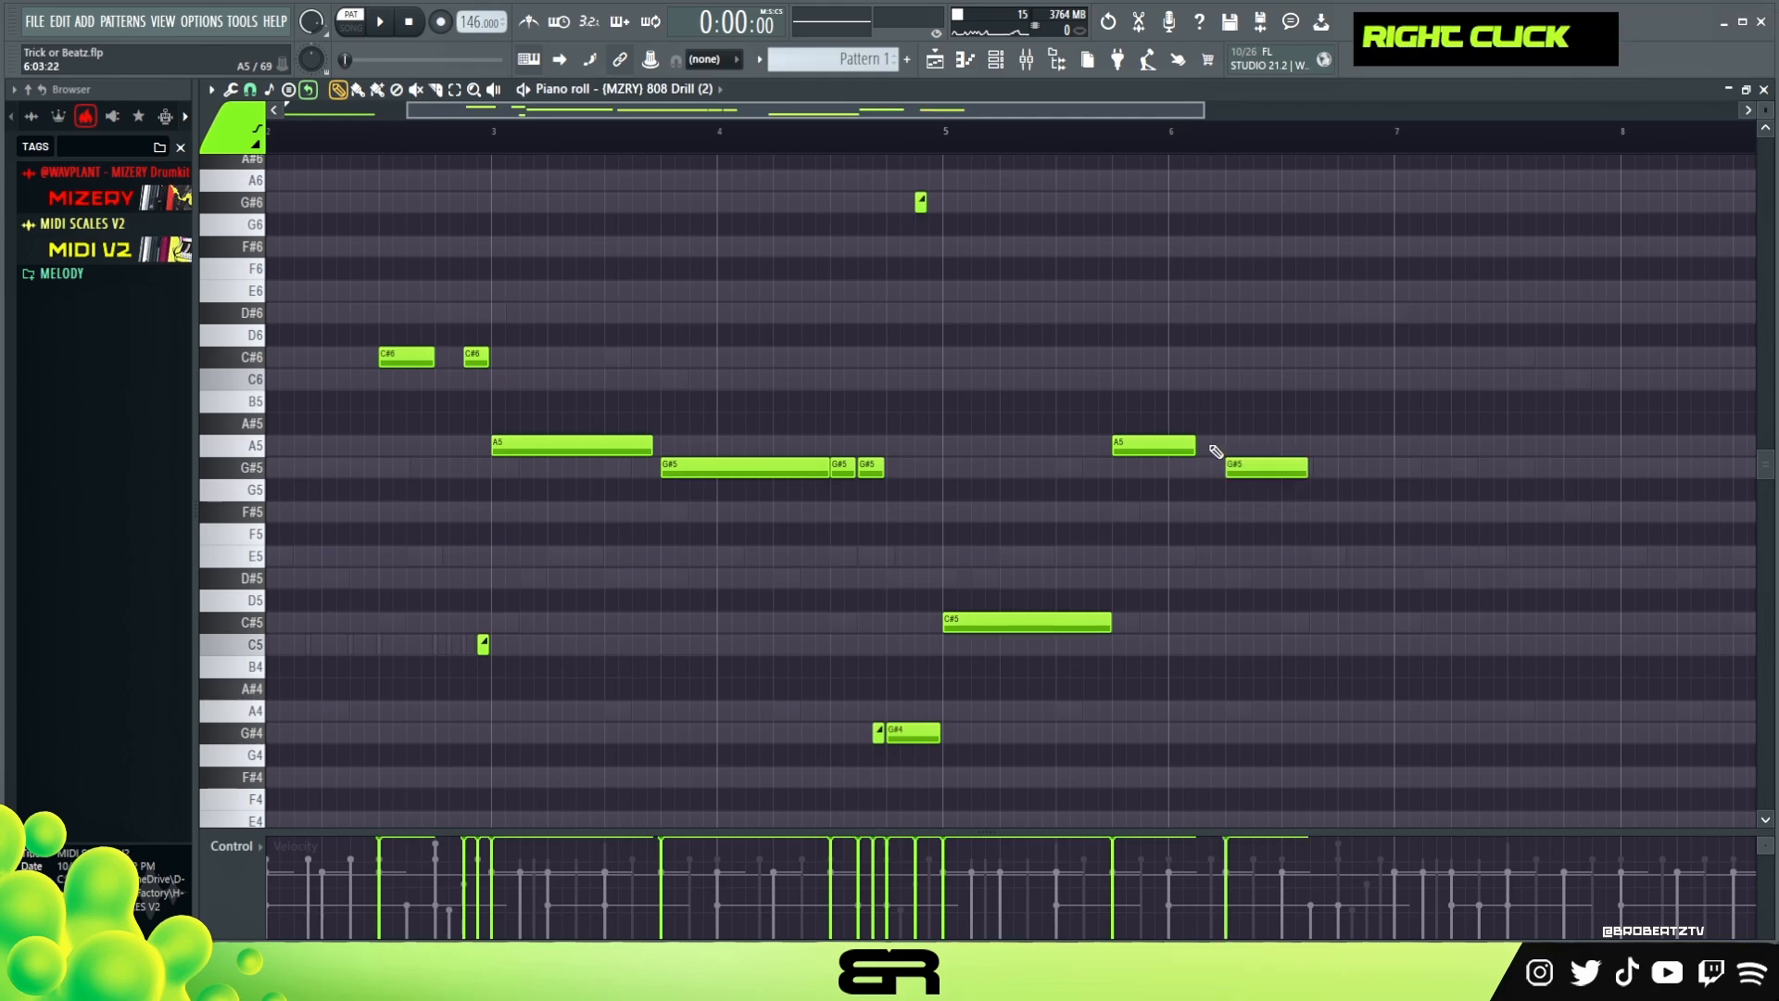
# Step: Add a half-beat G#4 note in bar 6 directly before the G#5, playing the passage to check it
pyautogui.moveTo(1210, 447)
pyautogui.mouseDown()
pyautogui.moveTo(1334, 458)
pyautogui.moveTo(1225, 453)
pyautogui.mouseUp()
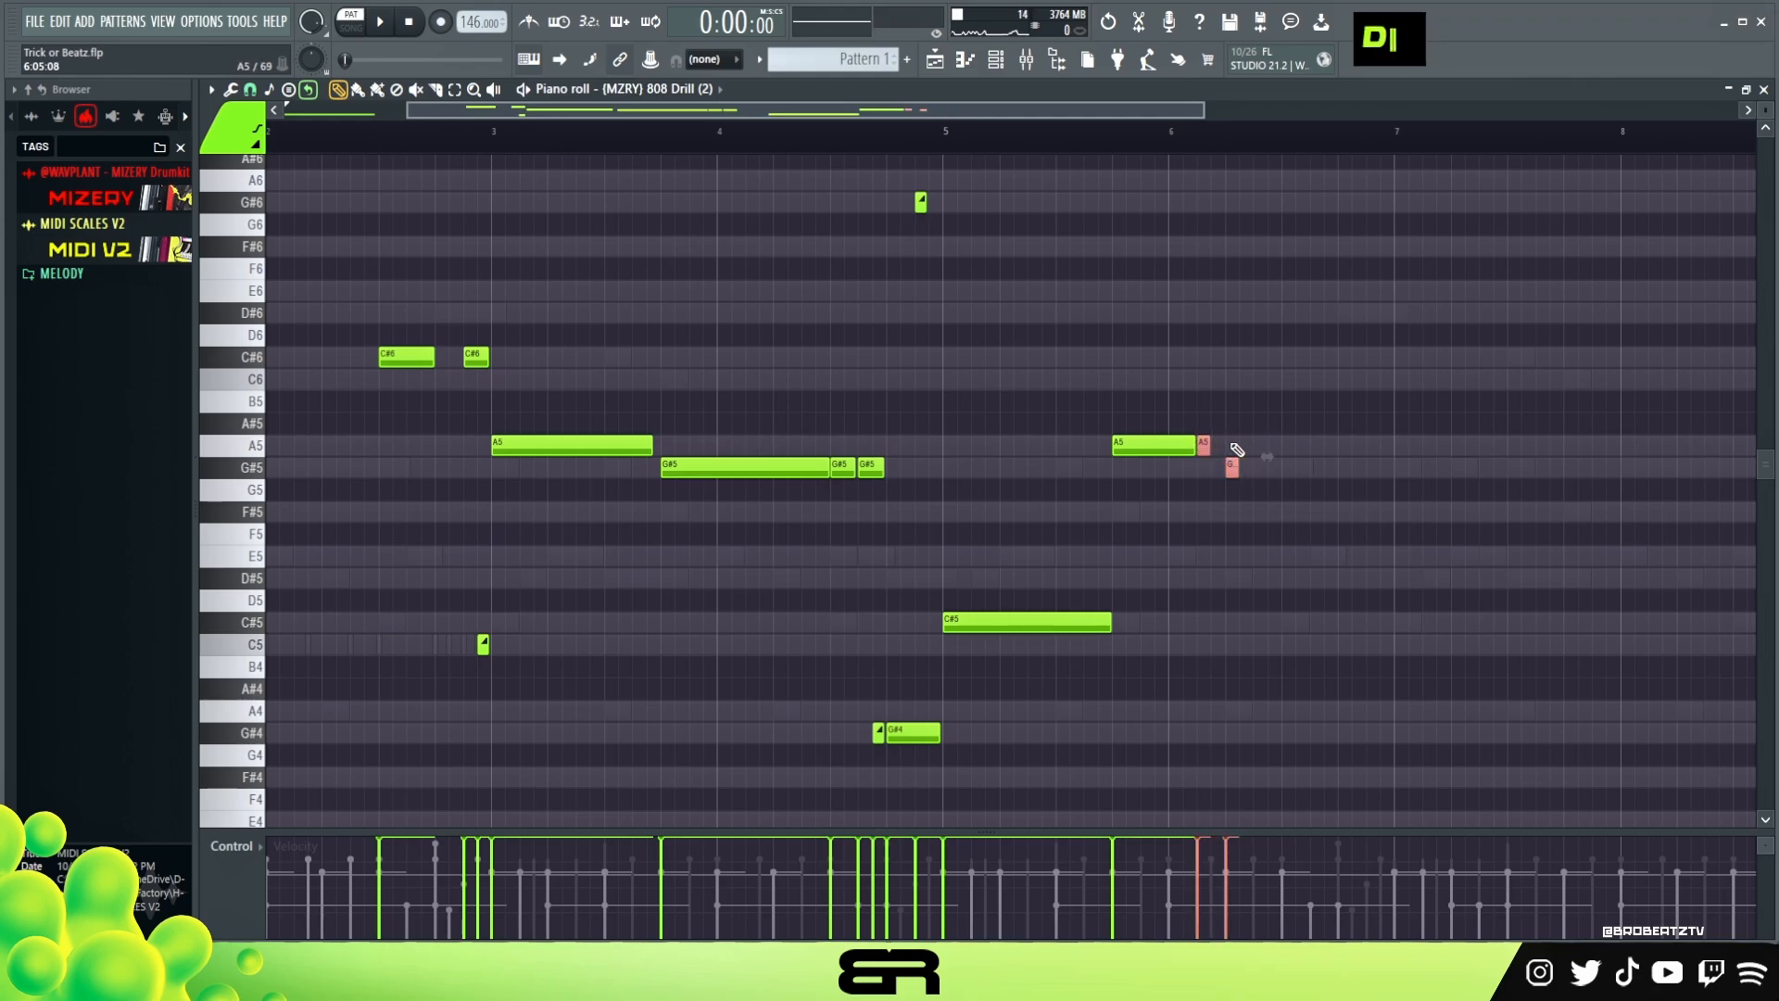
pyautogui.rightClick(1238, 454)
pyautogui.keyDown('ctrl'); pyautogui.click(1202, 445); pyautogui.keyUp('ctrl')
pyautogui.hotkey('ctrl', 'Down')
pyautogui.press('space')
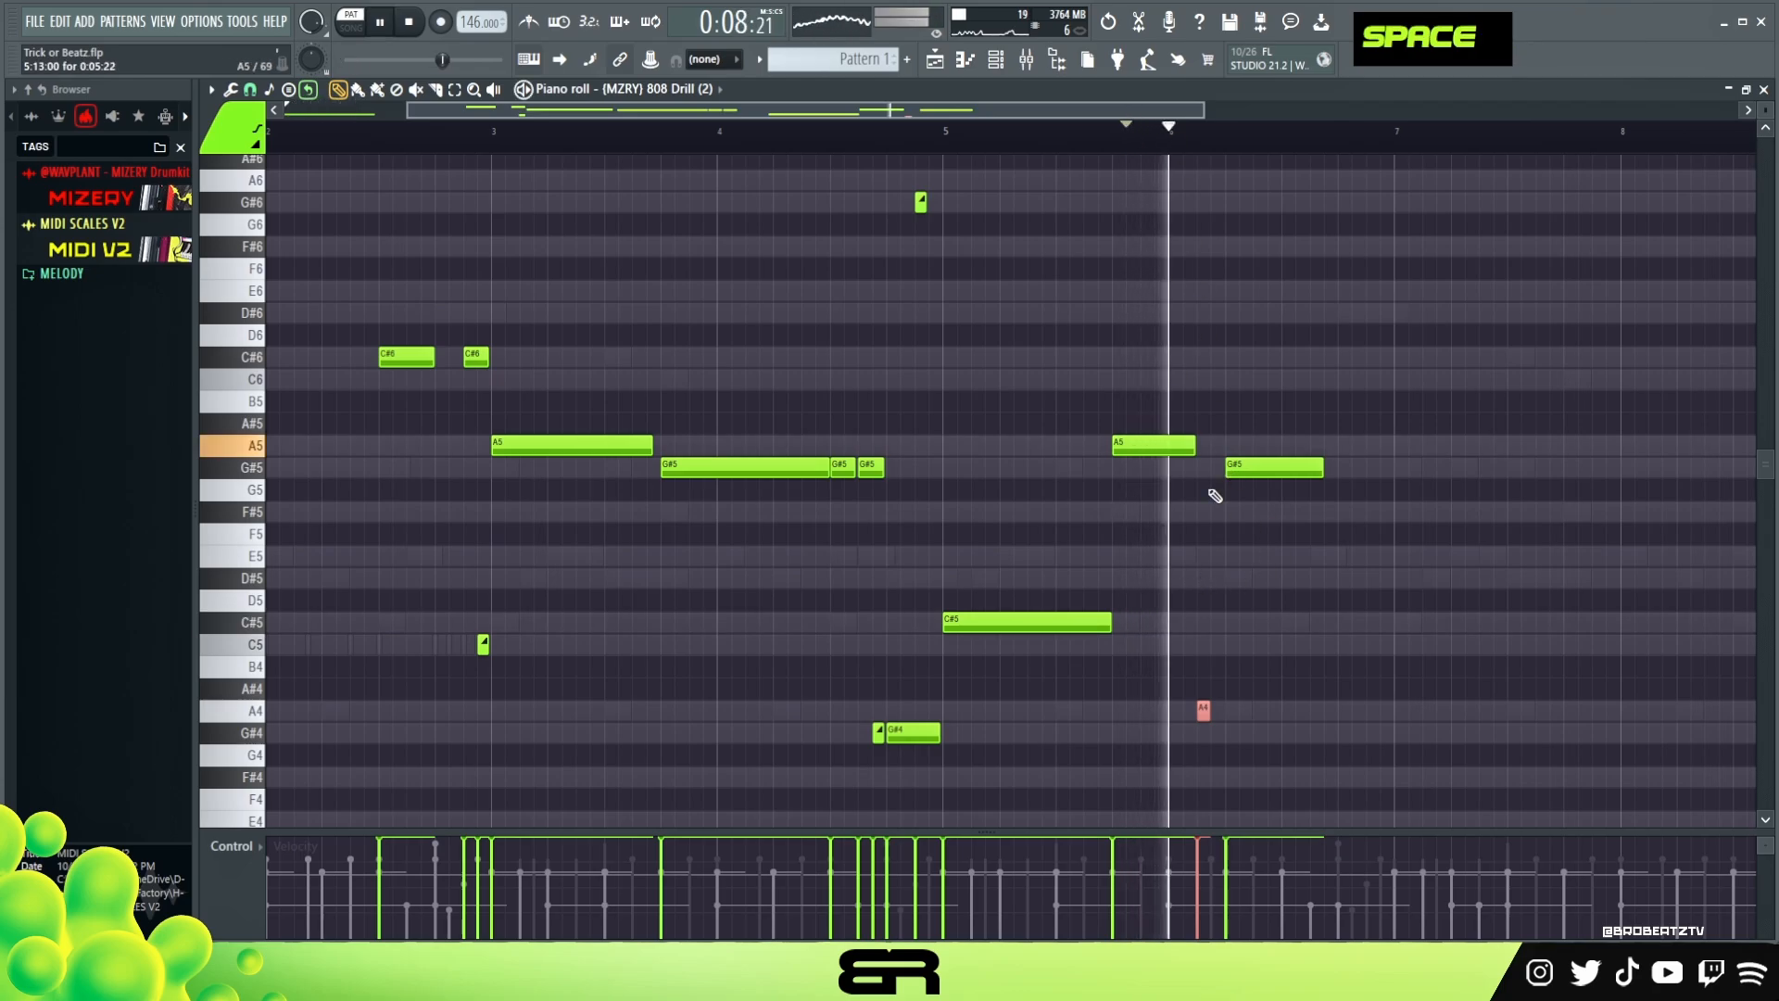
pyautogui.press('space')
pyautogui.moveTo(1204, 734); pyautogui.dragTo(1223, 734)
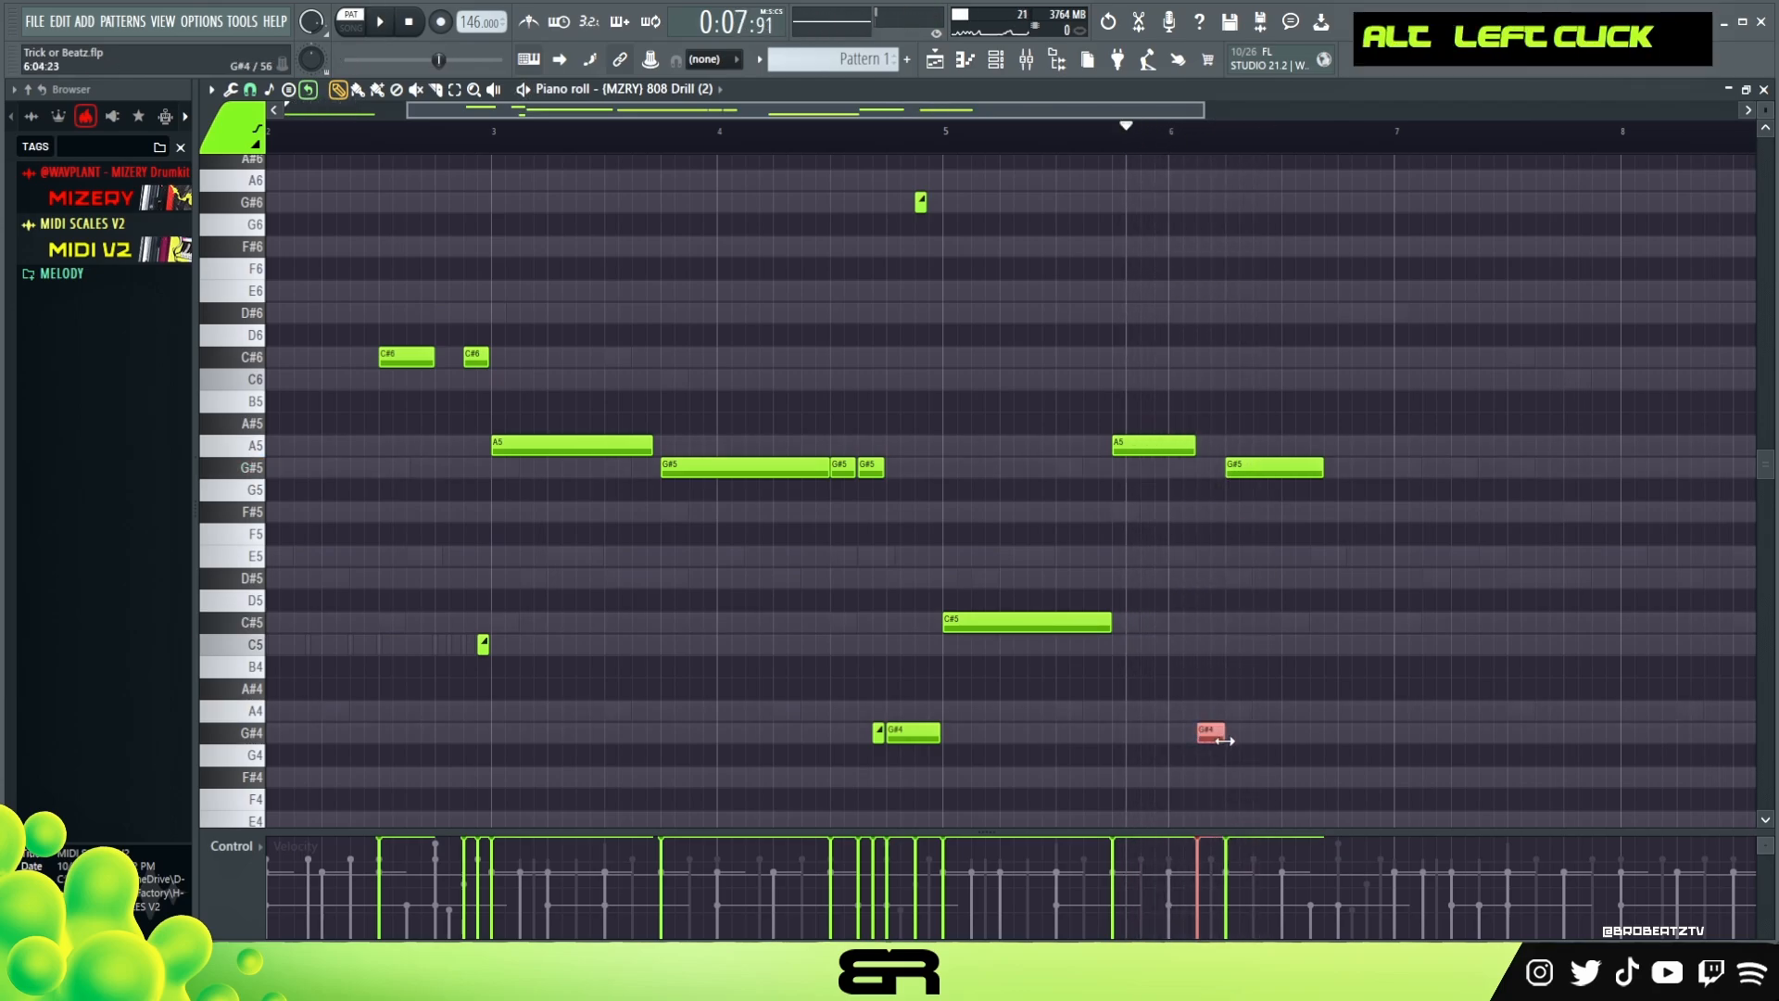
# Step: Extend the bar 6 G#5 almost to the end of the bar and shorten the bar 5 C#5 to about two beats
pyautogui.rightClick(1344, 491)
pyautogui.moveTo(1323, 470); pyautogui.dragTo(1390, 485)
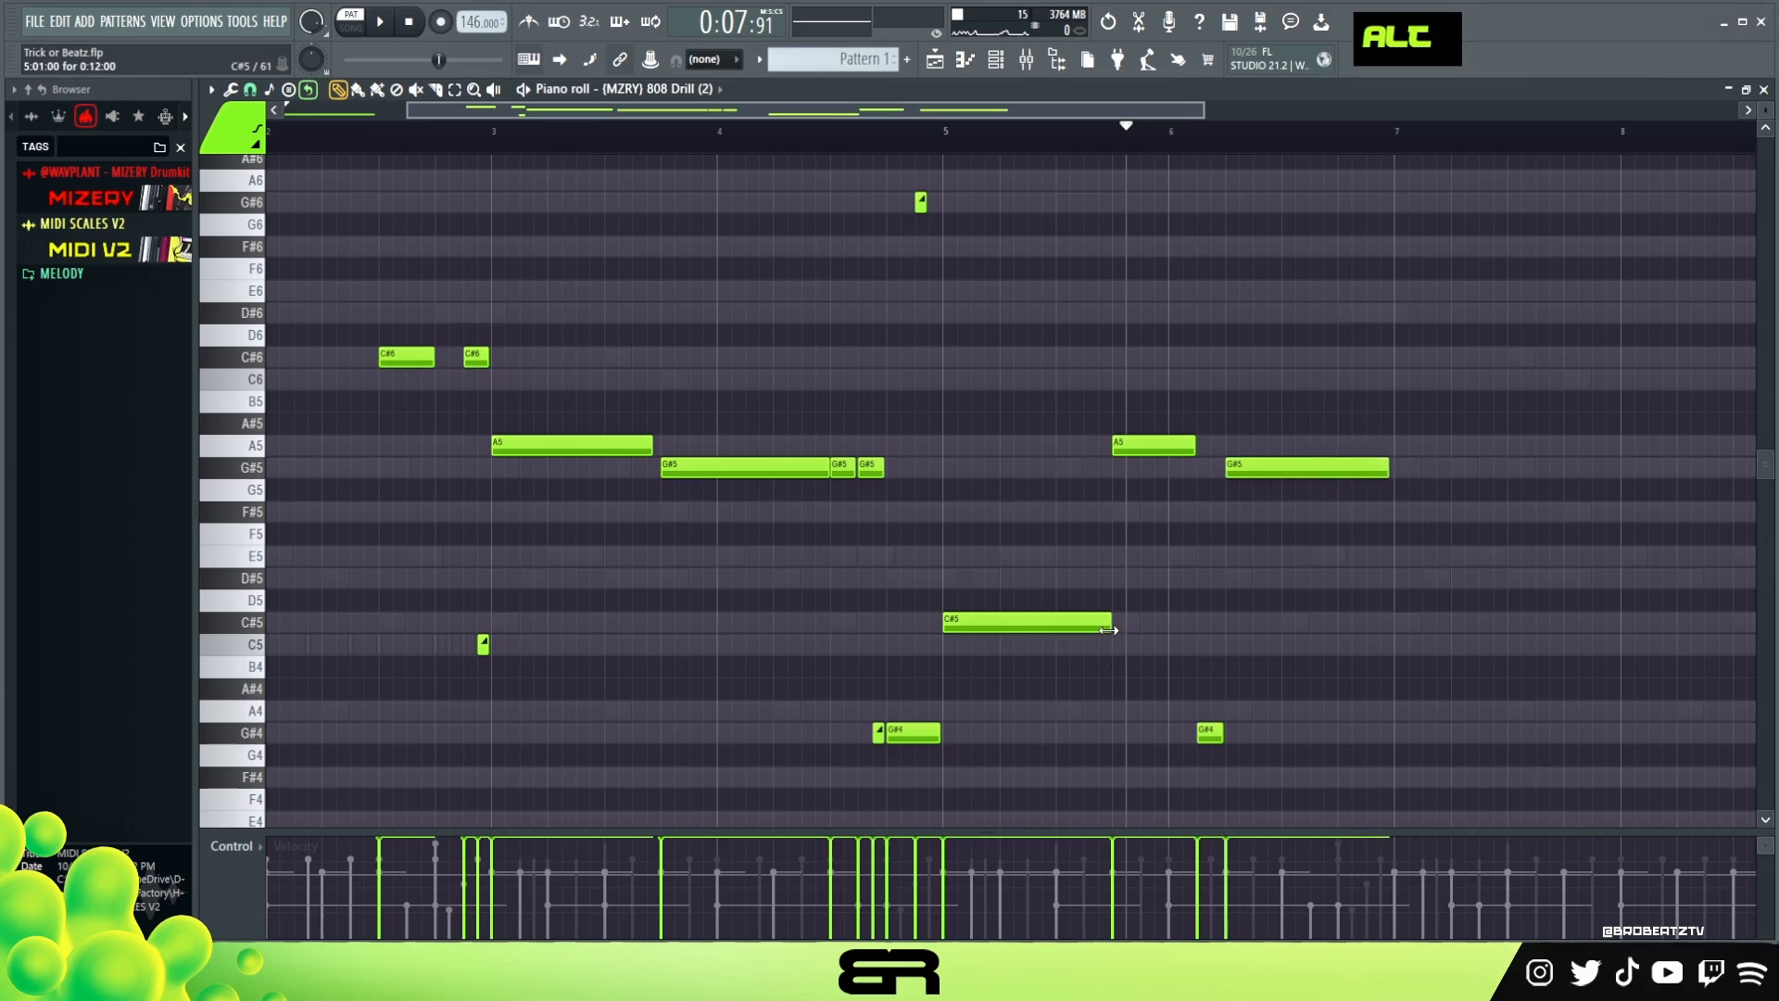
pyautogui.moveTo(1108, 630); pyautogui.dragTo(1048, 630)
pyautogui.keyDown('ctrl'); pyautogui.moveTo(950, 335); pyautogui.dragTo(1242, 646); pyautogui.keyUp('ctrl')
pyautogui.rightClick(1185, 655)
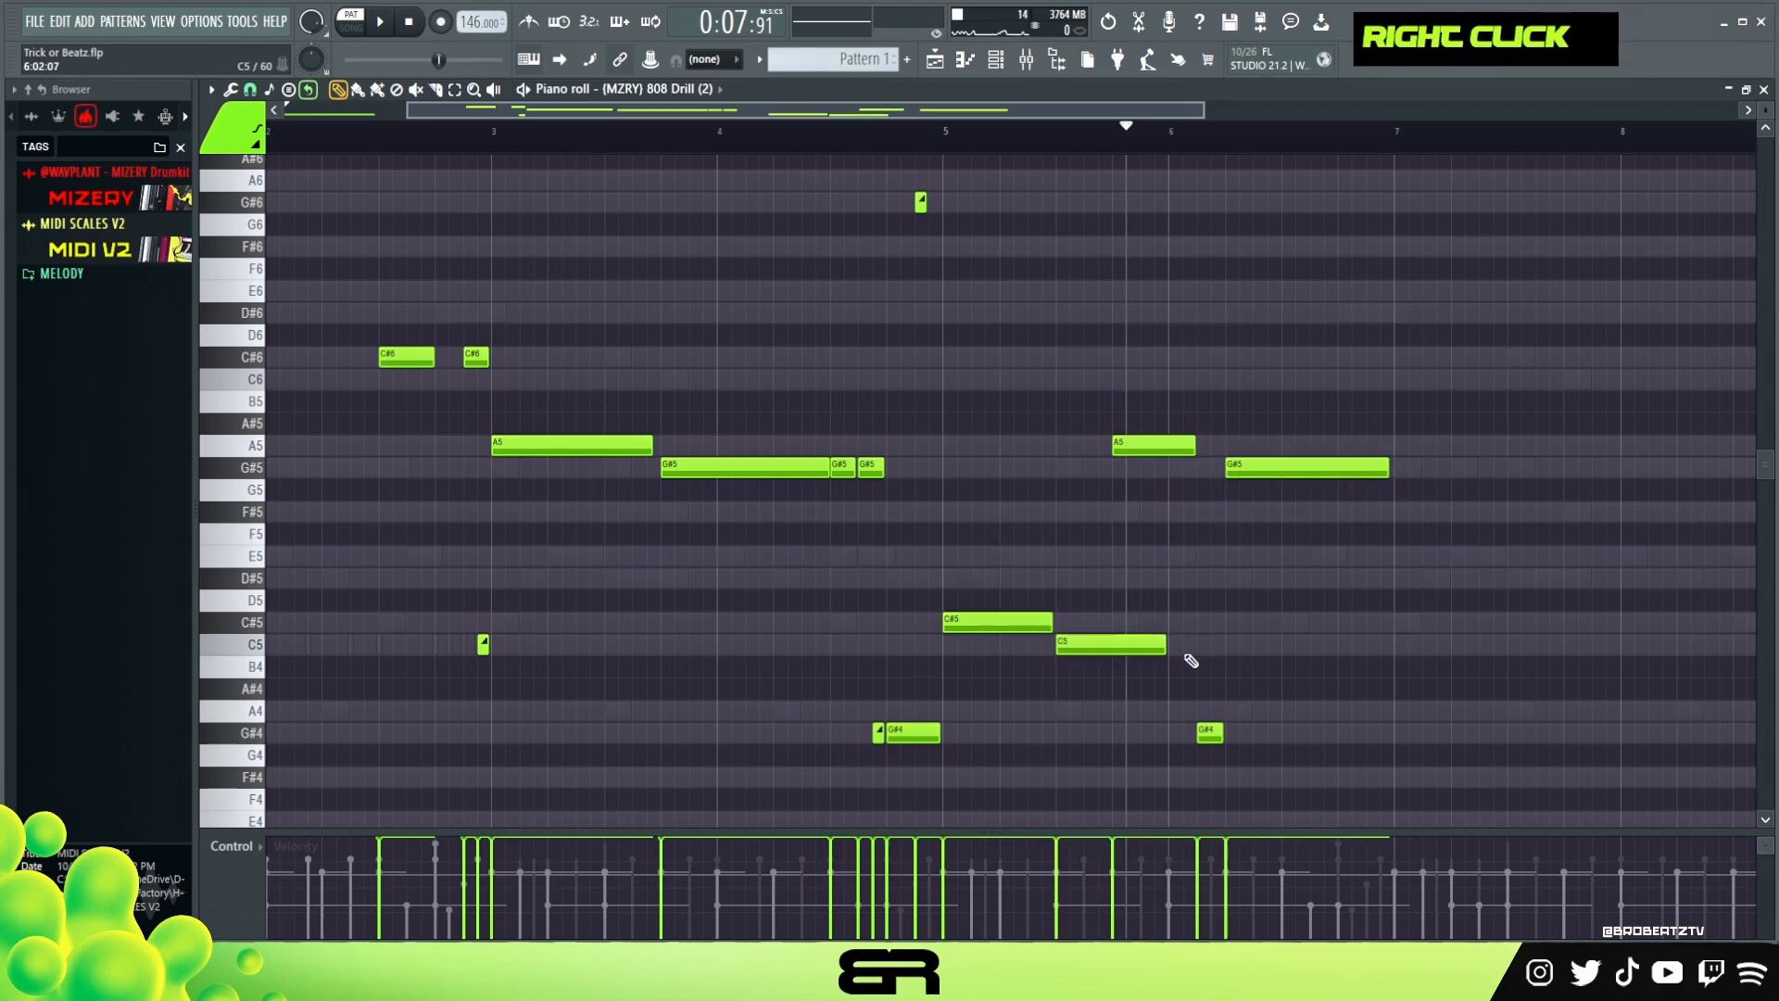
# Step: Duplicate the bass notes of bars 5 and 6 into bars 7 and 8
pyautogui.keyDown('ctrl'); pyautogui.moveTo(1431, 371); pyautogui.dragTo(947, 710); pyautogui.keyUp('ctrl')
pyautogui.keyDown('shift'); pyautogui.moveTo(980, 630); pyautogui.dragTo(1432, 633); pyautogui.keyUp('shift')
pyautogui.rightClick(1456, 670)
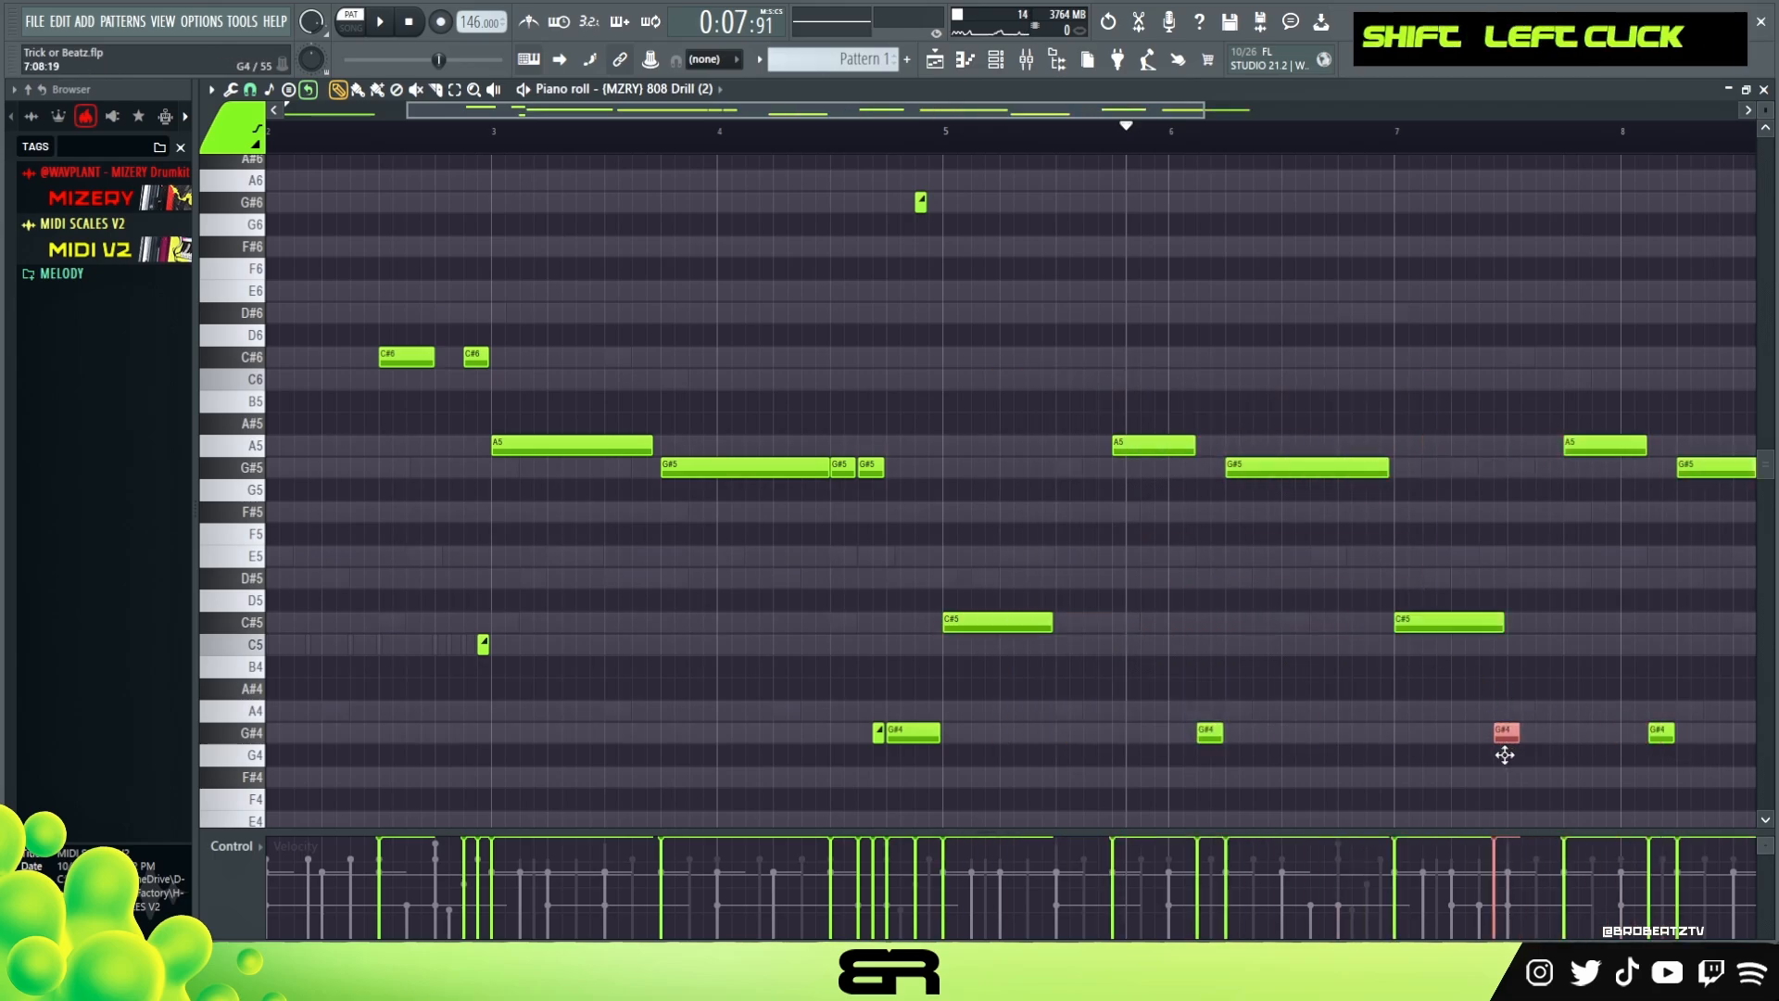
# Step: Add a half-beat G#4 in bar 7 and a one-beat G#4 at the end of bar 8, trimming the C#5 and G#5 before them
pyautogui.rightClick(1498, 774)
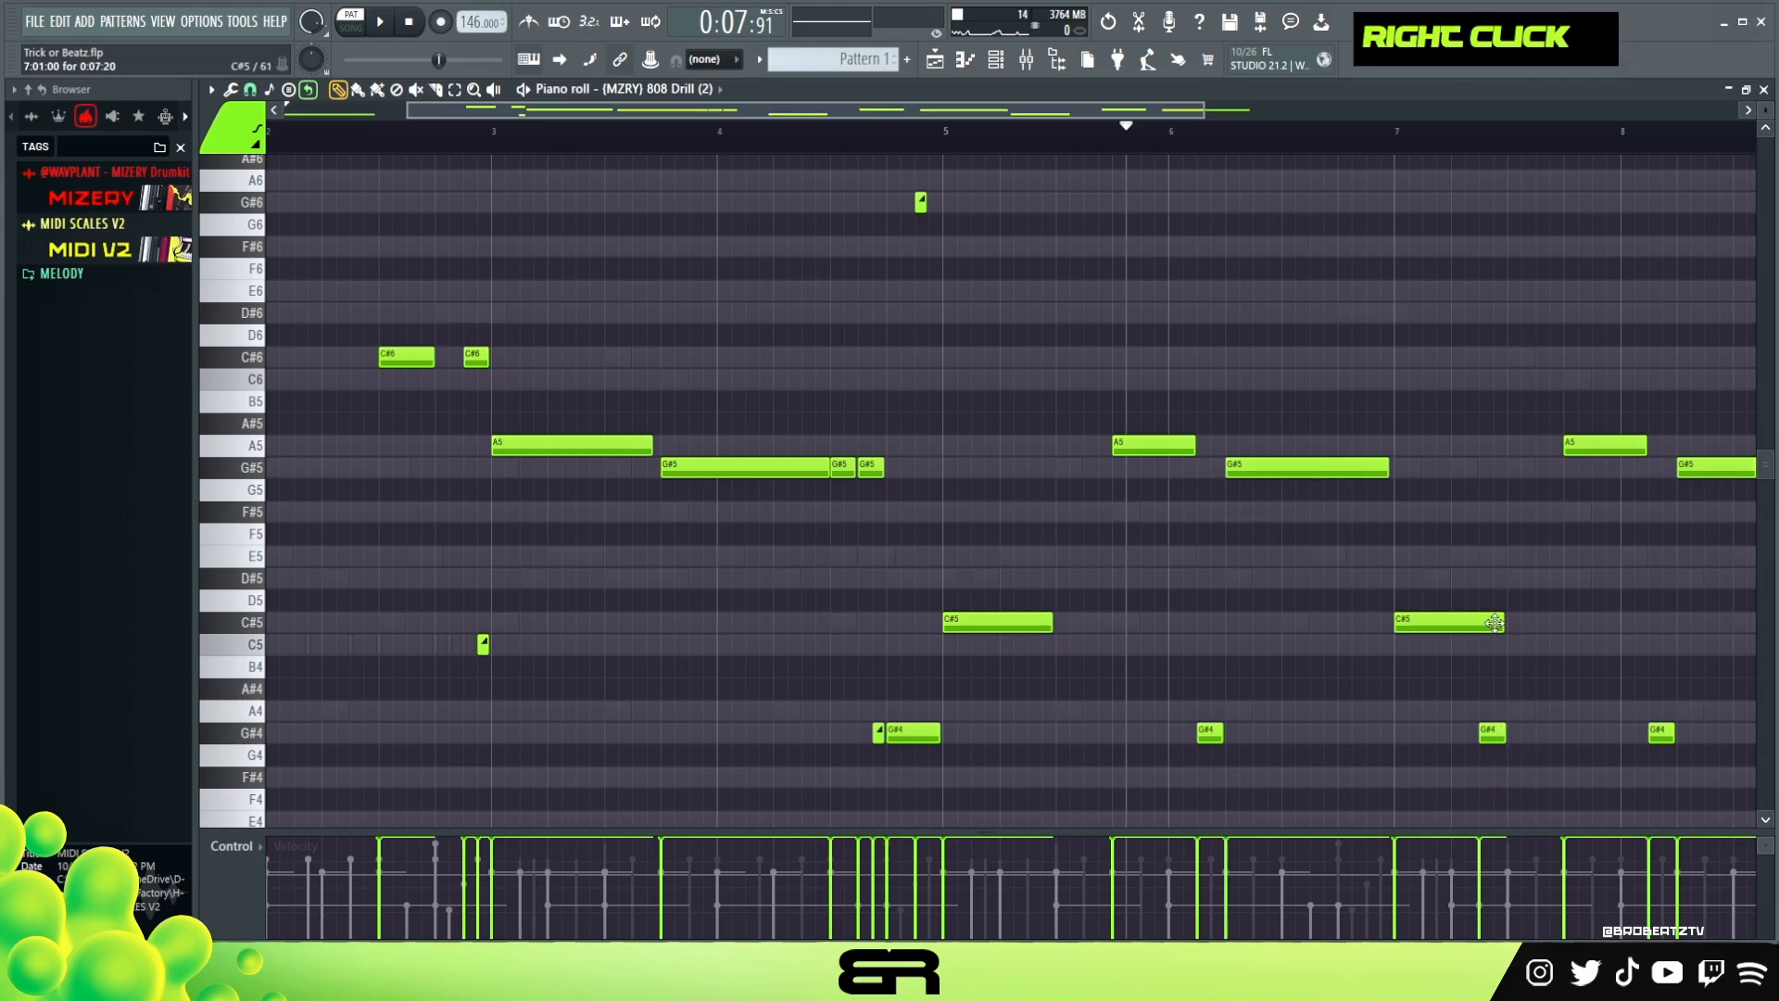
pyautogui.keyDown('alt'); pyautogui.moveTo(1501, 624); pyautogui.dragTo(1475, 632); pyautogui.keyUp('alt')
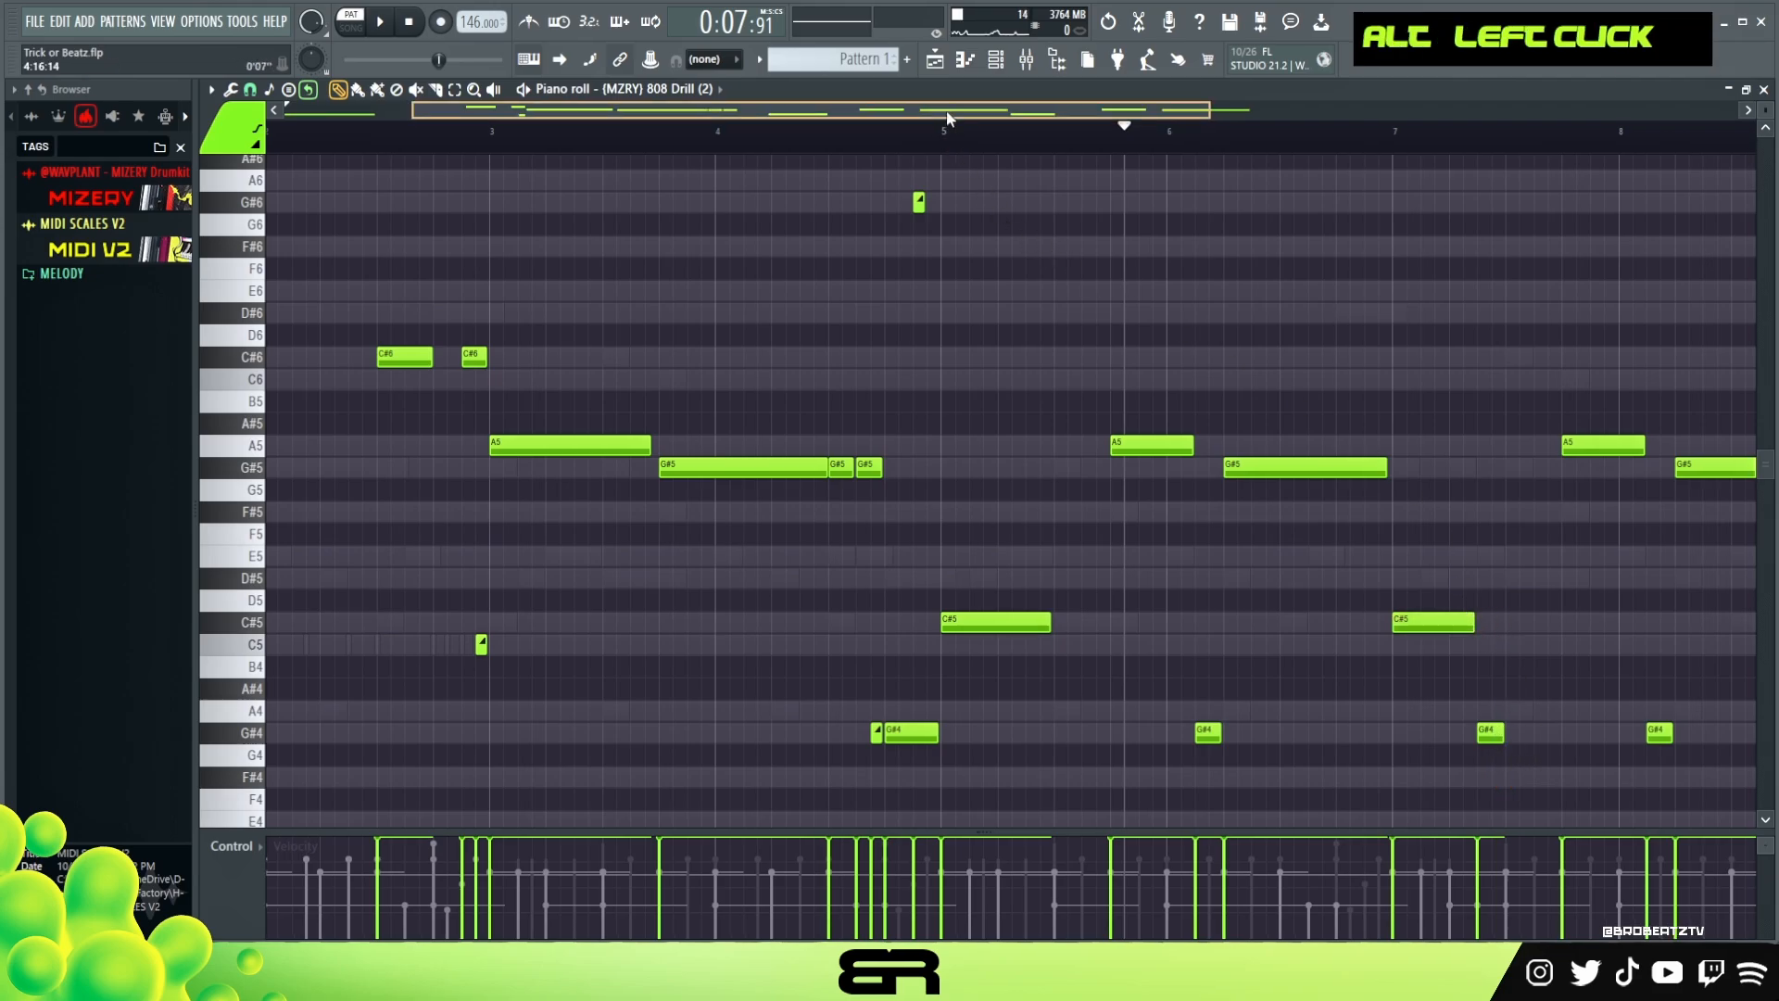
pyautogui.hscroll(3, 1115, 119)
pyautogui.keyDown('ctrl'); pyautogui.click(1377, 733); pyautogui.keyUp('ctrl')
pyautogui.moveTo(1541, 733); pyautogui.dragTo(1522, 738)
pyautogui.keyDown('alt'); pyautogui.moveTo(1558, 469); pyautogui.dragTo(1503, 490); pyautogui.keyUp('alt')
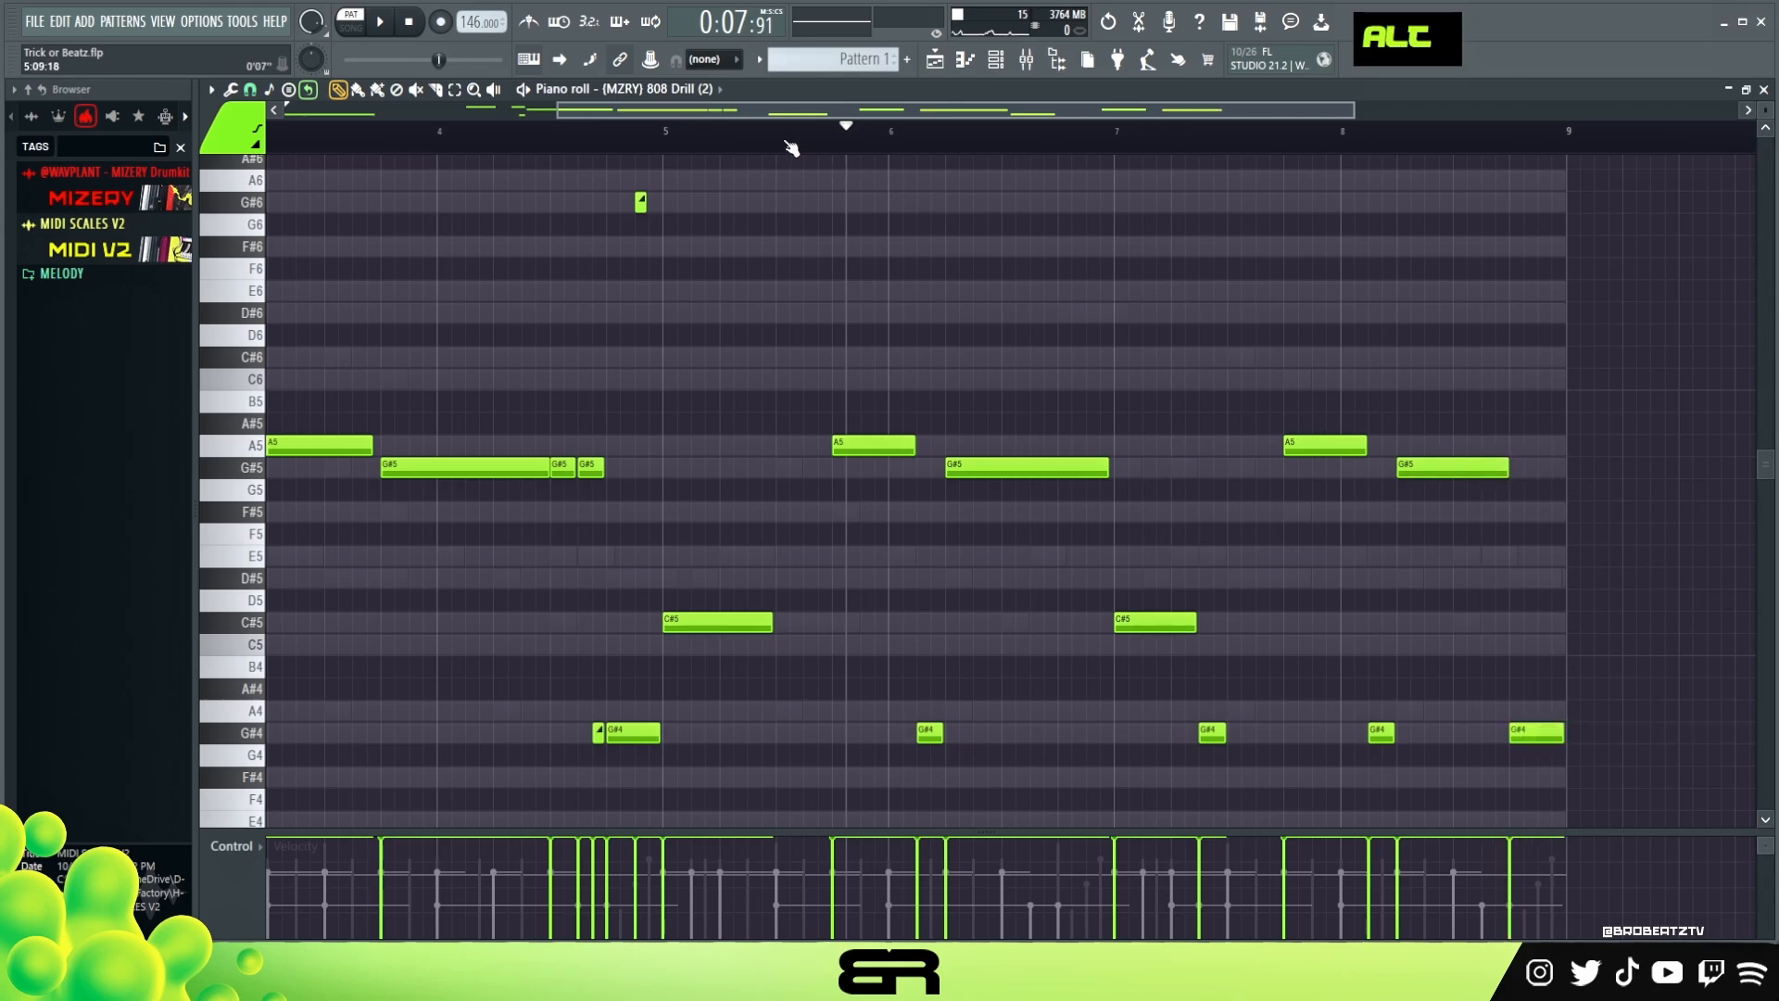
# Step: Play the new second half of the bassline from the end of bar 4 and return to the pattern start
pyautogui.press('space')
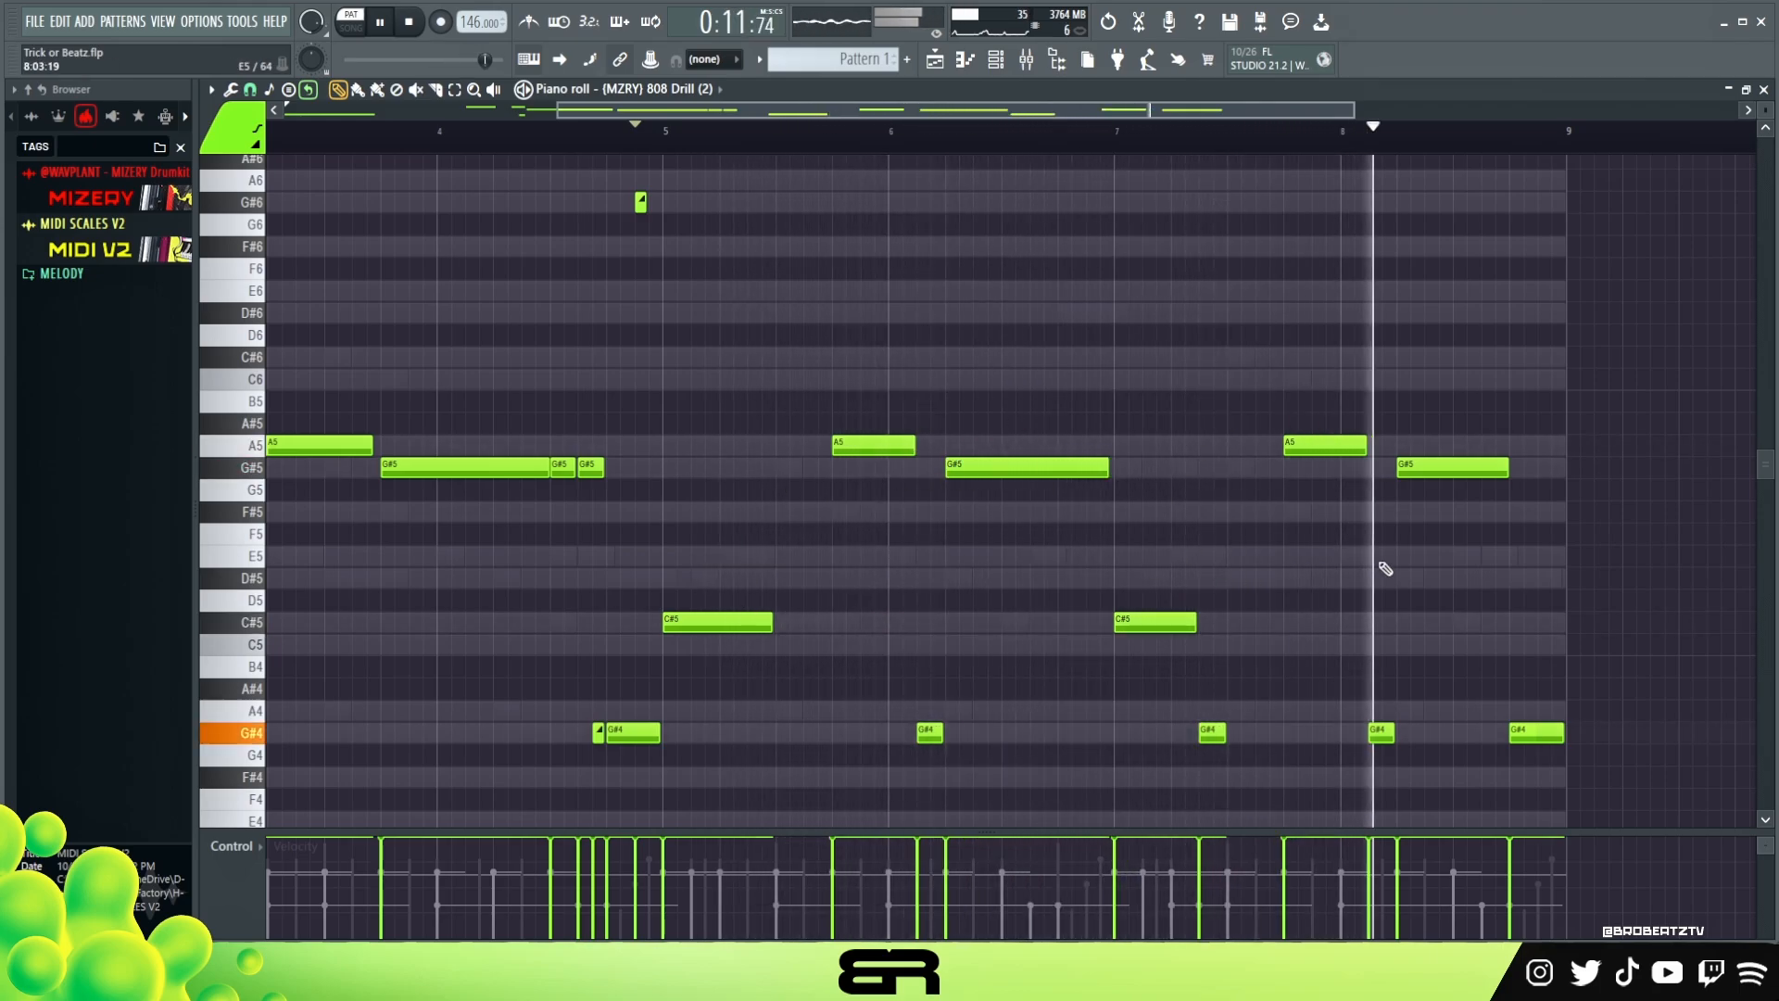
pyautogui.press('space')
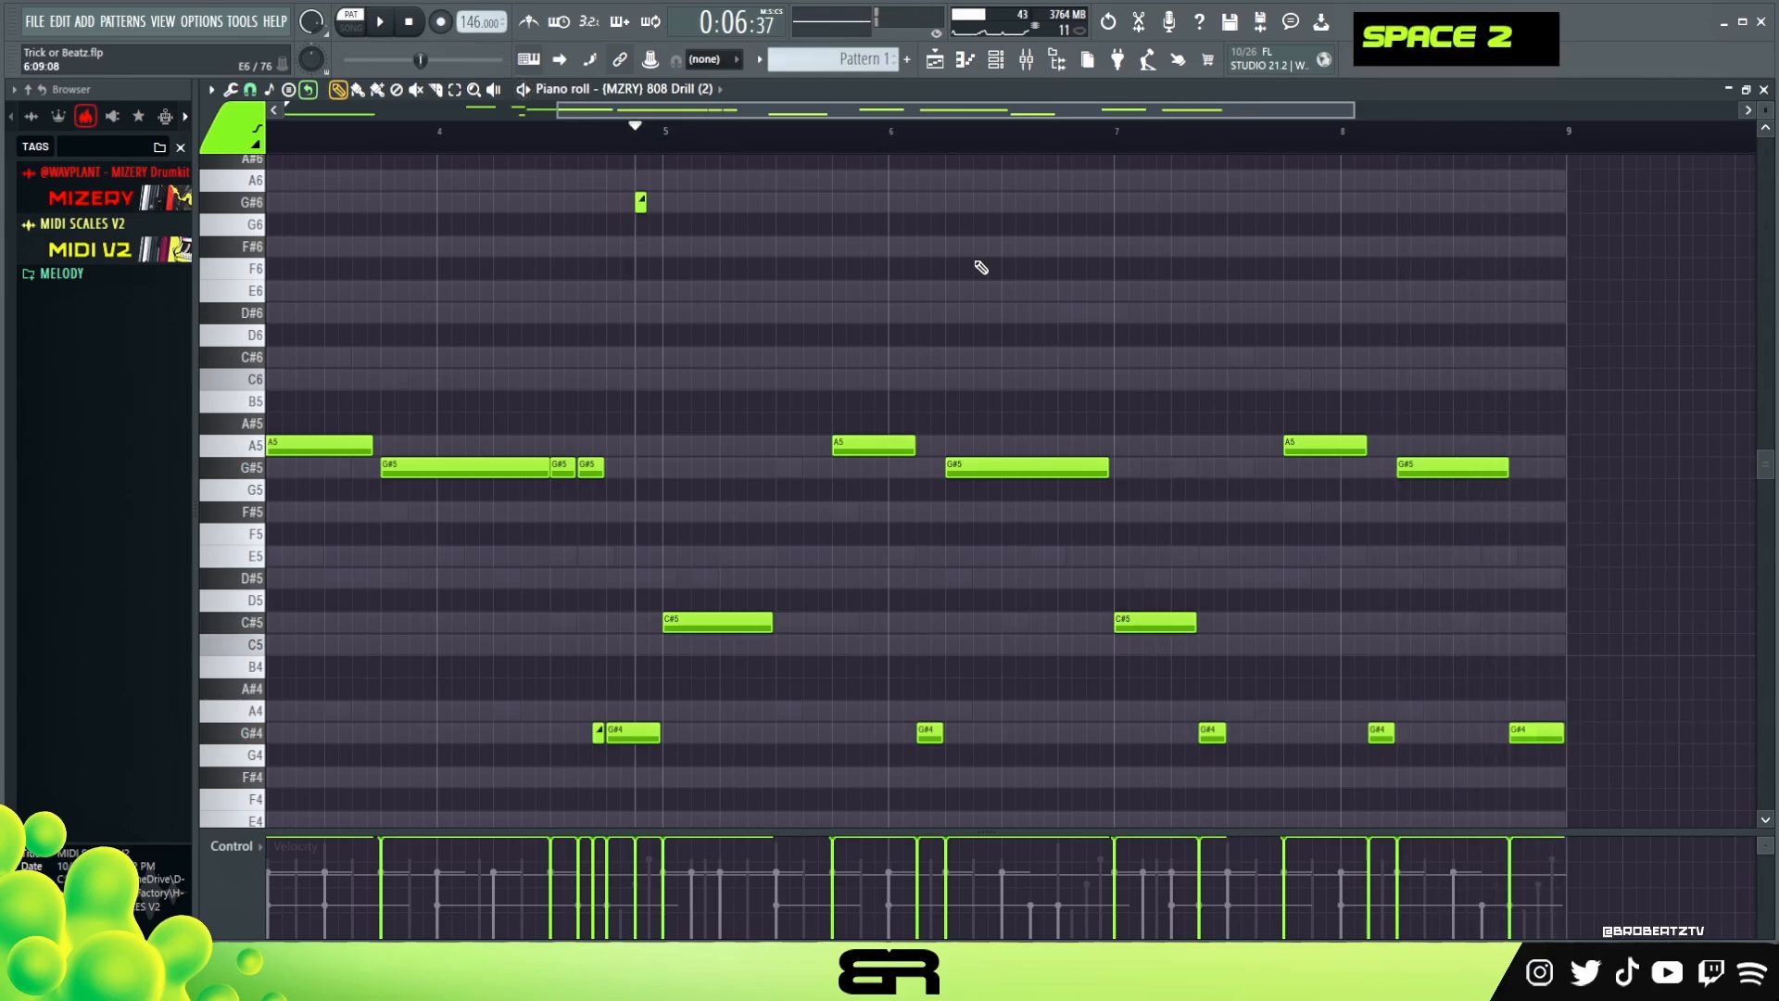
pyautogui.moveTo(930, 126); pyautogui.dragTo(423, 140)
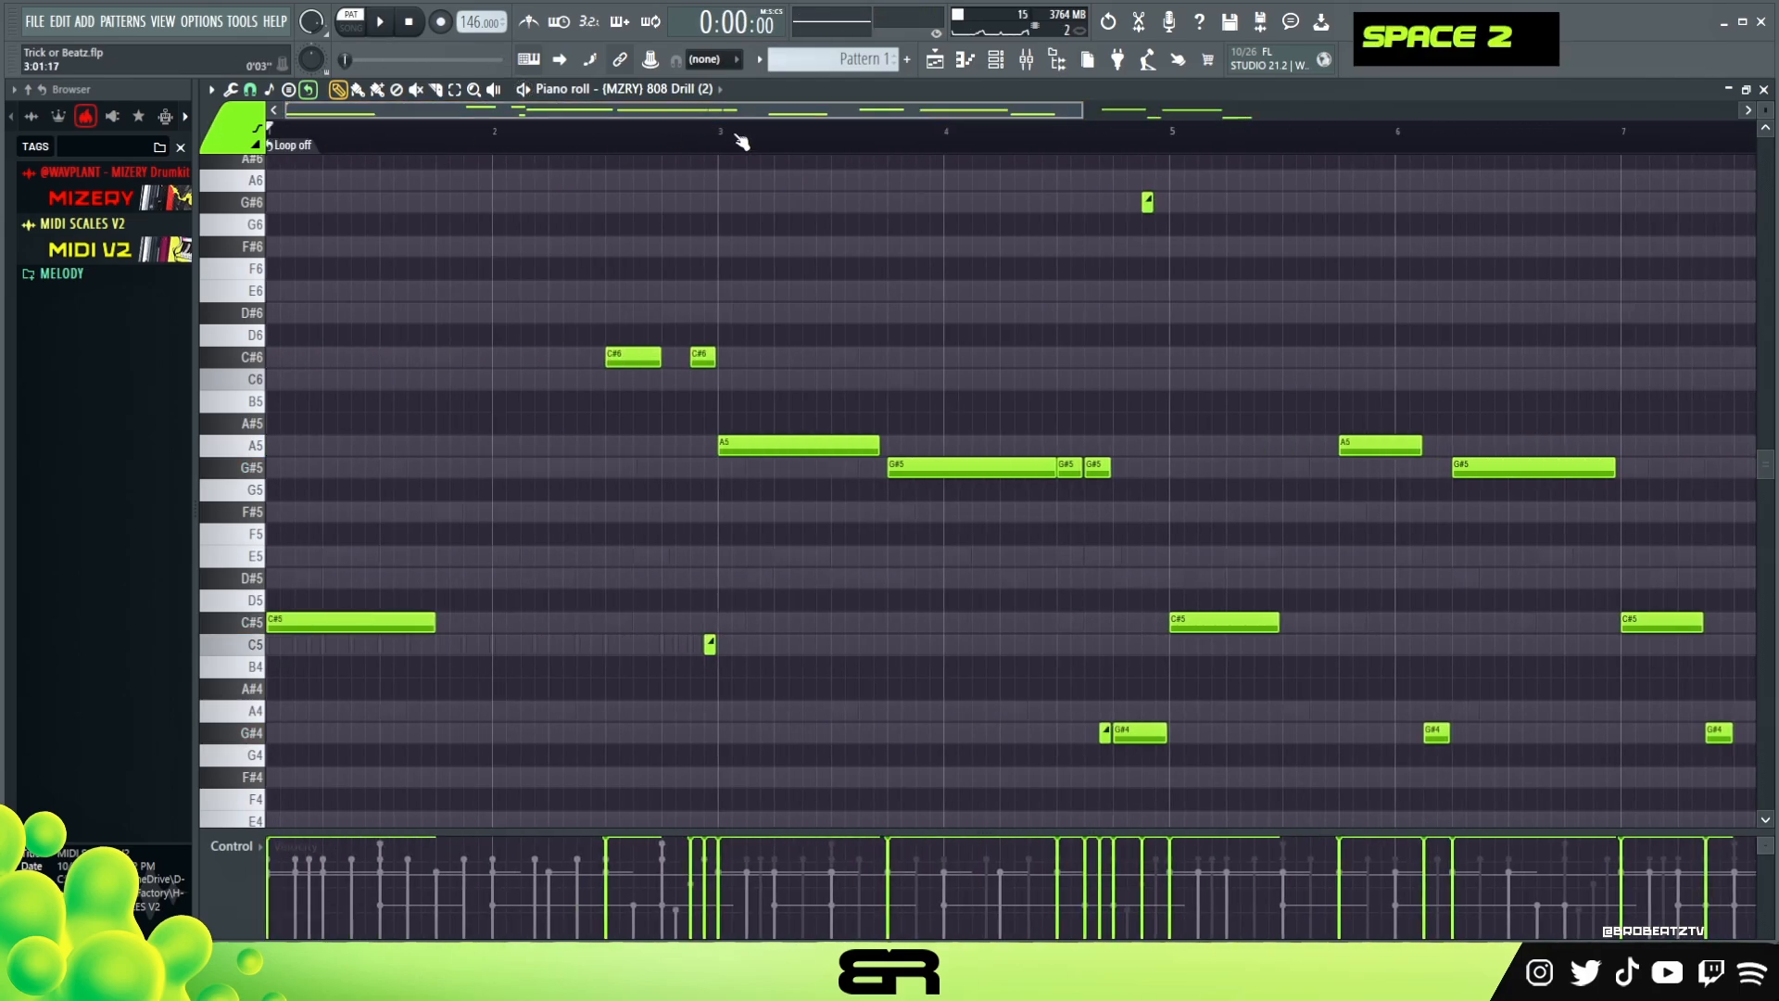
# Step: Open the Kick CB channel's notes and place a half-beat C5 kick at the start of bar 1
pyautogui.click(995, 60)
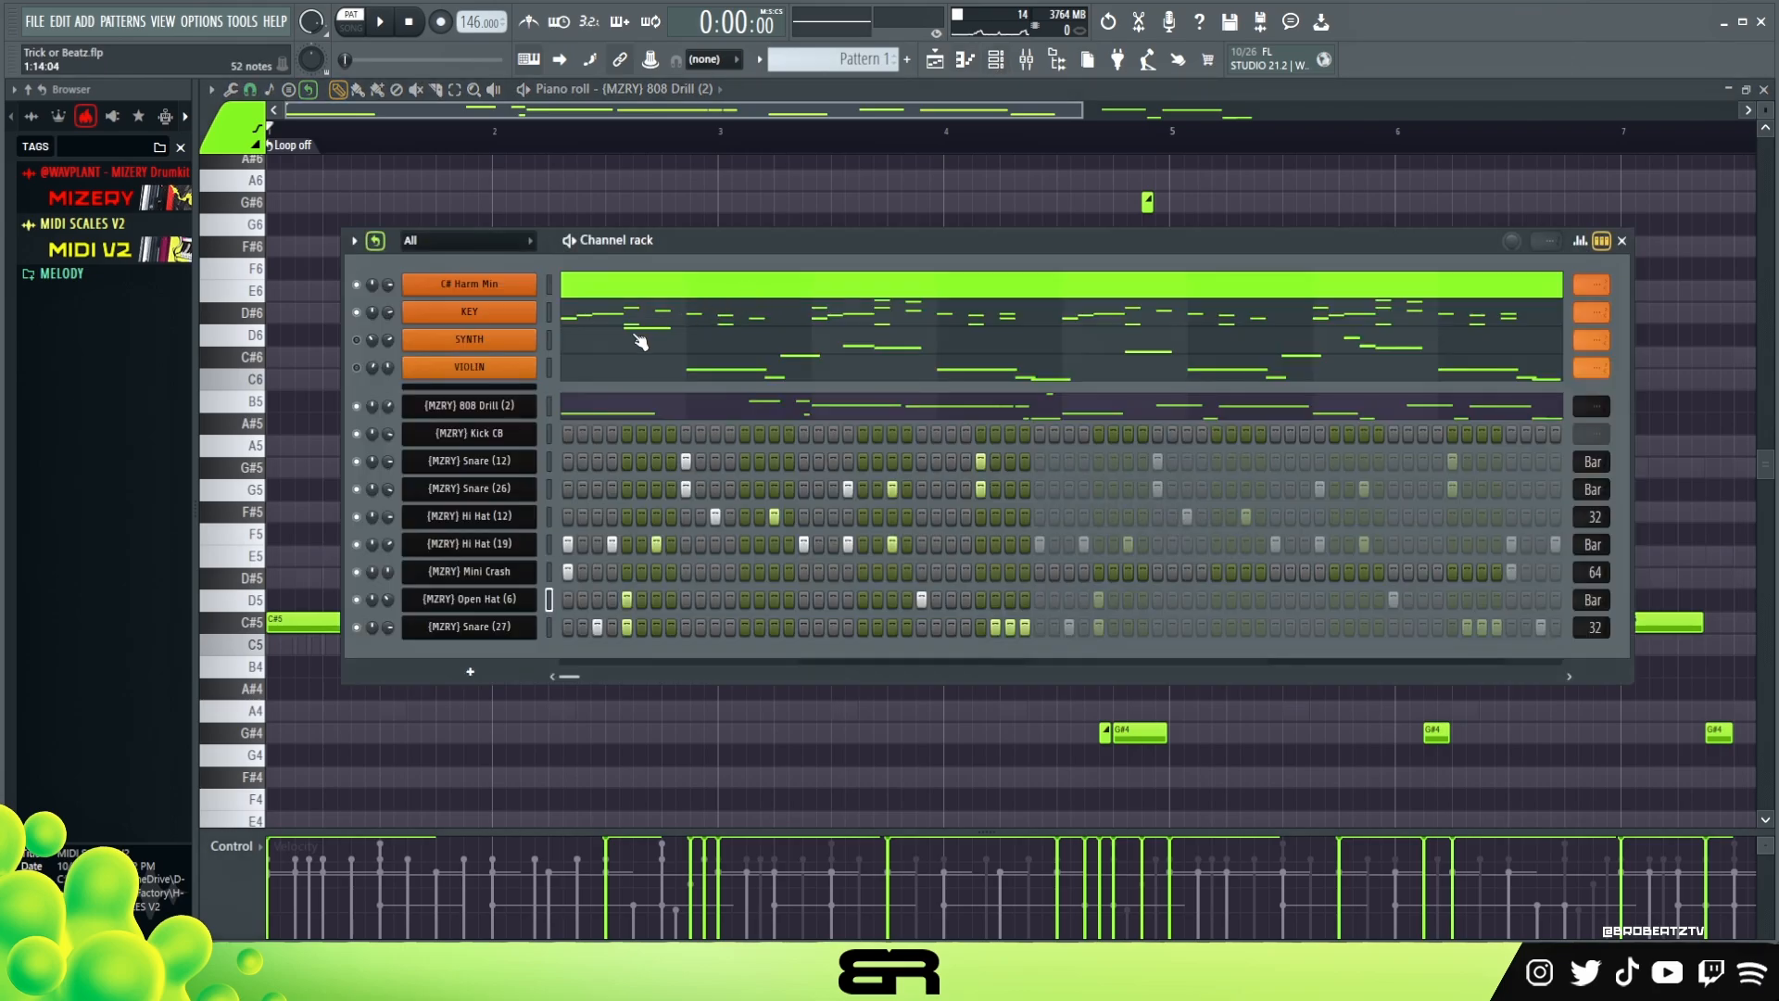
pyautogui.rightClick(509, 446)
pyautogui.click(579, 433)
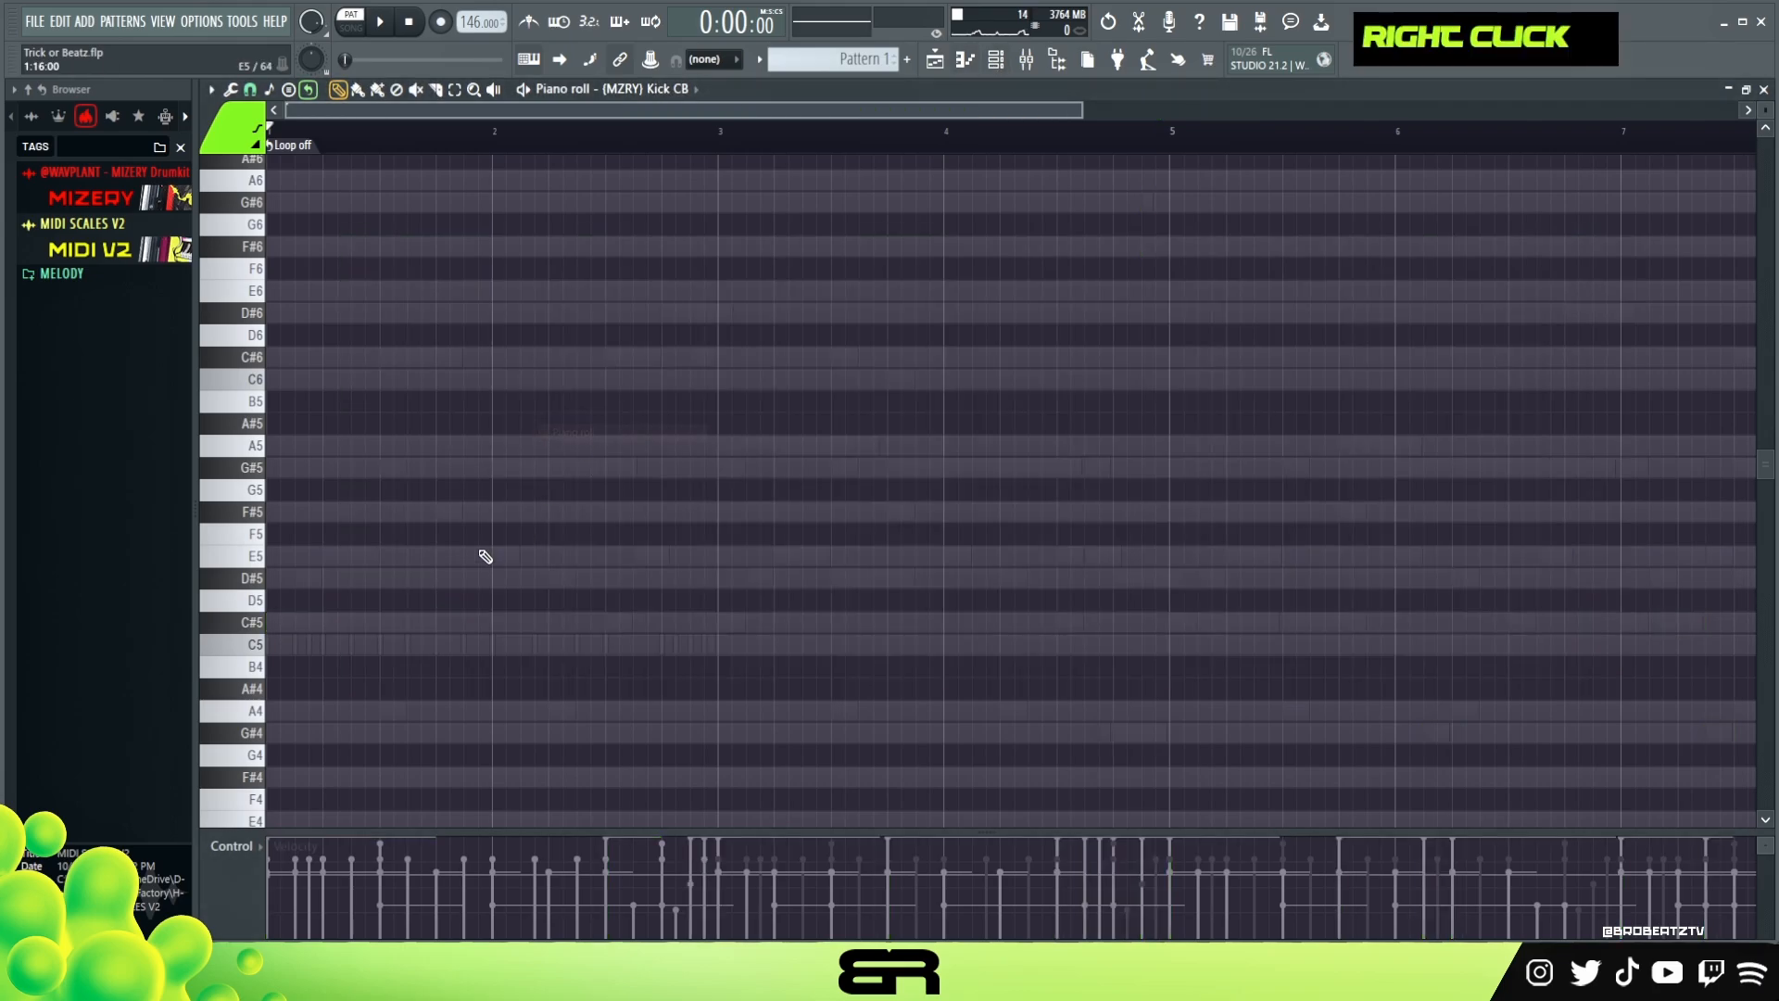
pyautogui.click(309, 650)
pyautogui.scroll(2, 466, 648)
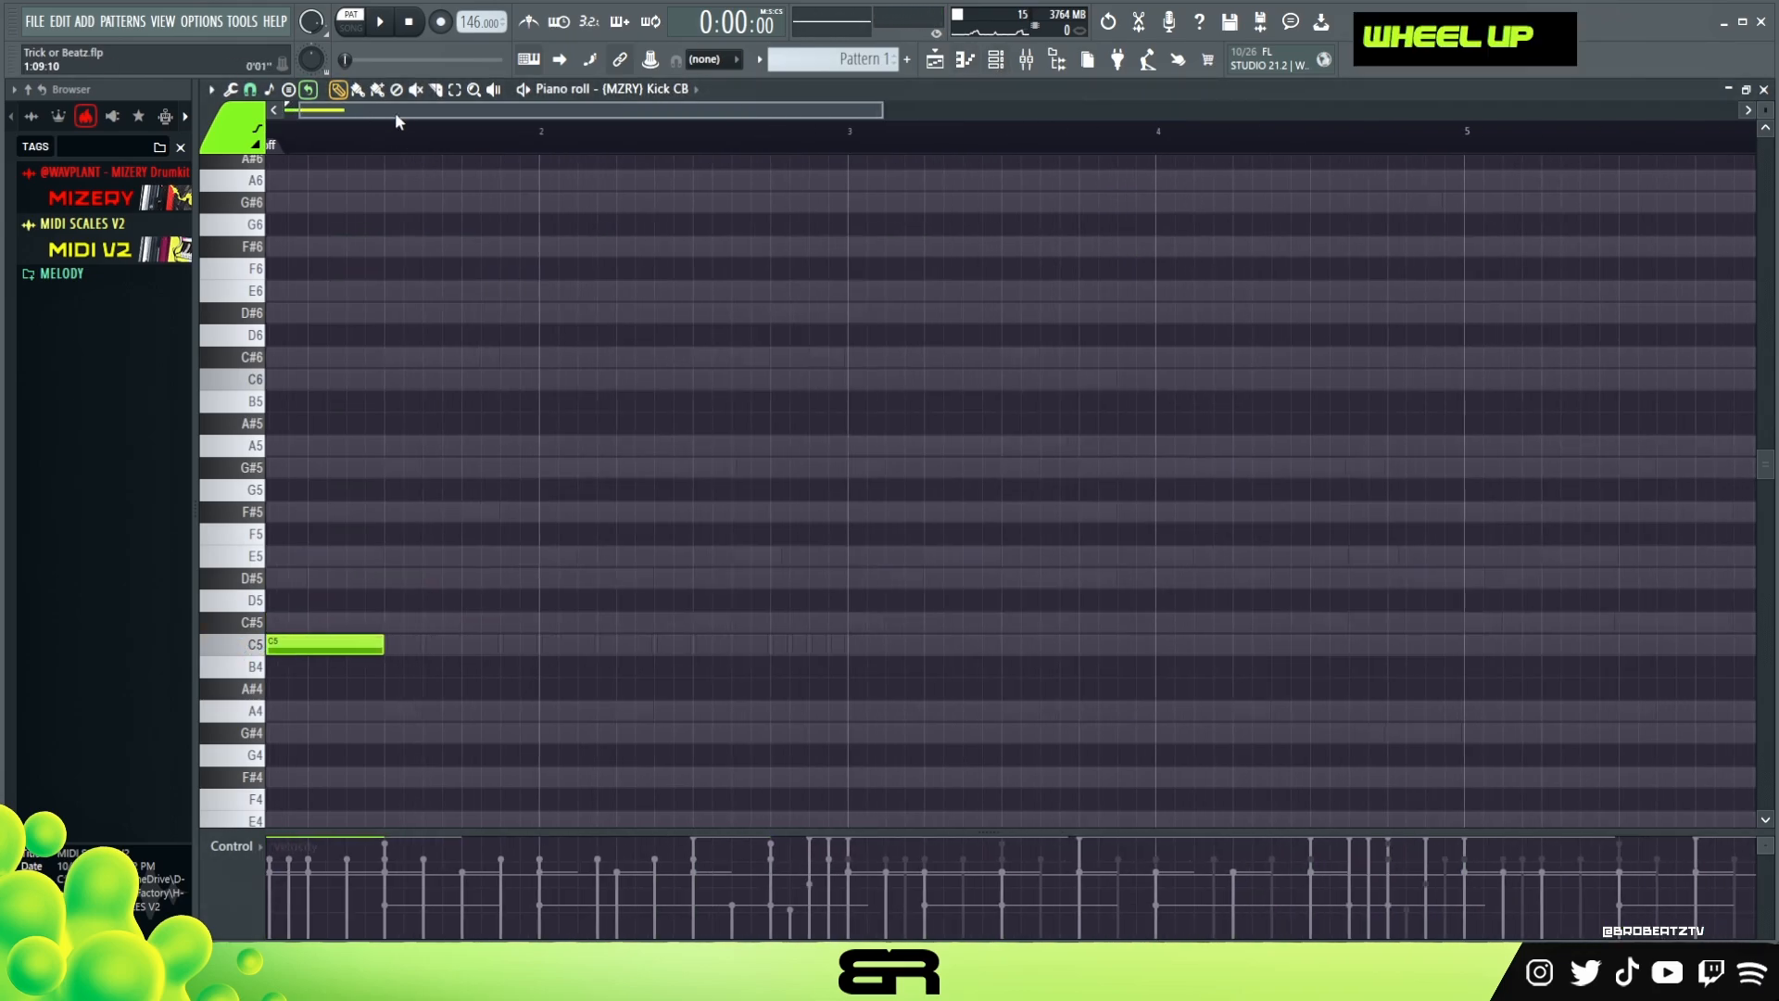
pyautogui.rightClick(305, 666)
# Step: Layer the first kick with a copy on B4 at a slightly lower velocity
pyautogui.keyDown('ctrl'); pyautogui.click(283, 644); pyautogui.keyUp('ctrl')
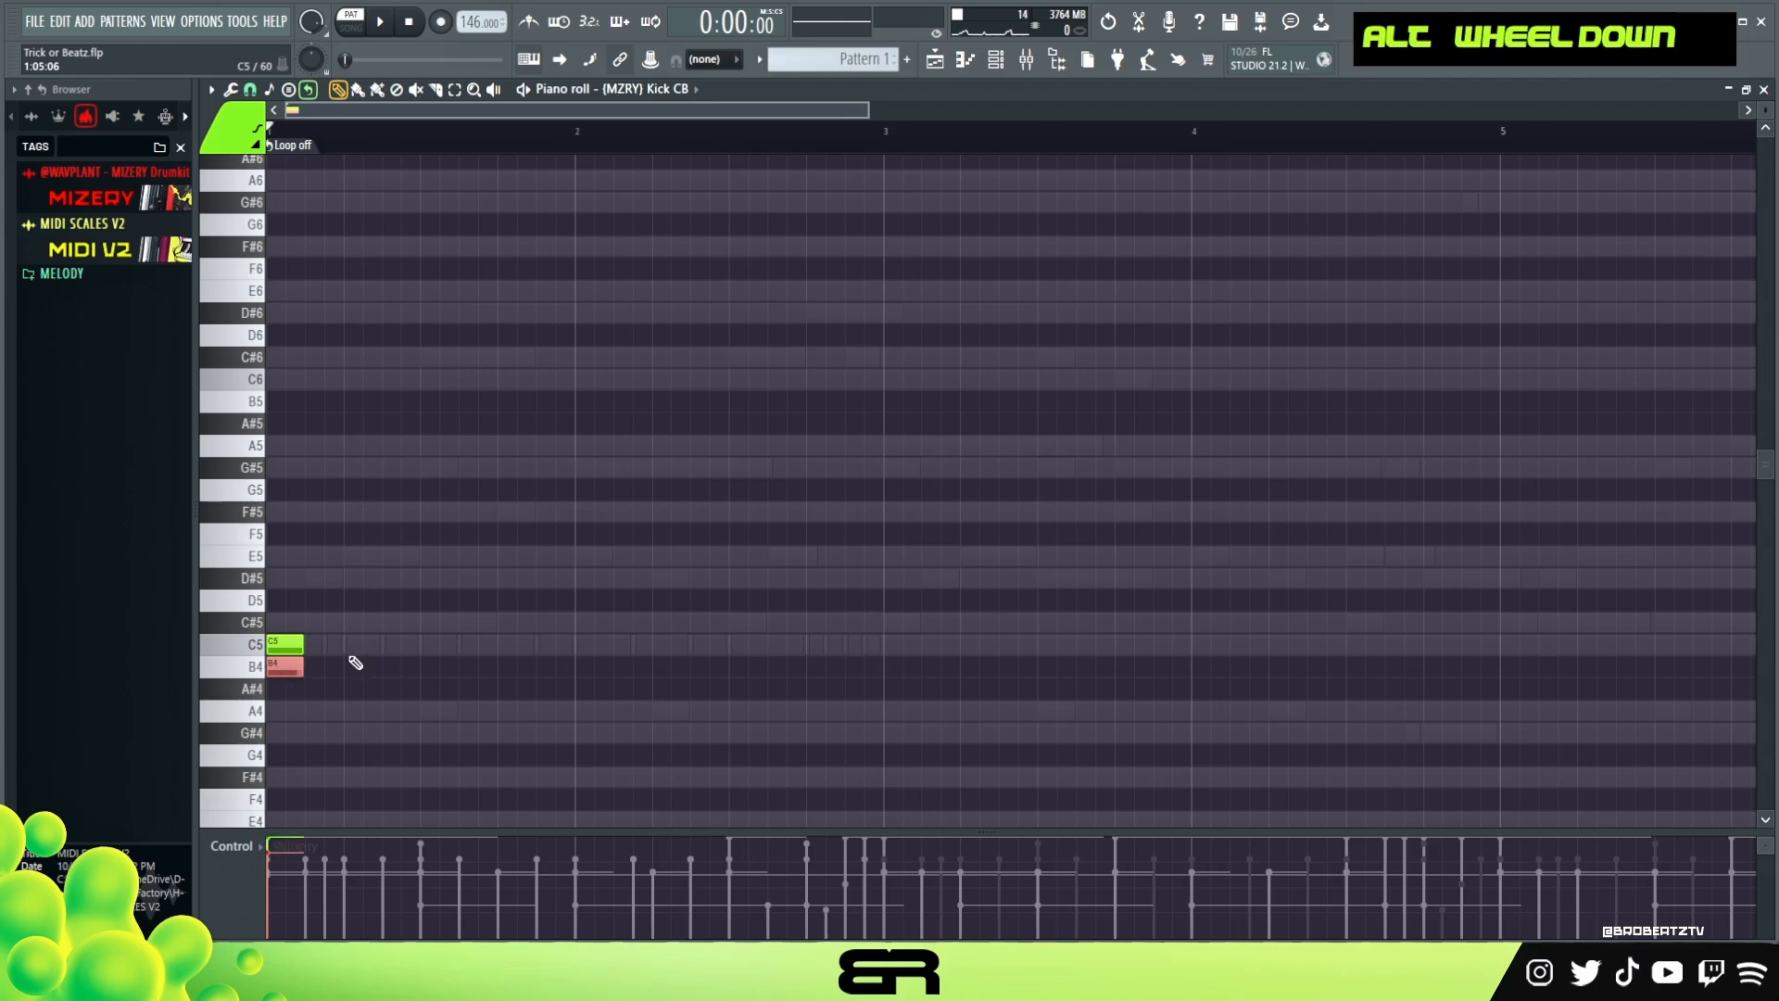
pyautogui.keyDown('alt'); pyautogui.scroll(1, 321, 692); pyautogui.keyUp('alt')
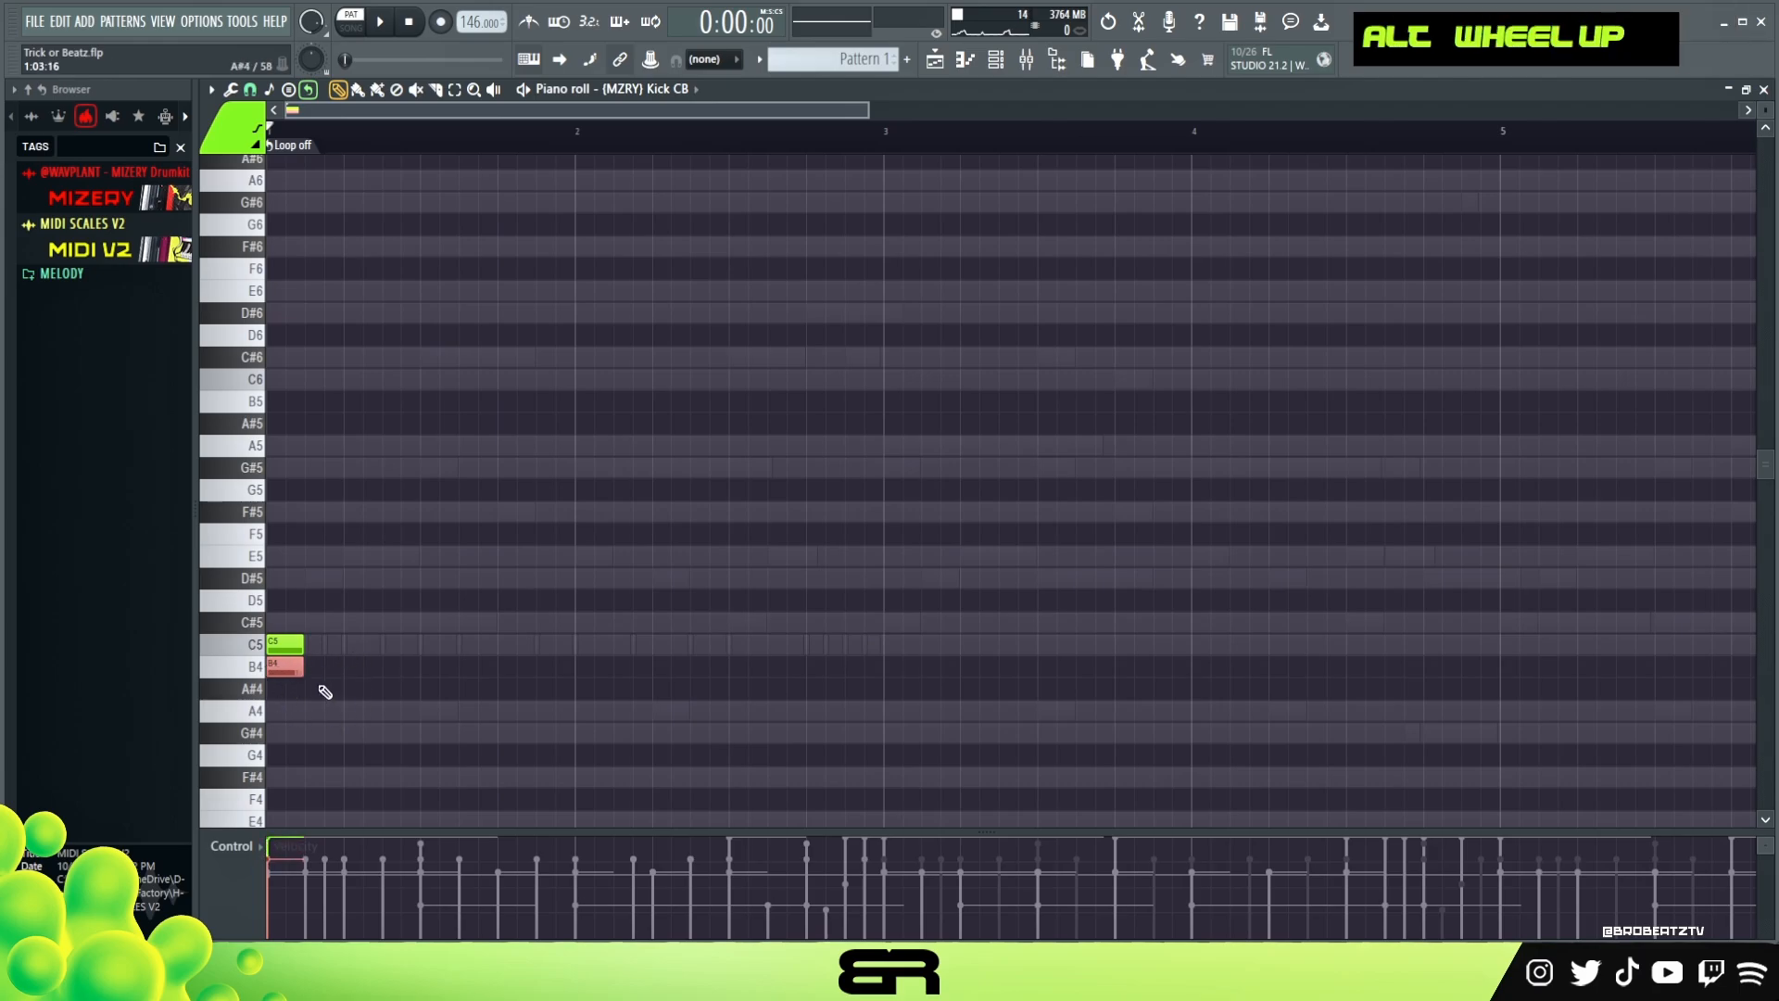
pyautogui.keyDown('ctrl'); pyautogui.click(355, 698); pyautogui.keyUp('ctrl')
# Step: Copy the layered C5 and B4 kick pair to beat 4 of bar 1 and audition it
pyautogui.keyDown('ctrl'); pyautogui.moveTo(335, 623); pyautogui.dragTo(271, 698); pyautogui.keyUp('ctrl')
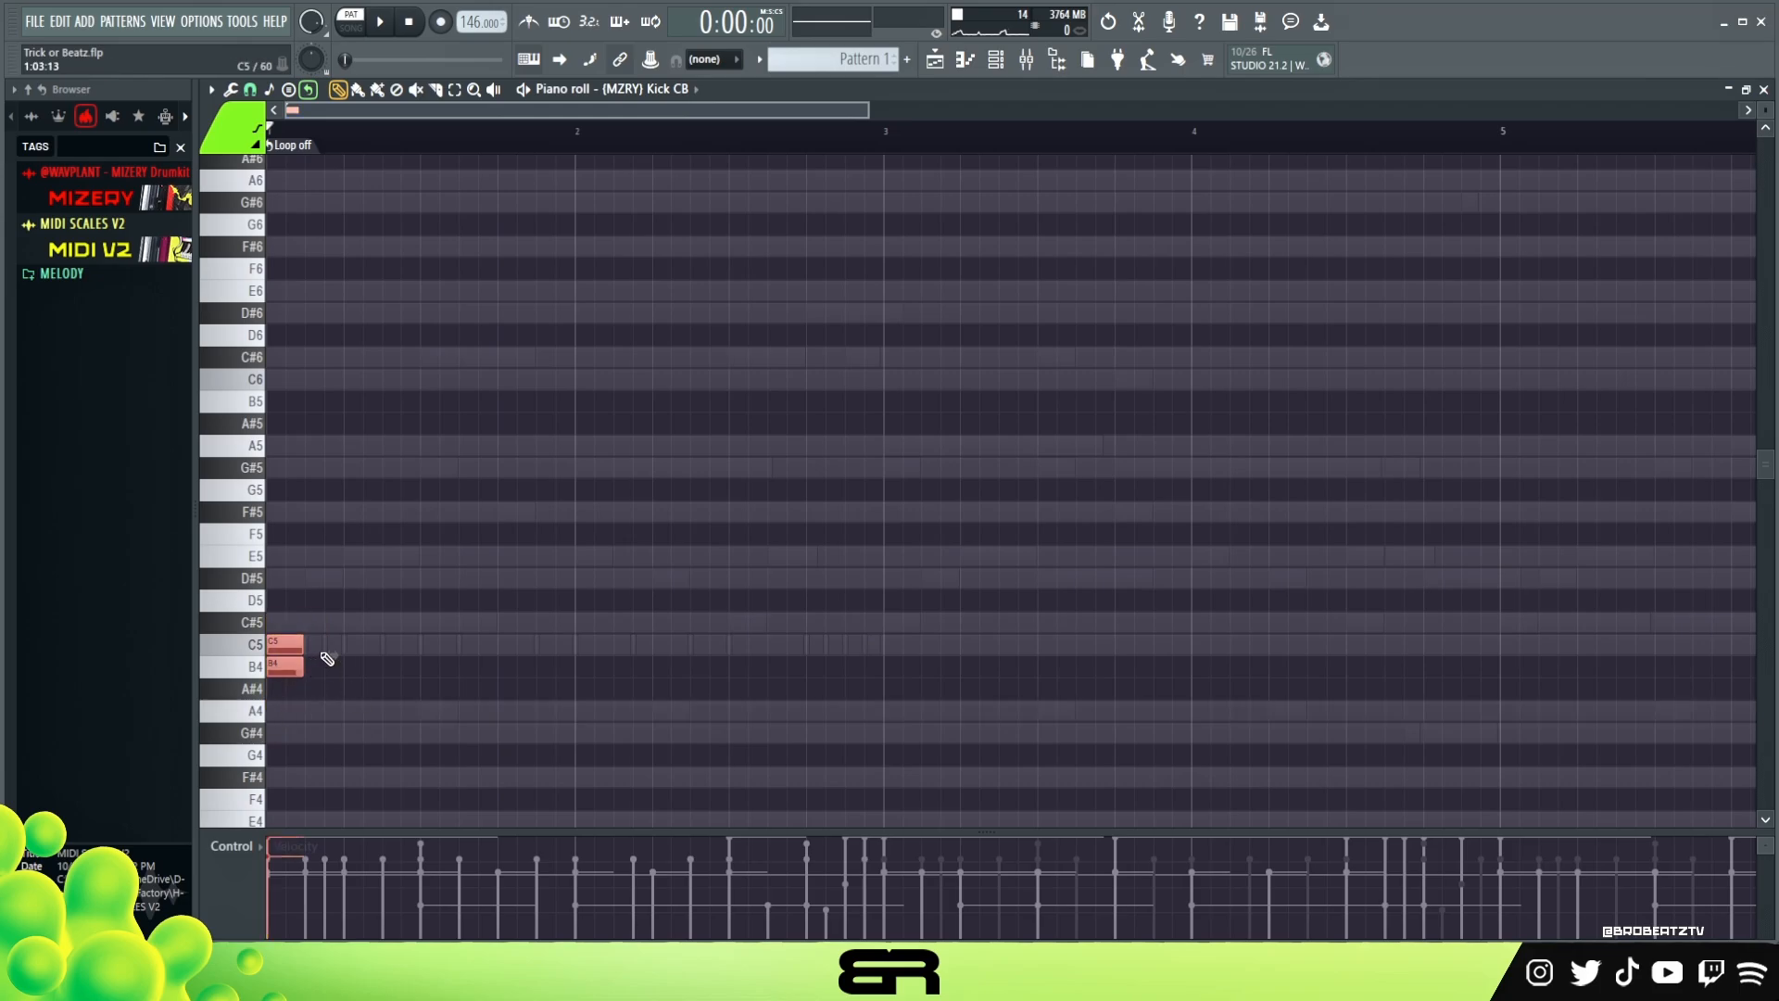
pyautogui.keyDown('shift'); pyautogui.moveTo(290, 664); pyautogui.dragTo(605, 692); pyautogui.keyUp('shift')
pyautogui.press('space')
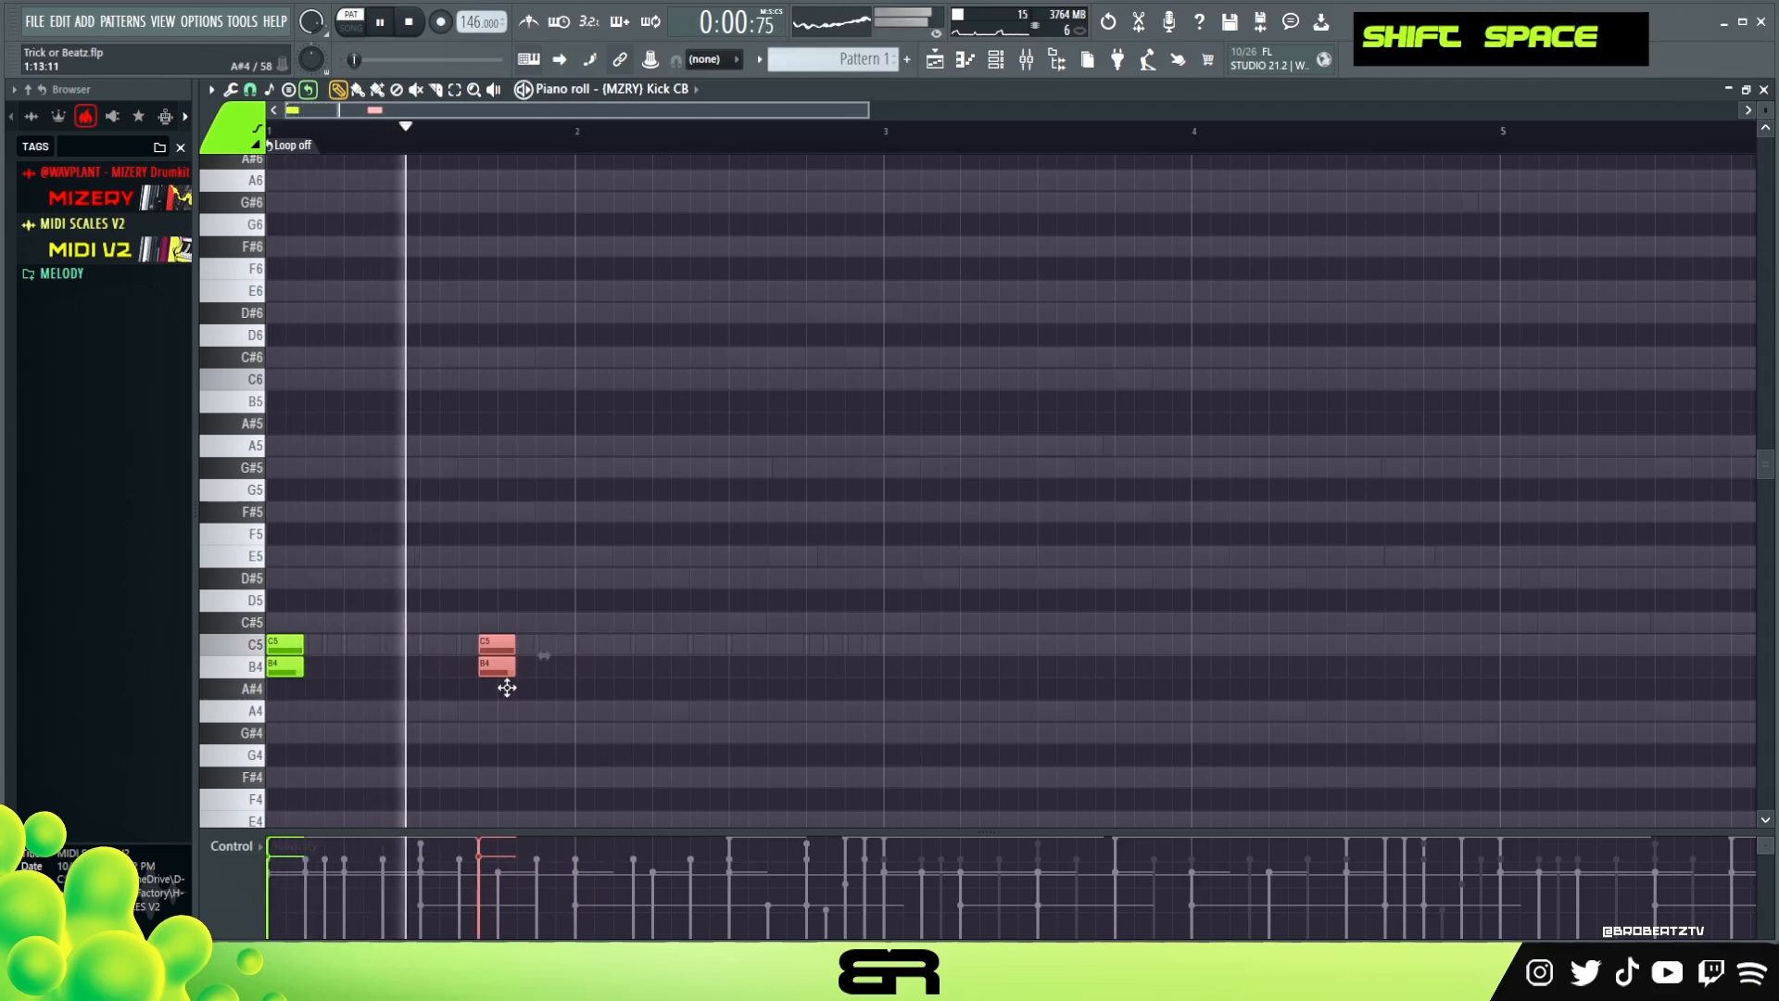
pyautogui.press('space')
pyautogui.press('space')
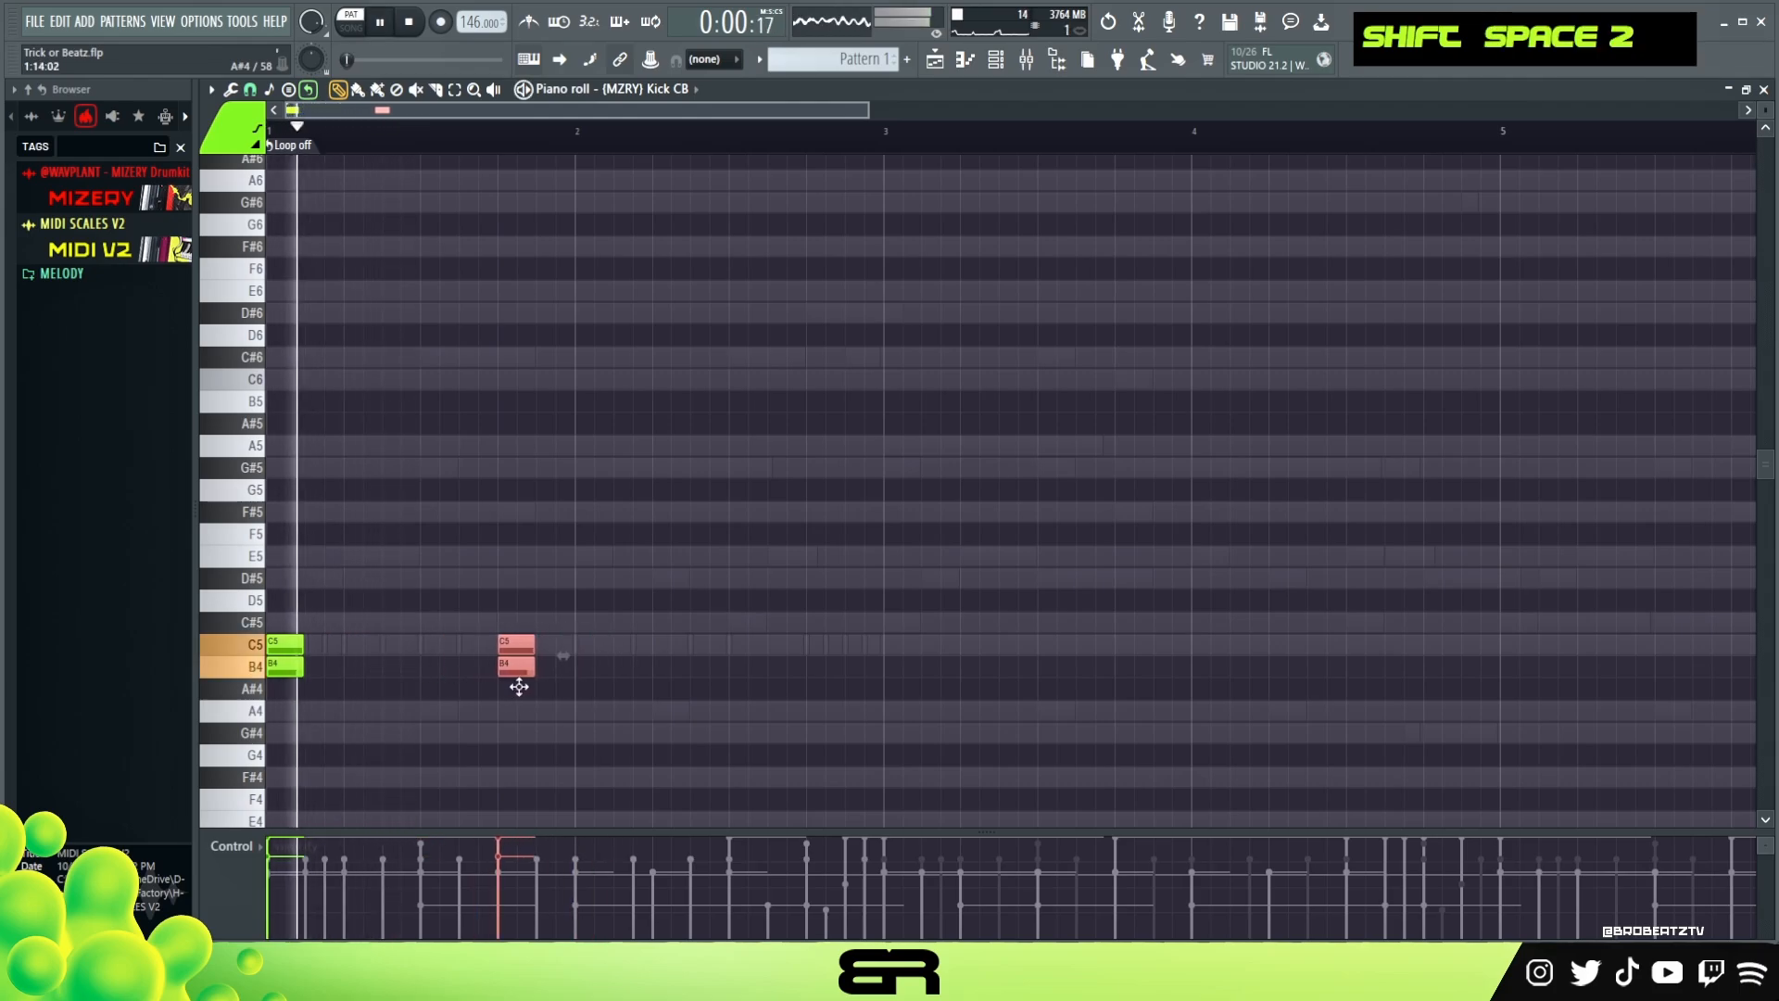
# Step: Copy the kick pair to beat 3 of bar 2 and to the start of bar 3 while auditioning the pattern
pyautogui.keyDown('shift'); pyautogui.moveTo(519, 669); pyautogui.dragTo(746, 684); pyautogui.keyUp('shift')
pyautogui.press('space')
pyautogui.press('space')
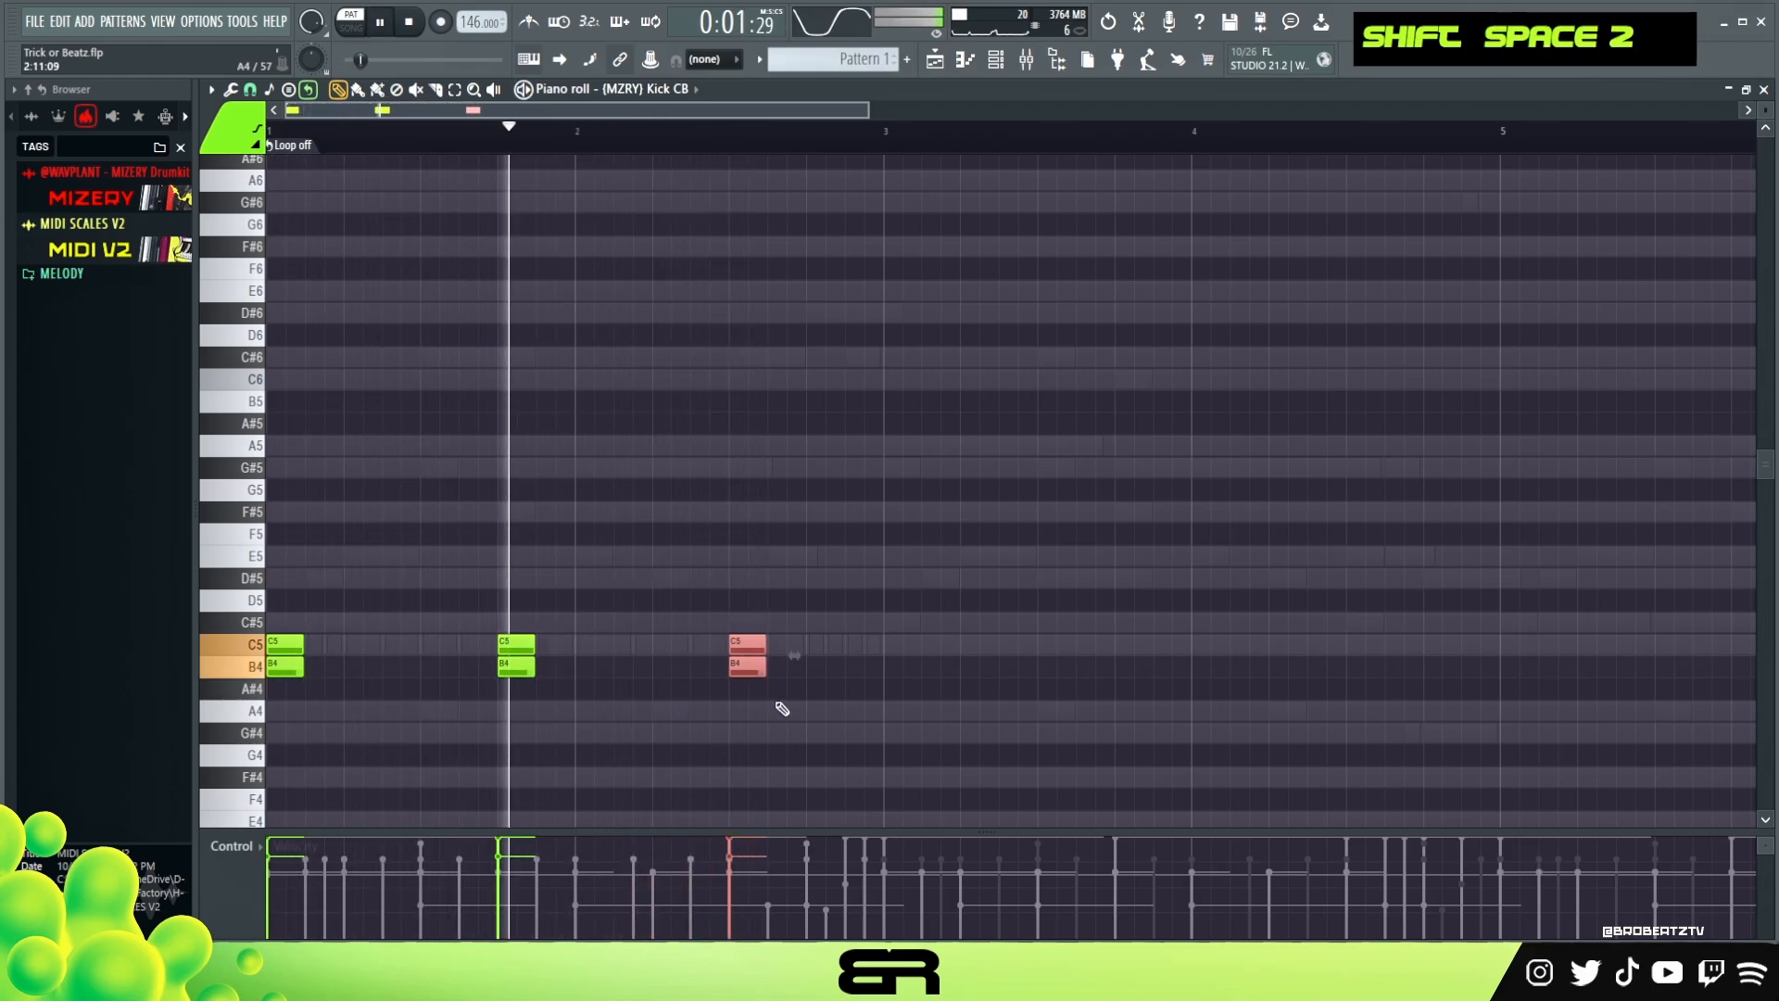
pyautogui.press('space')
pyautogui.keyDown('shift'); pyautogui.moveTo(755, 668); pyautogui.dragTo(909, 677); pyautogui.keyUp('shift')
pyautogui.hotkey('shift', 'space')
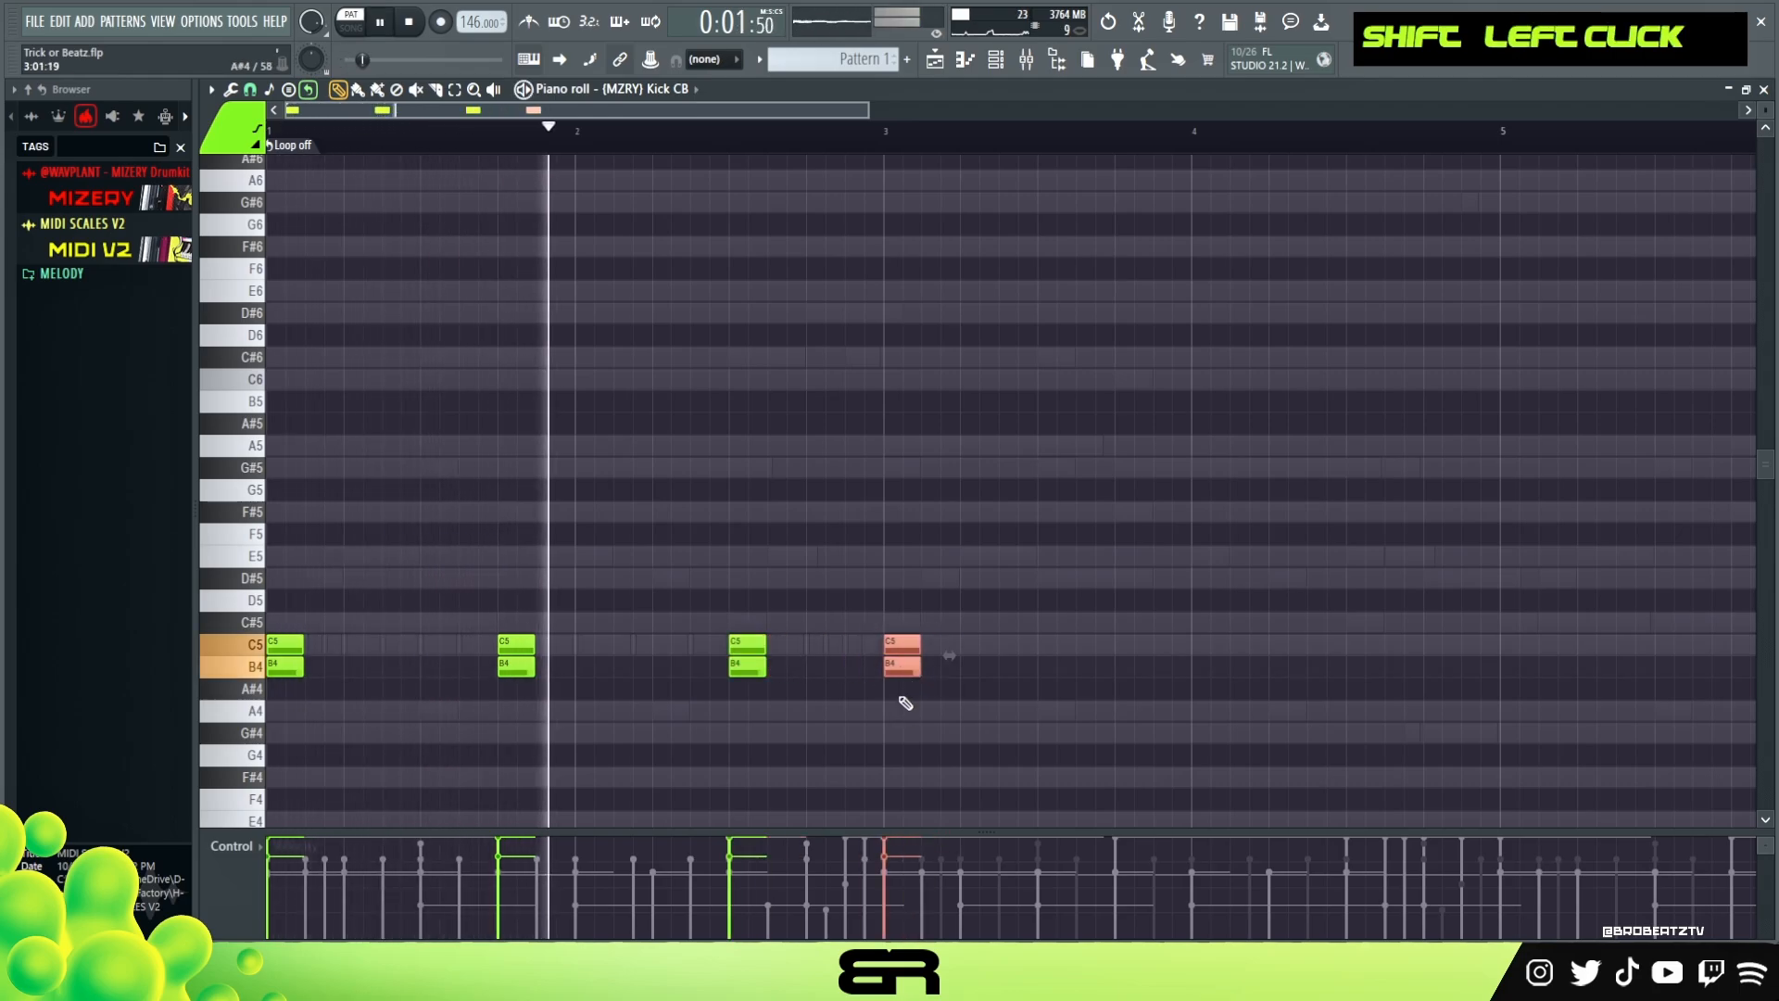
# Step: Copy the kick pair to the second half of beat 2 in bar 3 and replay the pattern
pyautogui.keyDown('shift'); pyautogui.moveTo(904, 671); pyautogui.dragTo(1018, 674); pyautogui.keyUp('shift')
pyautogui.doubleClick(1019, 672)
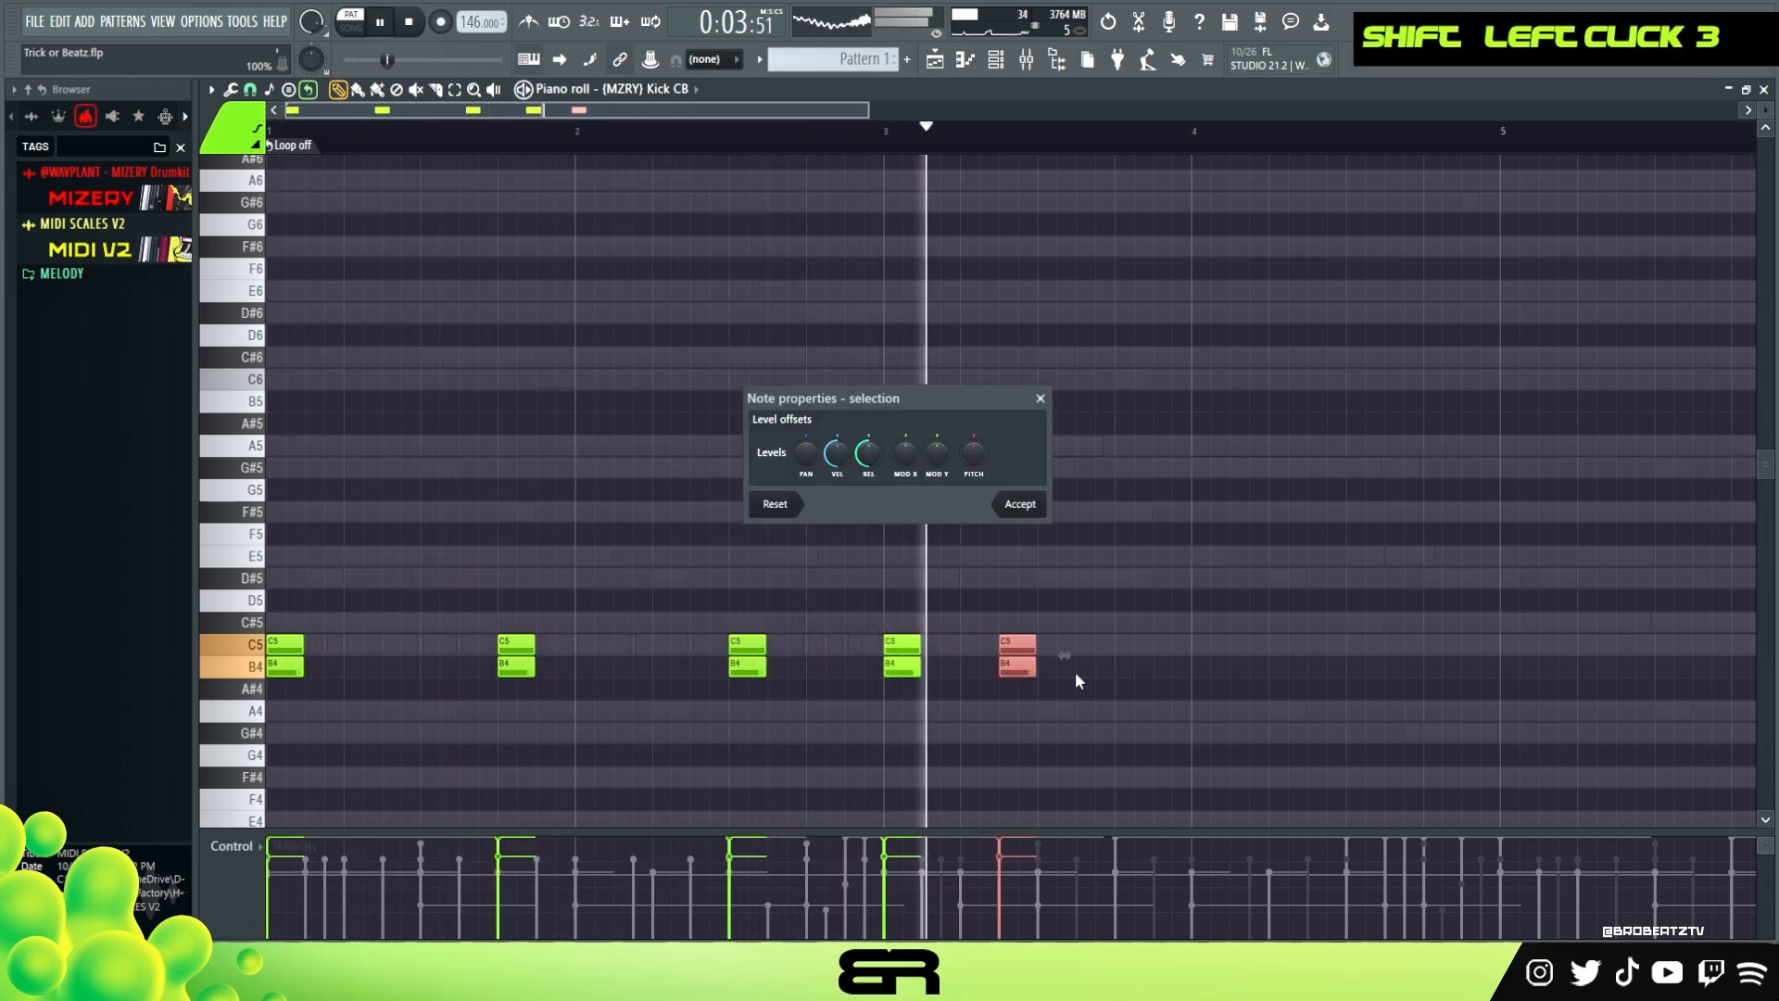
pyautogui.press('Escape')
pyautogui.press('space')
pyautogui.press('space')
# Step: Add further kick pairs on beat 4 of bar 3, on beats 3 and 4 of bar 4, and on bar 4's last half beat
pyautogui.rightClick(904, 674)
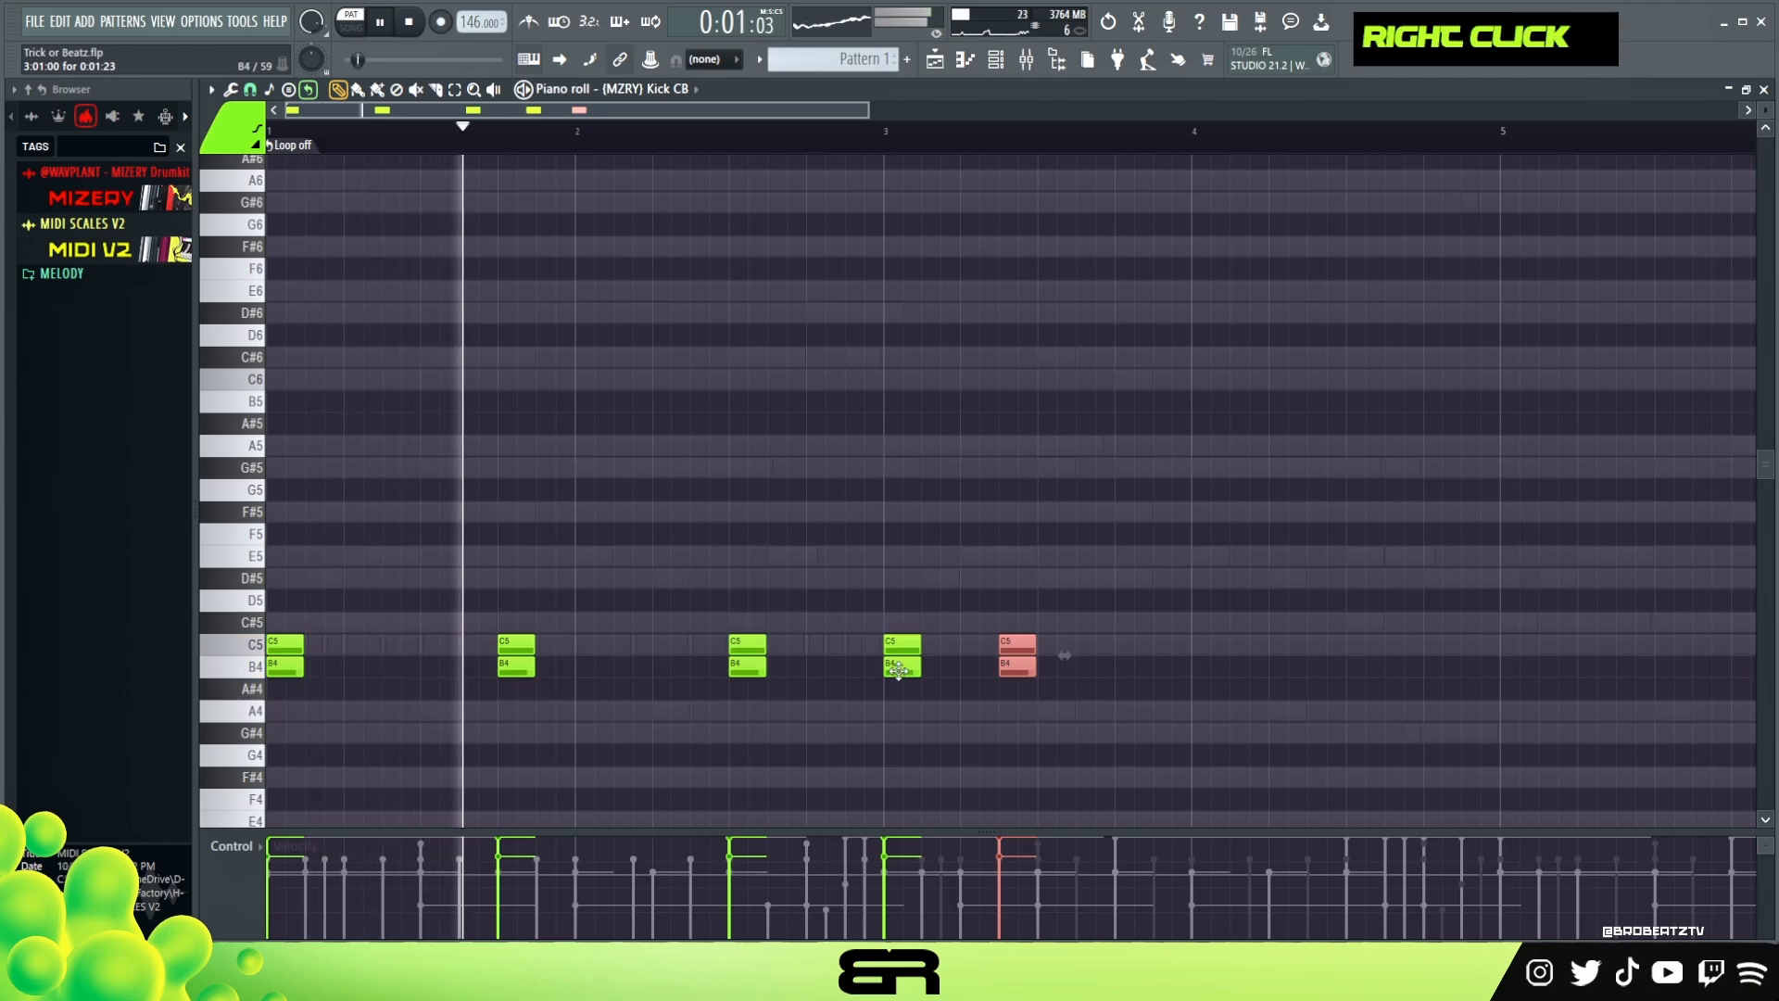
pyautogui.keyDown('ctrl'); pyautogui.click(1025, 693); pyautogui.keyUp('ctrl')
pyautogui.moveTo(1017, 671); pyautogui.dragTo(1251, 677)
pyautogui.keyDown('ctrl'); pyautogui.click(1149, 704); pyautogui.keyUp('ctrl')
pyautogui.rightClick(1248, 671)
pyautogui.press('space')
pyautogui.rightClick(1134, 649)
pyautogui.hotkey('ctrl', 'z')
pyautogui.keyDown('ctrl'); pyautogui.moveTo(1108, 629); pyautogui.dragTo(1149, 674); pyautogui.keyUp('ctrl')
pyautogui.keyDown('shift'); pyautogui.moveTo(1356, 683); pyautogui.dragTo(1464, 665); pyautogui.keyUp('shift')
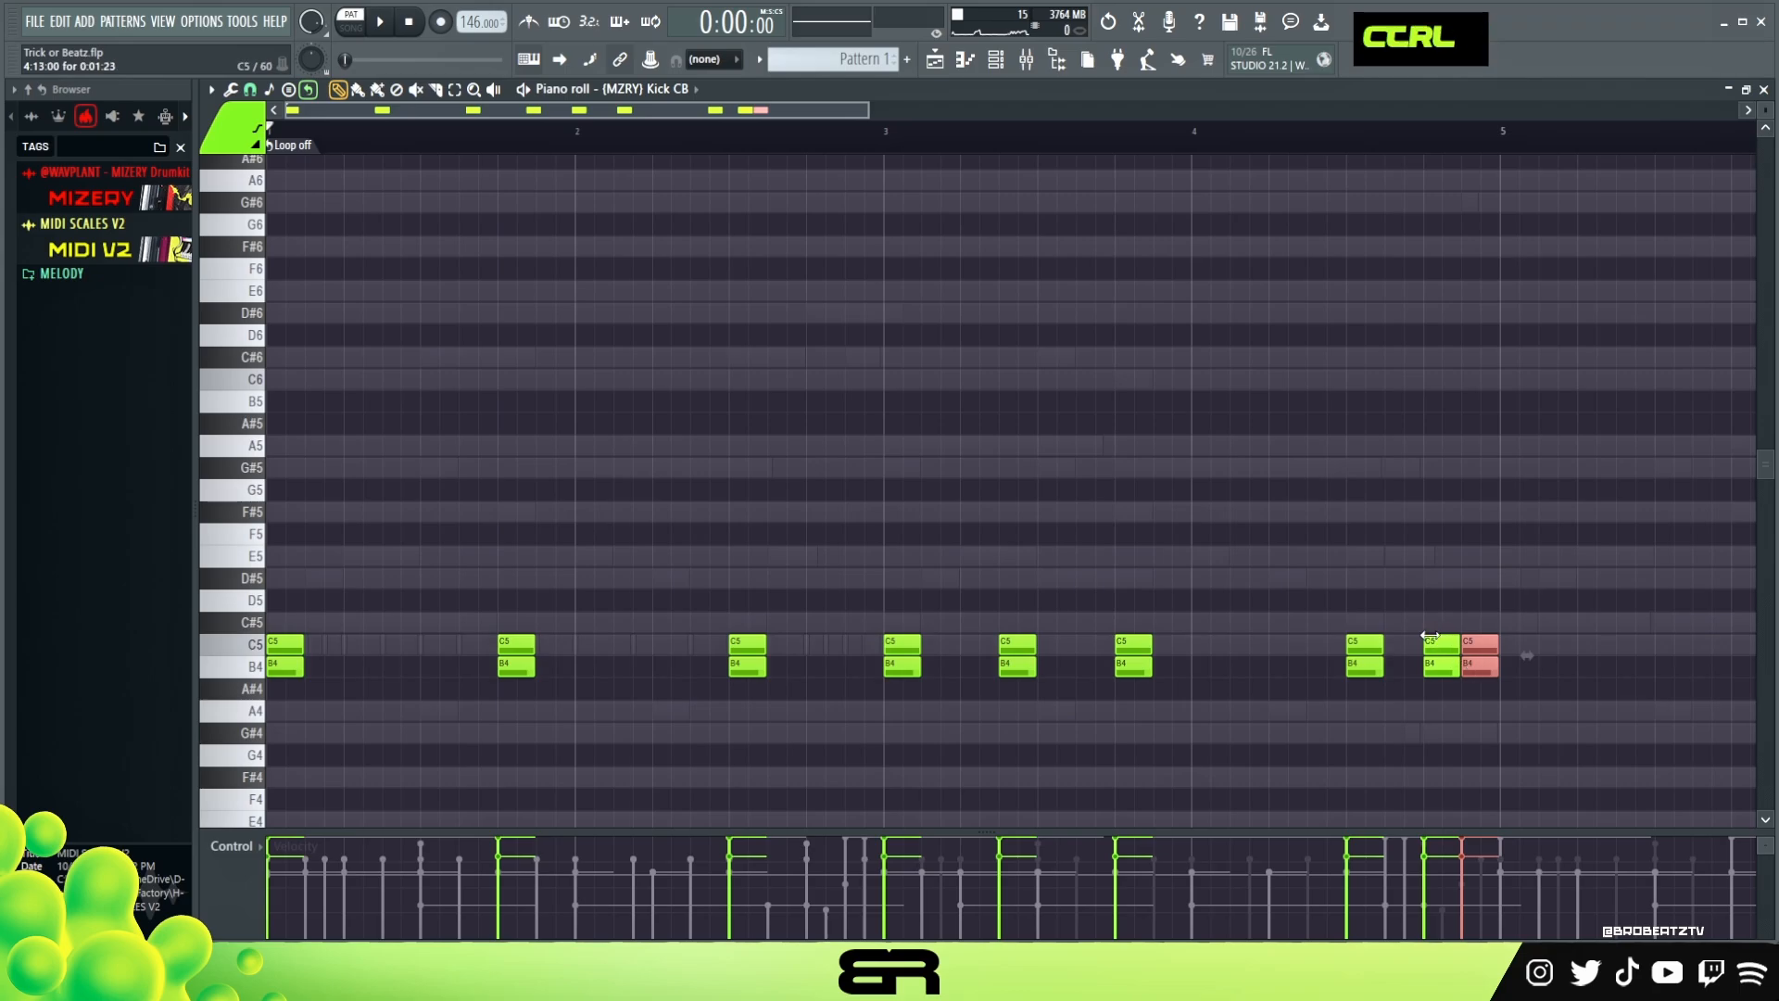
# Step: Fill the second half of beat 3 in bar 4 with two quarter-beat kick pairs and play the pattern
pyautogui.keyDown('ctrl'); pyautogui.click(1444, 643); pyautogui.keyUp('ctrl')
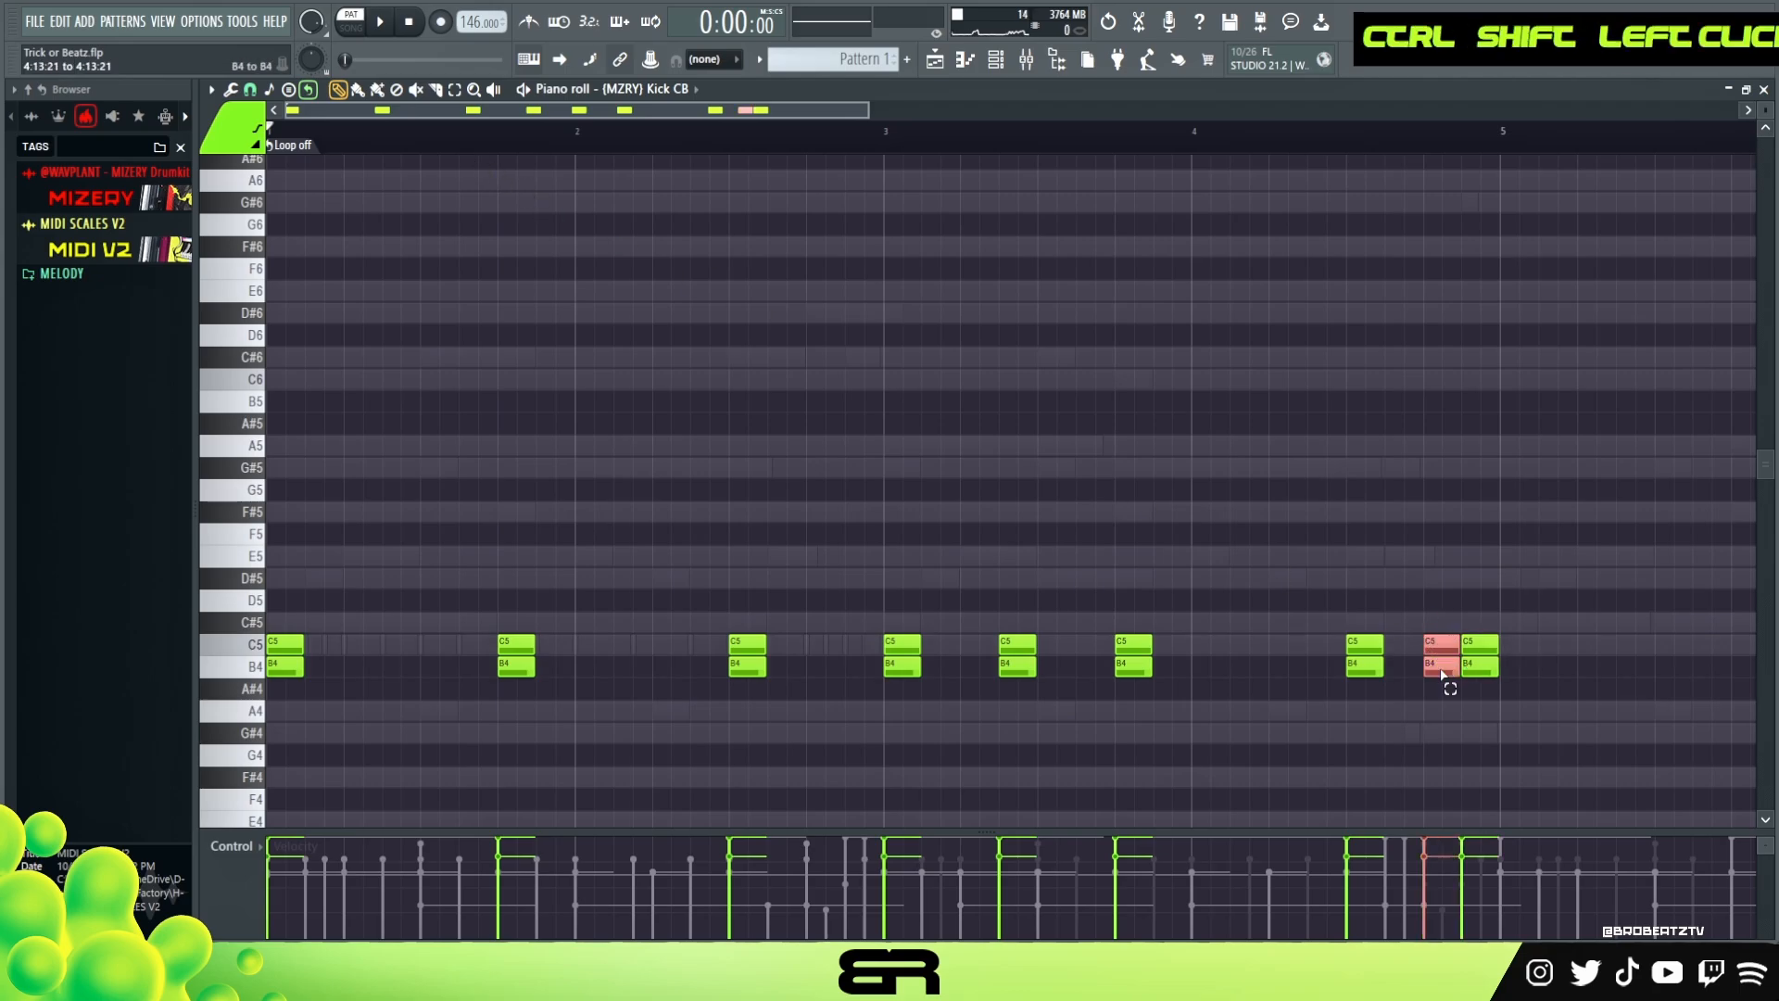
pyautogui.keyDown('shift'); pyautogui.moveTo(1443, 672); pyautogui.dragTo(1409, 664); pyautogui.keyUp('shift')
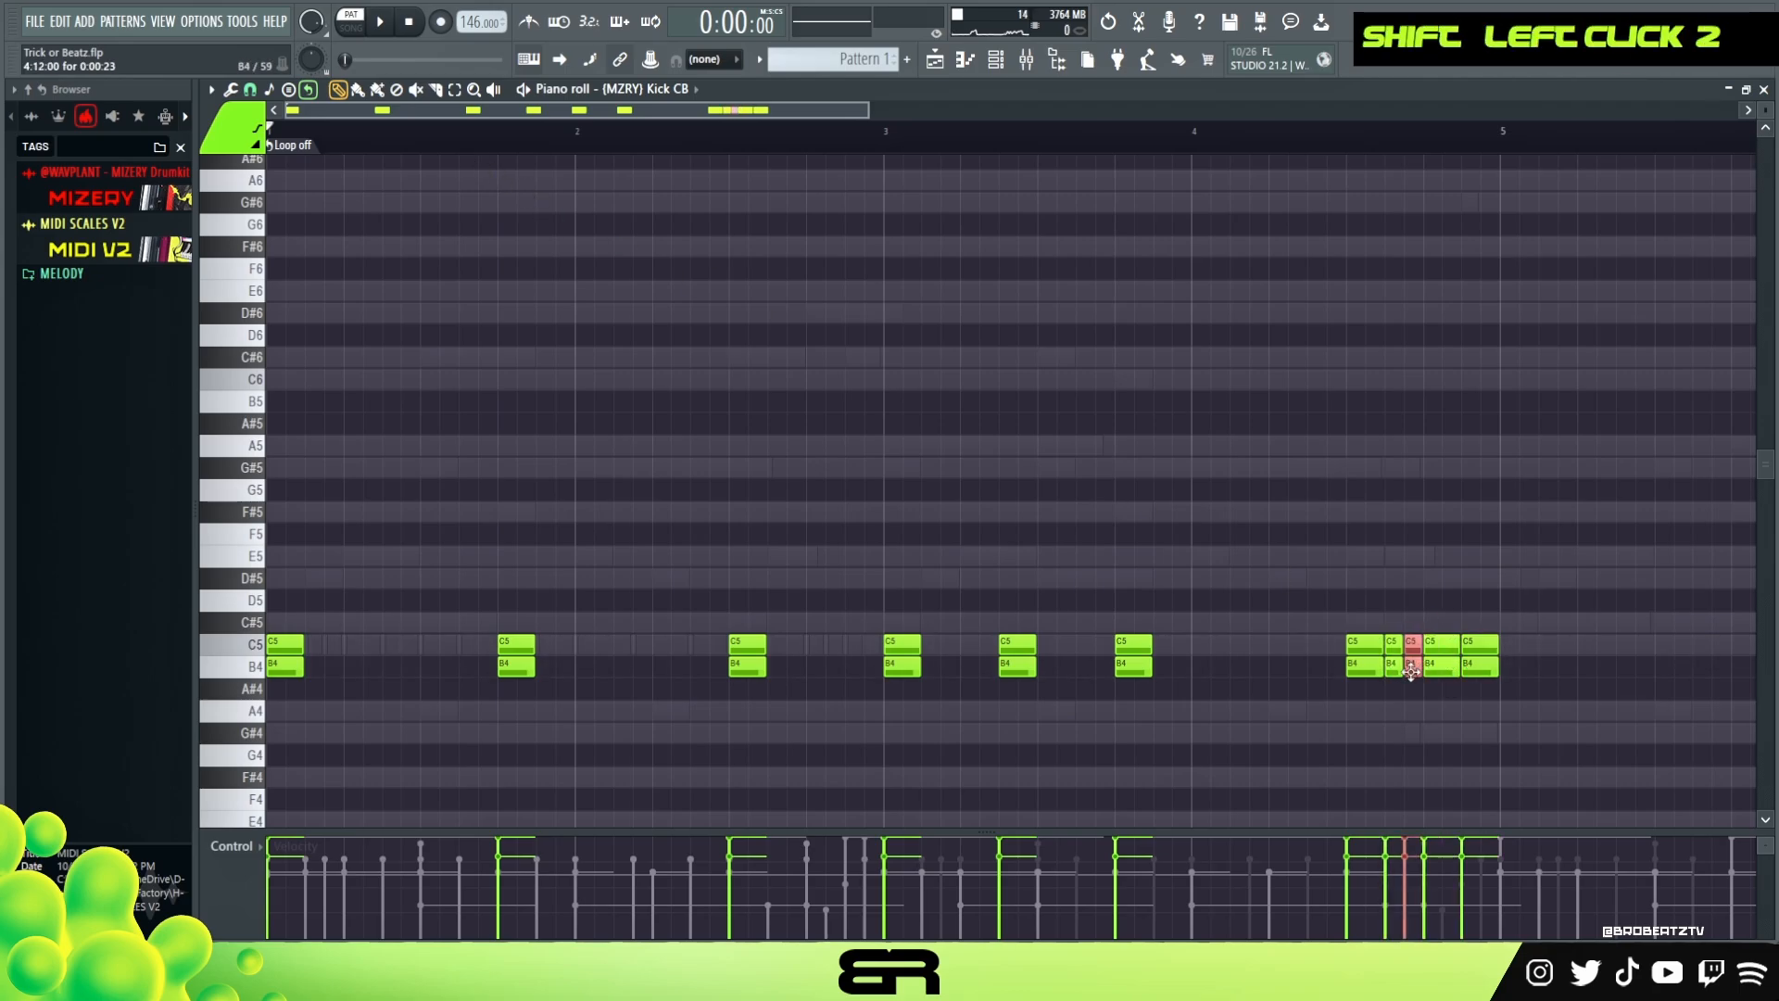
pyautogui.press('space')
pyautogui.scroll(-2, 814, 135)
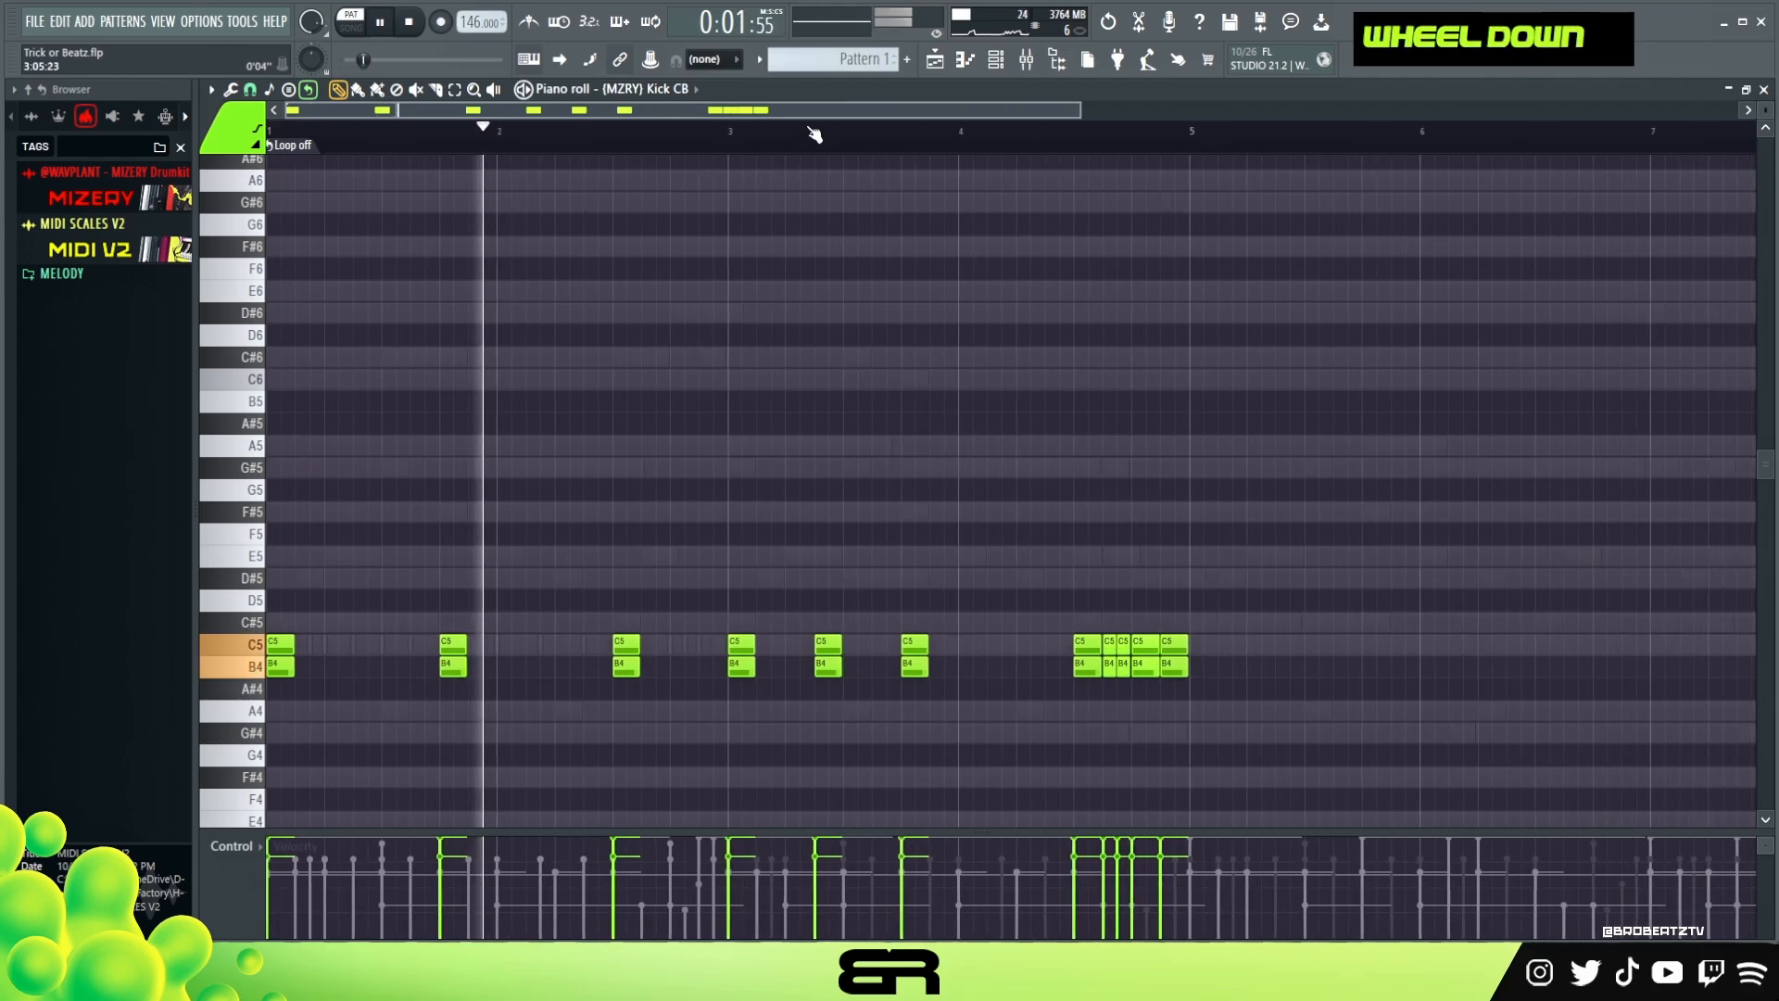
pyautogui.scroll(-1, 814, 135)
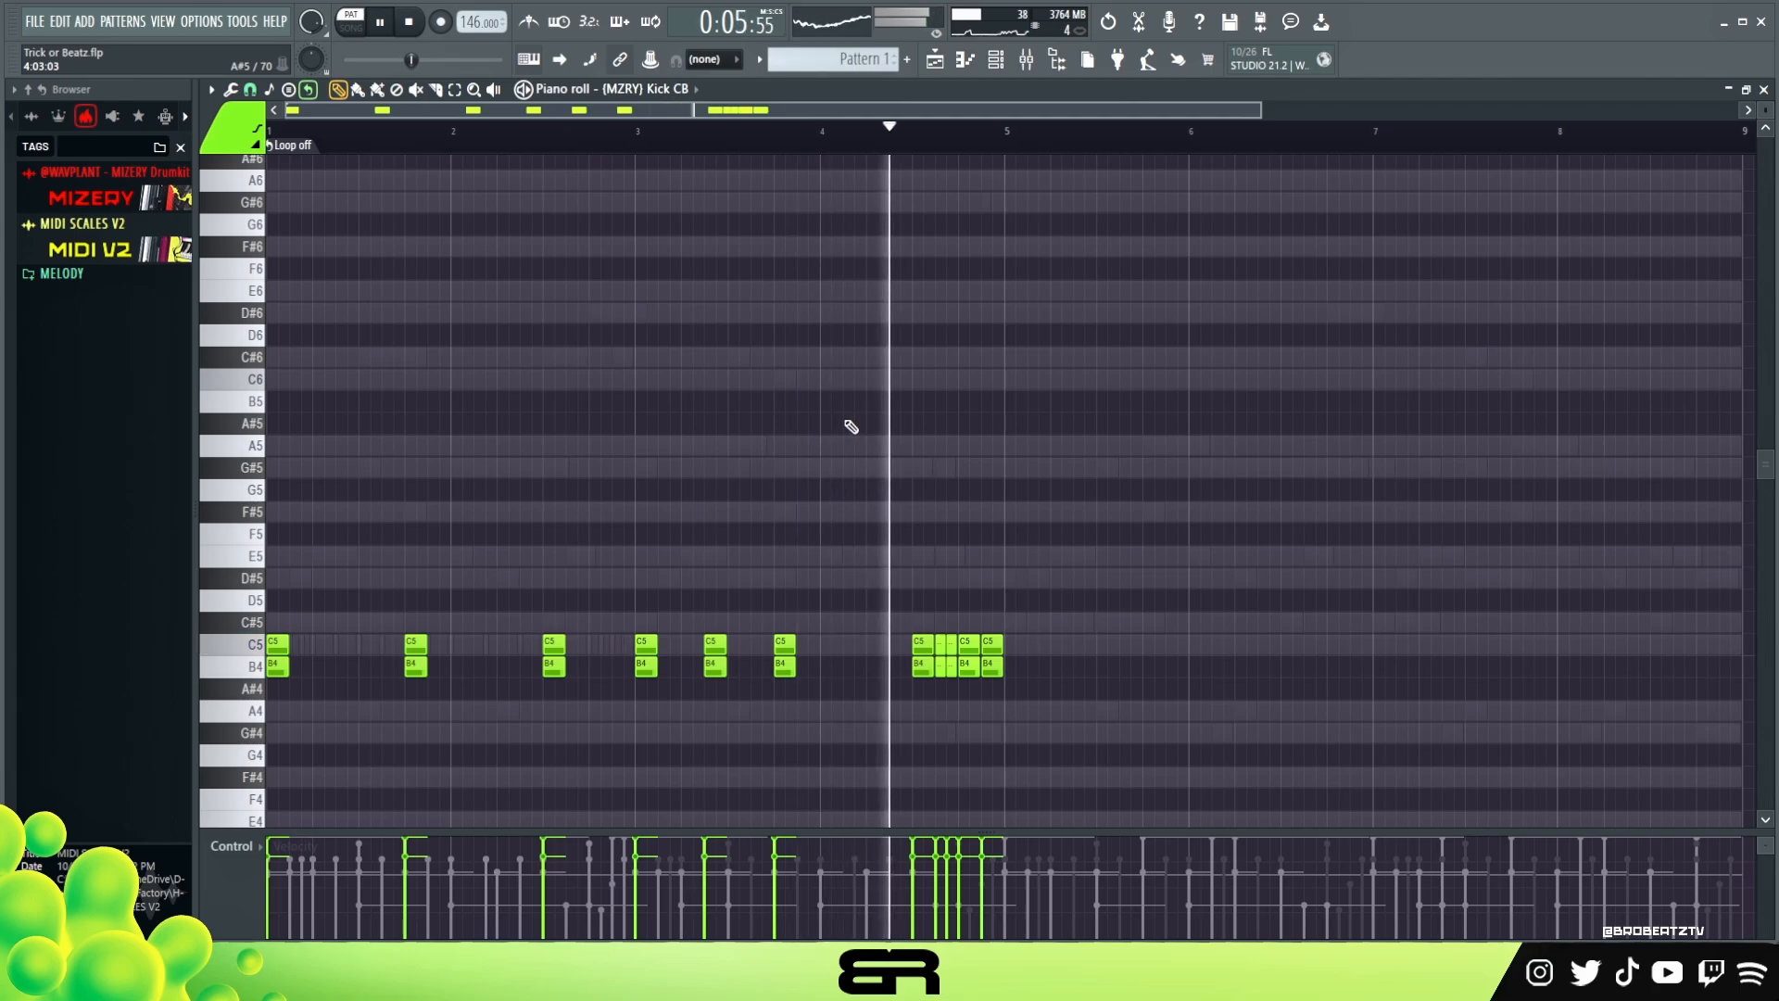
pyautogui.press('space')
# Step: Duplicate the entire four-bar kick pattern into bars 5 to 8
pyautogui.scroll(2, 968, 141)
pyautogui.scroll(1, 968, 140)
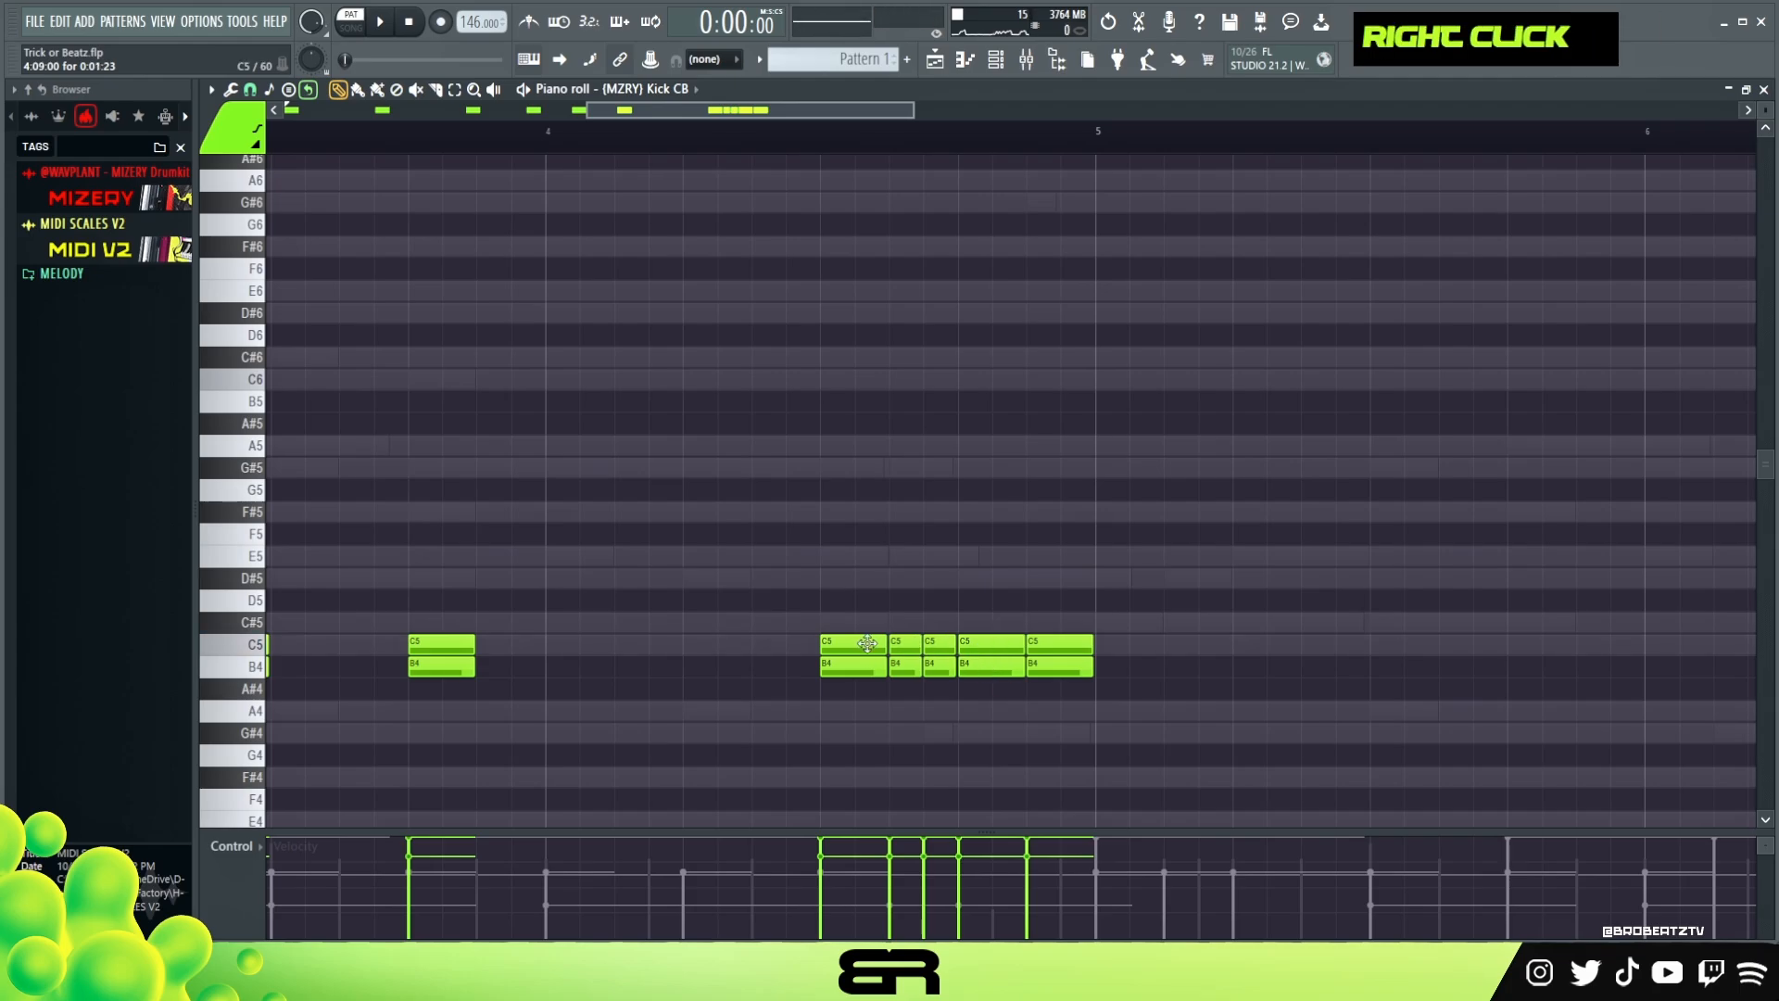
pyautogui.doubleClick(451, 673)
pyautogui.scroll(-3, 586, 400)
pyautogui.hotkey('ctrl', 'a')
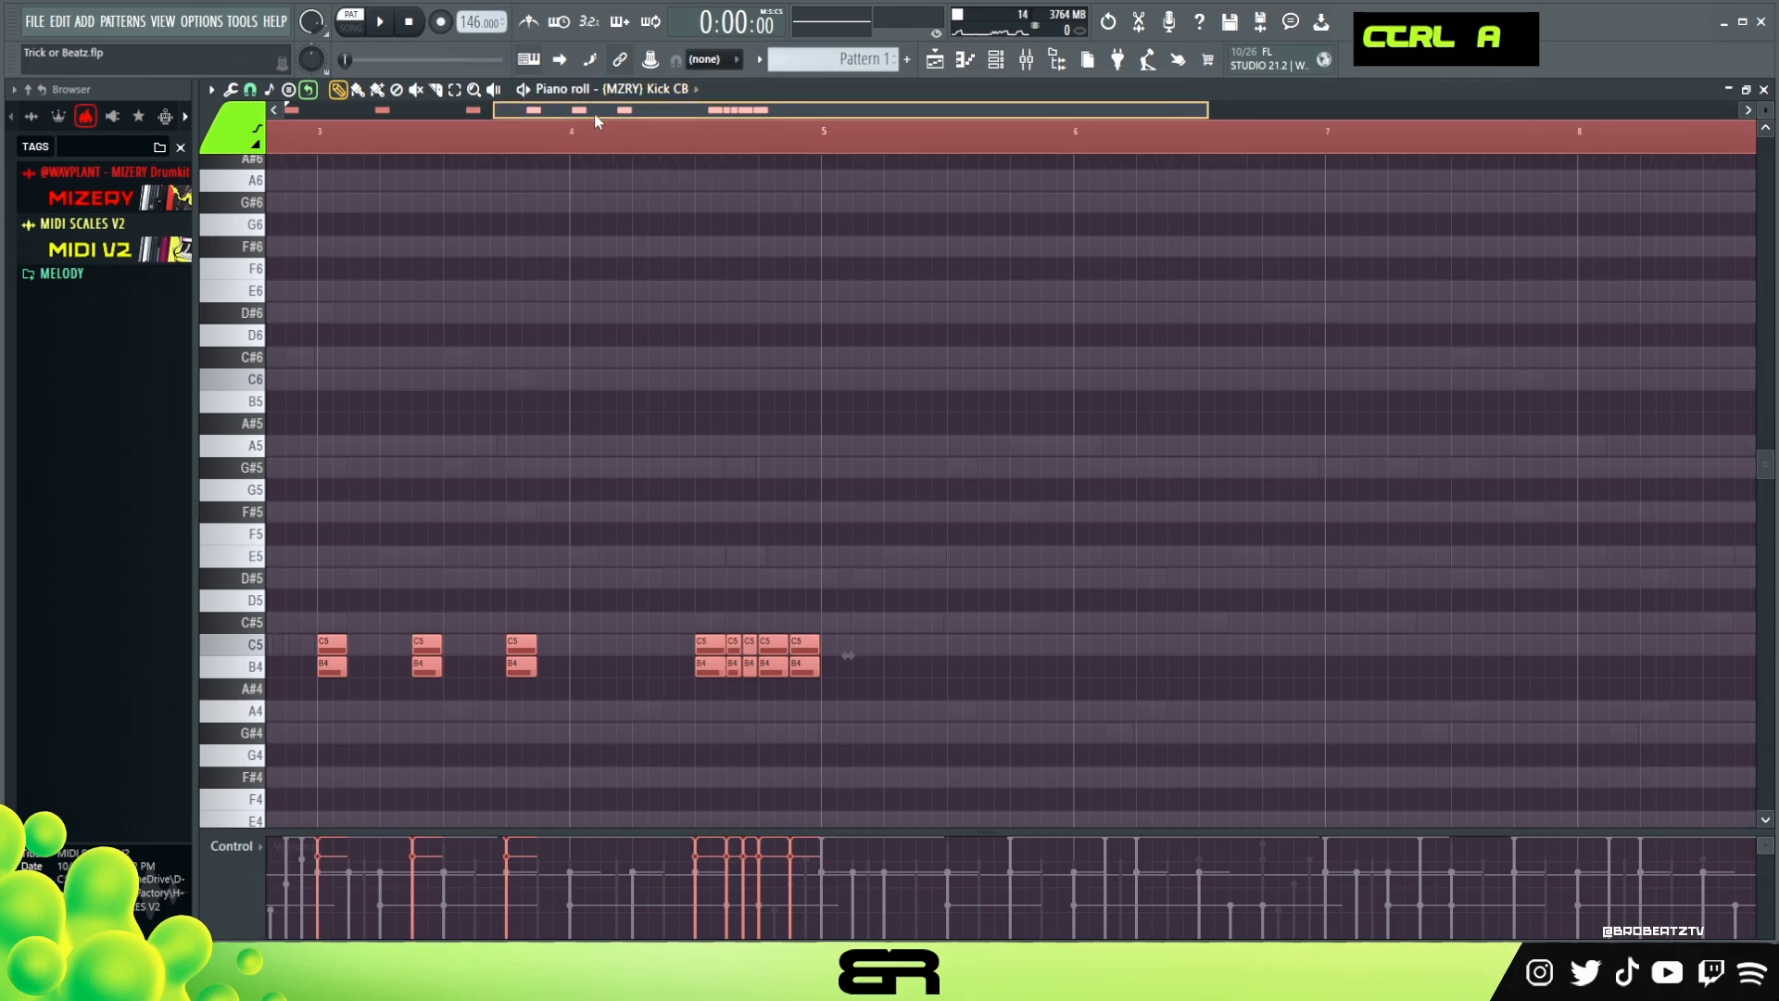
pyautogui.moveTo(596, 117); pyautogui.dragTo(384, 142)
pyautogui.scroll(-1, 384, 143)
pyautogui.moveTo(276, 665); pyautogui.dragTo(1044, 666)
# Step: Copy the kick pair from the start of bar 5 to the second half of beat 2 and play the pattern
pyautogui.click(1032, 690)
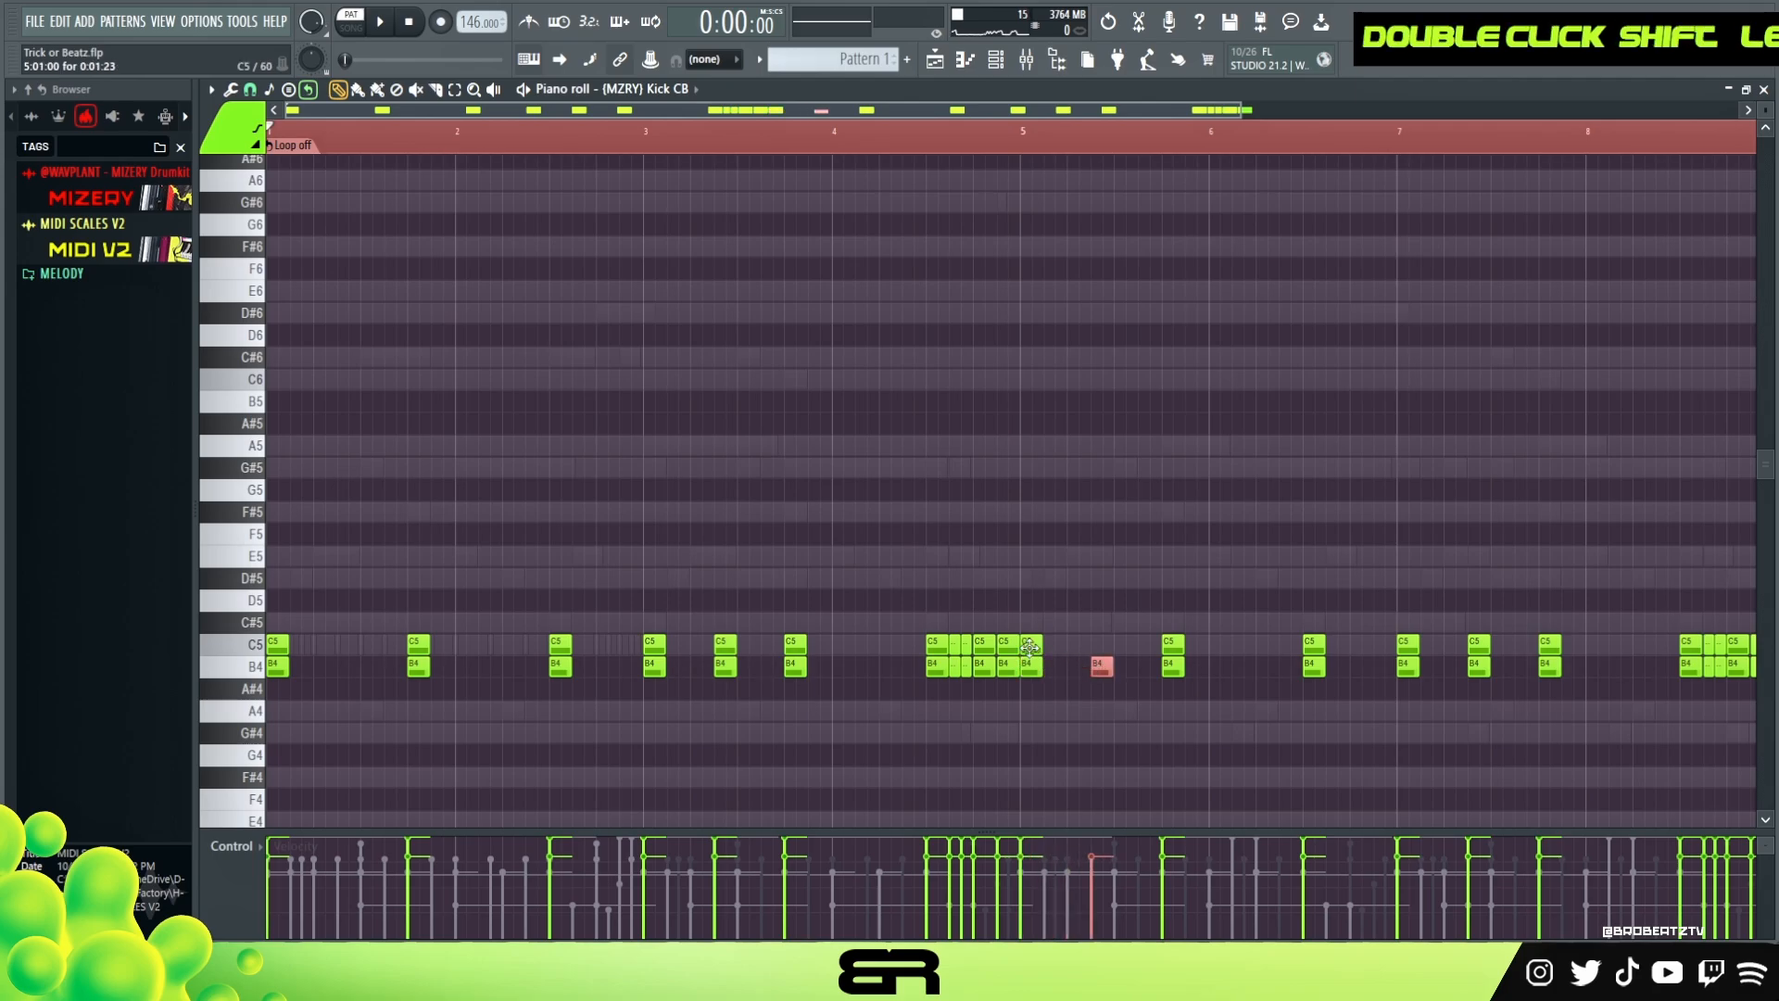
pyautogui.moveTo(1043, 645); pyautogui.dragTo(1102, 646)
pyautogui.press('space')
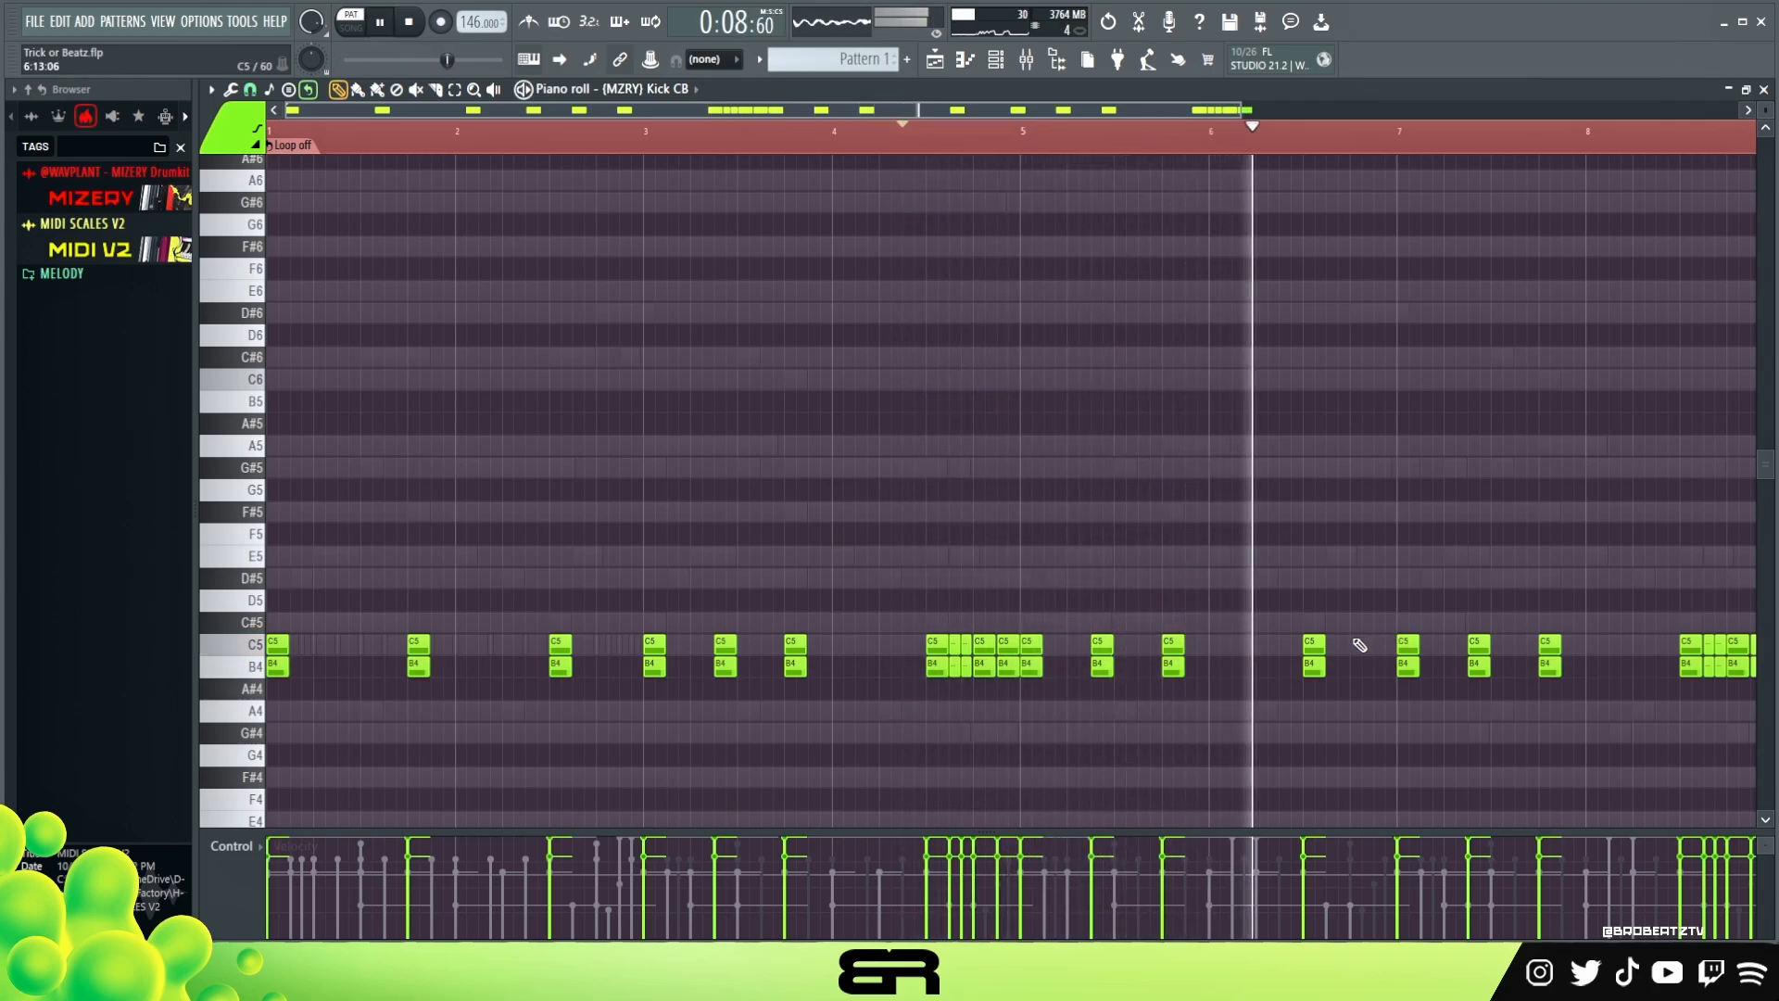
# Step: Delete the kick pair on the second half of beat 2 in bar 7 and continue playback towards bar 8
pyautogui.rightClick(1482, 663)
pyautogui.rightClick(1488, 645)
pyautogui.click(1267, 141)
pyautogui.moveTo(1142, 111); pyautogui.dragTo(1262, 148)
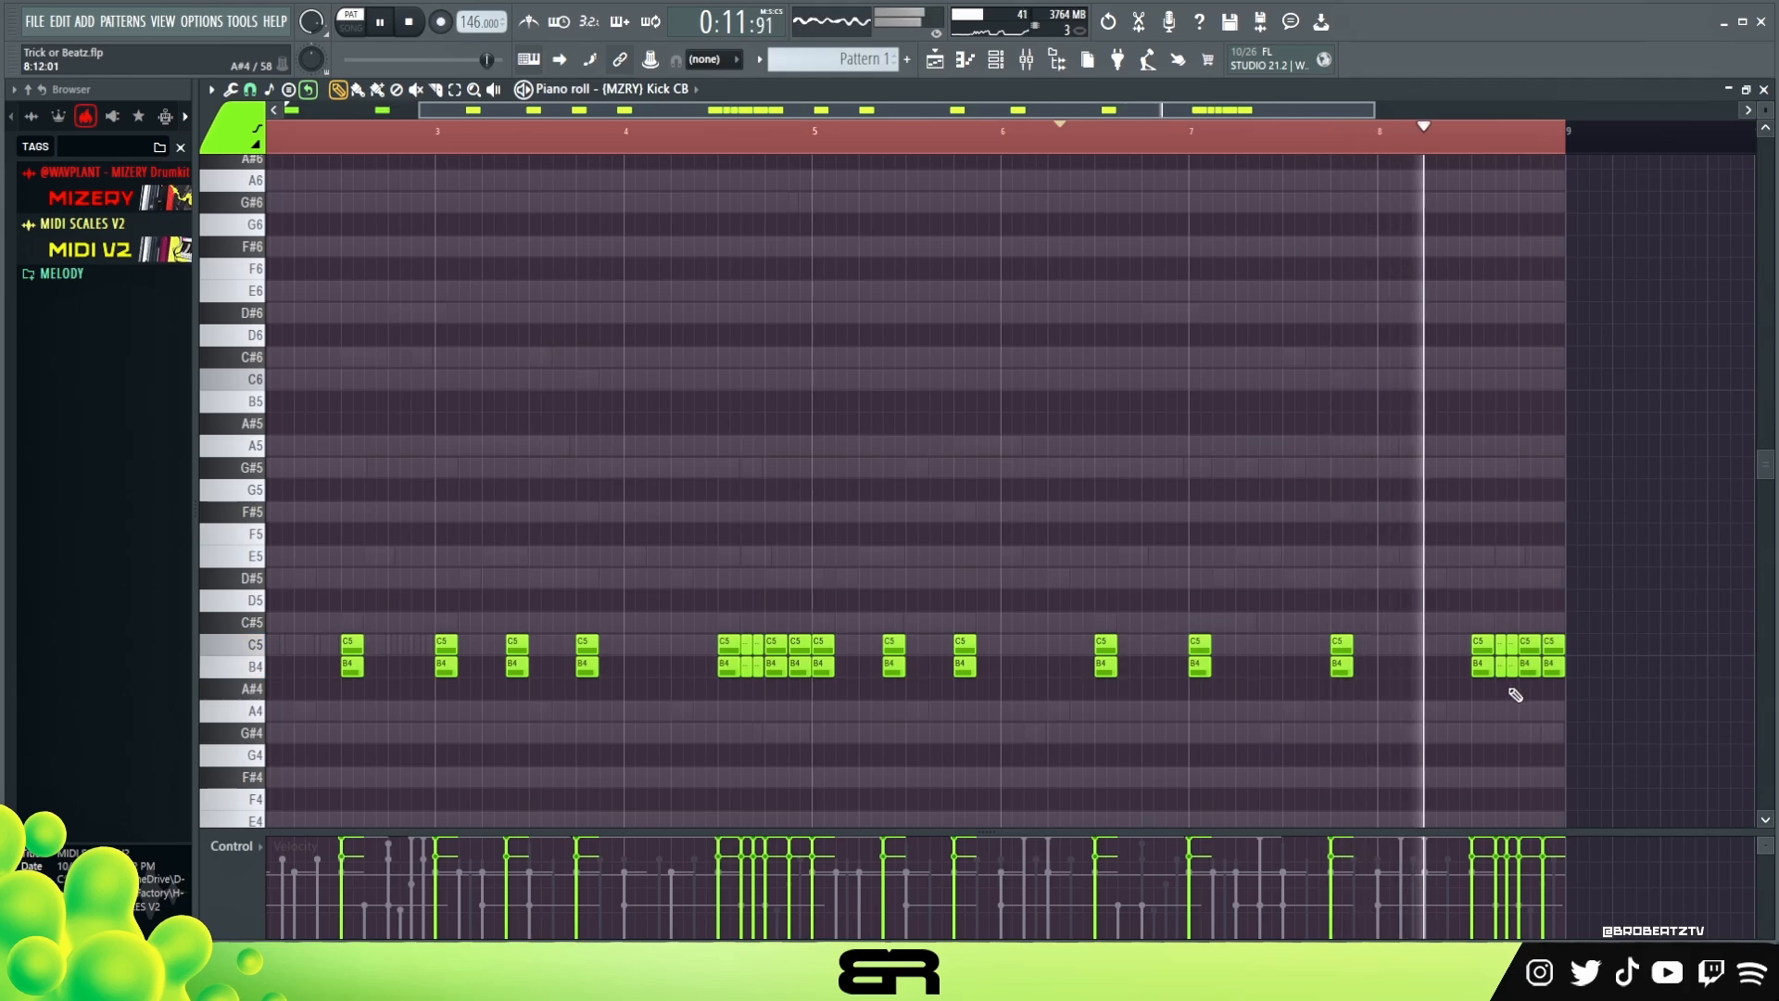
# Step: Delete bar 8's two quarter-beat kick pairs after beat 3 and the pair on its last half beat, and stop playback
pyautogui.rightClick(1512, 666)
pyautogui.rightClick(1512, 645)
pyautogui.rightClick(1500, 645)
pyautogui.rightClick(1500, 667)
pyautogui.rightClick(1557, 666)
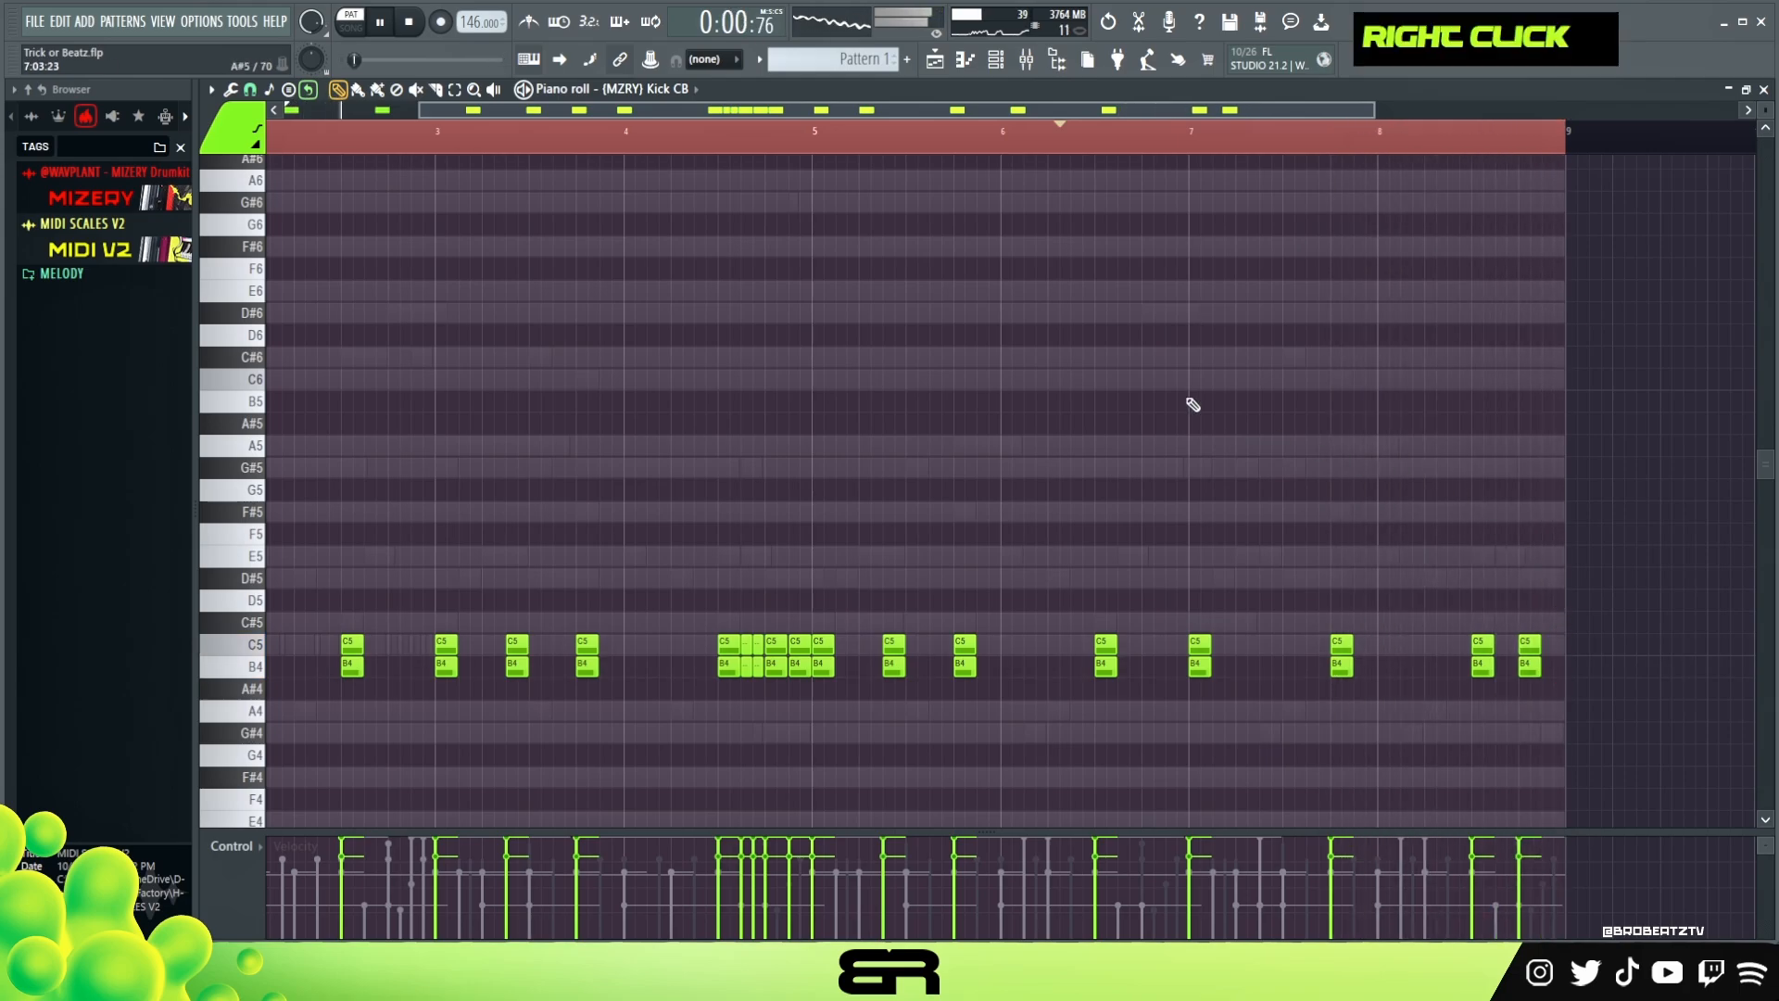
pyautogui.press('space')
# Step: Clear the time selection and unmute the SYNTH and VIOLIN channels
pyautogui.doubleClick(936, 115)
pyautogui.click(393, 137)
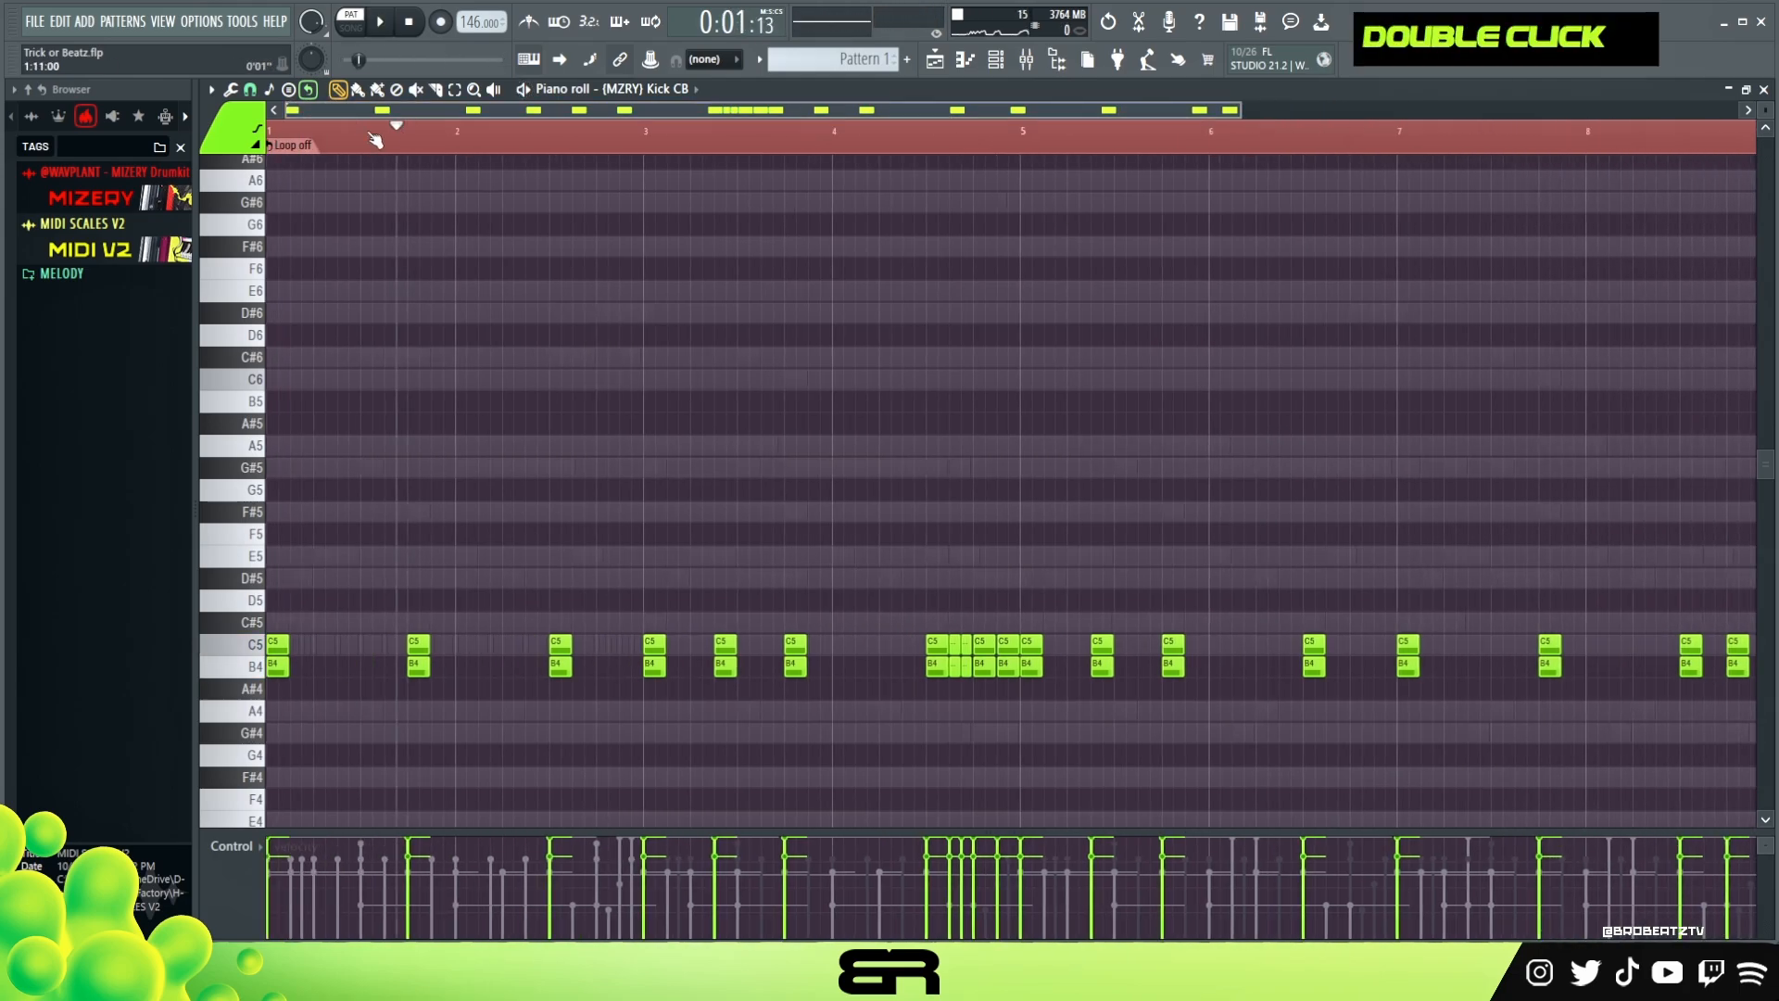
pyautogui.click(996, 61)
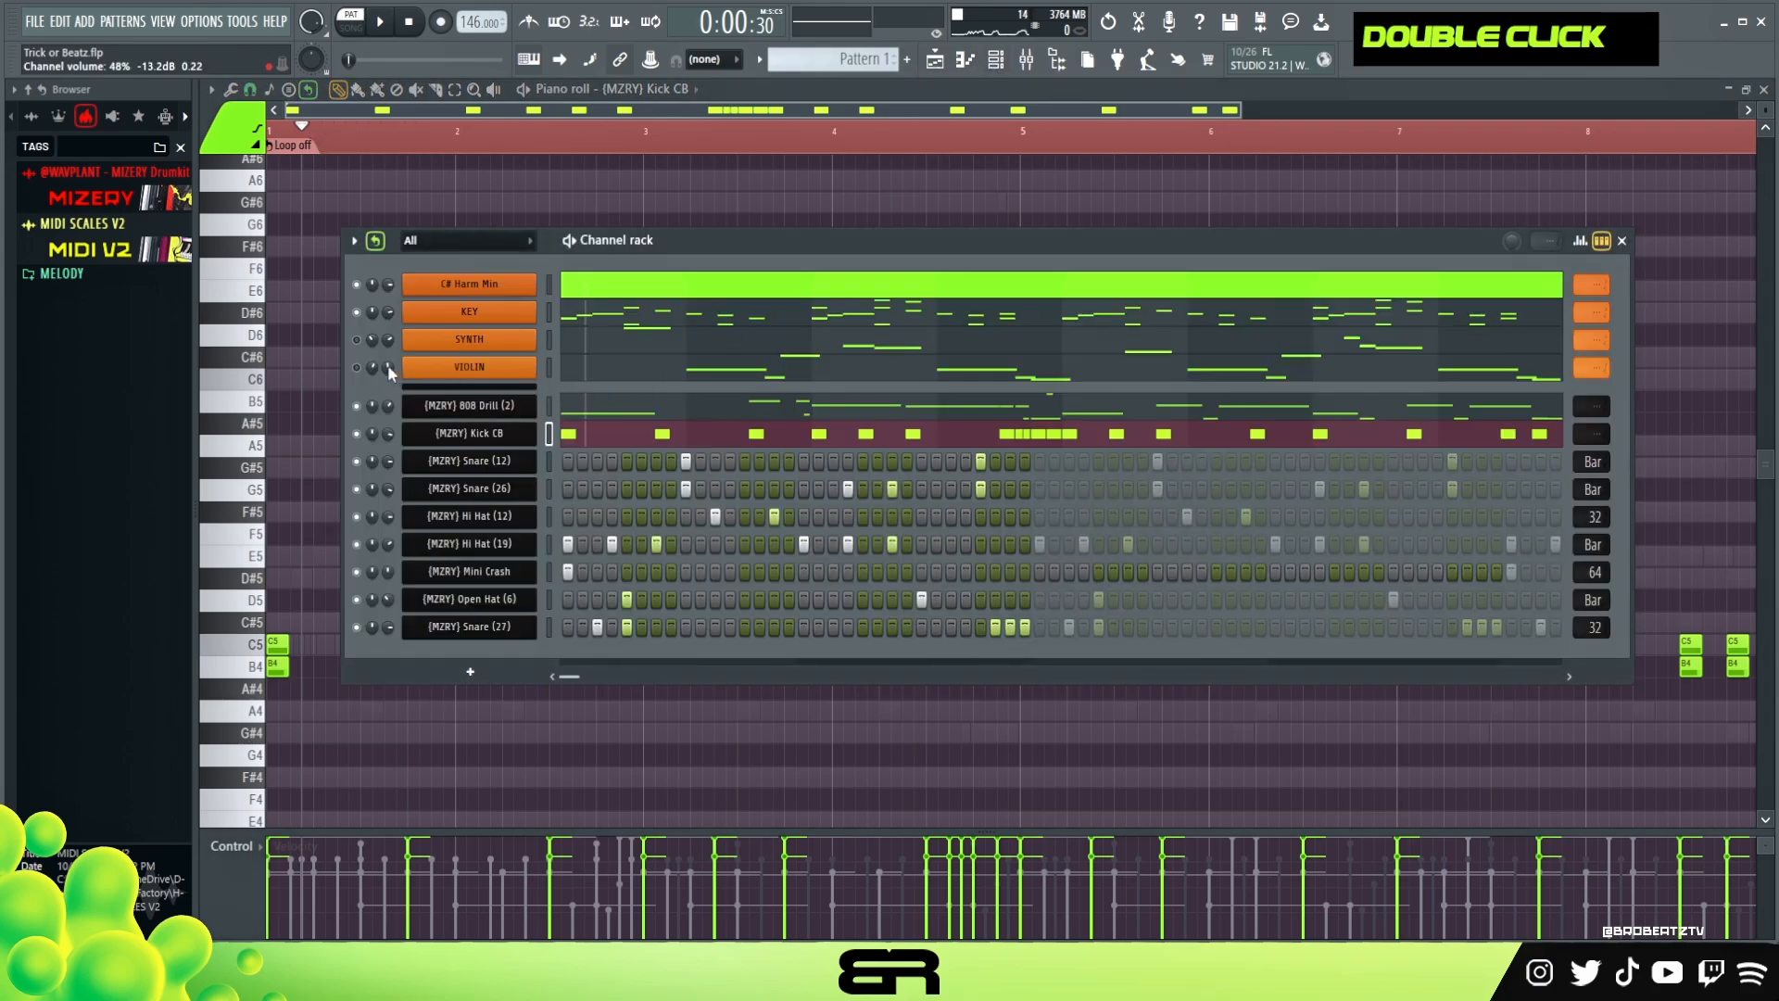
pyautogui.click(357, 340)
pyautogui.click(358, 368)
pyautogui.click(561, 131)
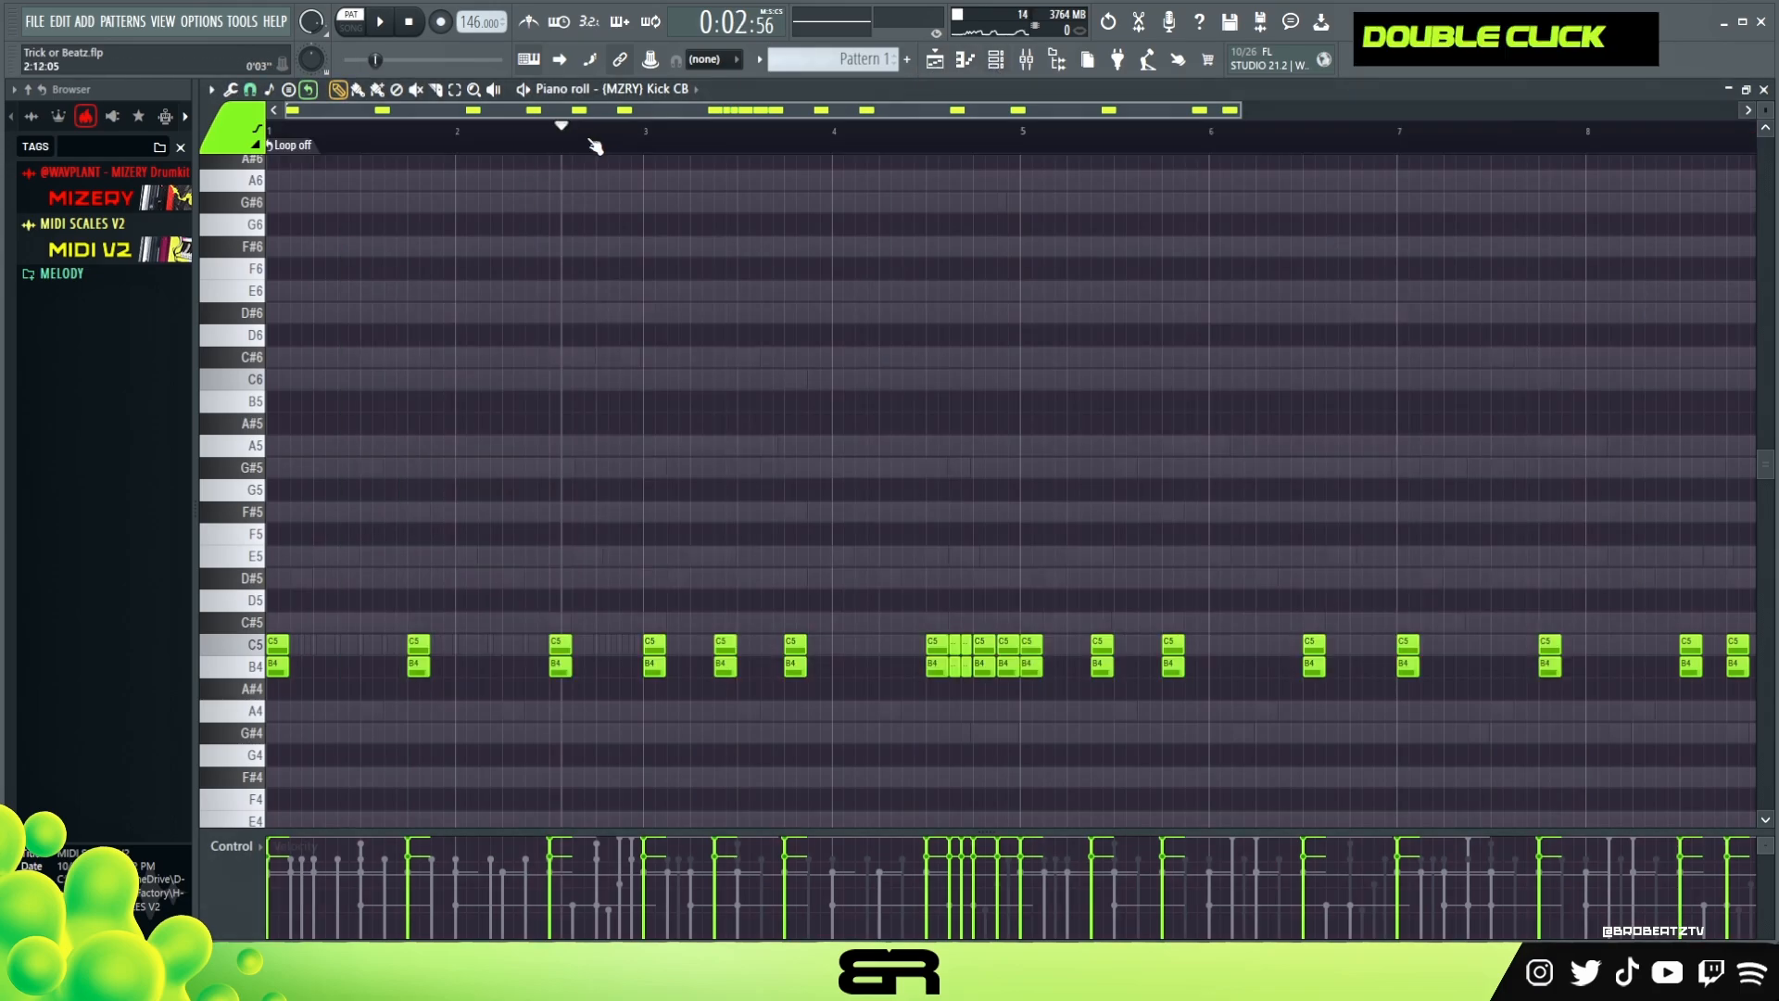
# Step: Play the full beat with all melody and drum channels in the Channel rack, and stop playback
pyautogui.click(996, 61)
pyautogui.moveTo(843, 249)
pyautogui.mouseDown()
pyautogui.moveTo(799, 265)
pyautogui.moveTo(822, 235)
pyautogui.mouseUp()
pyautogui.press('space')
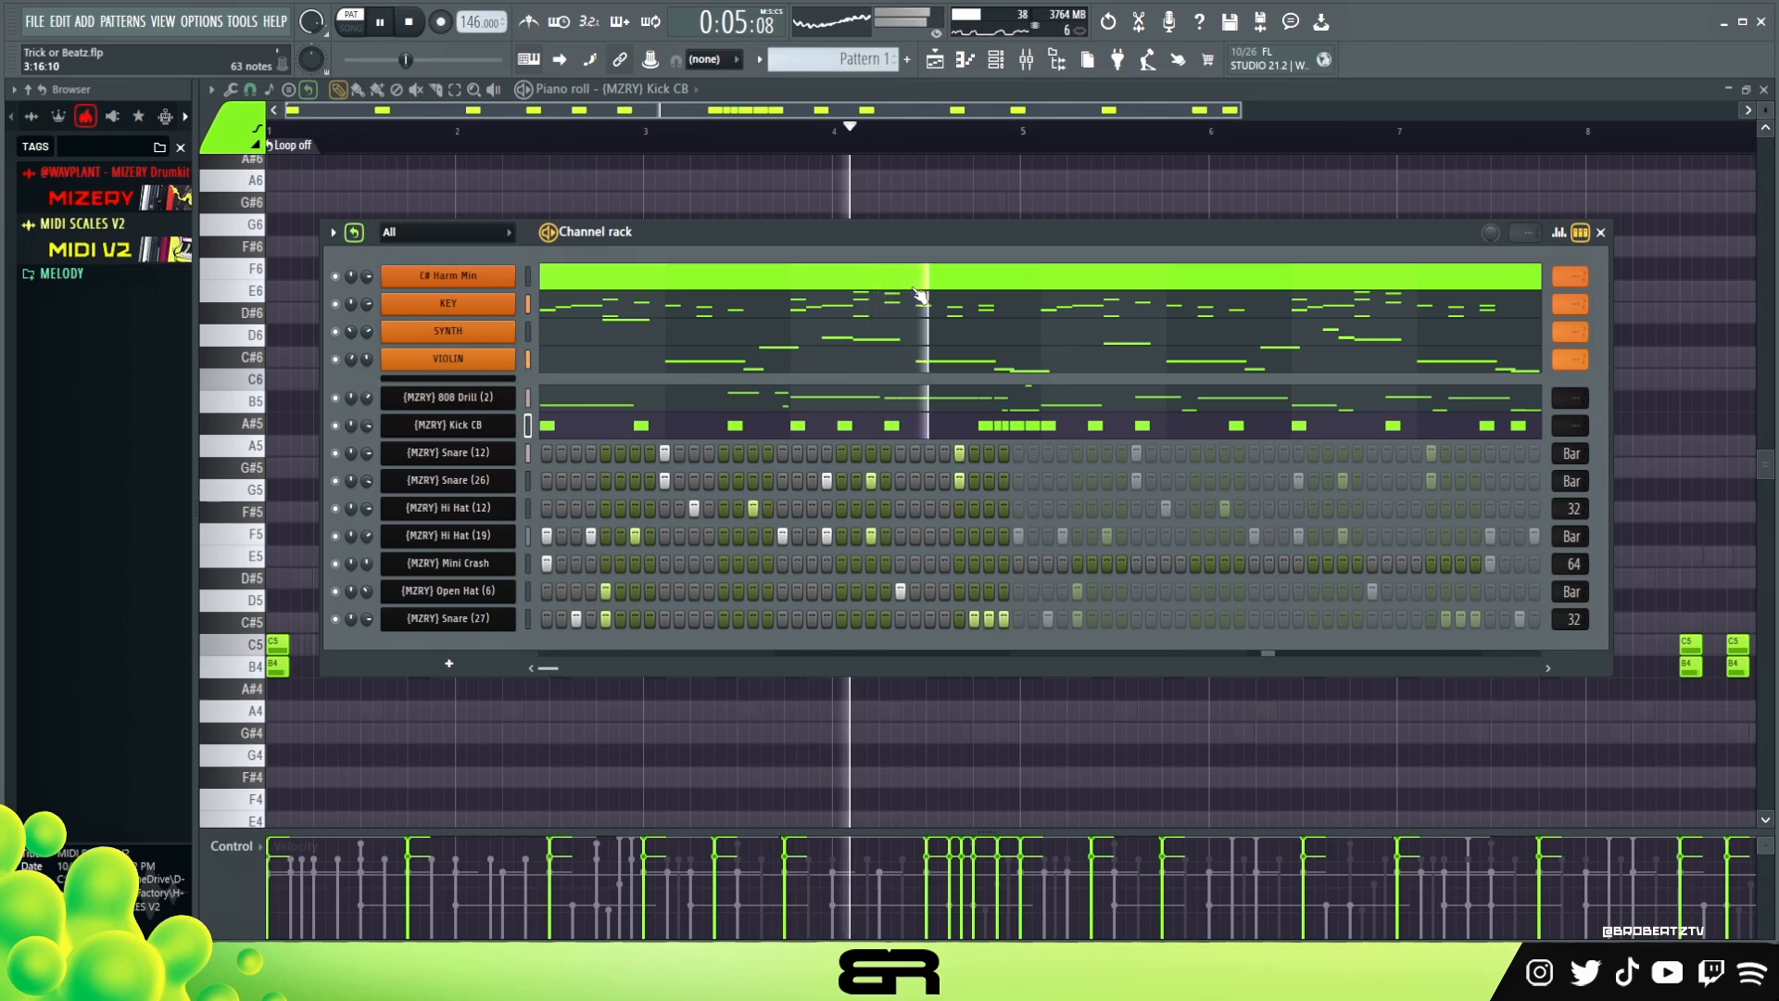
pyautogui.press('space')
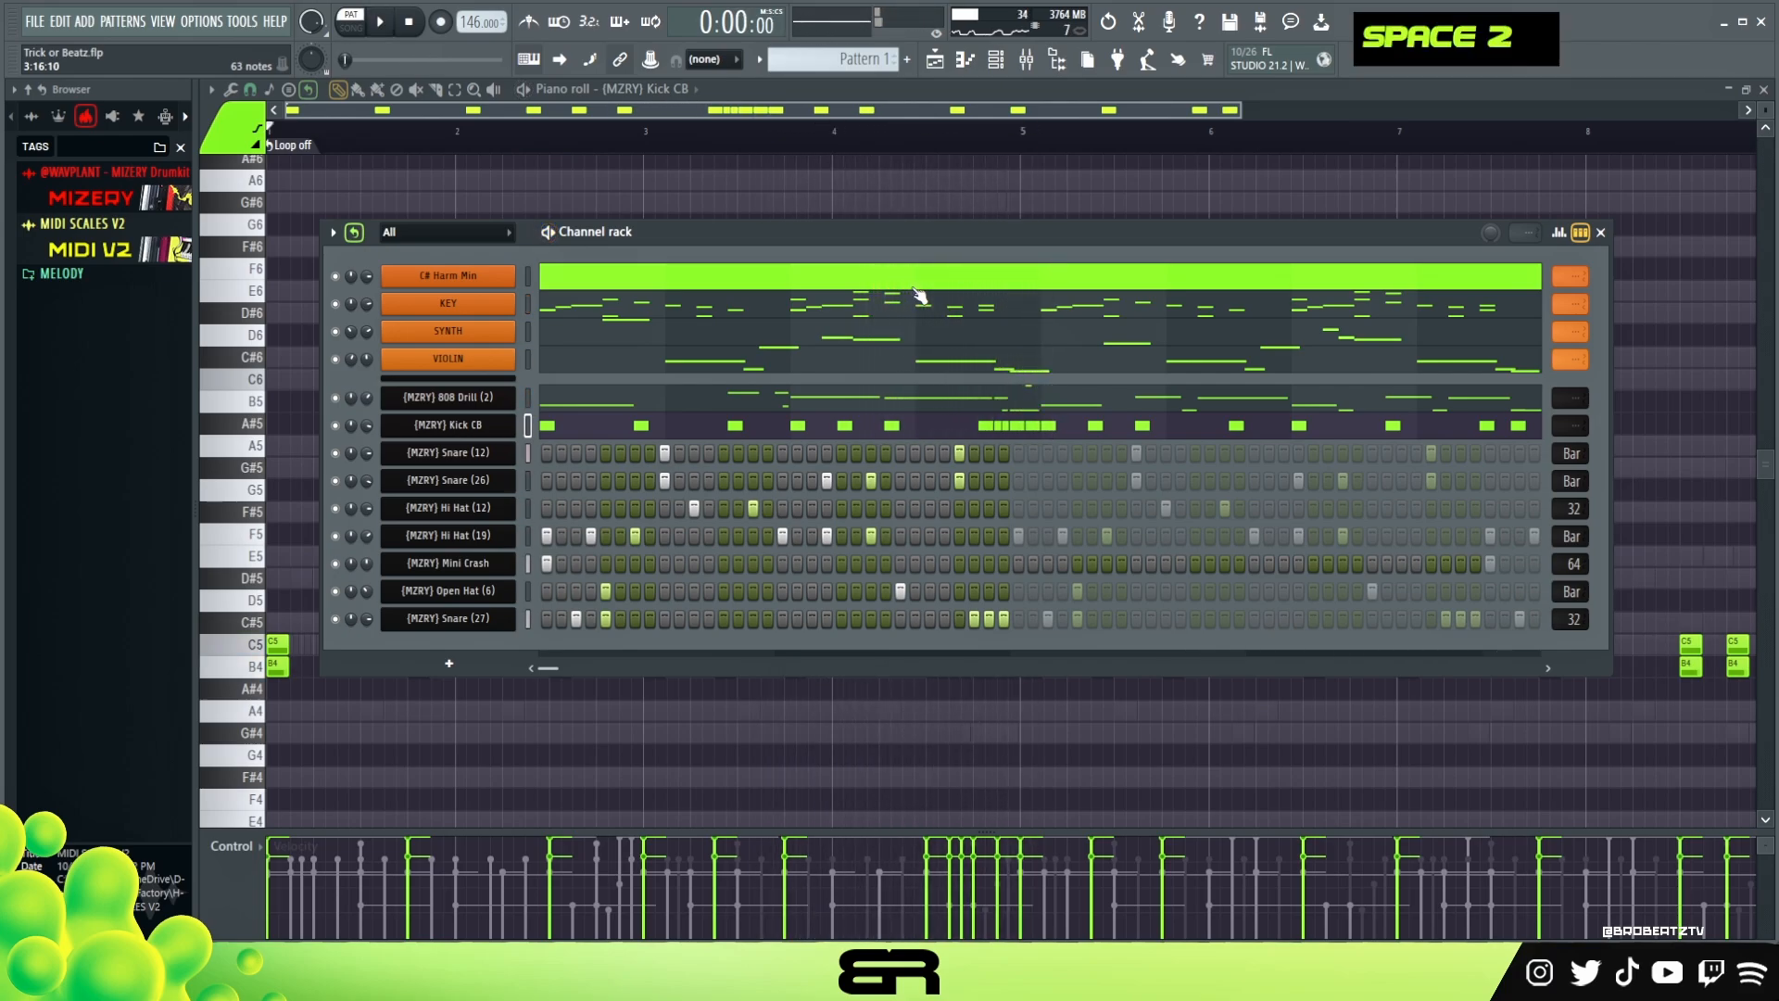